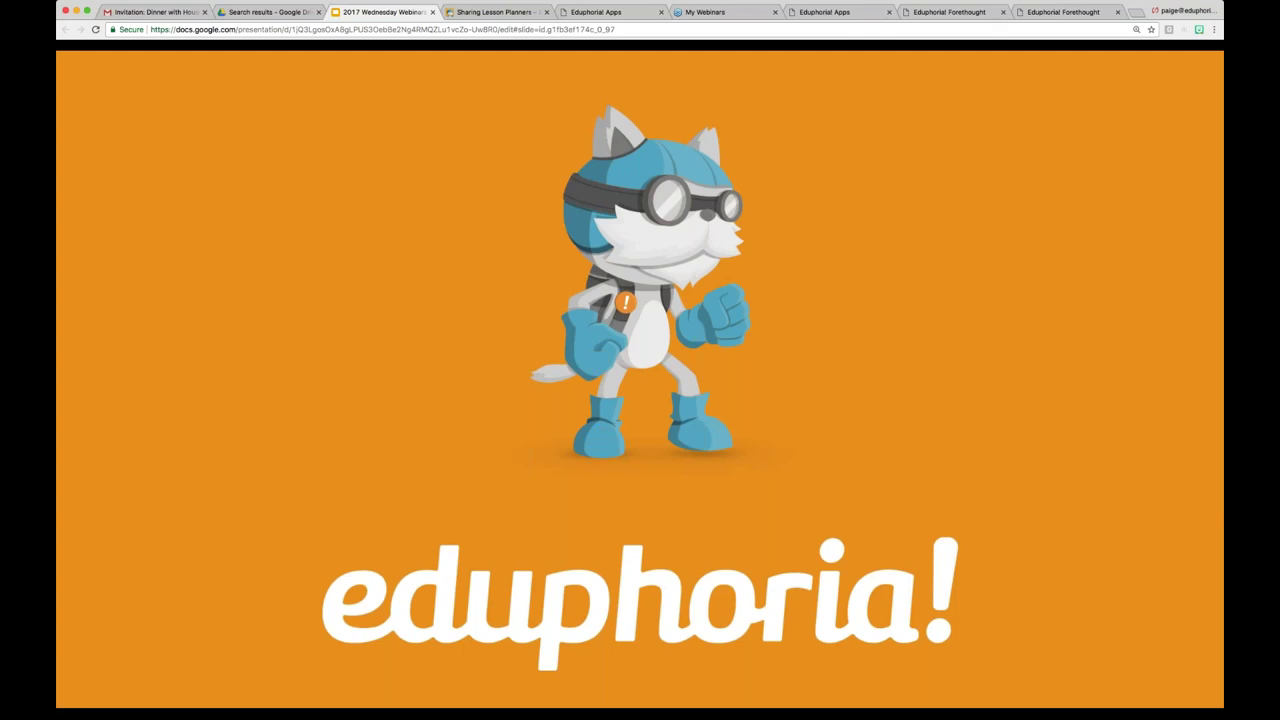
pyautogui.press('Right')
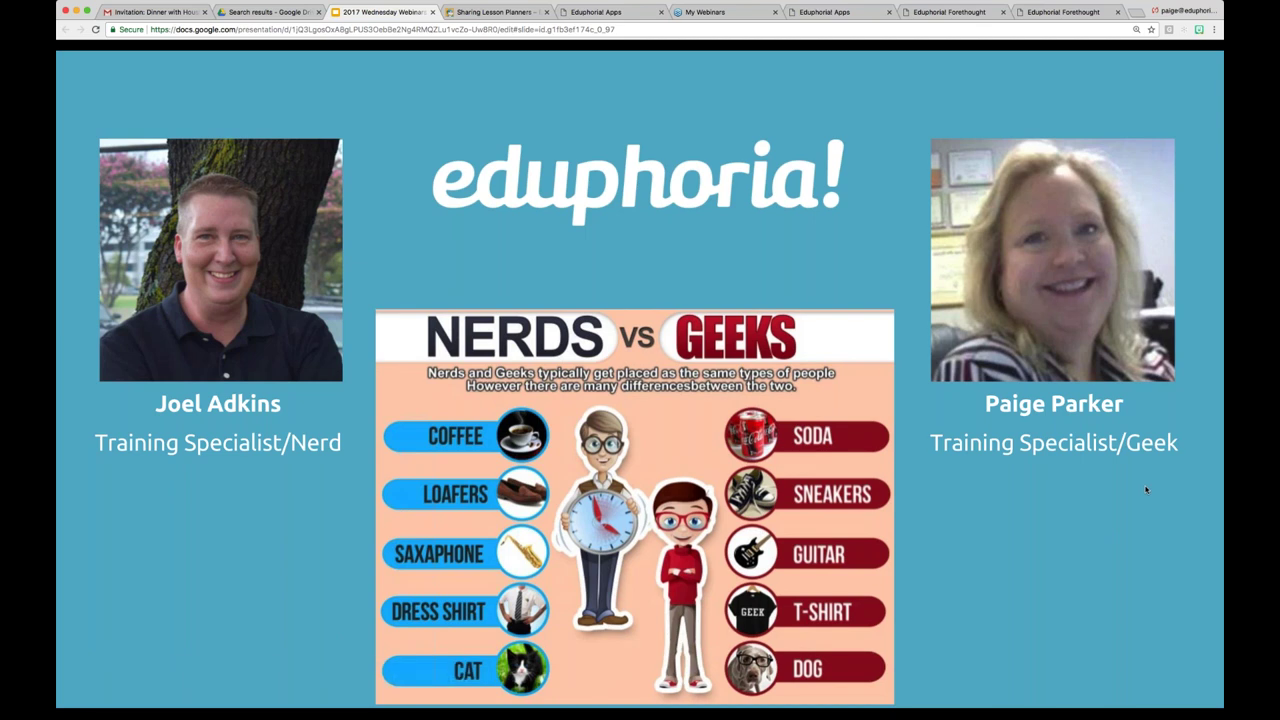
pyautogui.press('Right')
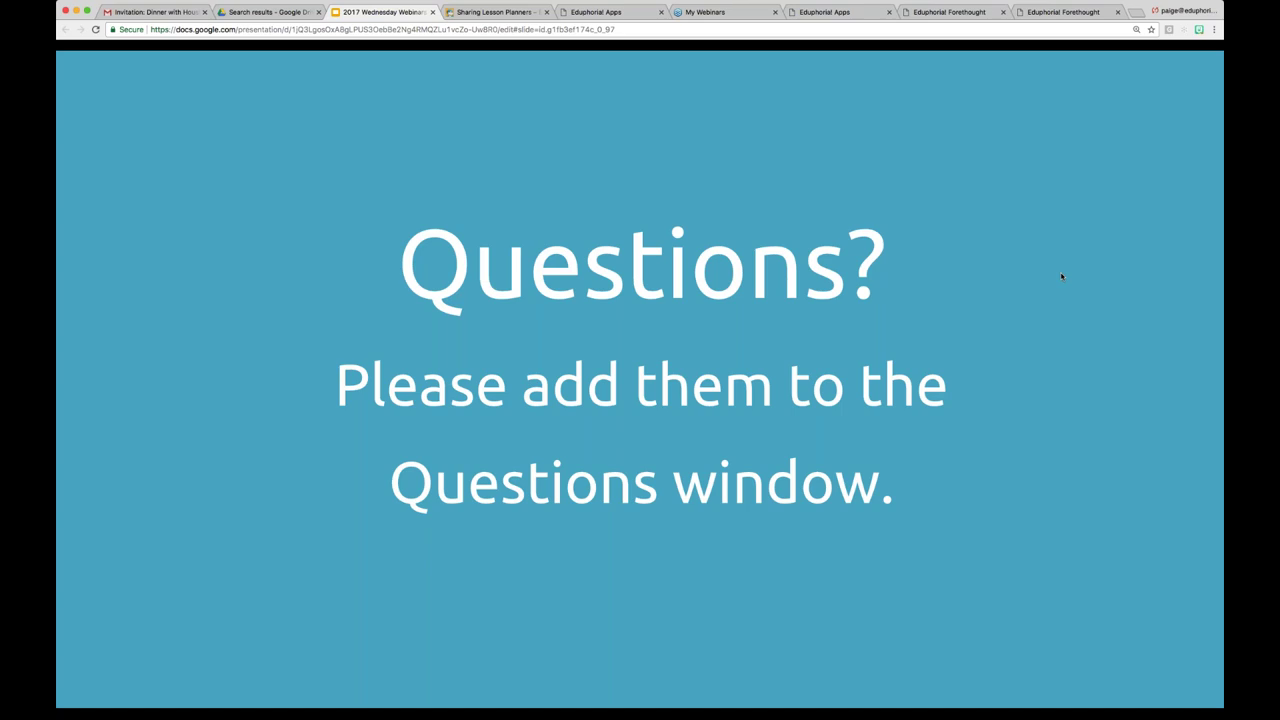
pyautogui.press('Right')
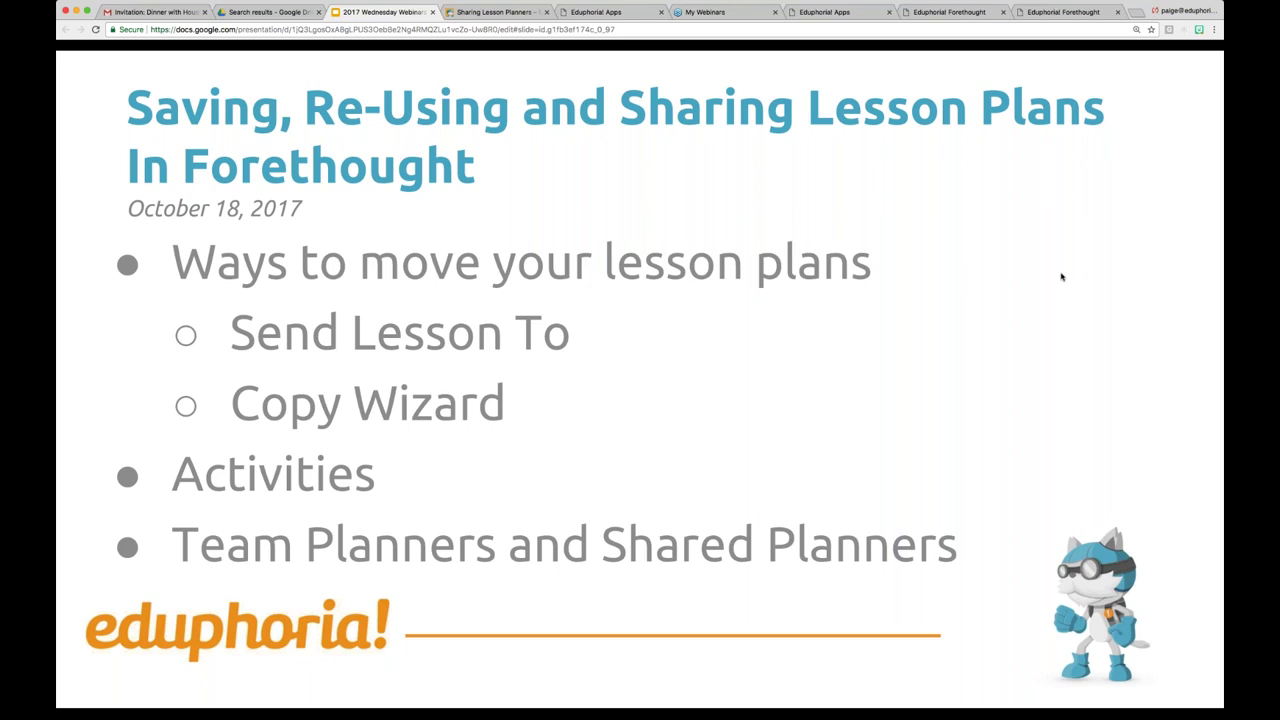
# Switch to the Forethought planner and look through My Lesson Planner's plans for October 16, 17 and 18, 2017
pyautogui.click(1083, 13)
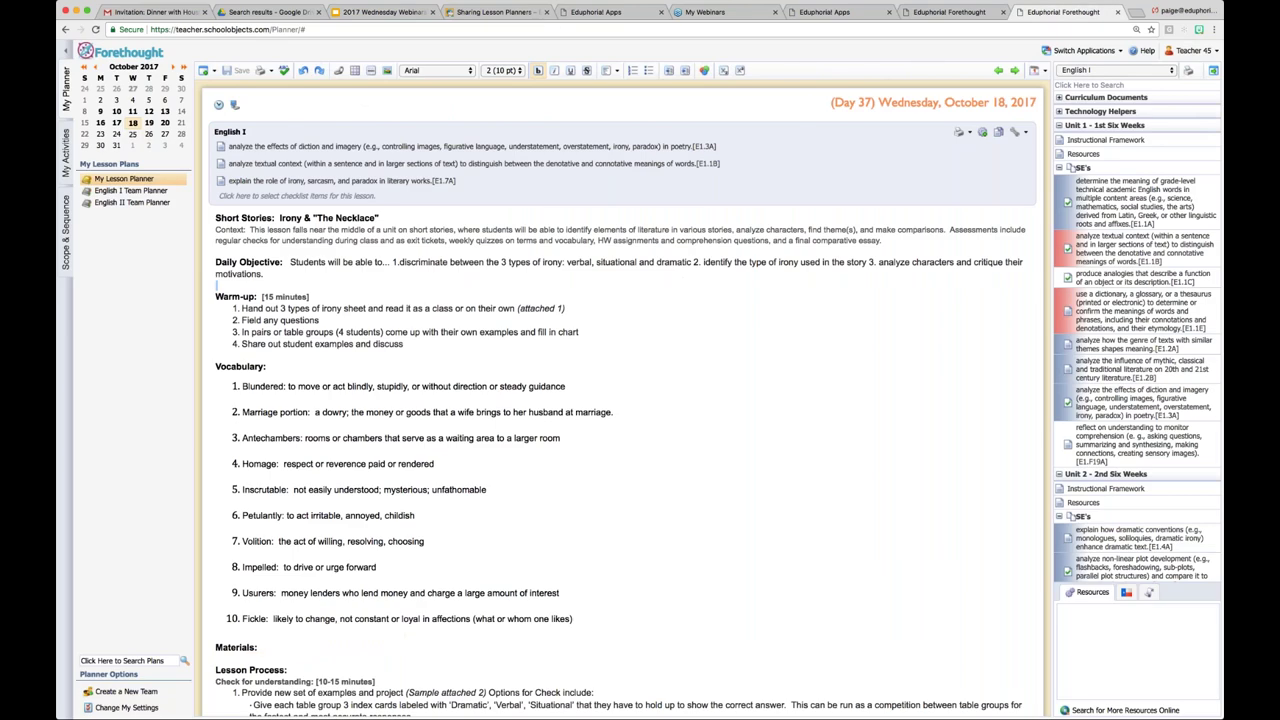
pyautogui.click(101, 122)
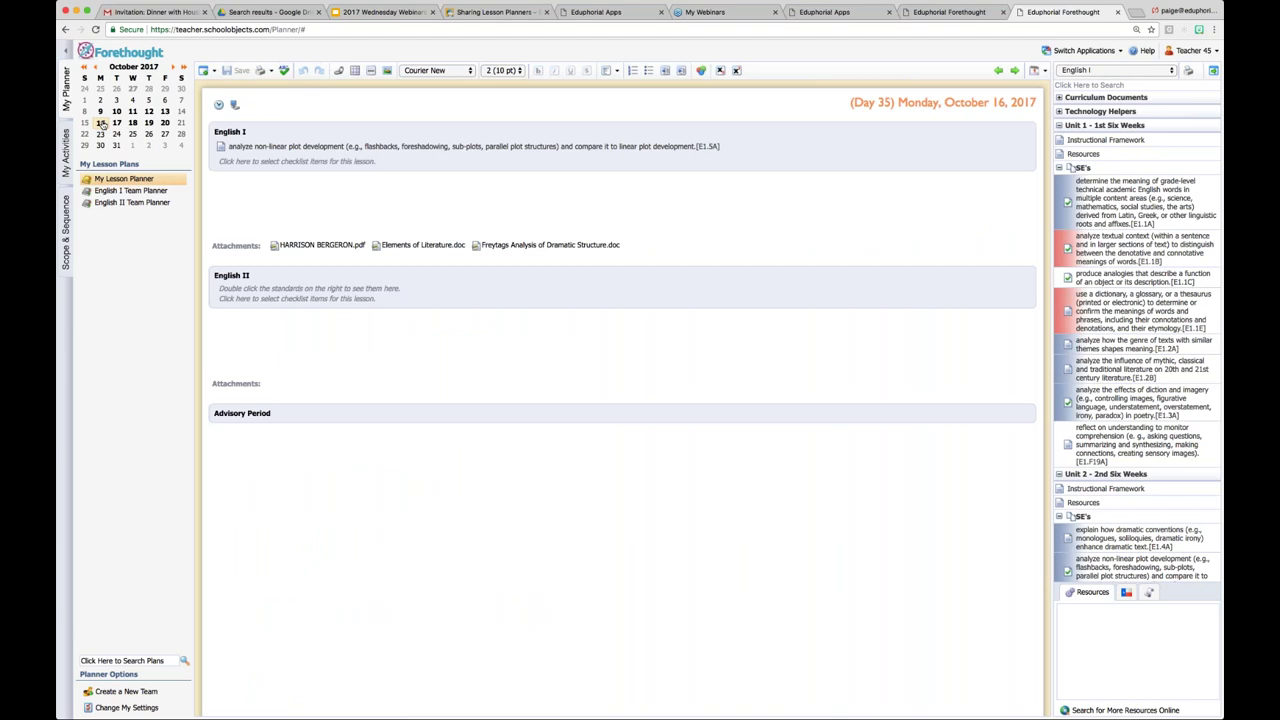
pyautogui.click(117, 122)
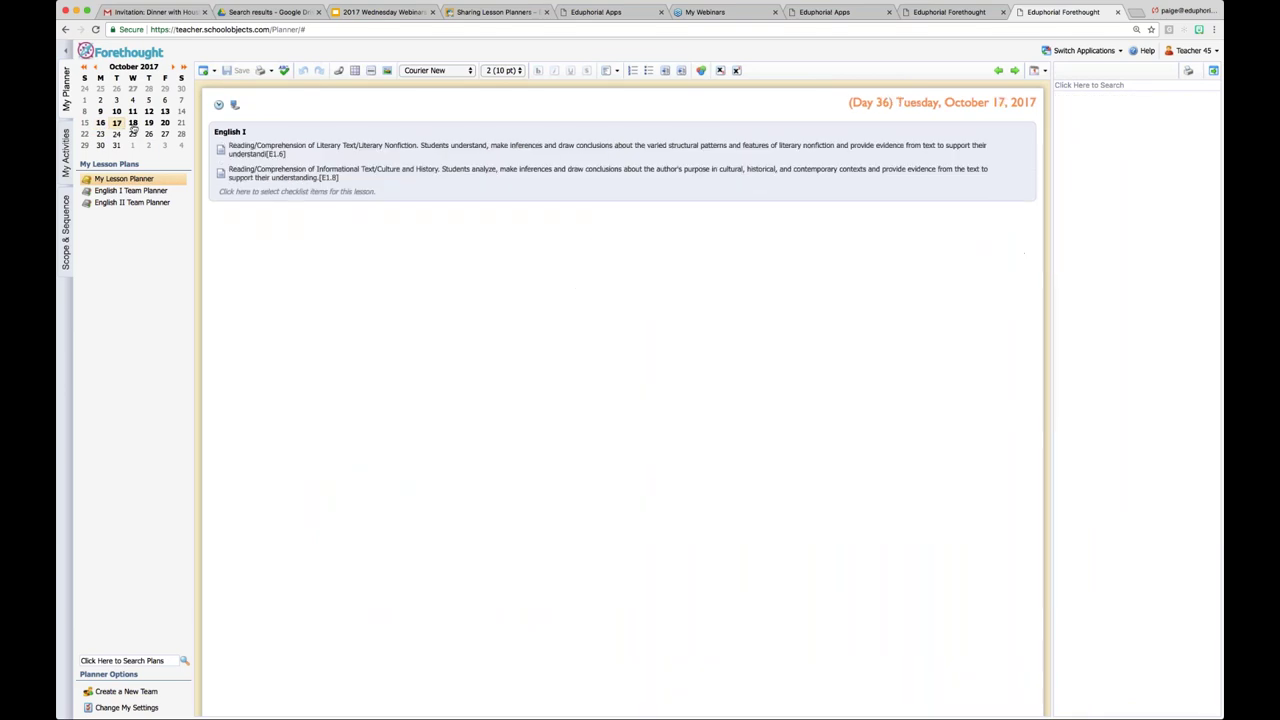
pyautogui.click(133, 123)
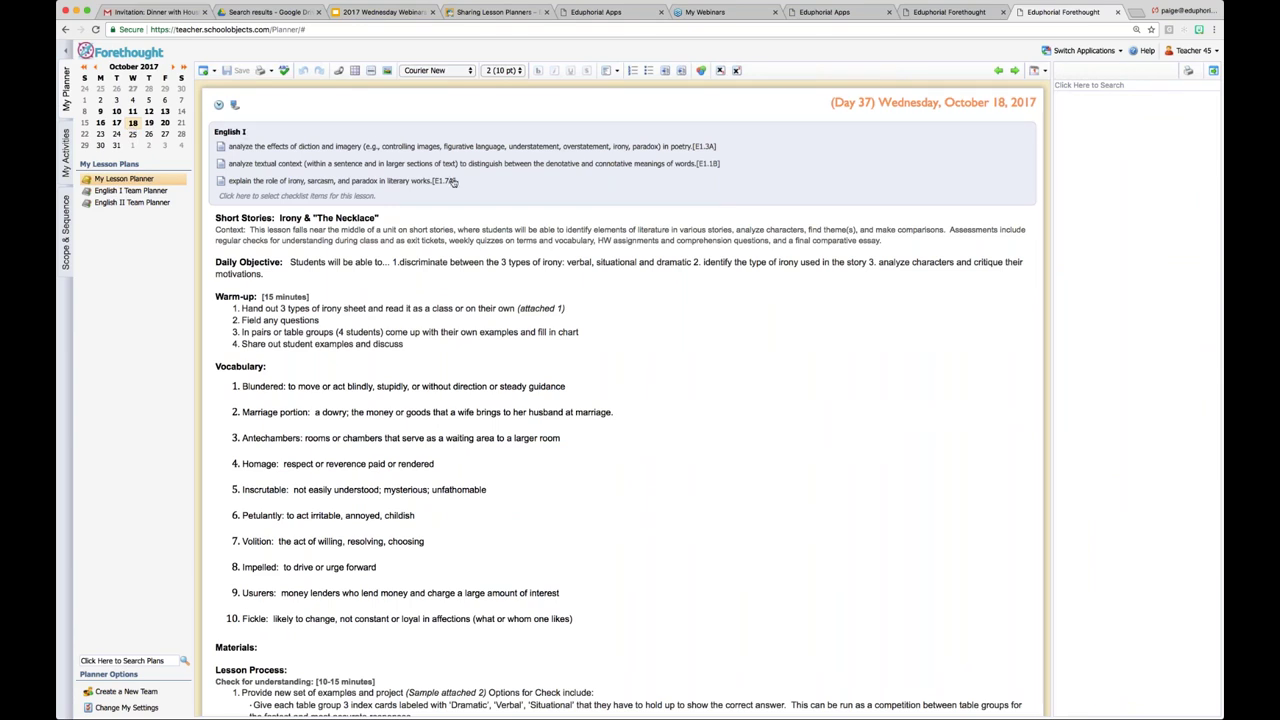
# Send the English I lesson from October 18 to the English I entry on October 19, 2017
pyautogui.click(636, 187)
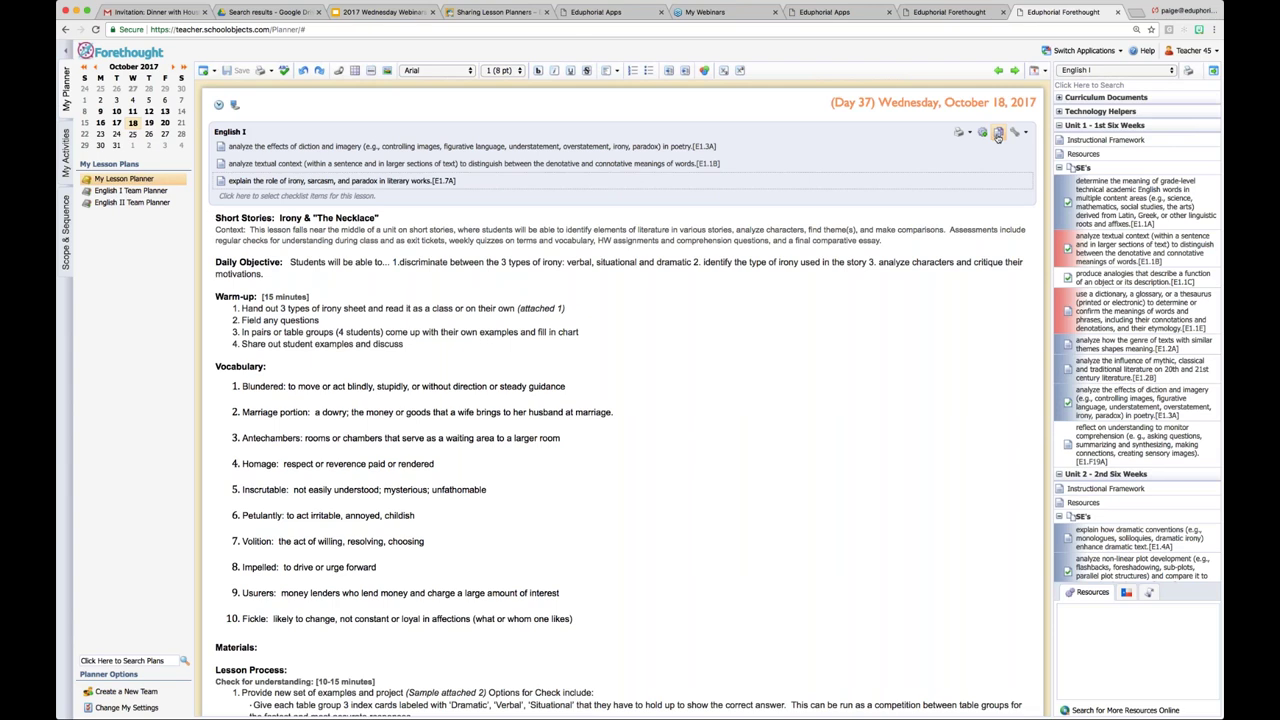
pyautogui.click(998, 134)
pyautogui.press('super+equal')
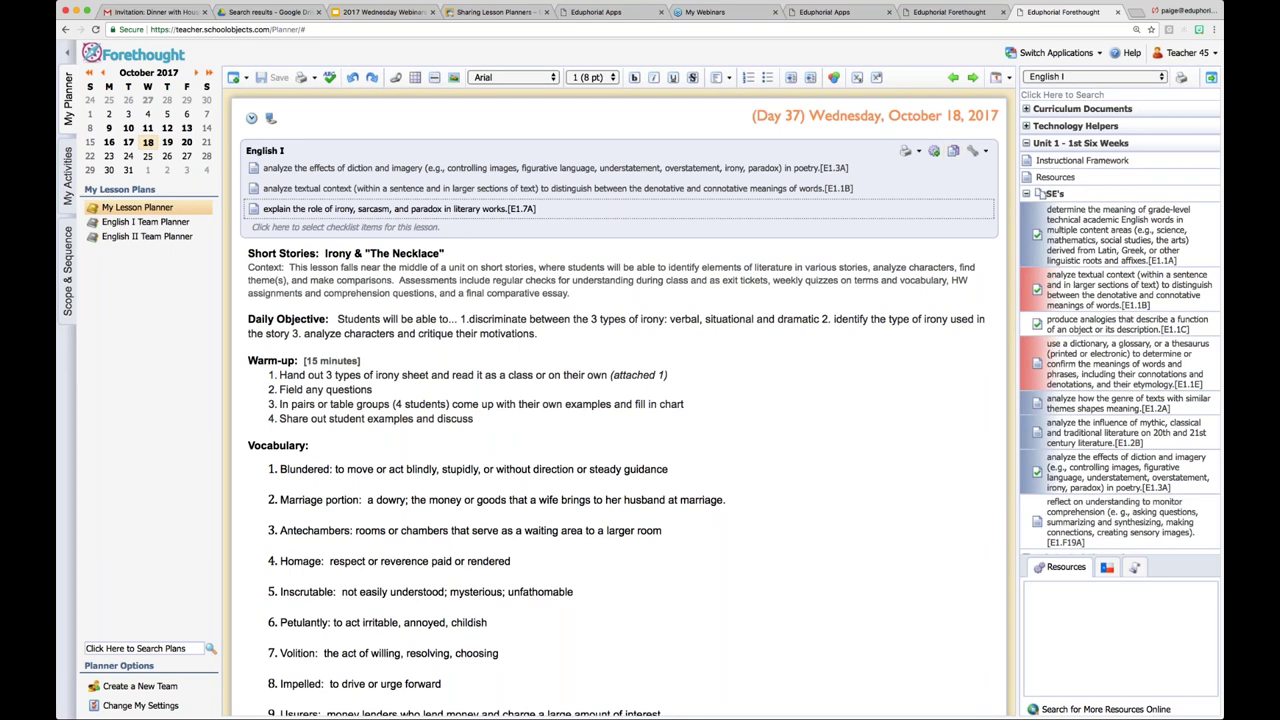
pyautogui.click(952, 151)
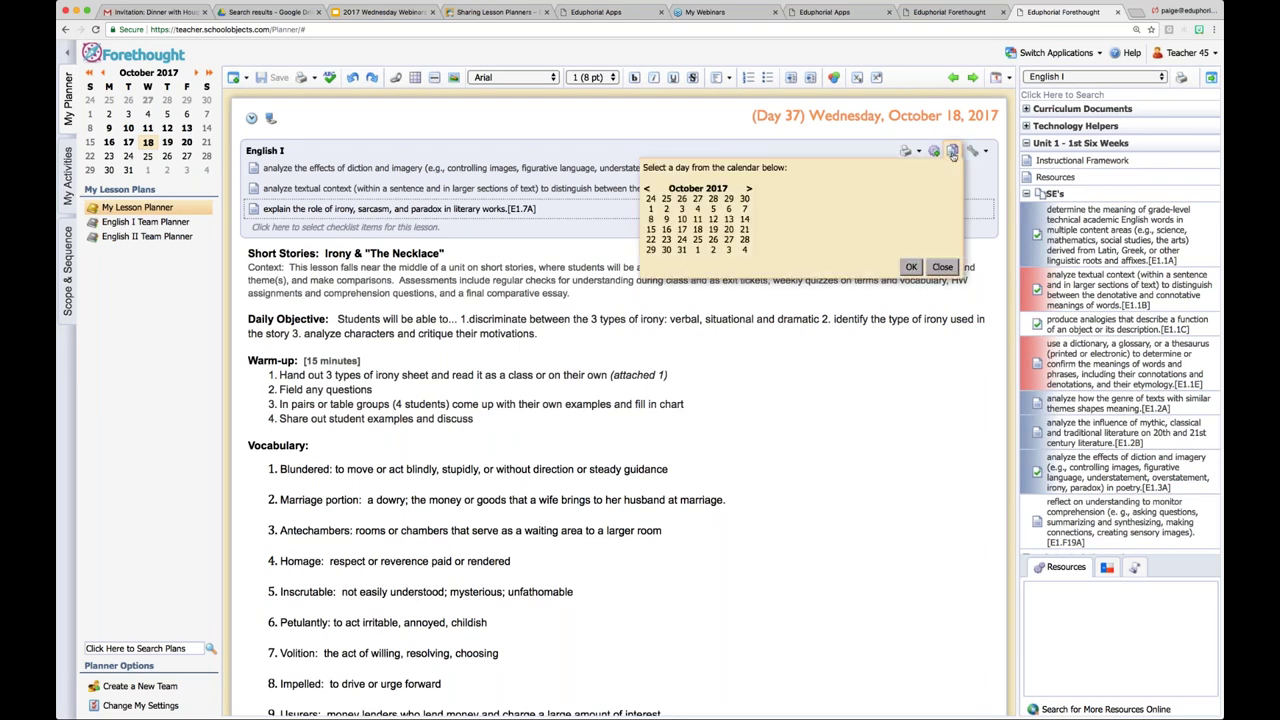
pyautogui.click(713, 230)
pyautogui.click(765, 190)
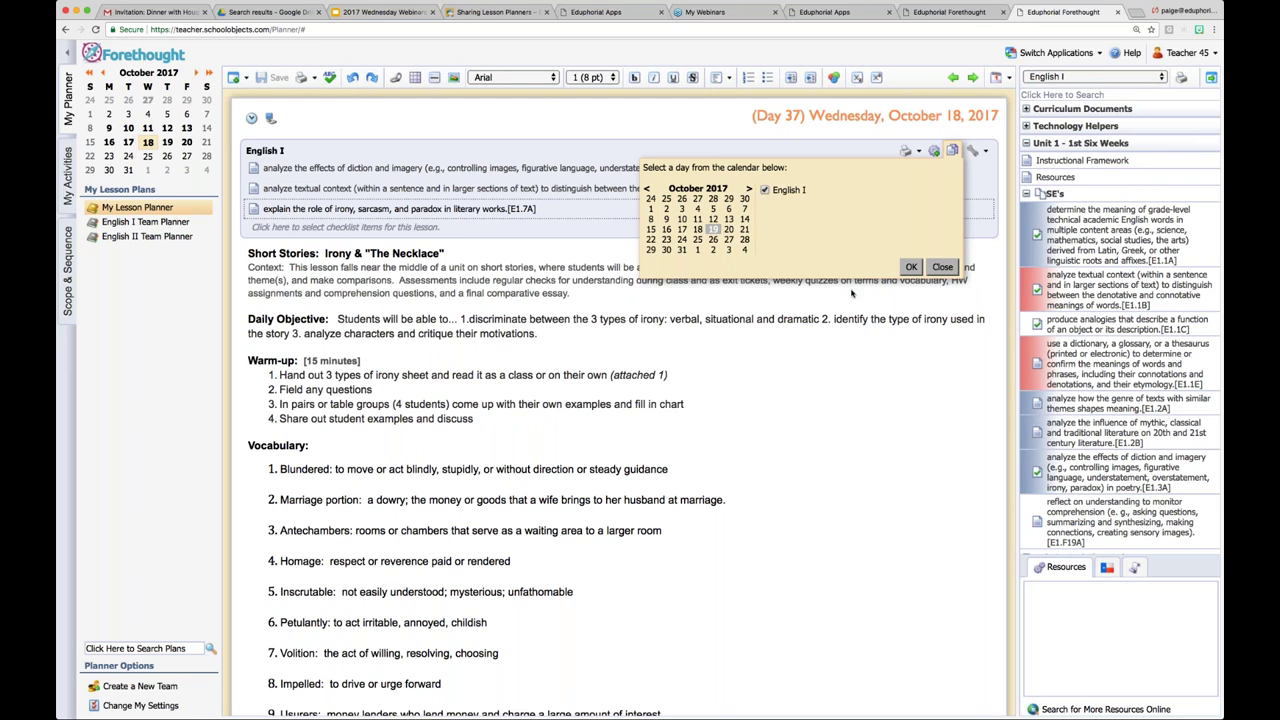
pyautogui.click(911, 267)
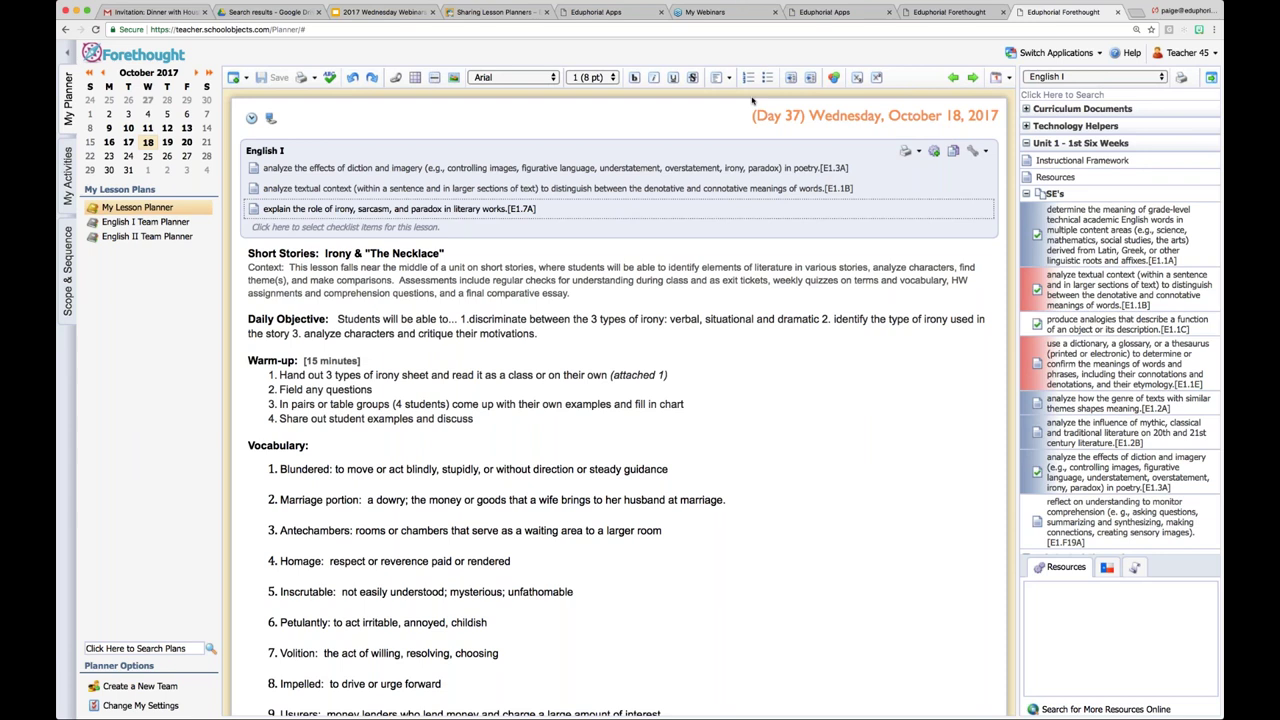
# Compare the October 19 English I plan with the default lesson template on October 20
pyautogui.click(169, 143)
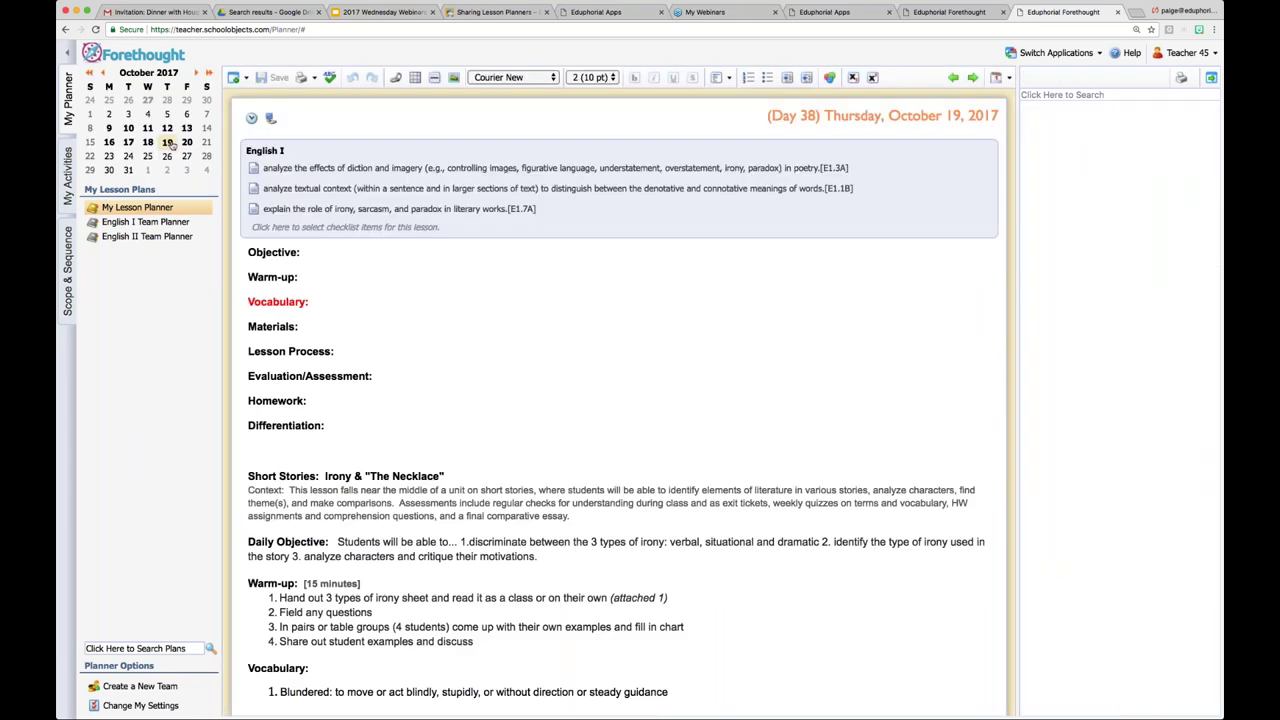
pyautogui.scroll(-4, 303, 708)
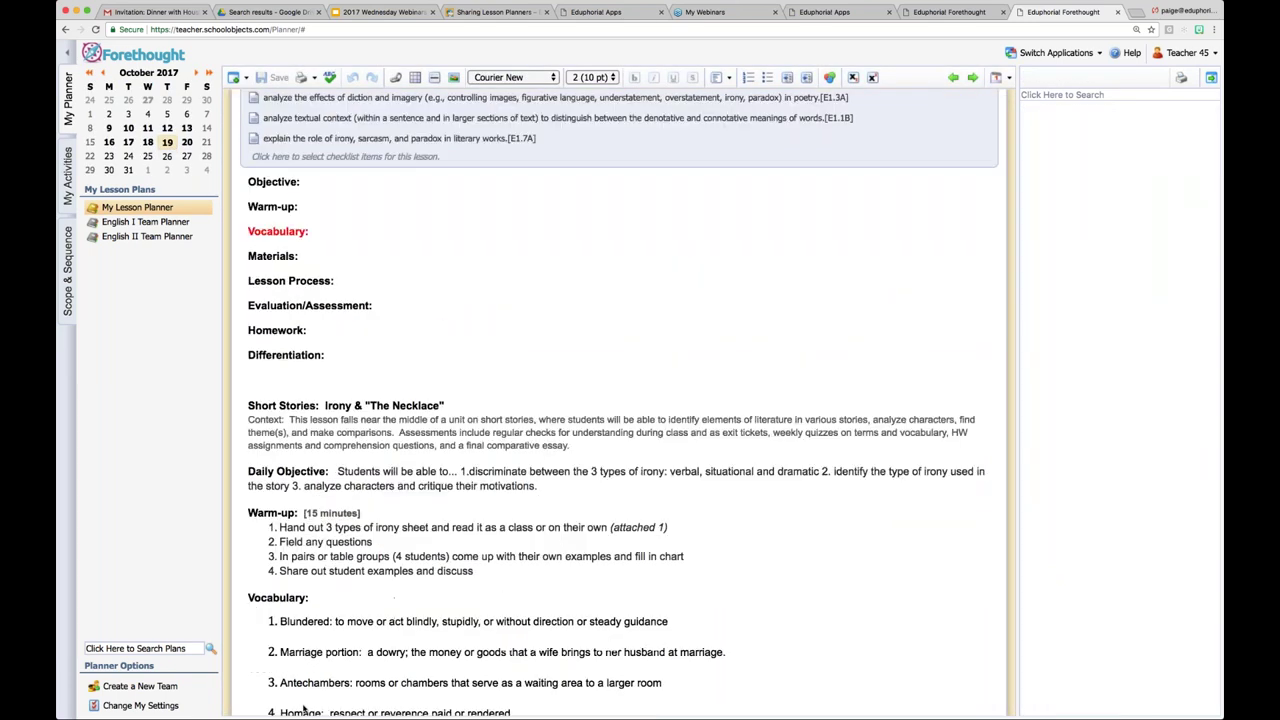
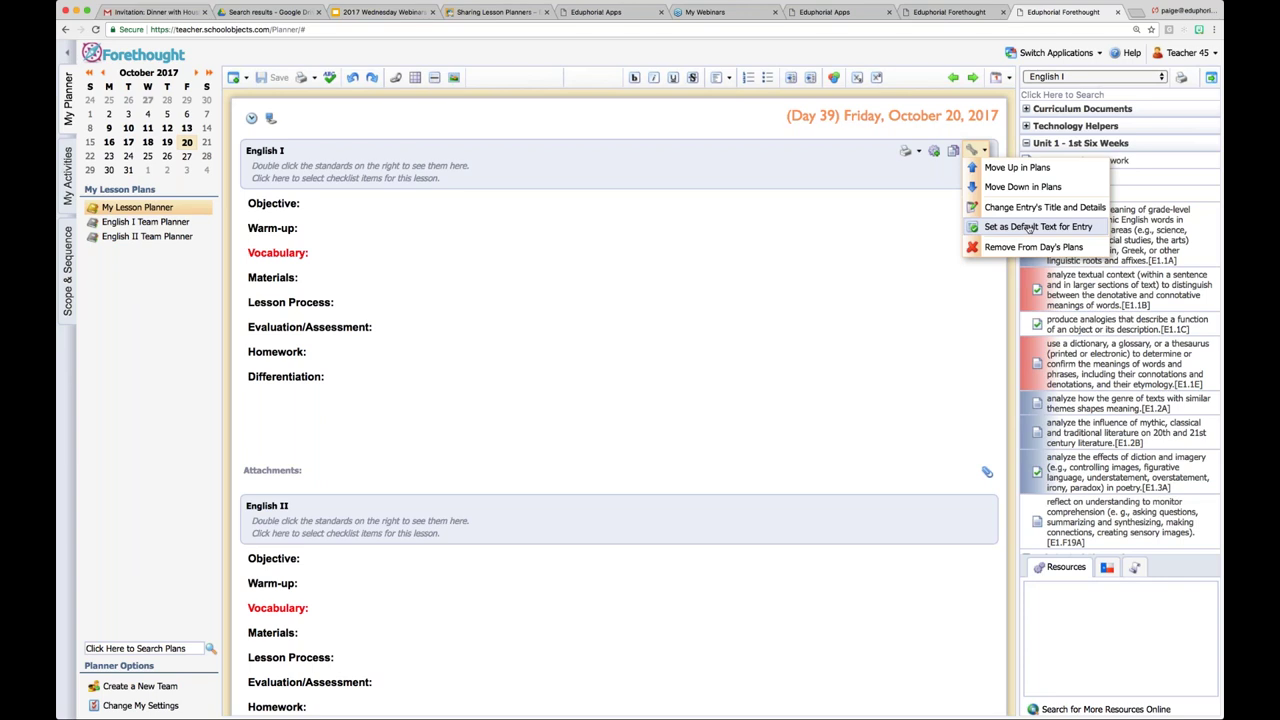
pyautogui.click(846, 267)
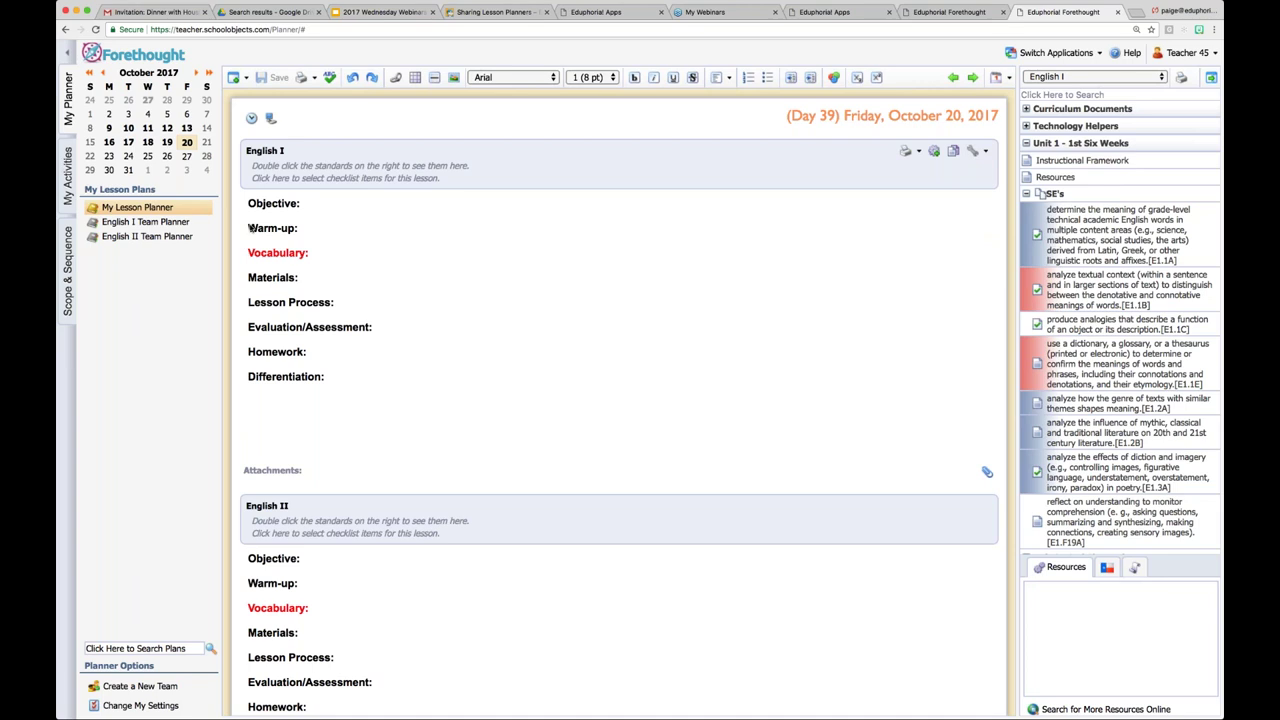
pyautogui.click(167, 143)
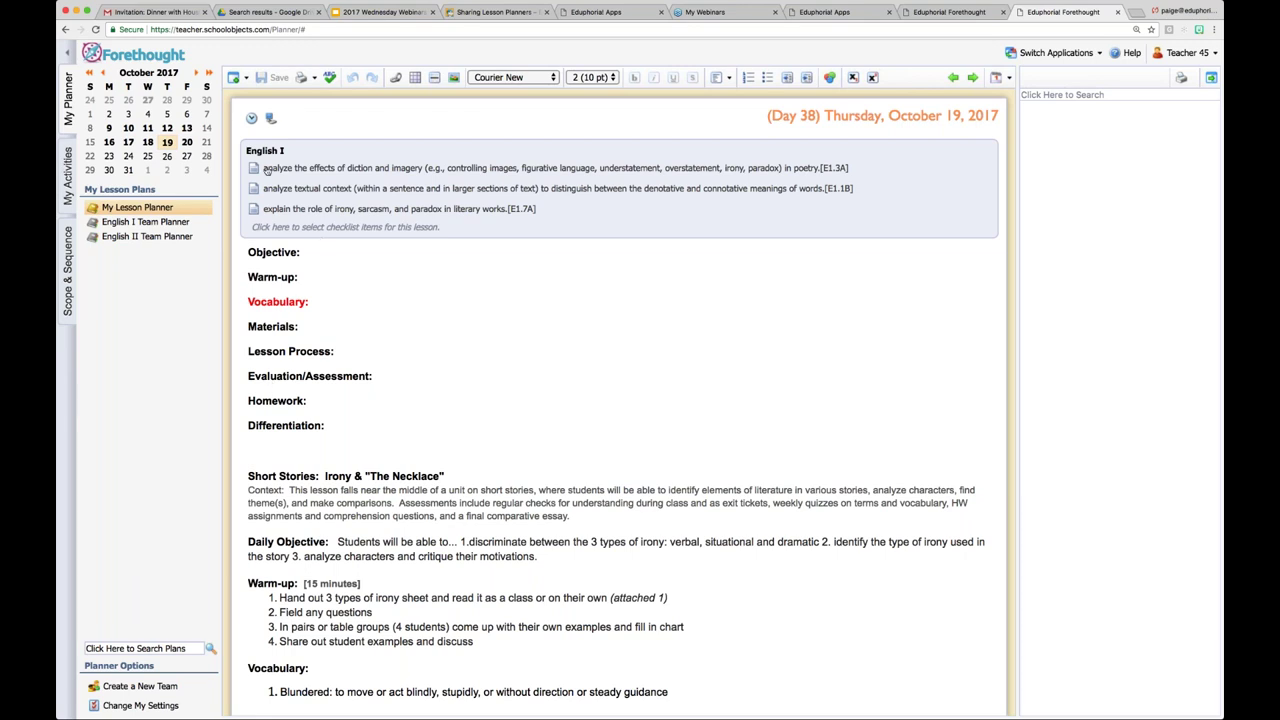
# Examine the standards, lesson text and attached documents copied into the October 19 English I plan, highlighting each part
pyautogui.moveTo(265, 170); pyautogui.dragTo(287, 216)
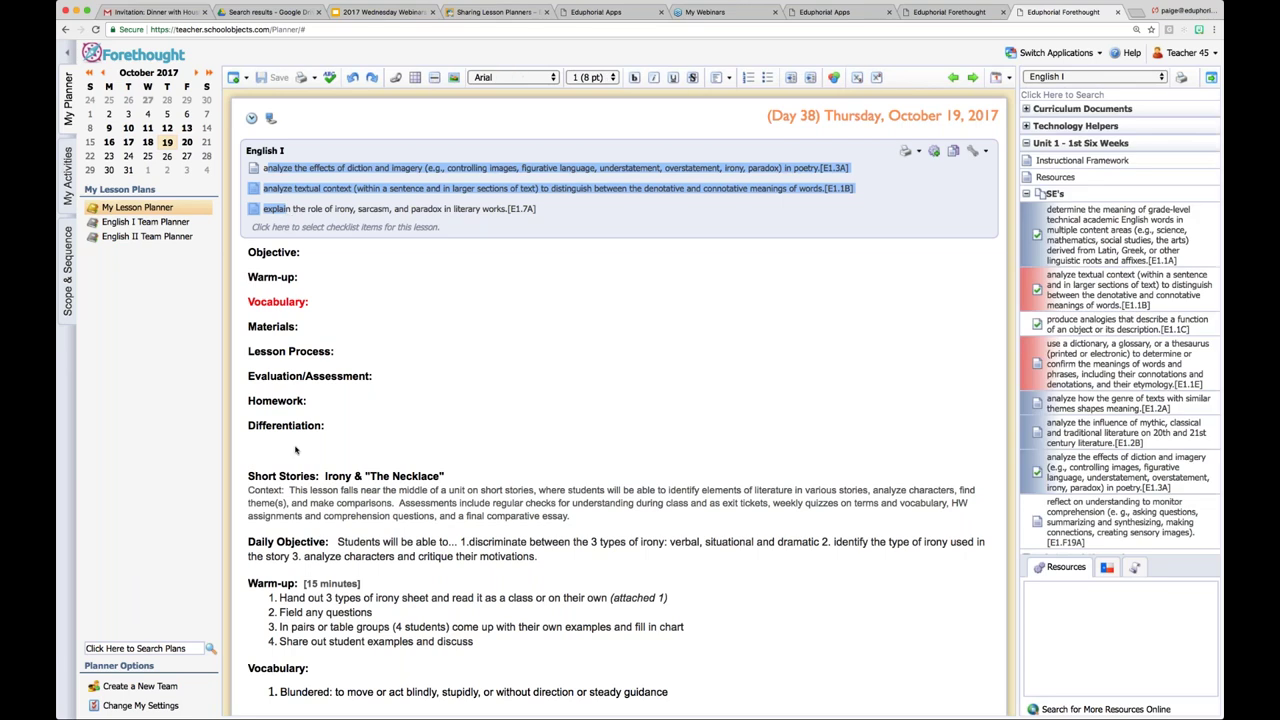
pyautogui.click(248, 476)
pyautogui.keyDown('shift'); pyautogui.click(305, 556); pyautogui.keyUp('shift')
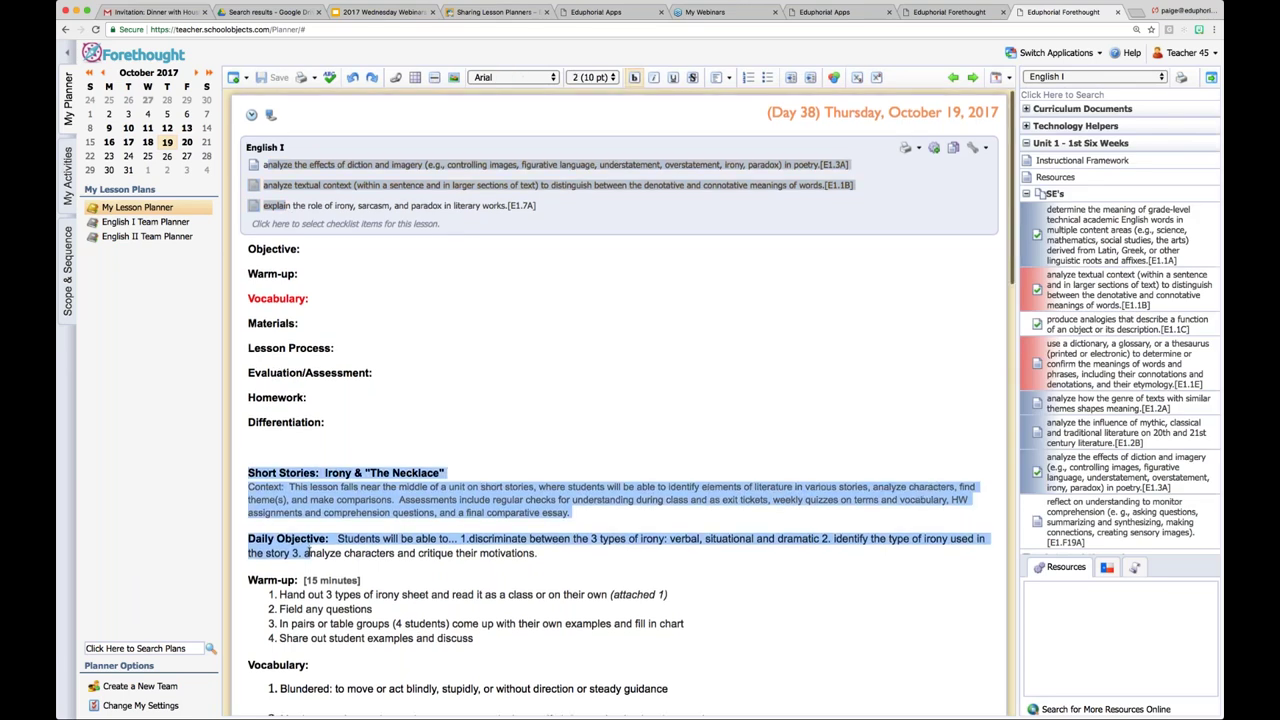
pyautogui.scroll(-10, 310, 550)
pyautogui.scroll(-10, 318, 540)
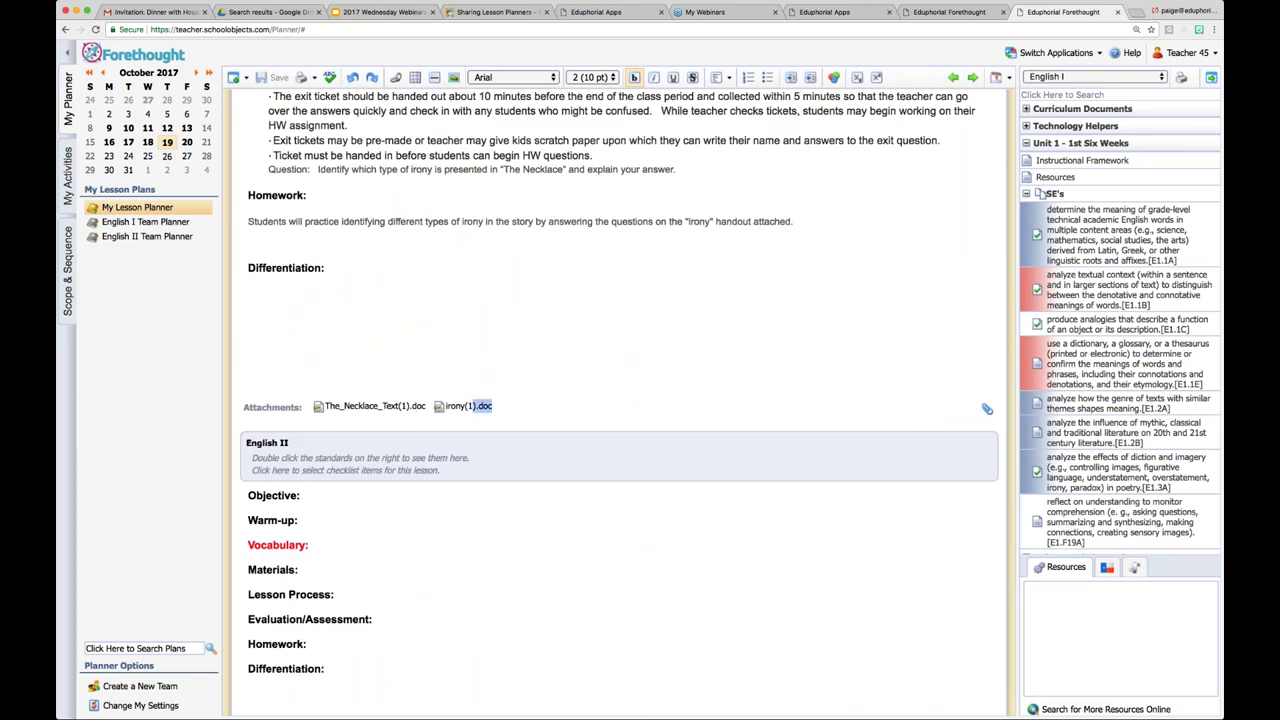
pyautogui.moveTo(504, 436); pyautogui.dragTo(297, 406)
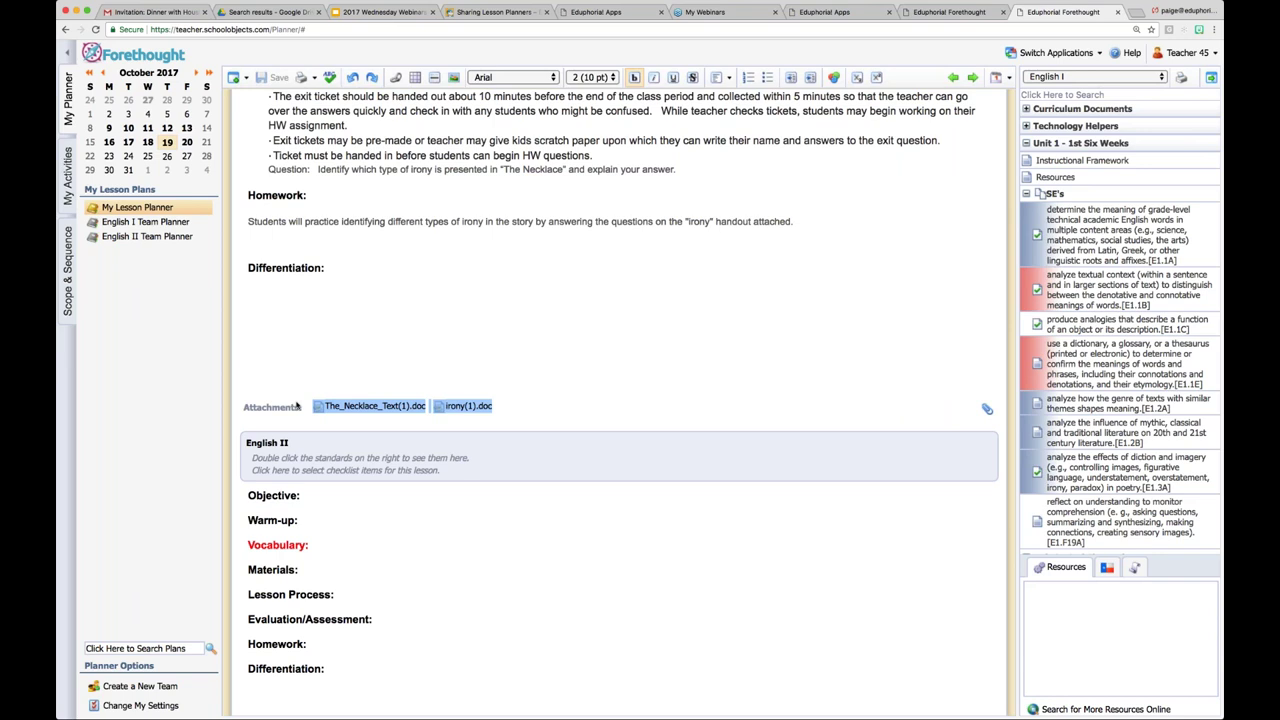
pyautogui.click(474, 351)
pyautogui.scroll(4, 474, 351)
pyautogui.moveTo(329, 420); pyautogui.dragTo(255, 168)
pyautogui.scroll(4, 255, 168)
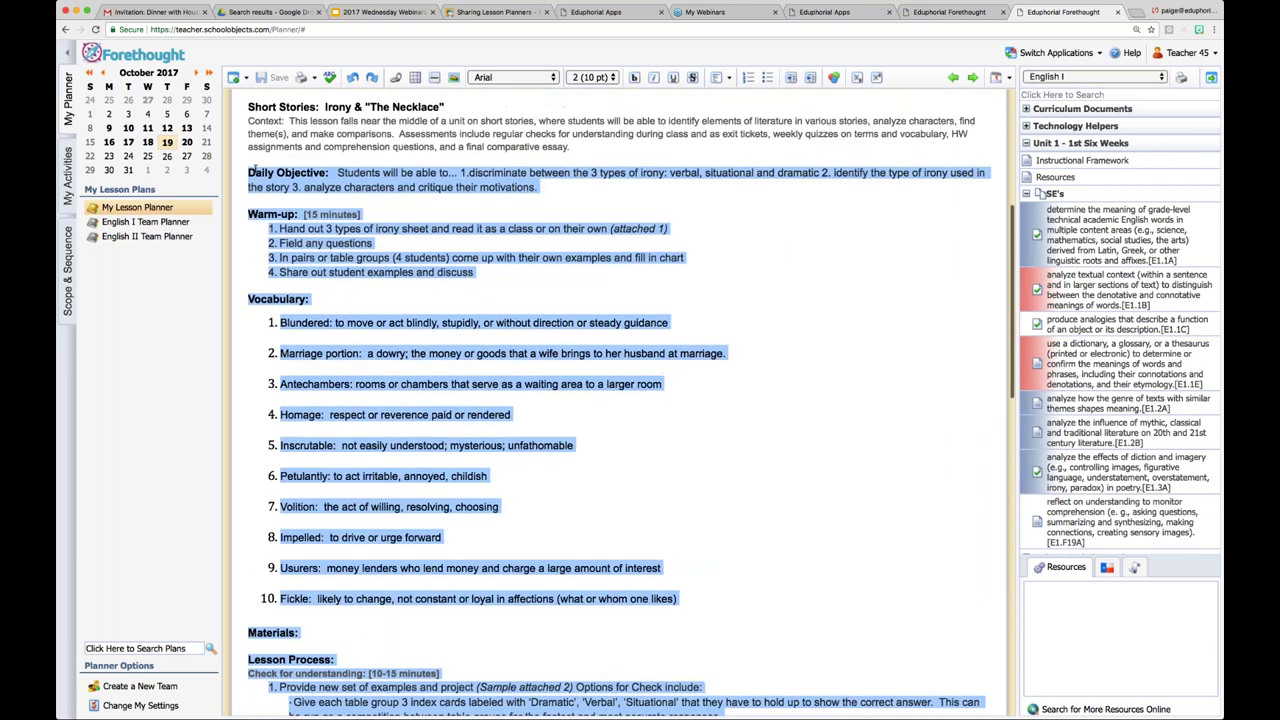
pyautogui.scroll(5, 280, 216)
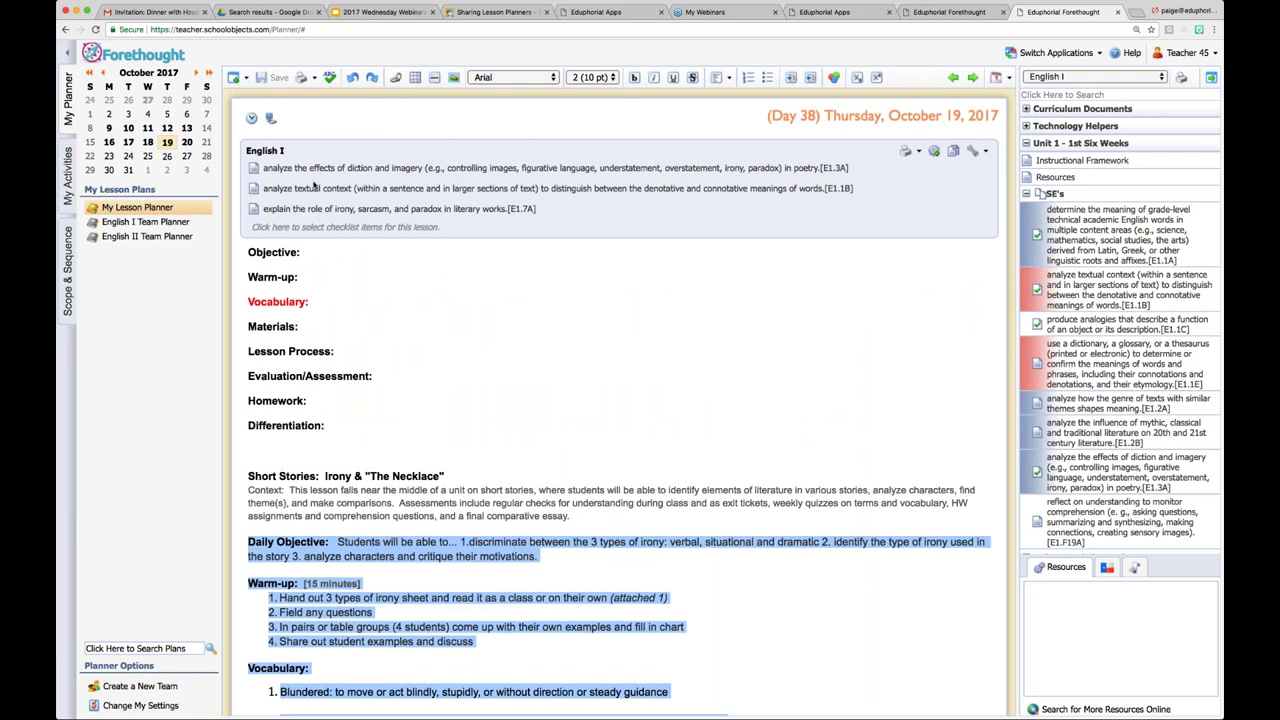
pyautogui.scroll(-15, 313, 185)
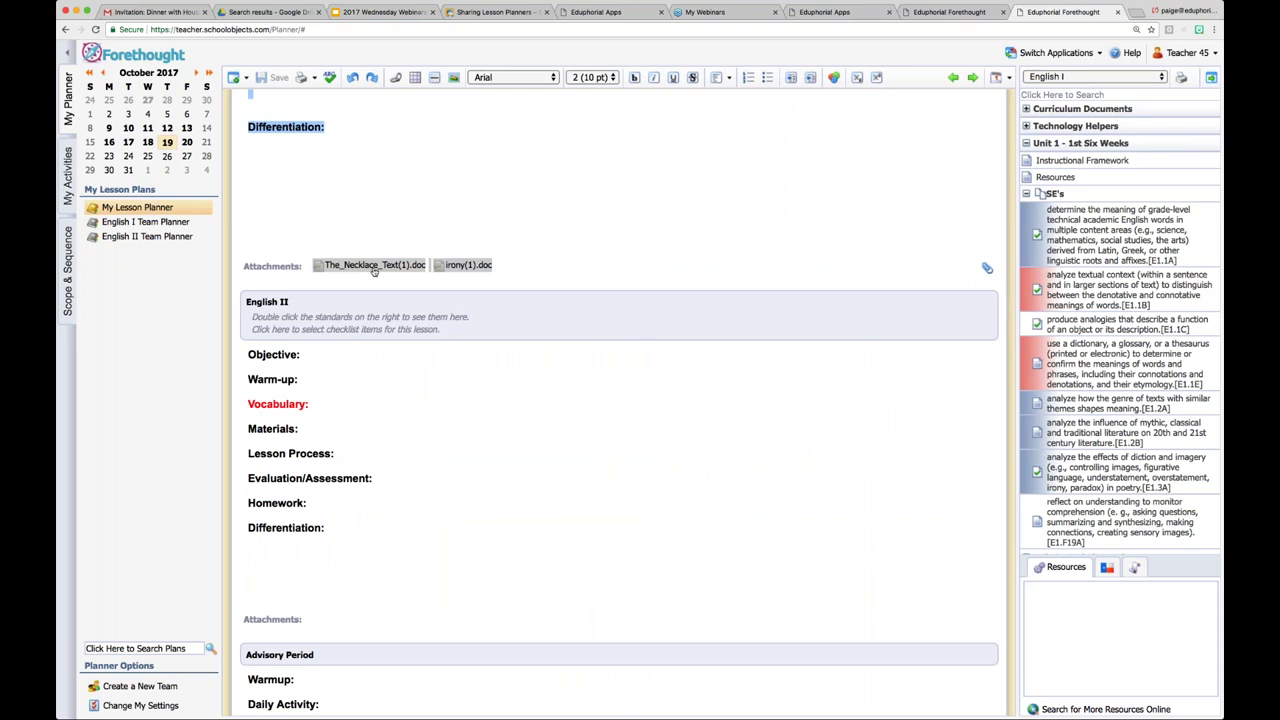
pyautogui.scroll(10, 373, 270)
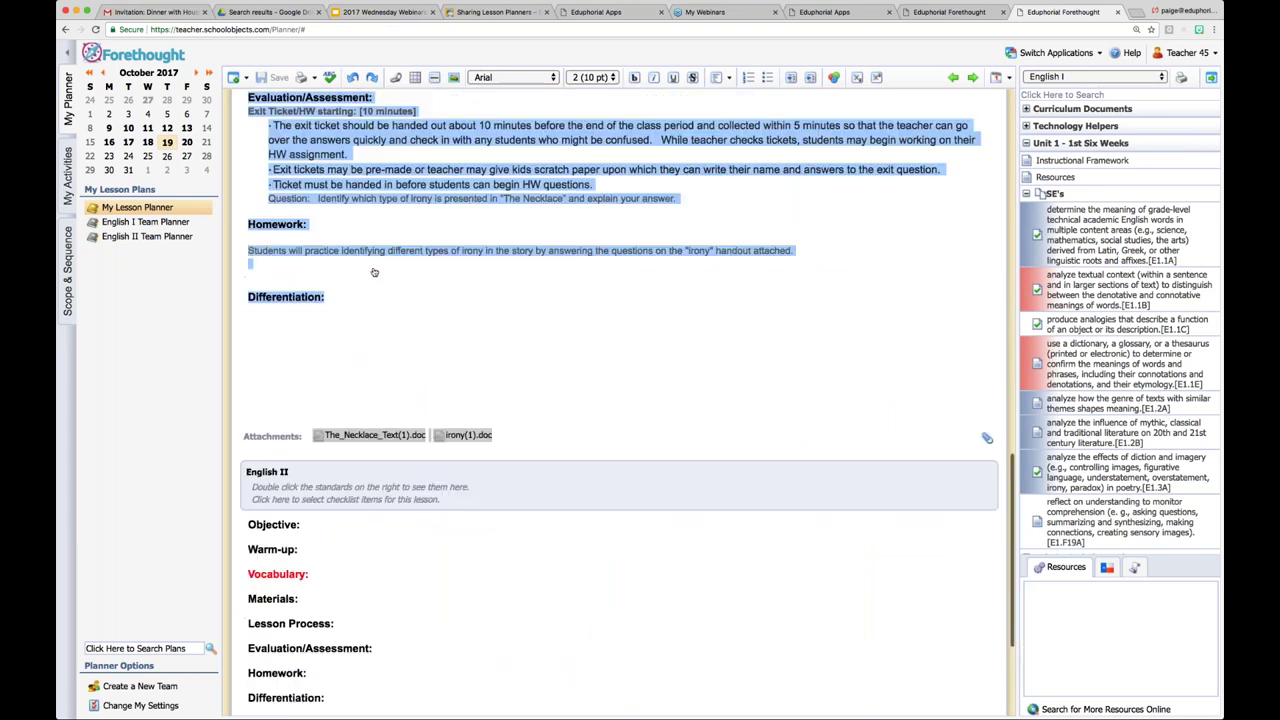
pyautogui.scroll(5, 373, 270)
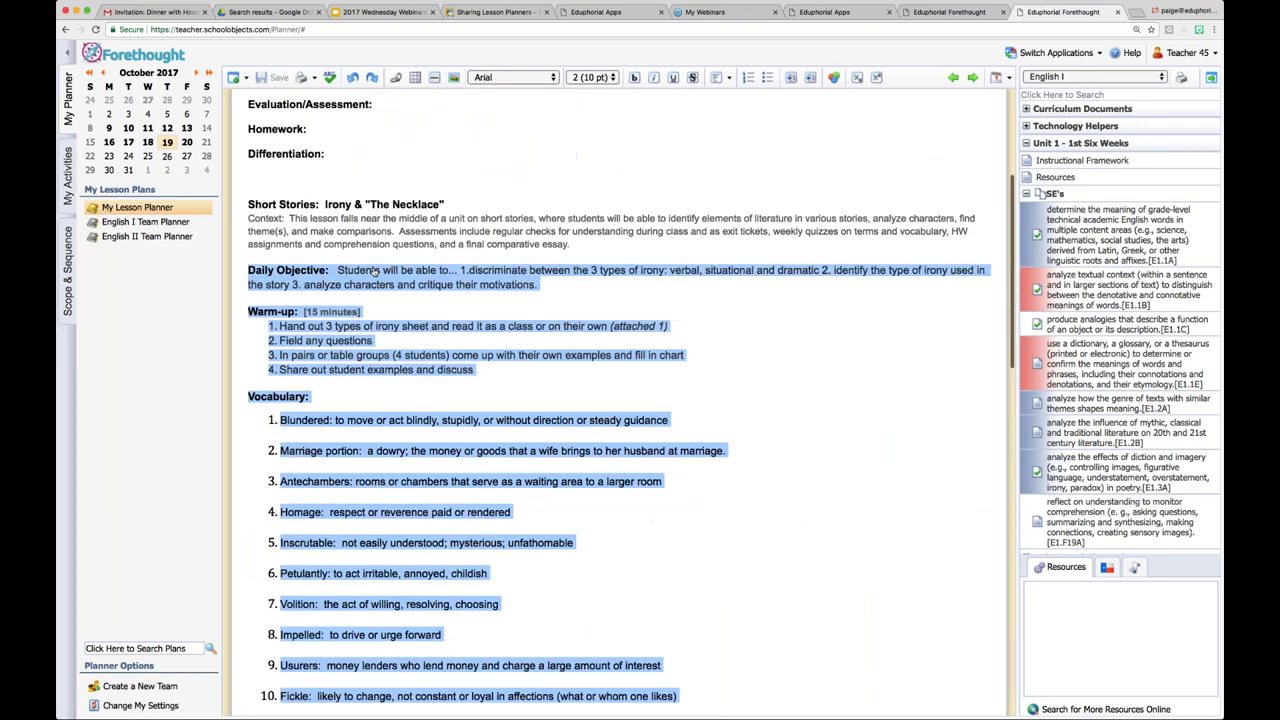
pyautogui.scroll(5, 373, 270)
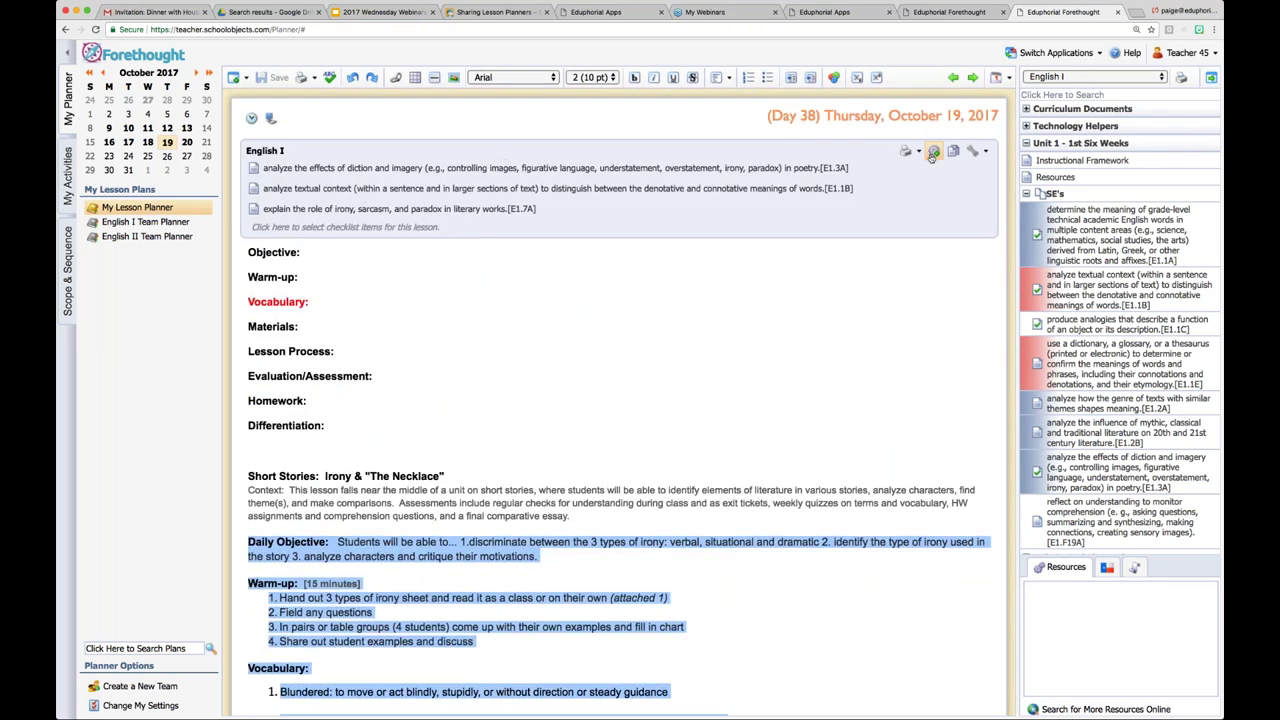
# Delete the empty template headings from Objective to Differentiation above the Short Stories text in the October 19 English I plan
pyautogui.click(332, 382)
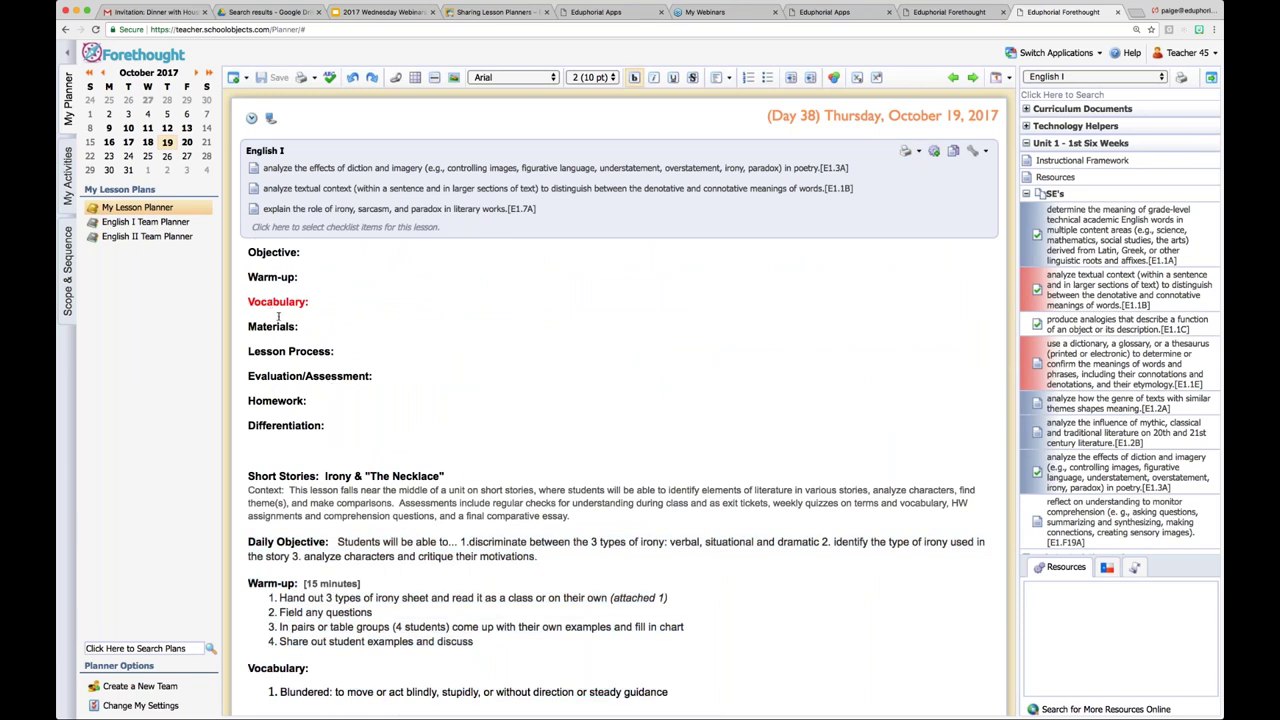
pyautogui.moveTo(320, 438); pyautogui.dragTo(278, 446)
pyautogui.scroll(-1, 266, 398)
pyautogui.moveTo(326, 342); pyautogui.dragTo(243, 168)
pyautogui.press('Delete')
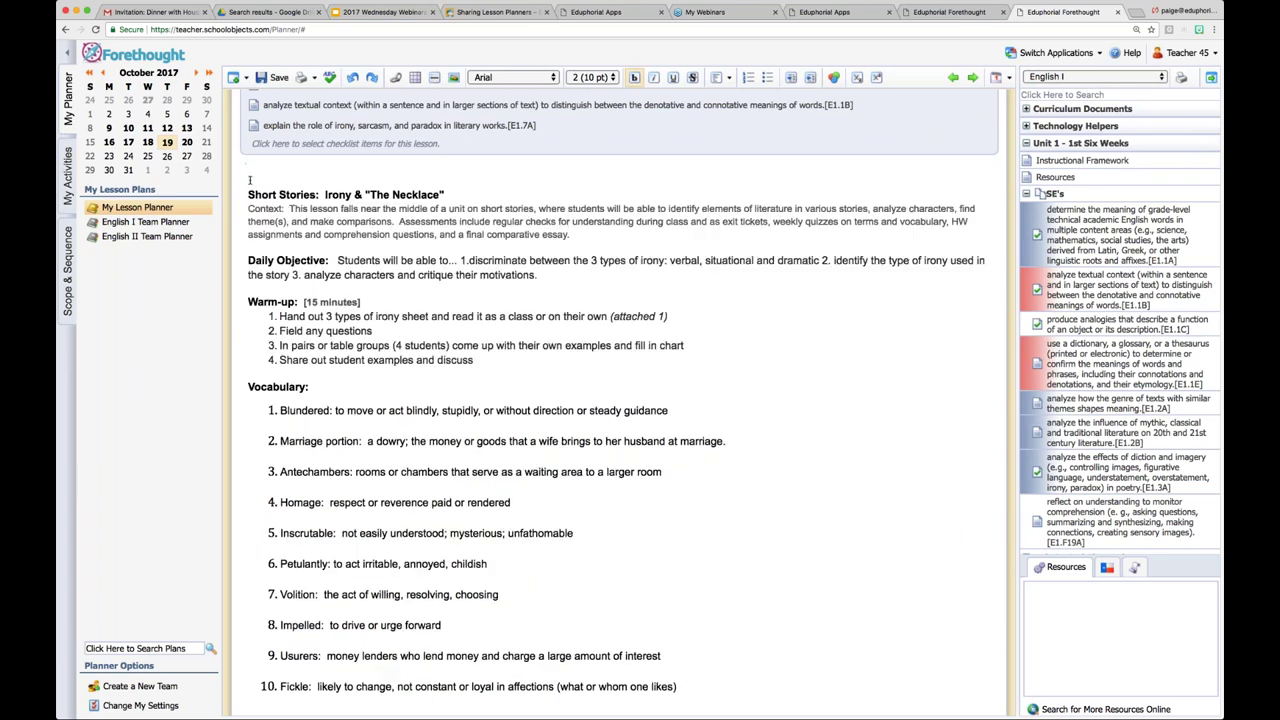
pyautogui.scroll(2, 305, 215)
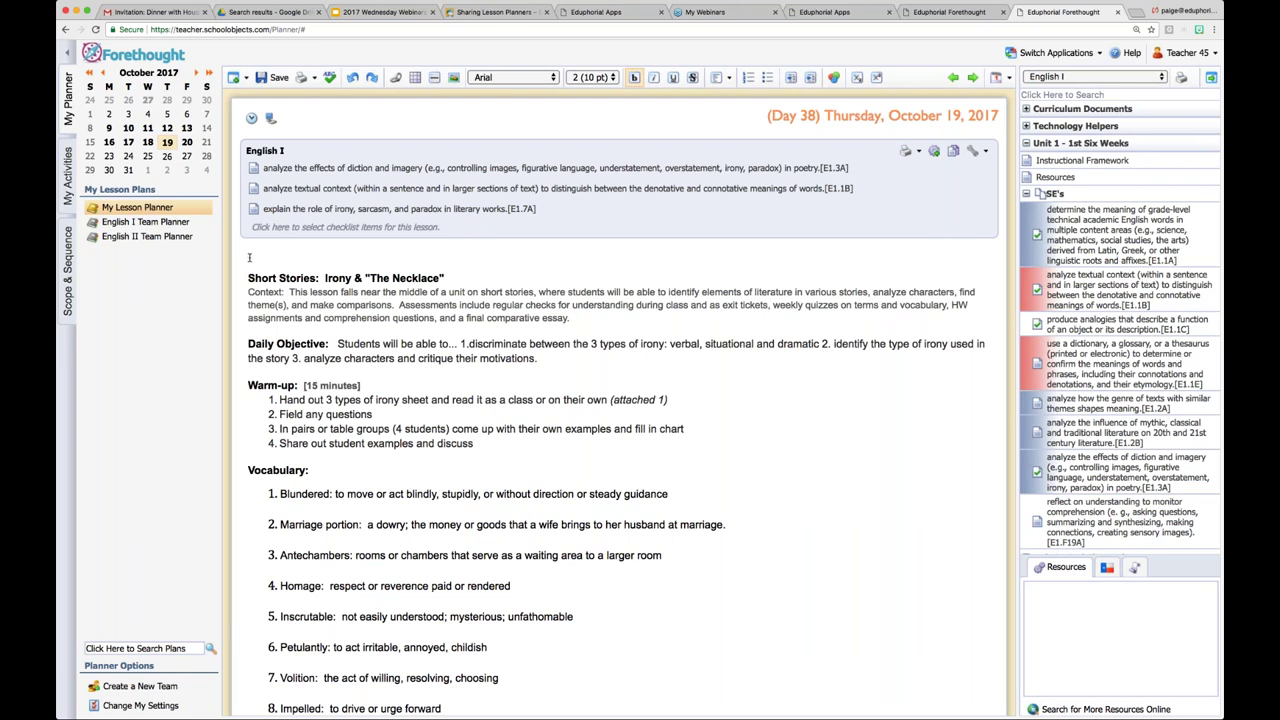
pyautogui.click(249, 257)
pyautogui.scroll(-10, 352, 443)
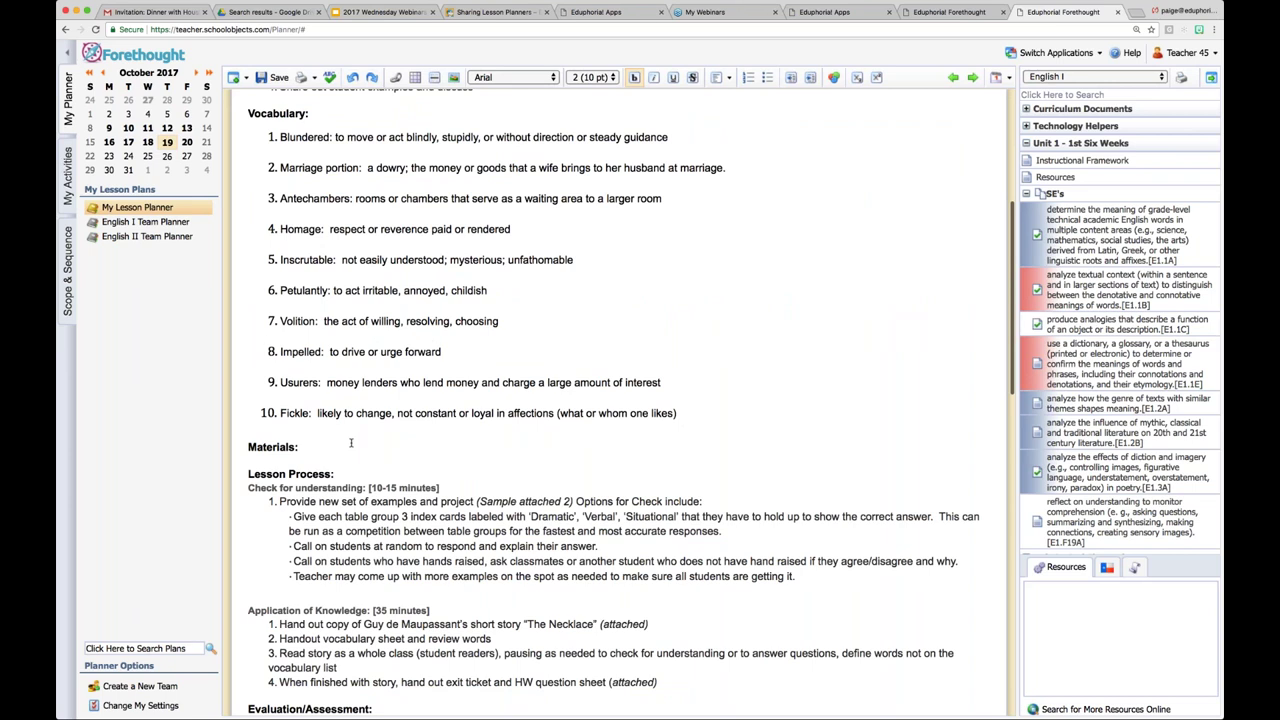
pyautogui.scroll(8, 350, 443)
pyautogui.scroll(2, 351, 443)
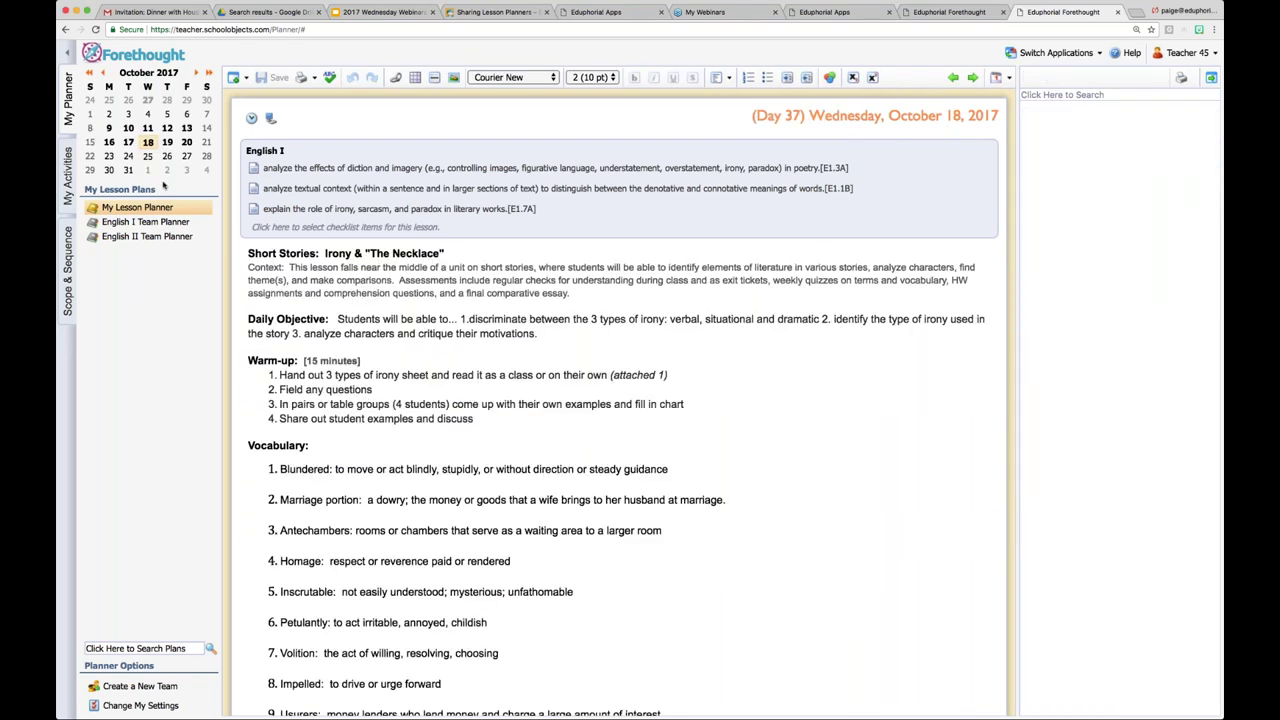
# Reopen the October 19 plan and look at the planner's view choices without changing the view
pyautogui.click(167, 142)
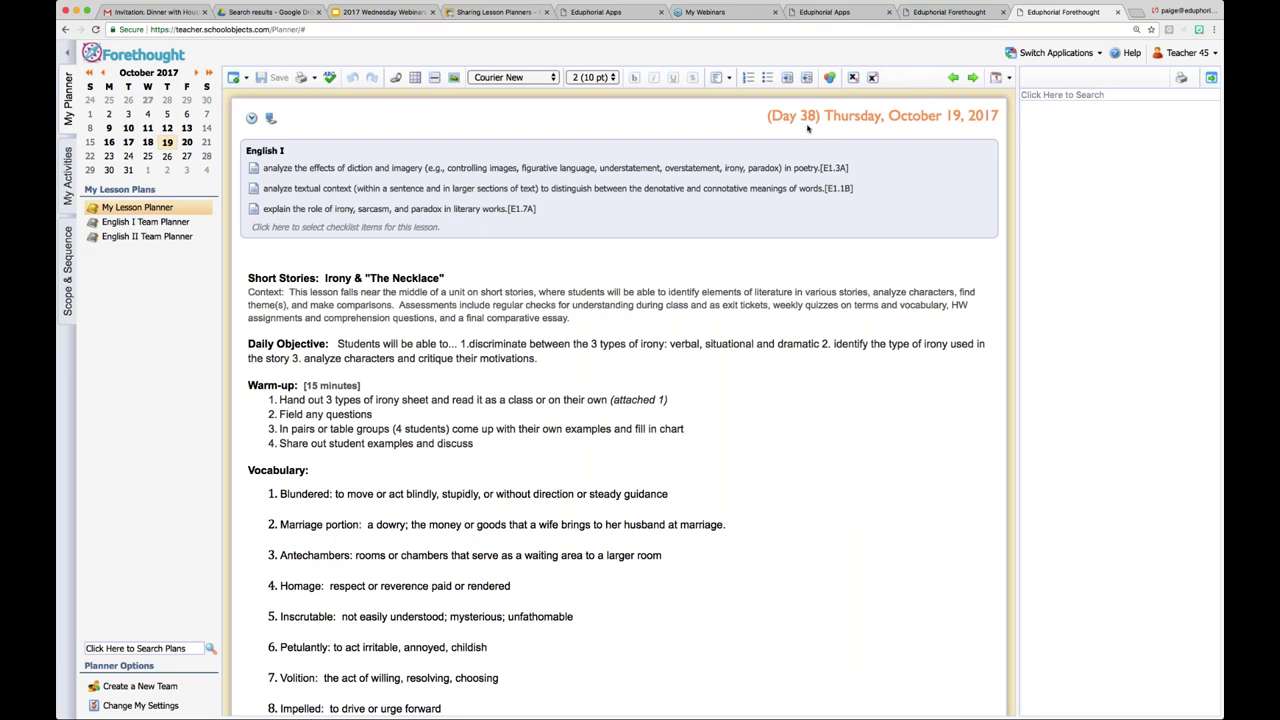
pyautogui.click(1011, 79)
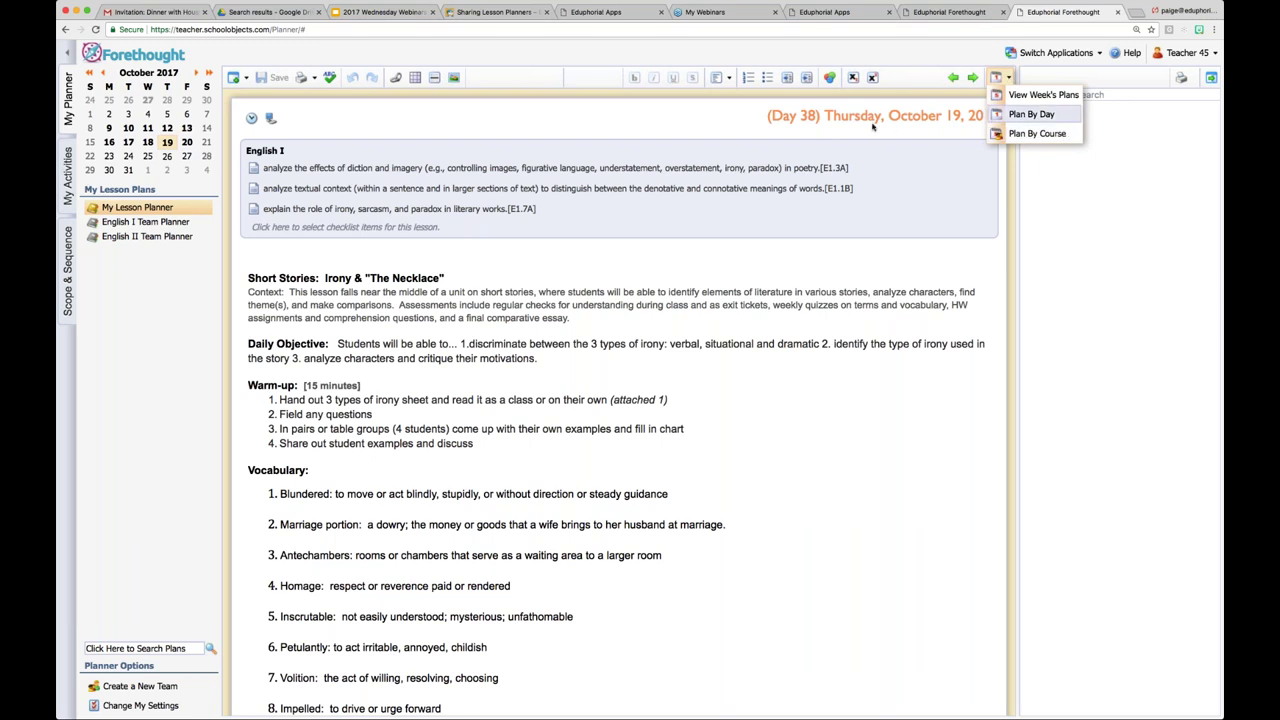
pyautogui.click(675, 263)
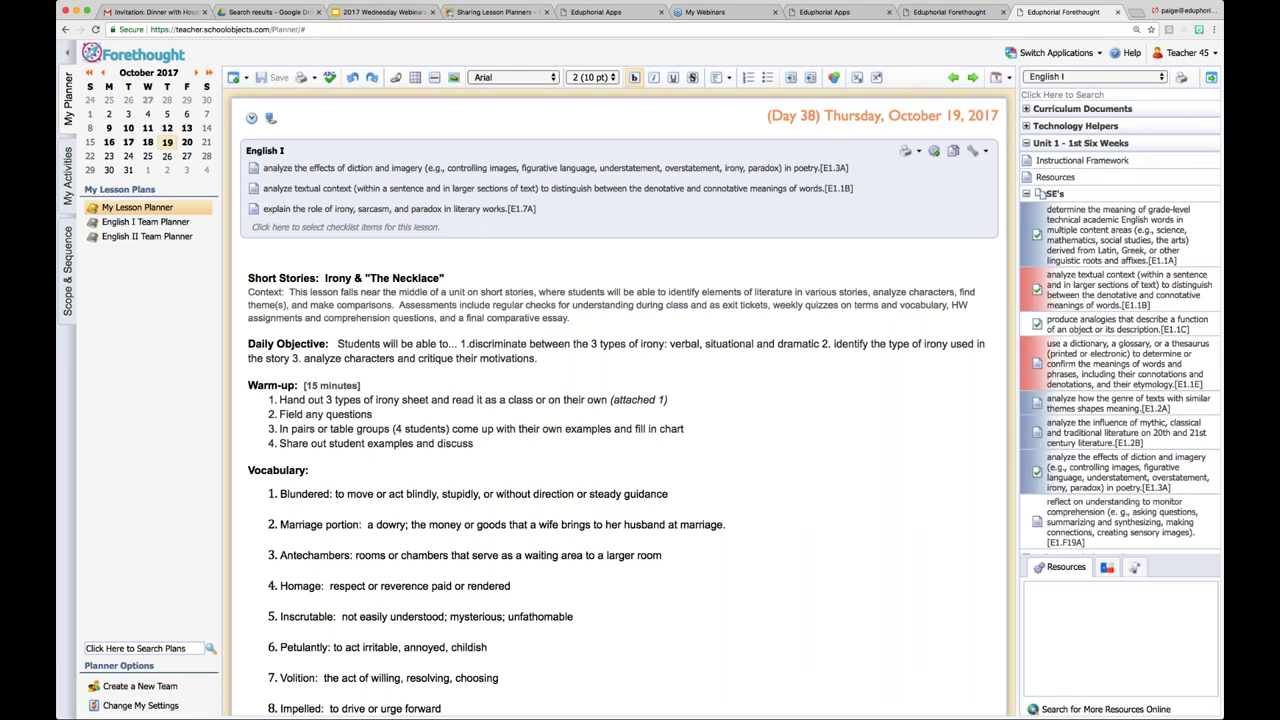
# Look through the English I, English II and Advisory Period sections of the October 19 day plan
pyautogui.scroll(-15, 620, 400)
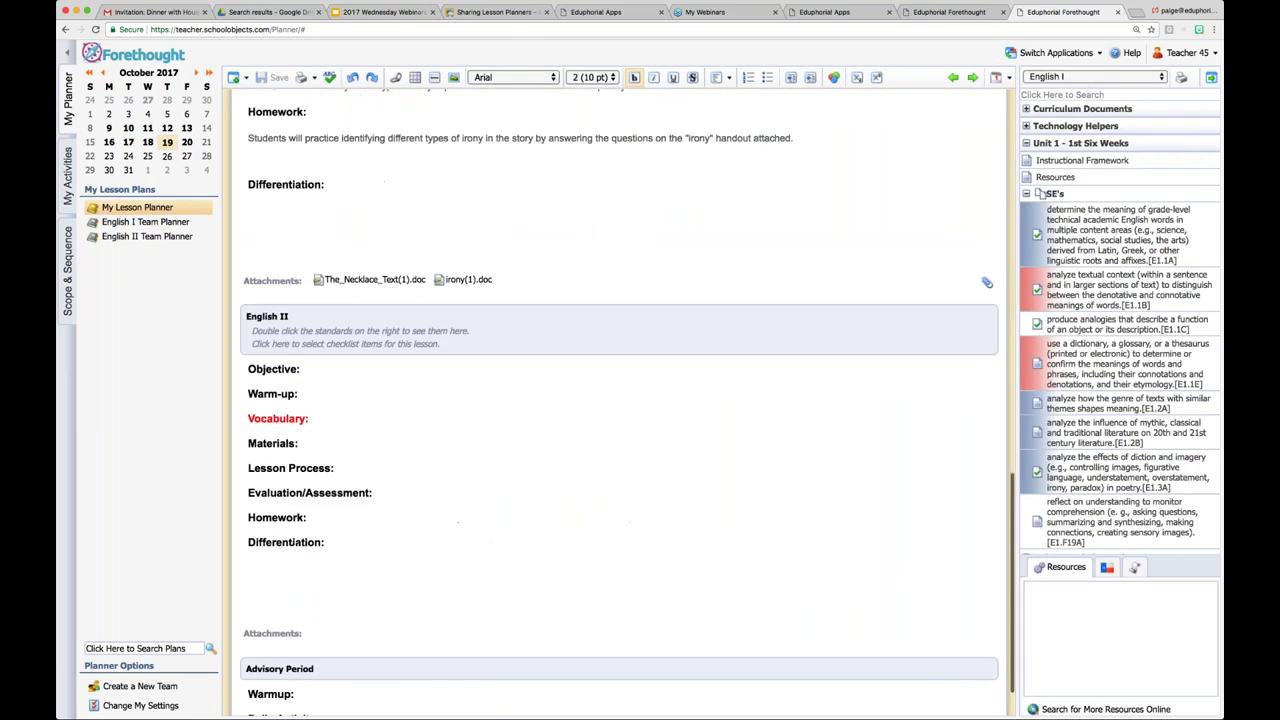
pyautogui.scroll(-1, 428, 531)
pyautogui.scroll(1, 387, 637)
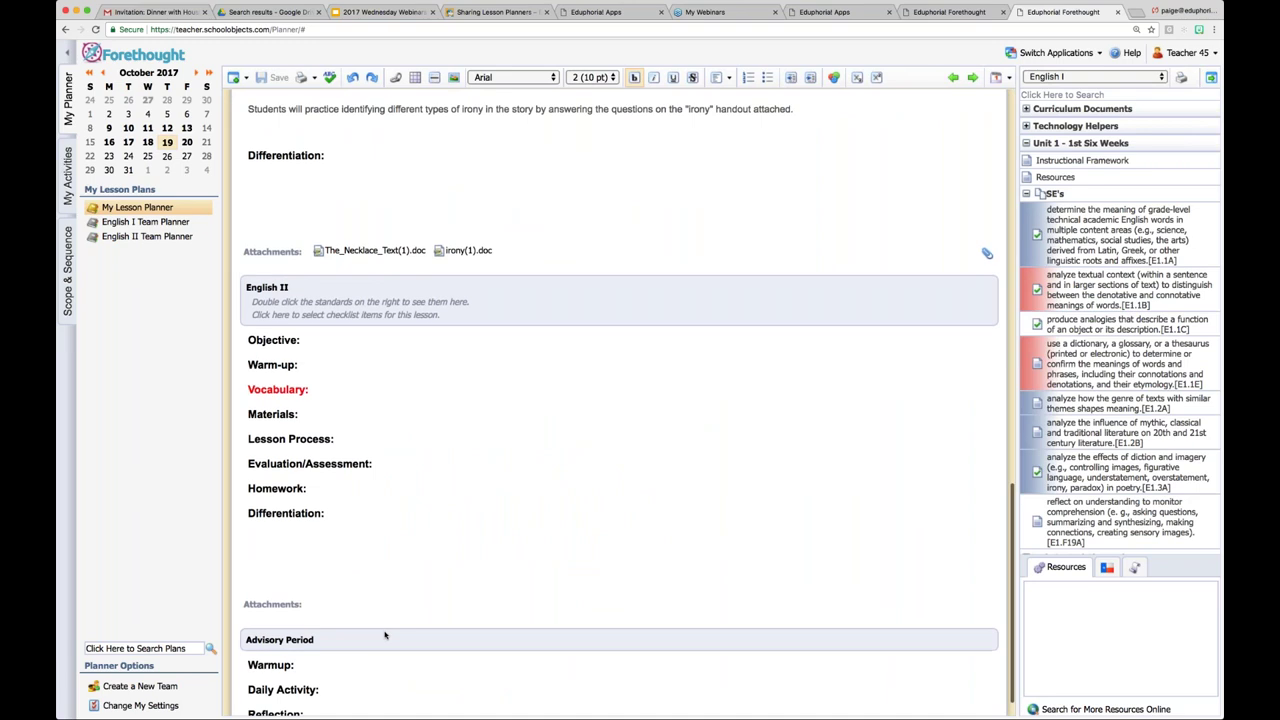
pyautogui.scroll(15, 385, 635)
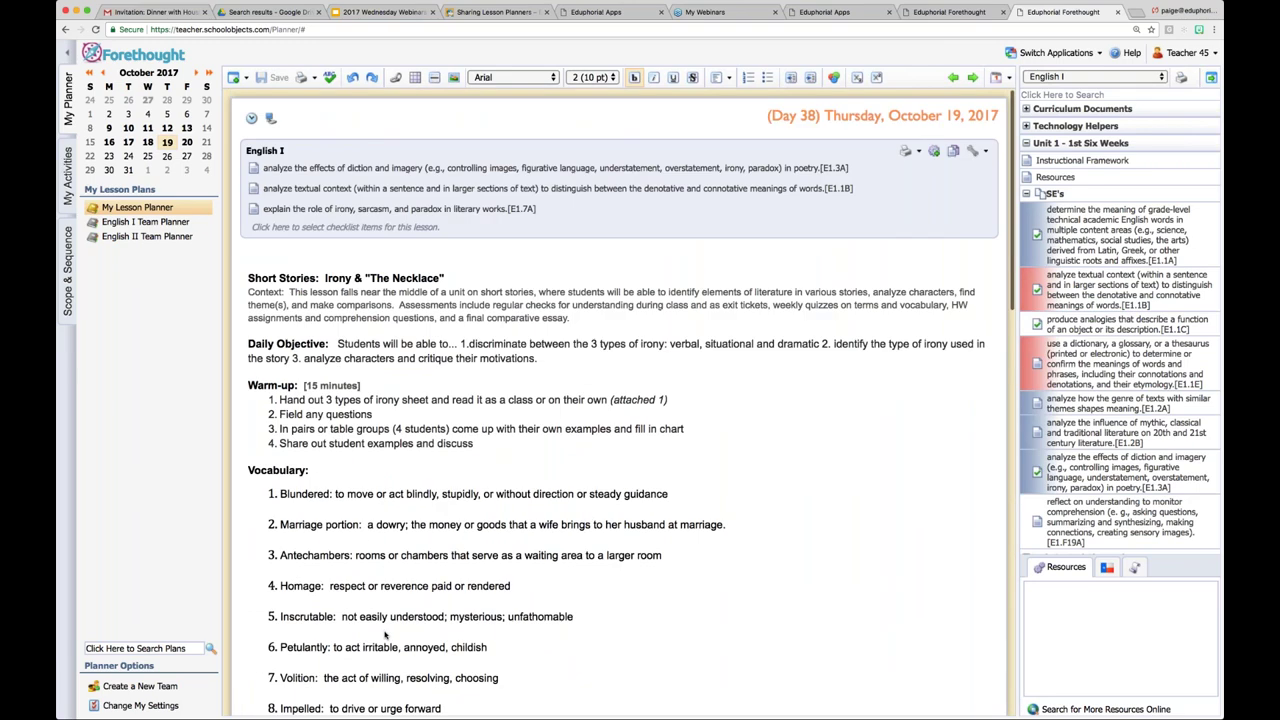
# Switch the planner to Plan By Course and review the English I plans for the week of October 16
pyautogui.click(1008, 78)
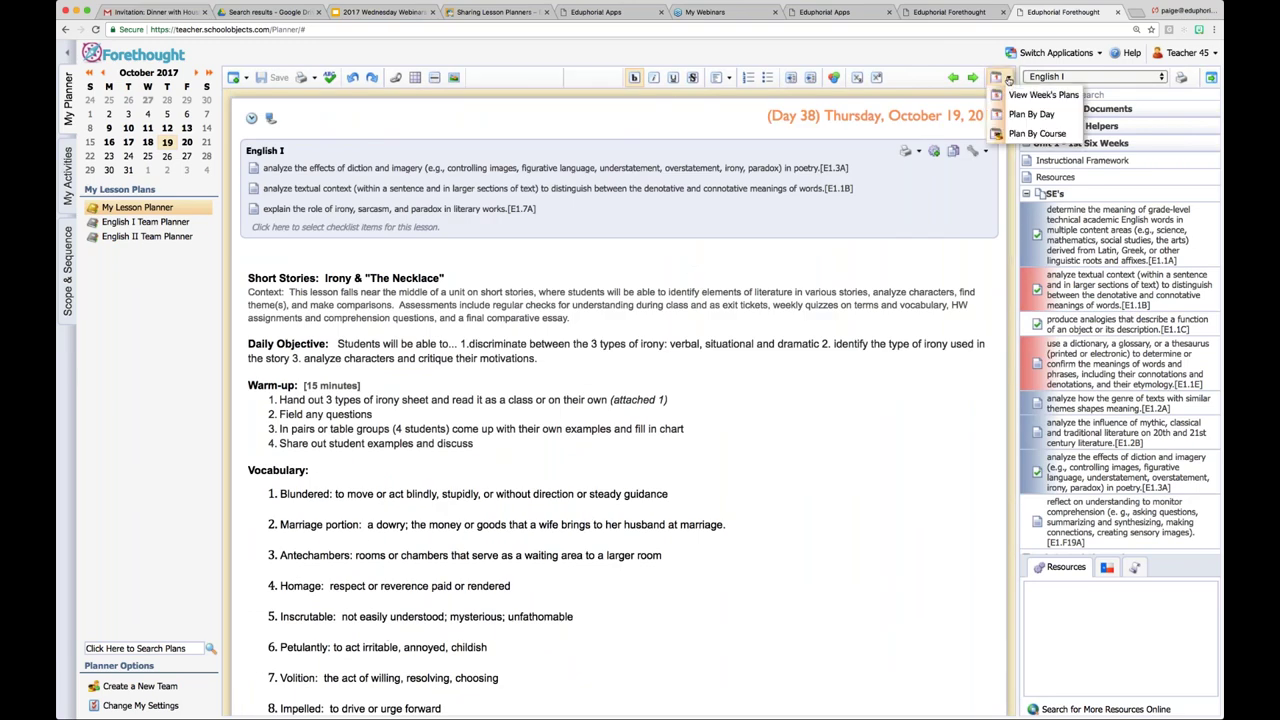
pyautogui.click(998, 134)
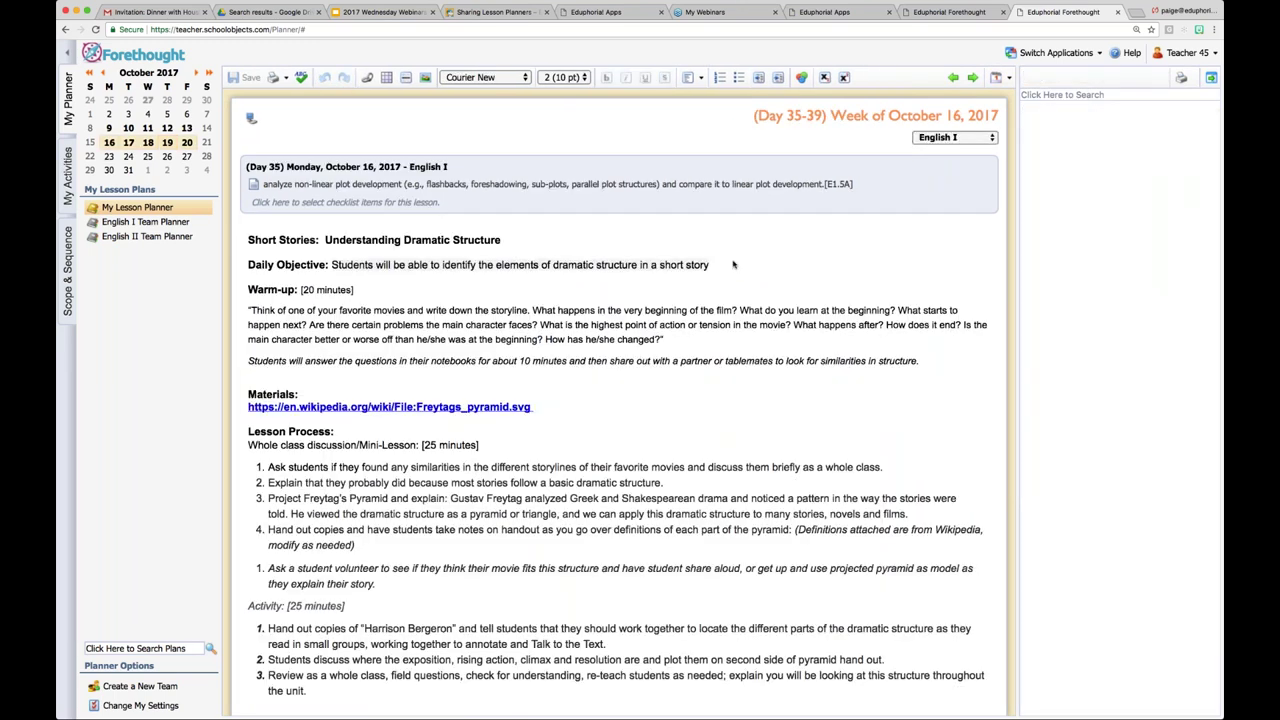
pyautogui.scroll(-1, 733, 265)
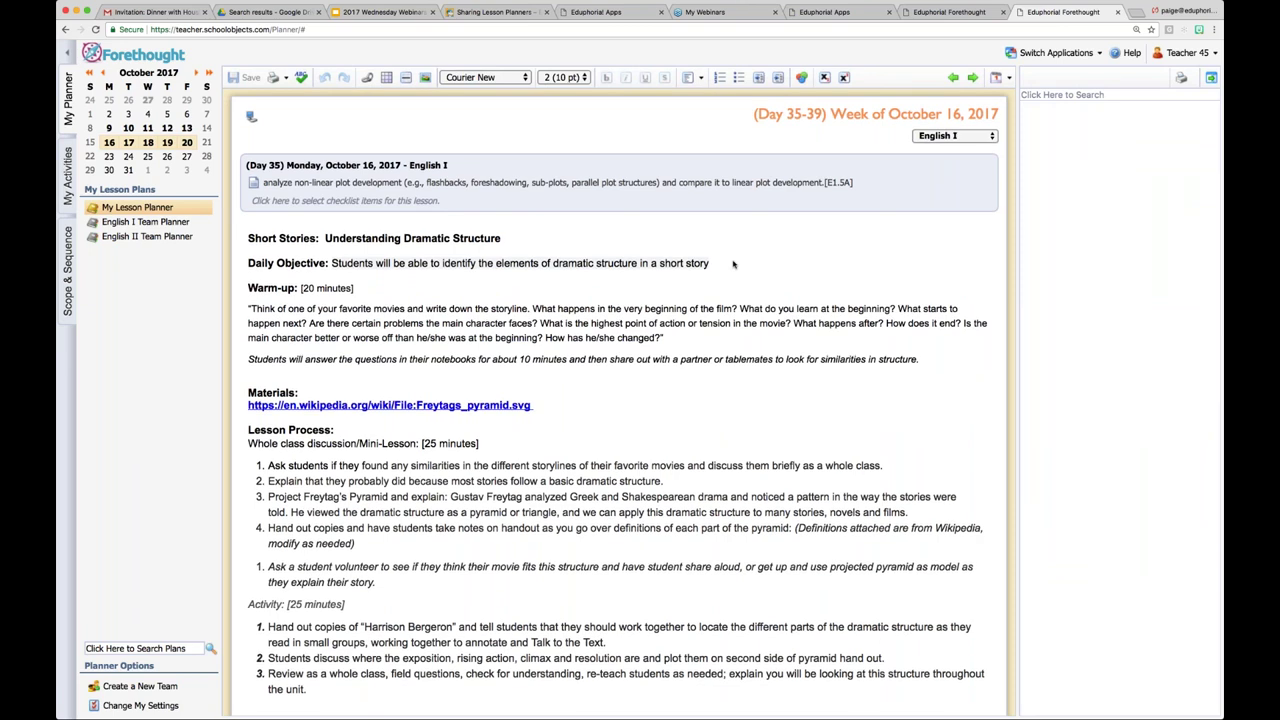
pyautogui.scroll(-10, 733, 265)
pyautogui.scroll(-7, 733, 265)
pyautogui.scroll(-14, 494, 282)
pyautogui.scroll(-20, 620, 400)
pyautogui.scroll(20, 620, 400)
pyautogui.scroll(5, 954, 138)
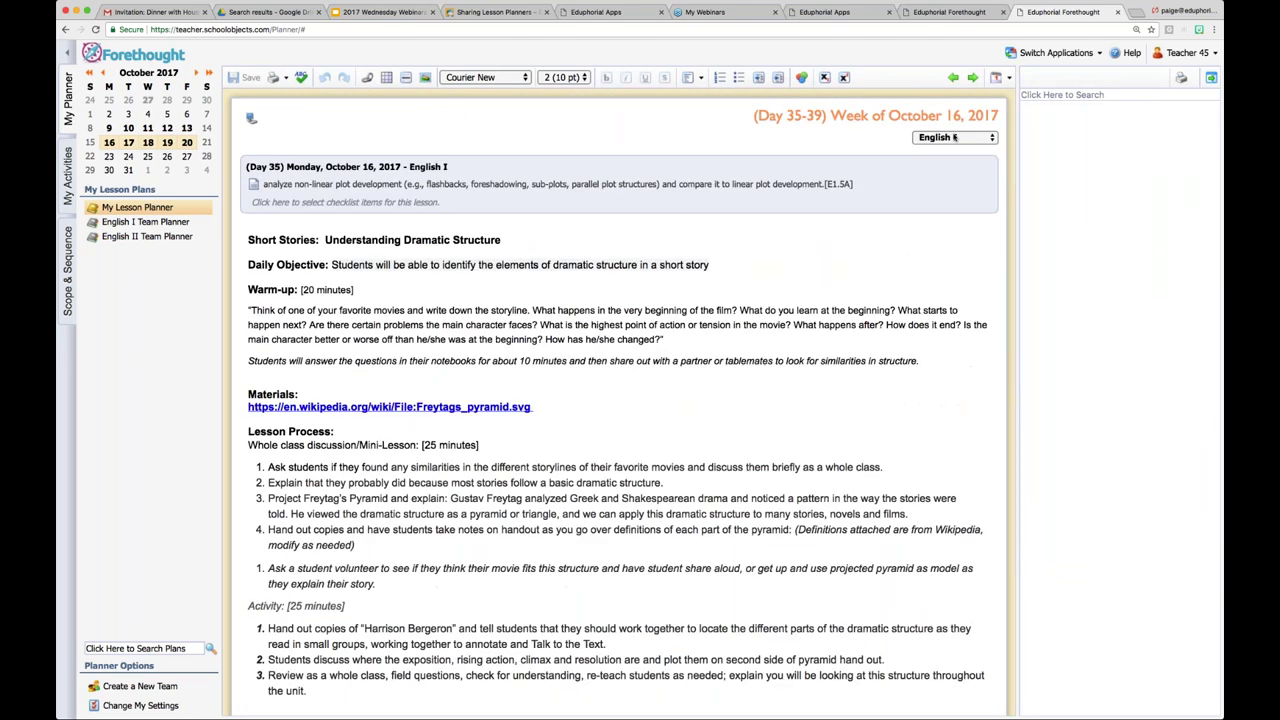
# Change the course to English II and look through its plans for the week of October 16
pyautogui.click(954, 138)
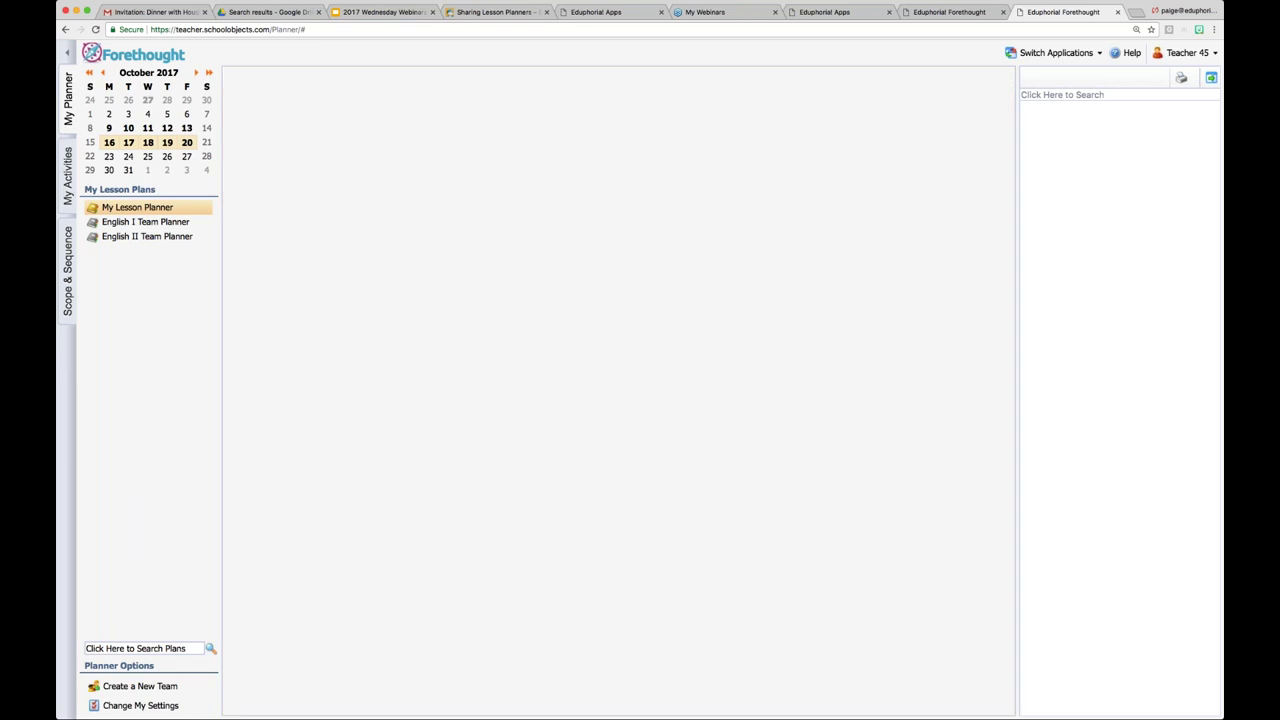
pyautogui.scroll(-7, 705, 643)
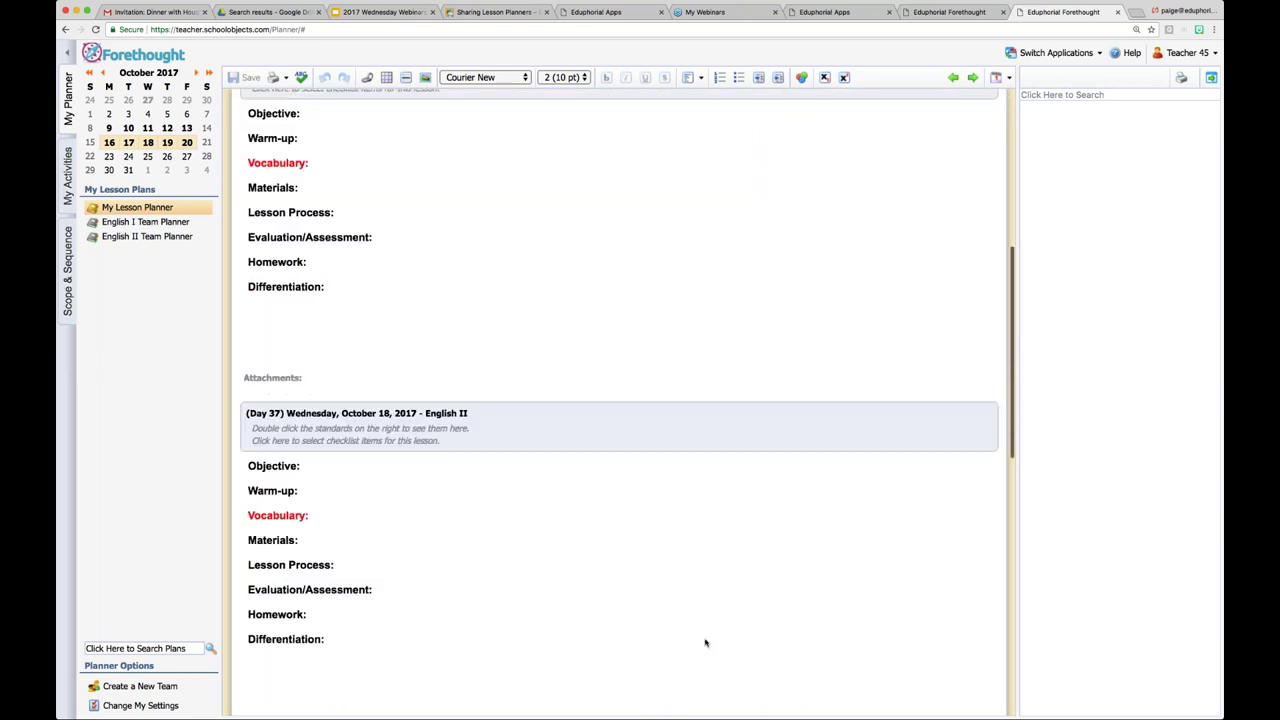
pyautogui.scroll(4, 705, 643)
pyautogui.scroll(3, 705, 643)
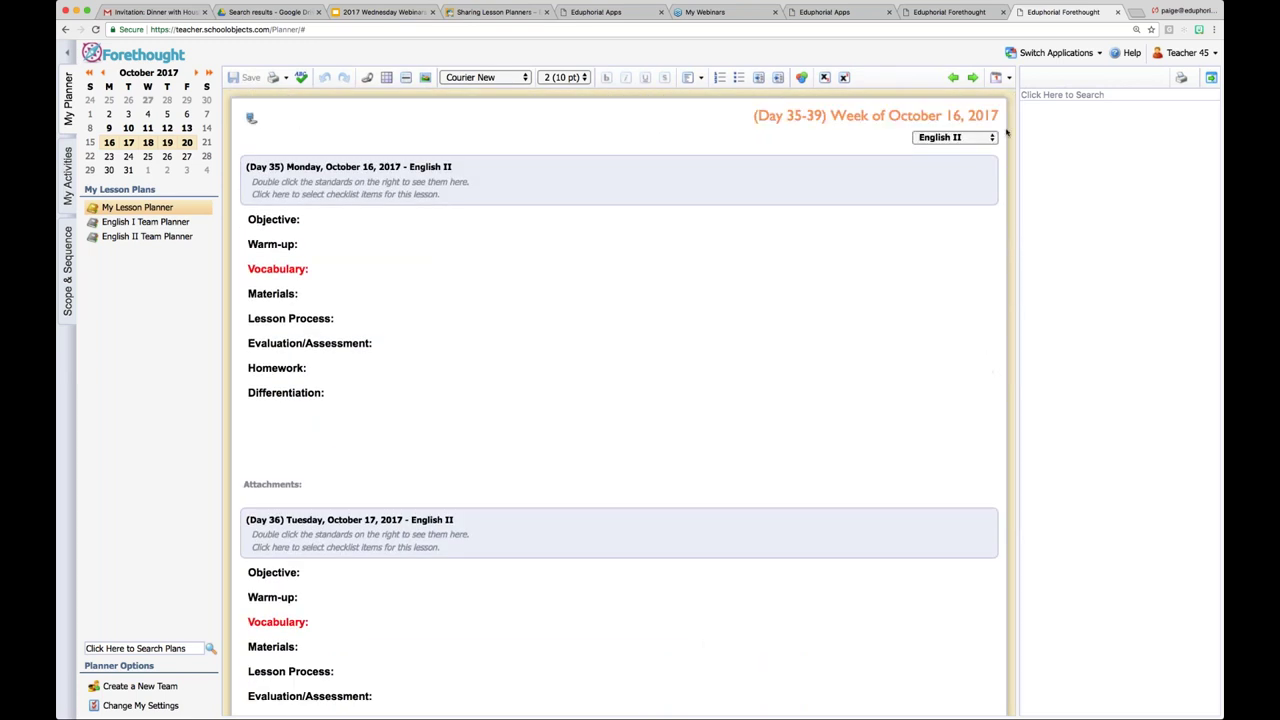
# View the week's plans and use the Copy Wizard to shift lesson plans a day, starting Thursday, October 19, 2017
pyautogui.click(1008, 80)
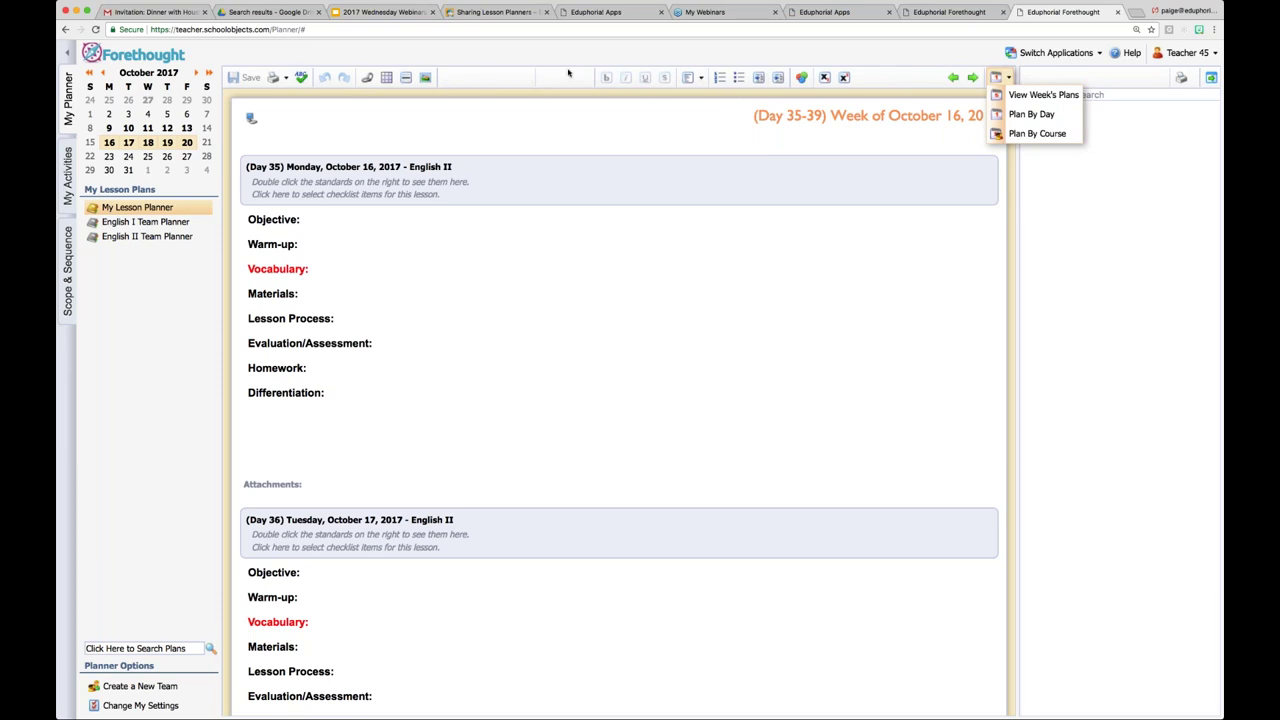
pyautogui.click(1043, 95)
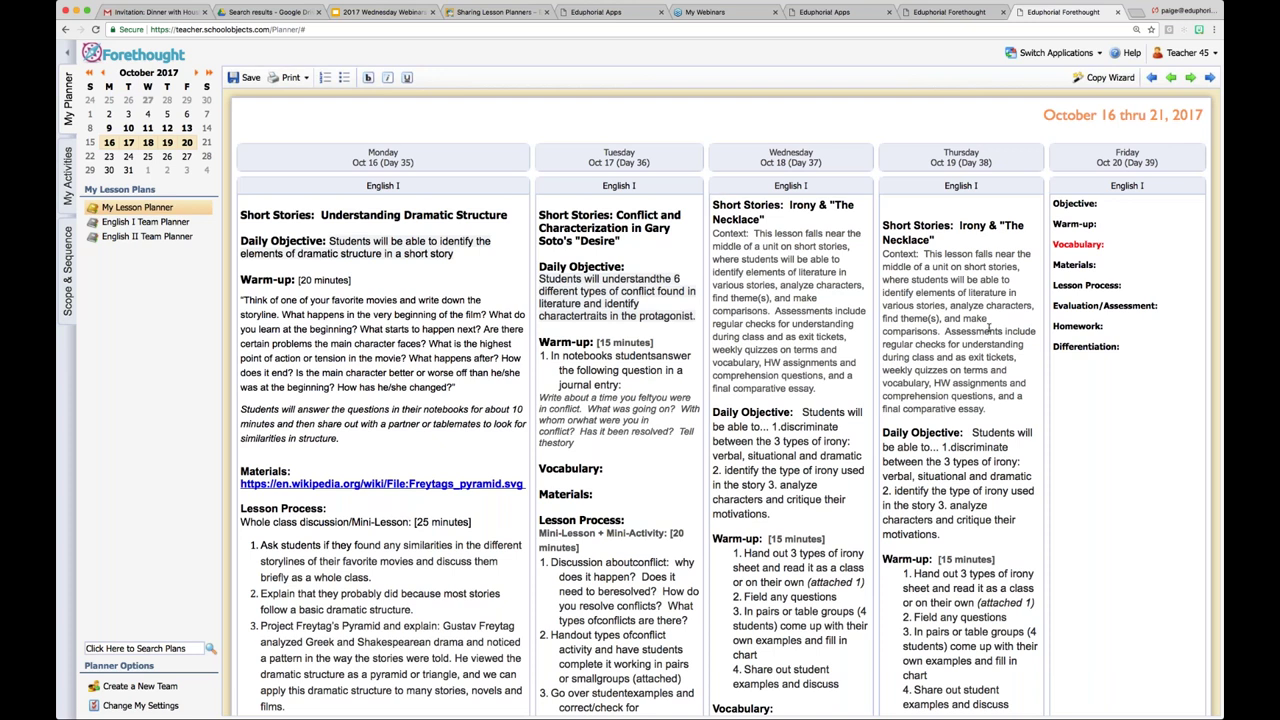
pyautogui.click(1109, 78)
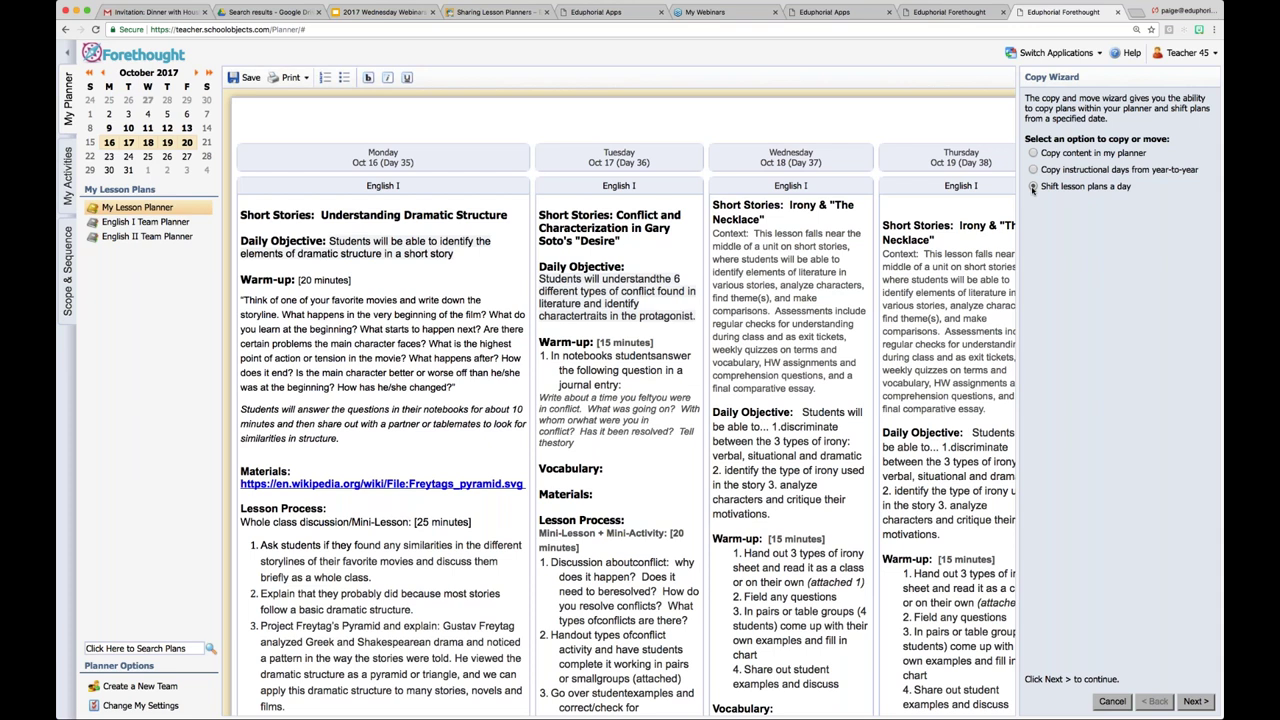
pyautogui.click(1033, 188)
pyautogui.click(1197, 702)
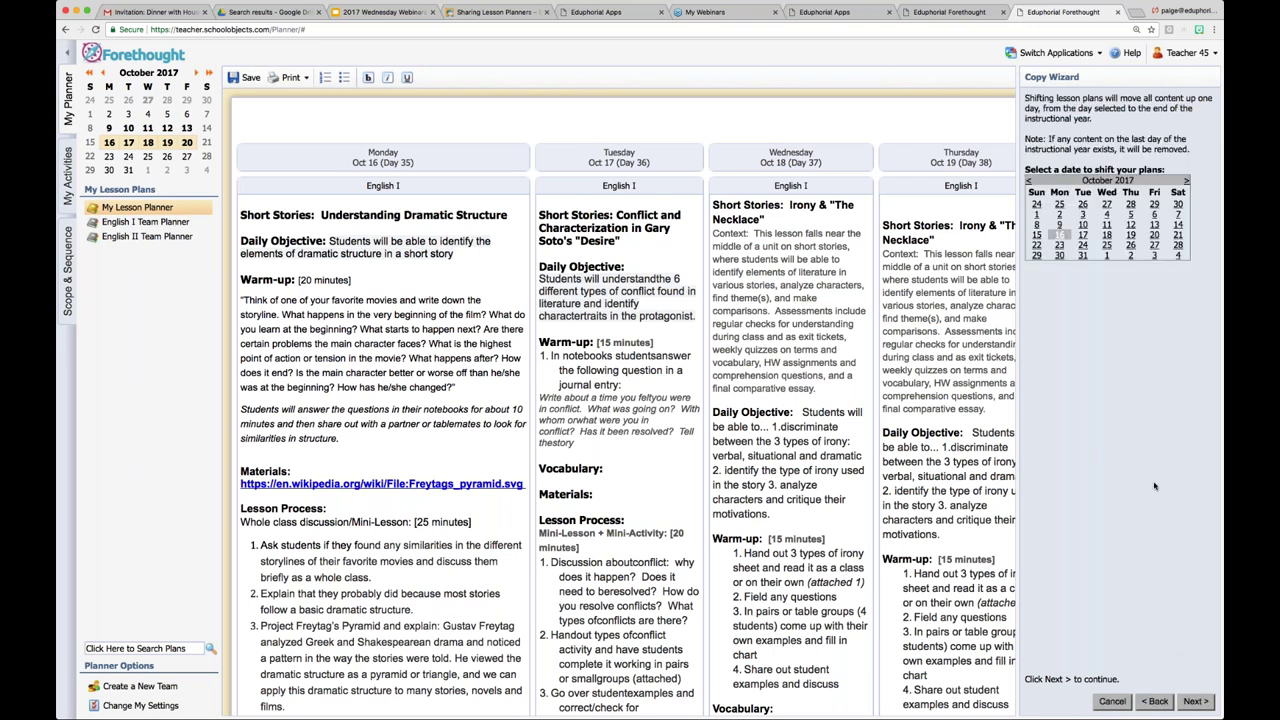
pyautogui.click(1130, 235)
pyautogui.click(1197, 701)
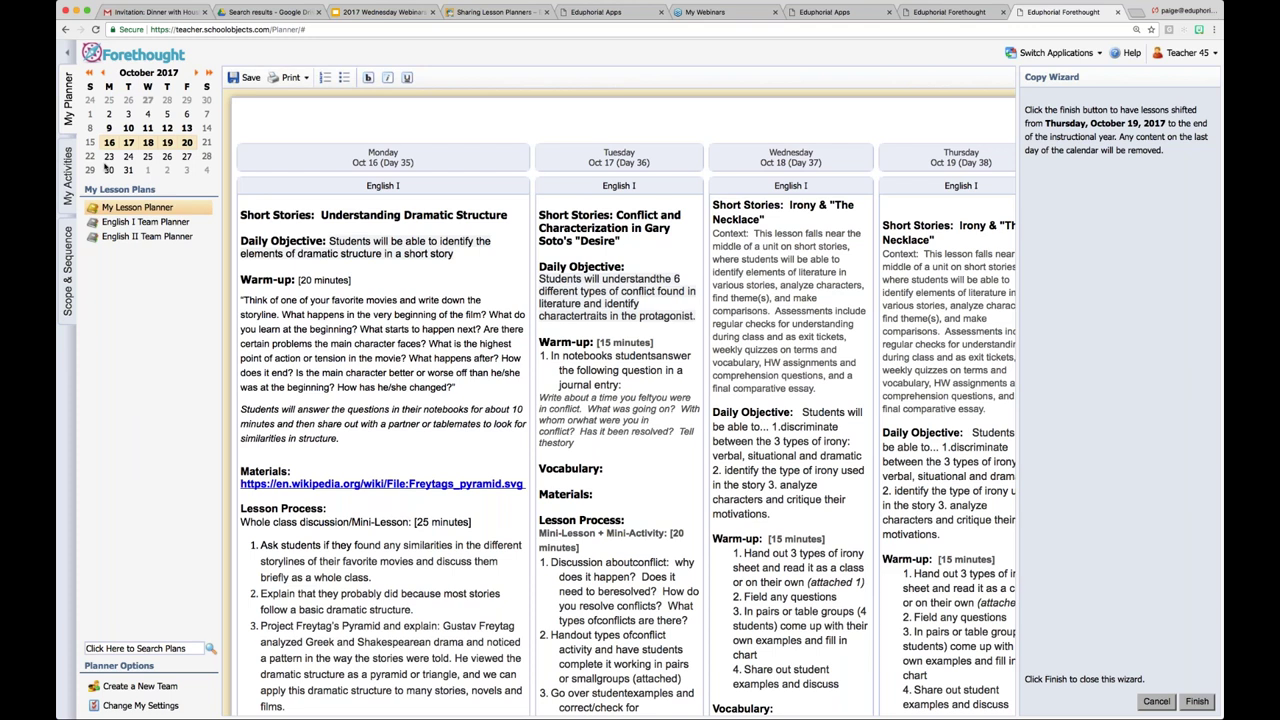
pyautogui.click(1194, 703)
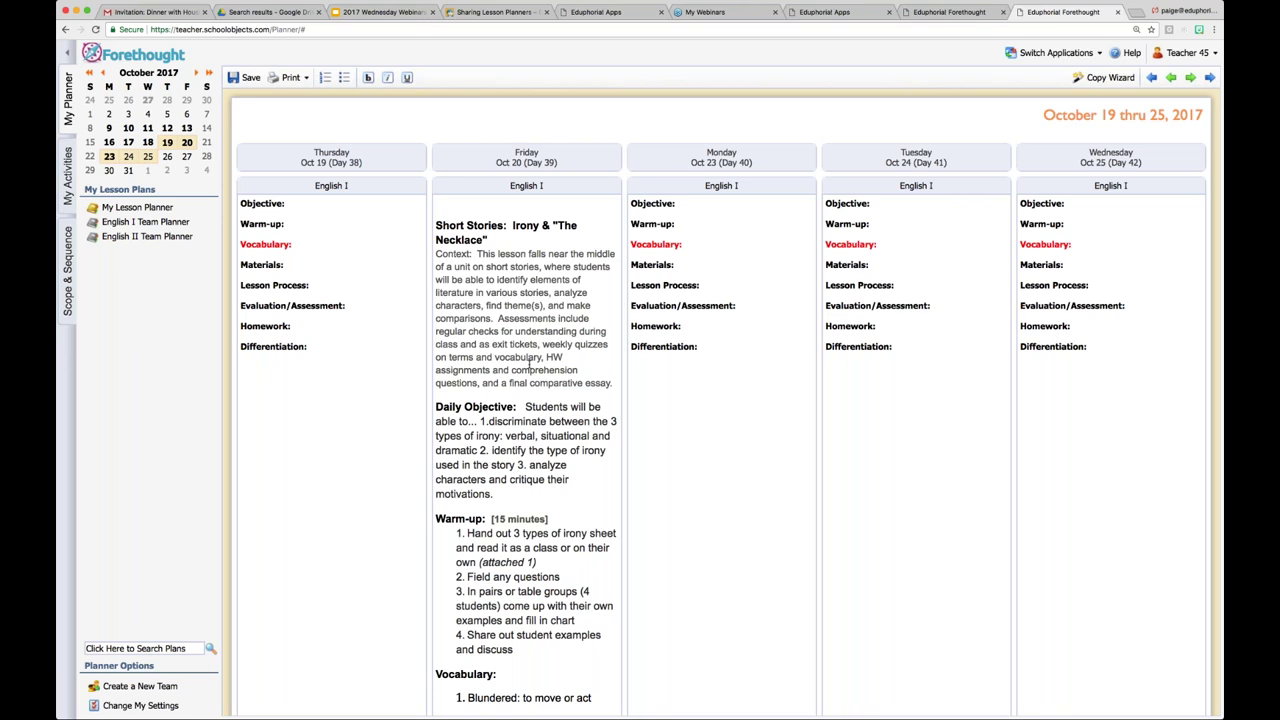
# Display the plans starting October 18, open that day's plan and go back day by day to October 16
pyautogui.click(148, 143)
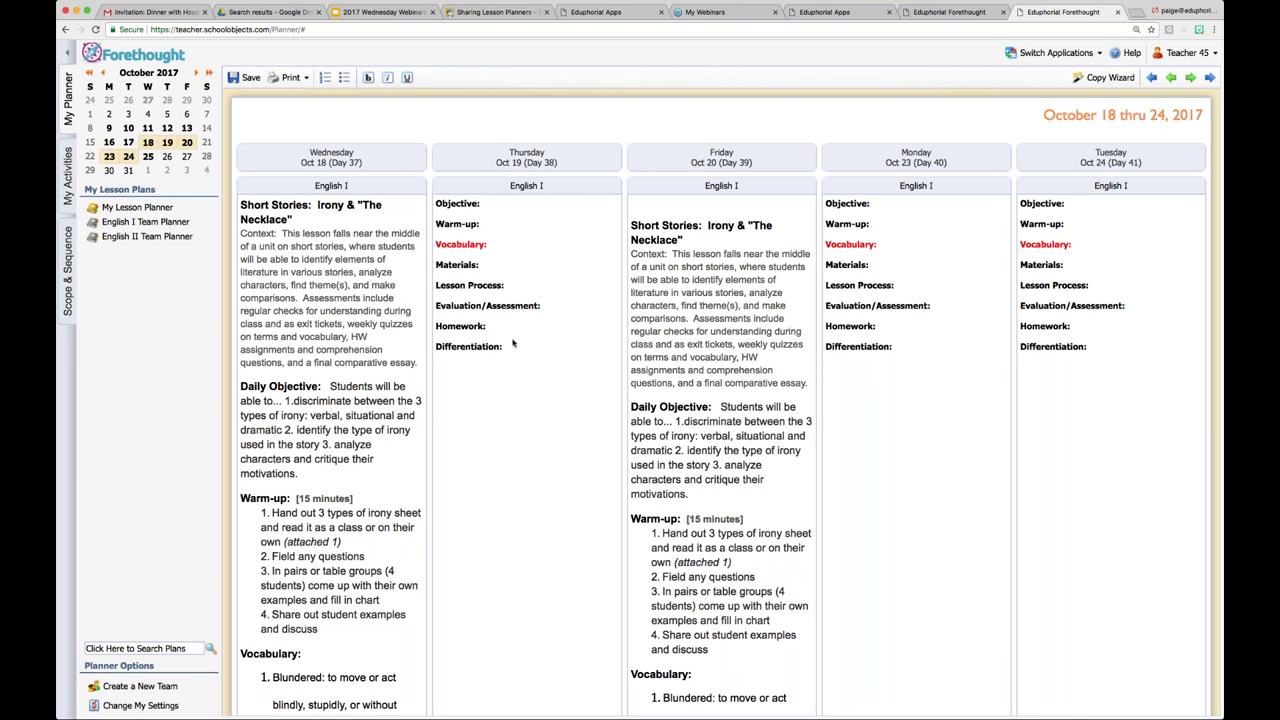
pyautogui.hscroll(-3, 487, 215)
pyautogui.click(338, 160)
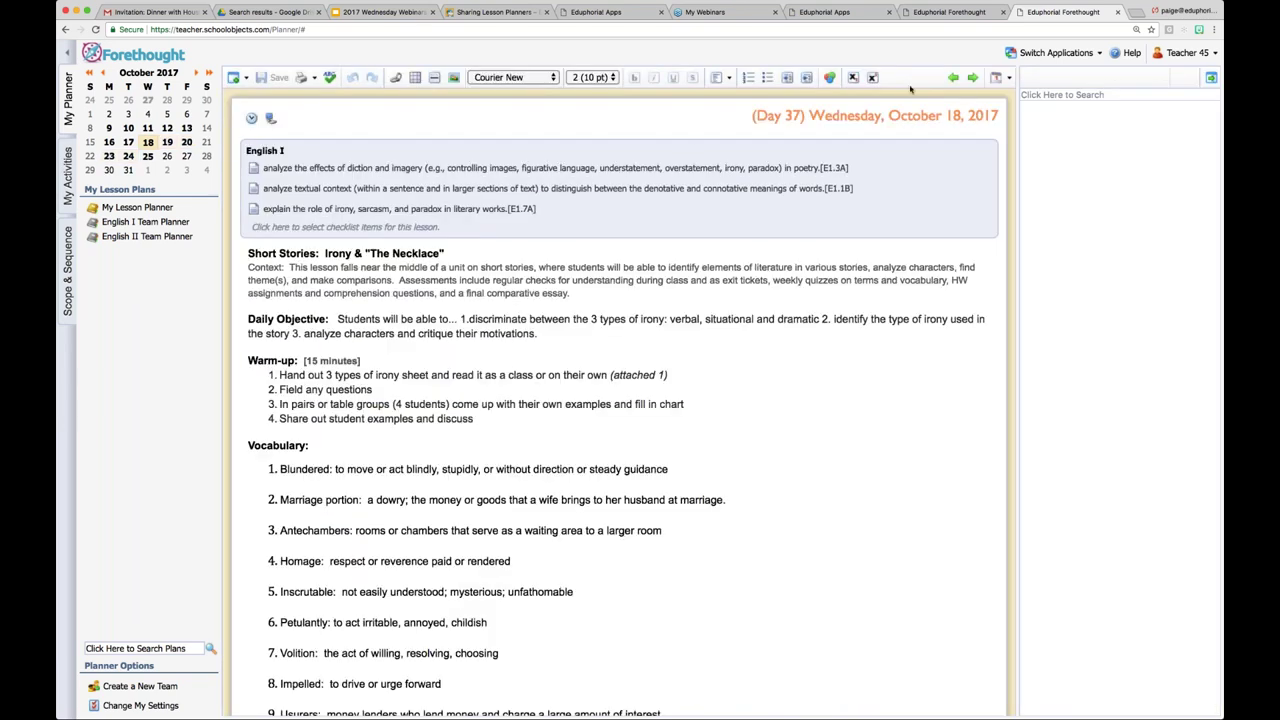
pyautogui.click(954, 78)
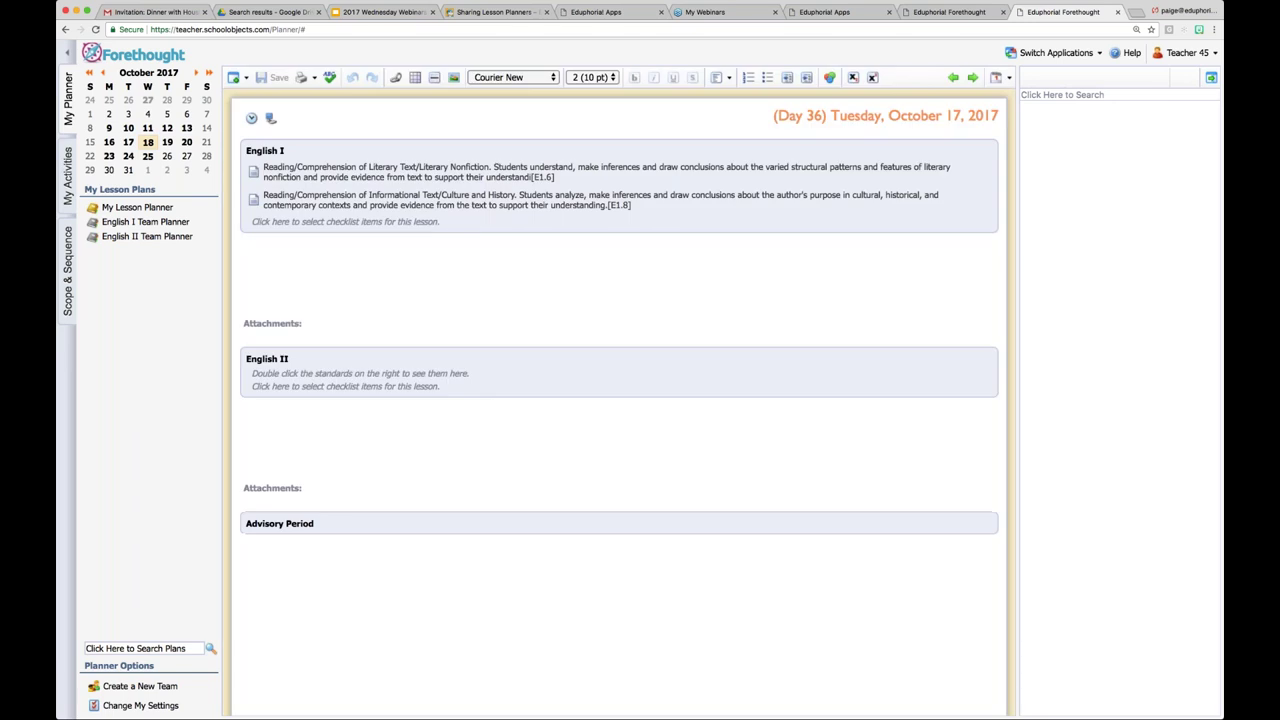
pyautogui.click(954, 78)
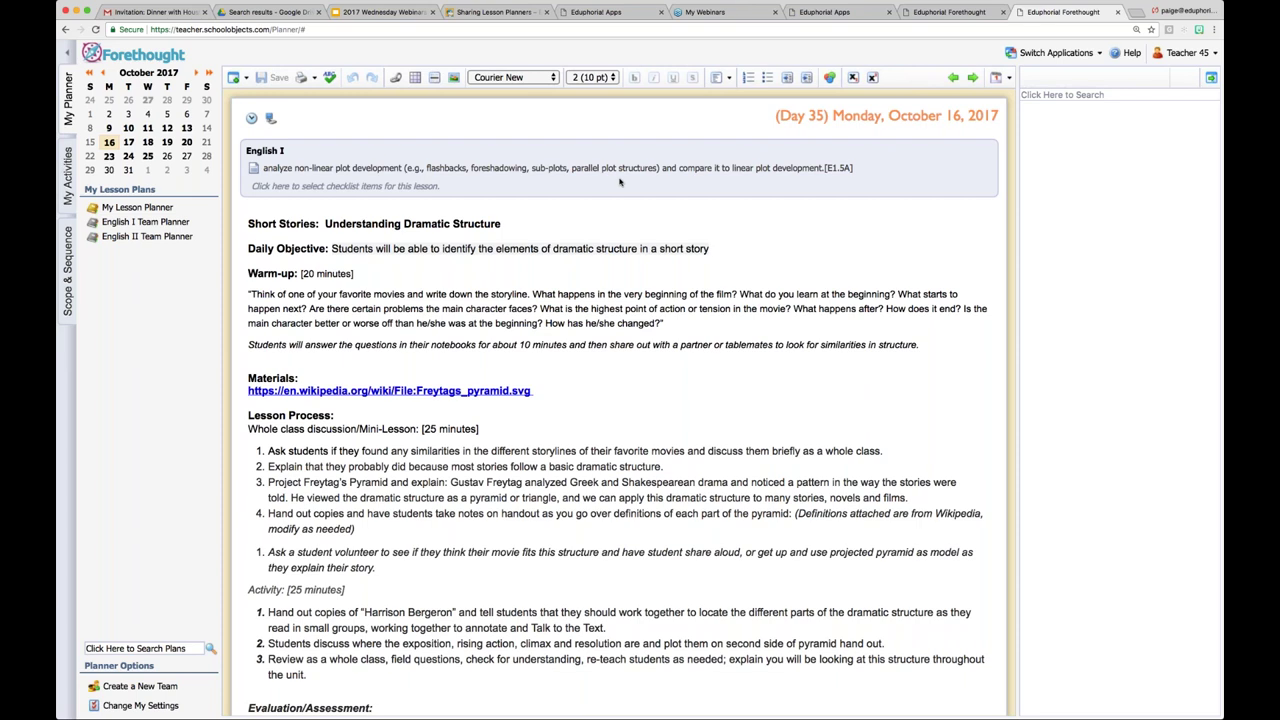
# View the week's plans and set the Copy Wizard to copy a week of content within my planner
pyautogui.click(997, 80)
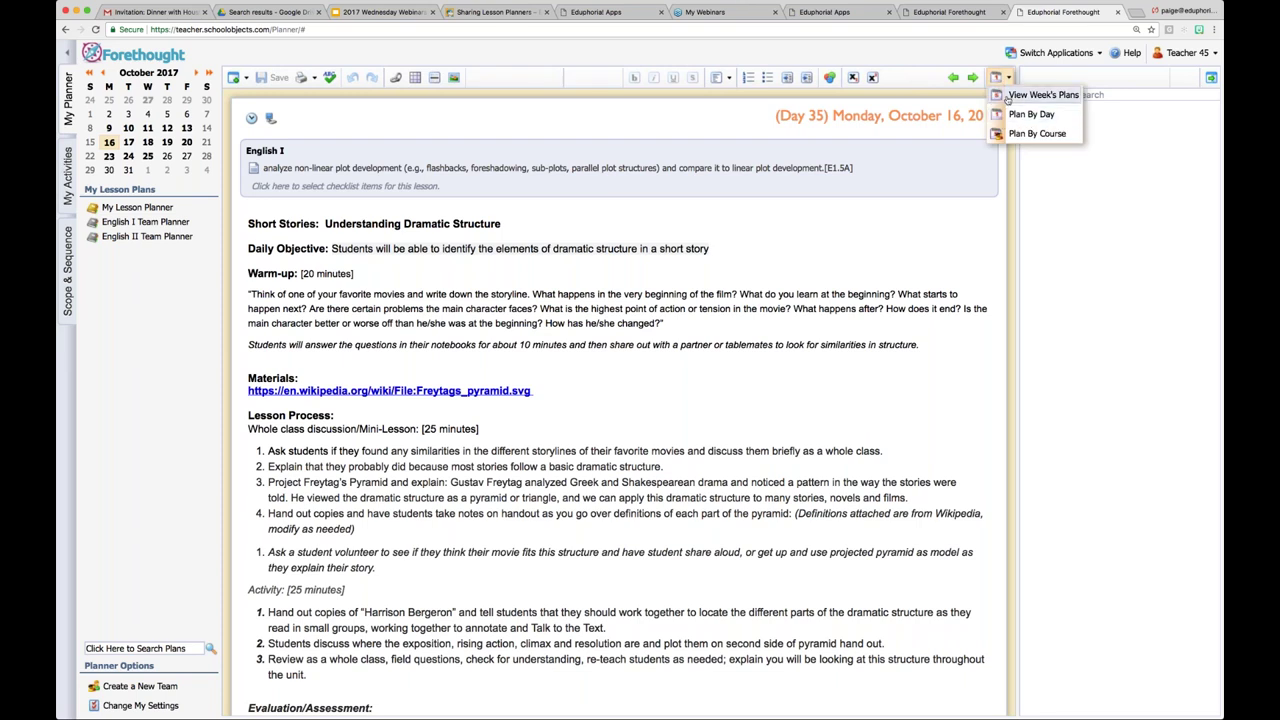
pyautogui.click(1040, 95)
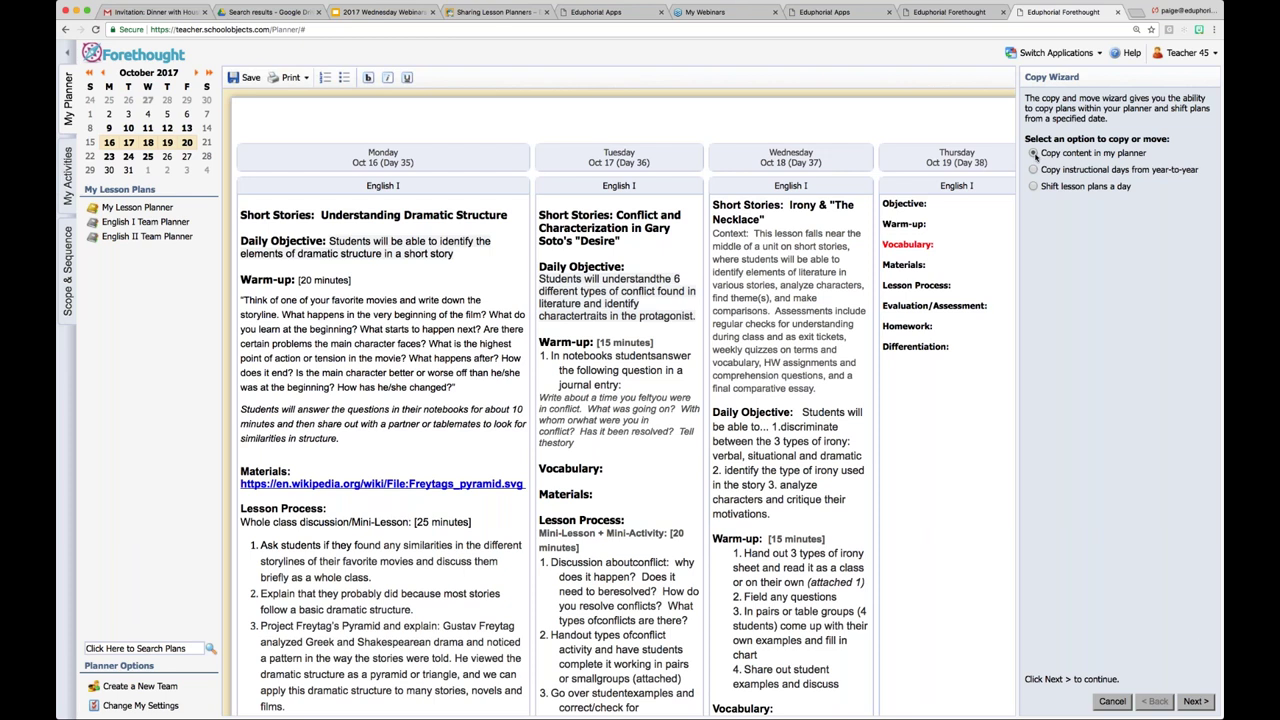
pyautogui.click(1198, 701)
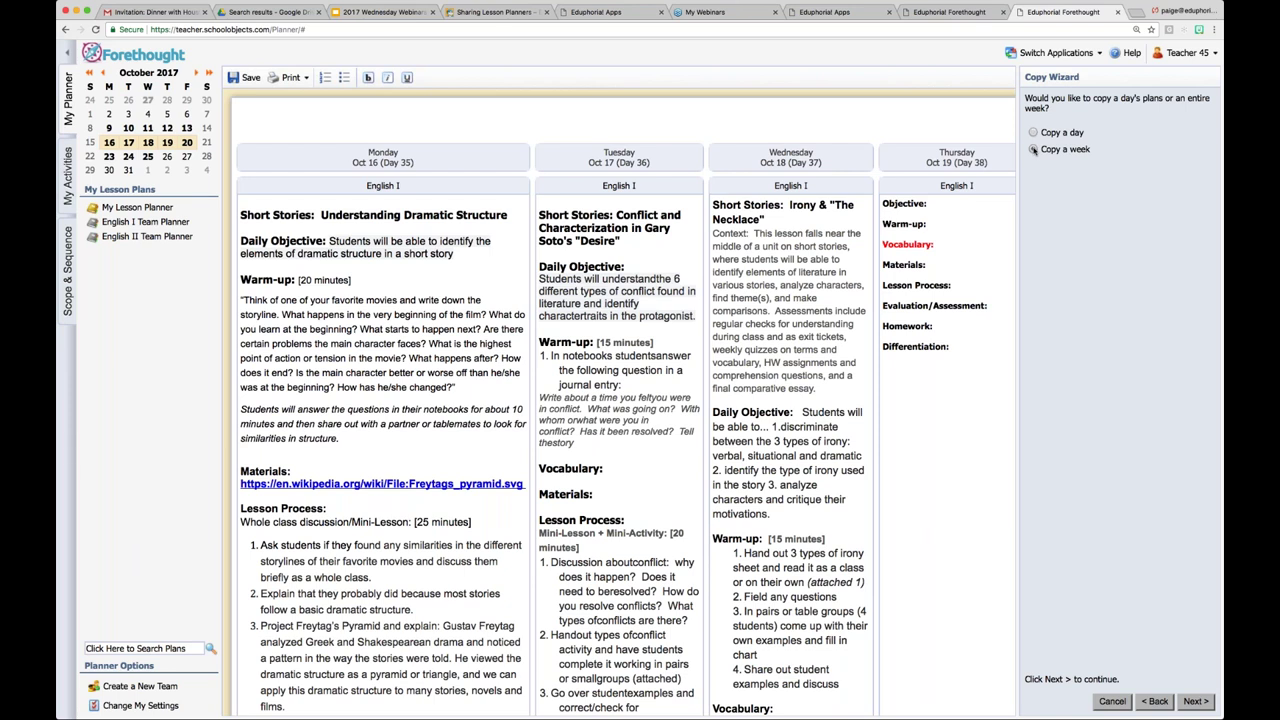
pyautogui.click(1034, 149)
pyautogui.click(1196, 702)
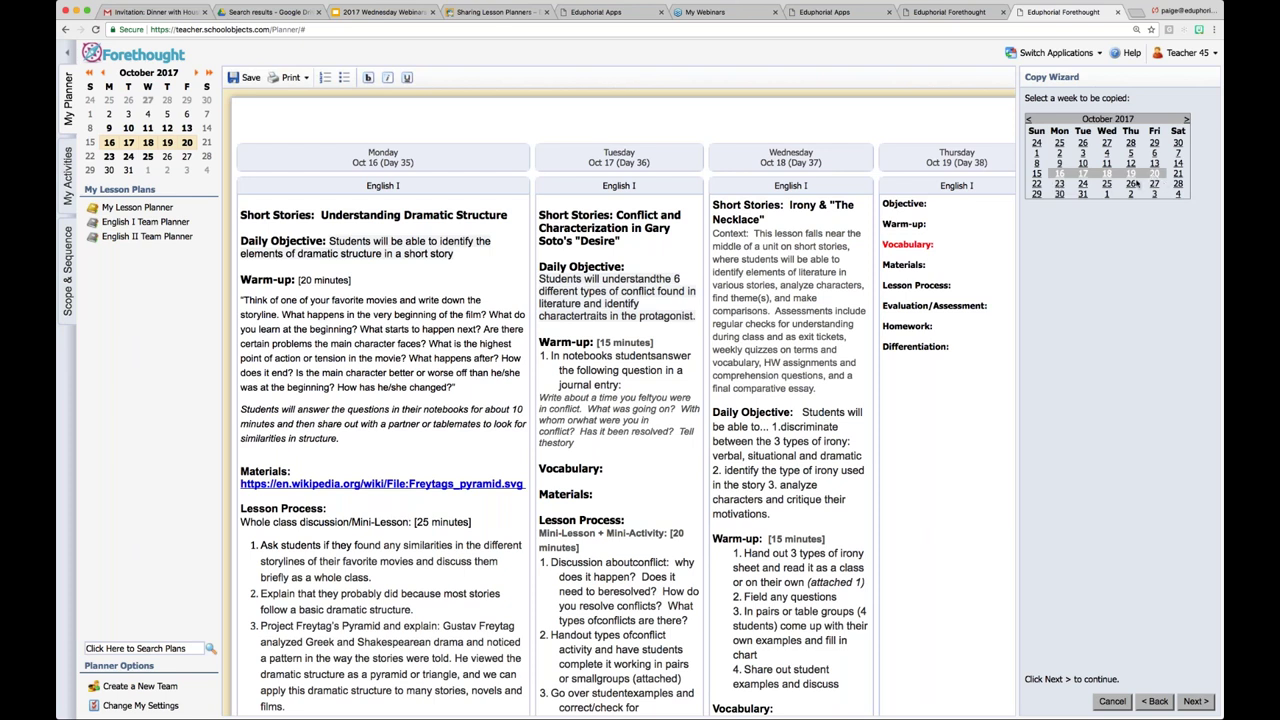
# Choose the week of October 16, 2017 as the week to copy, after browsing earlier months
pyautogui.click(1027, 120)
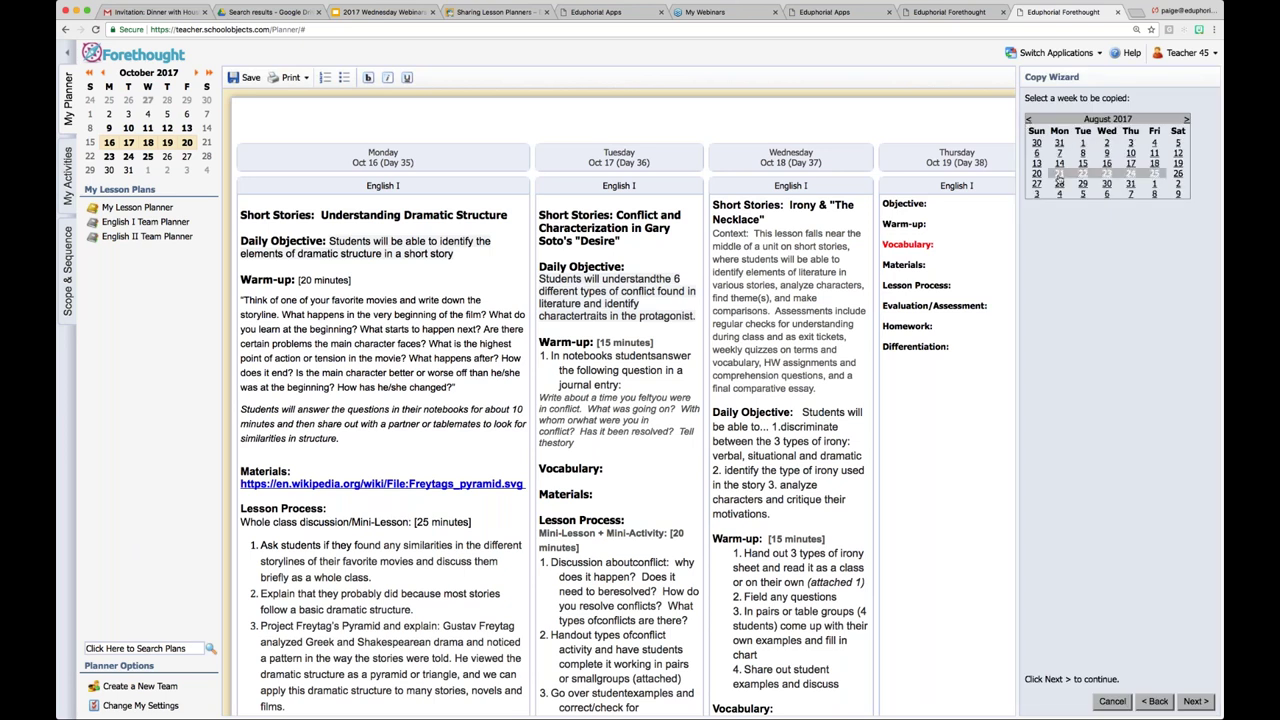
pyautogui.click(1185, 120)
pyautogui.click(1185, 120)
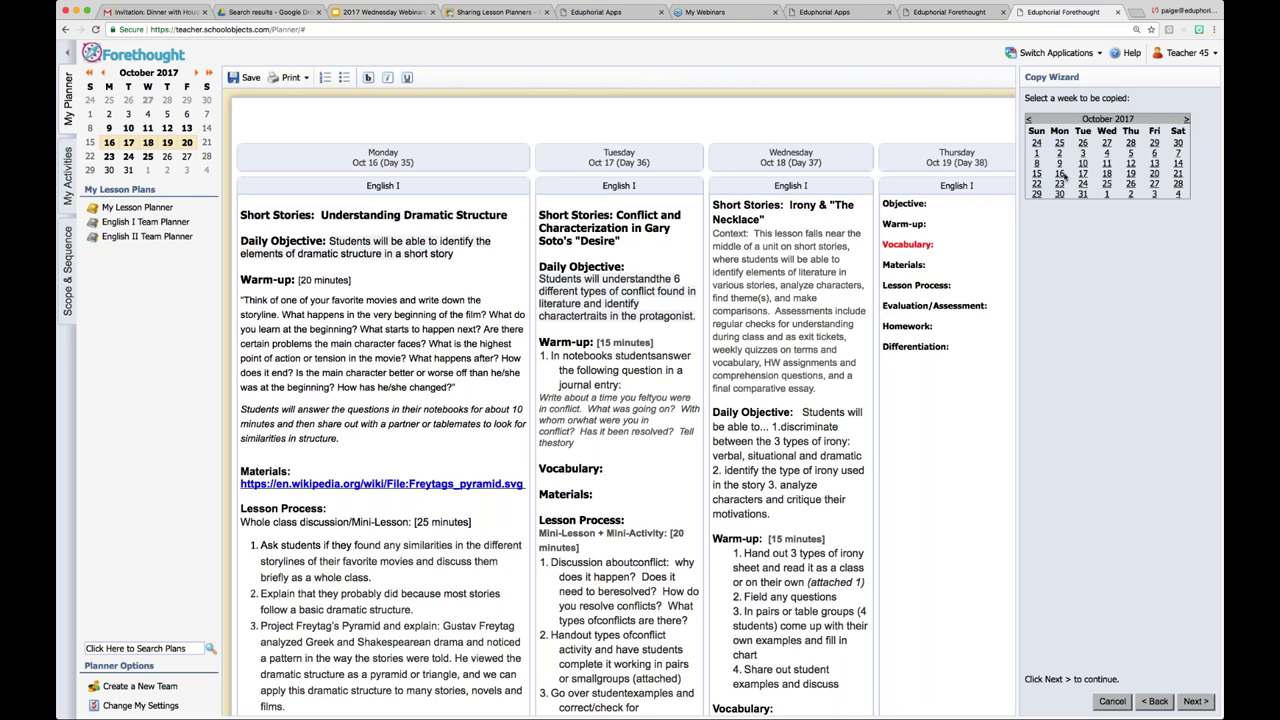
pyautogui.click(1062, 174)
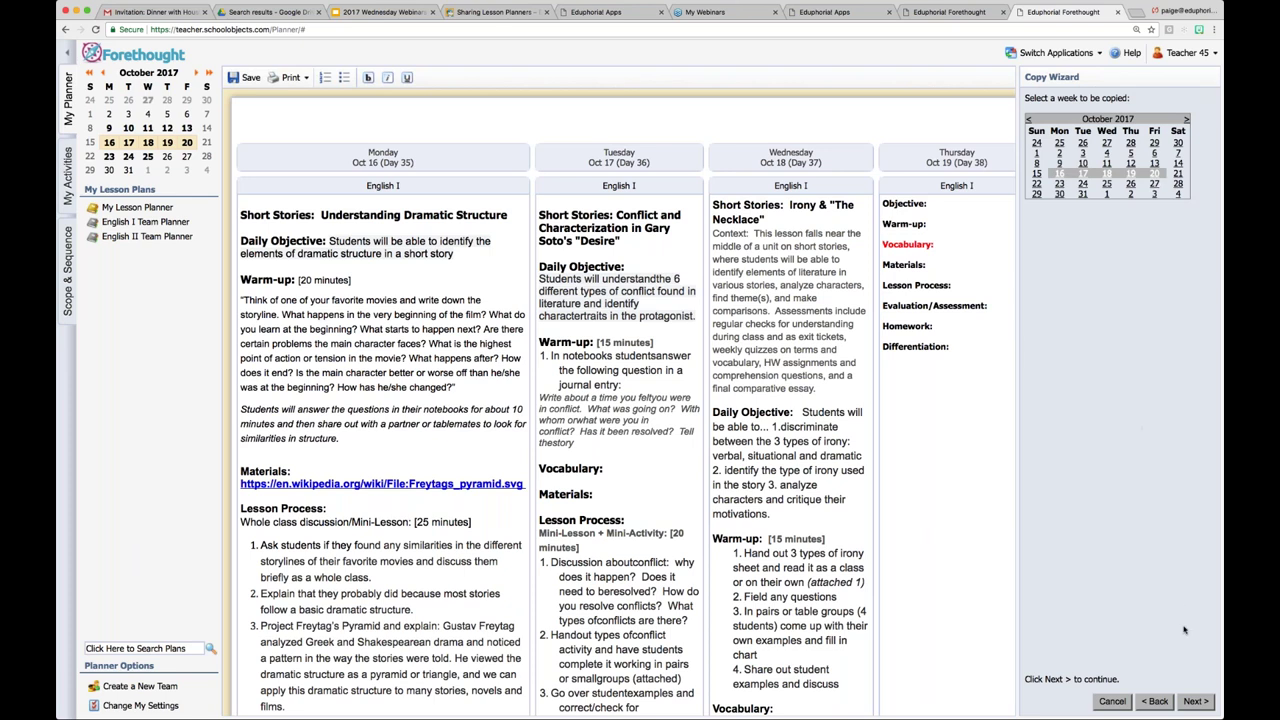
pyautogui.click(1197, 701)
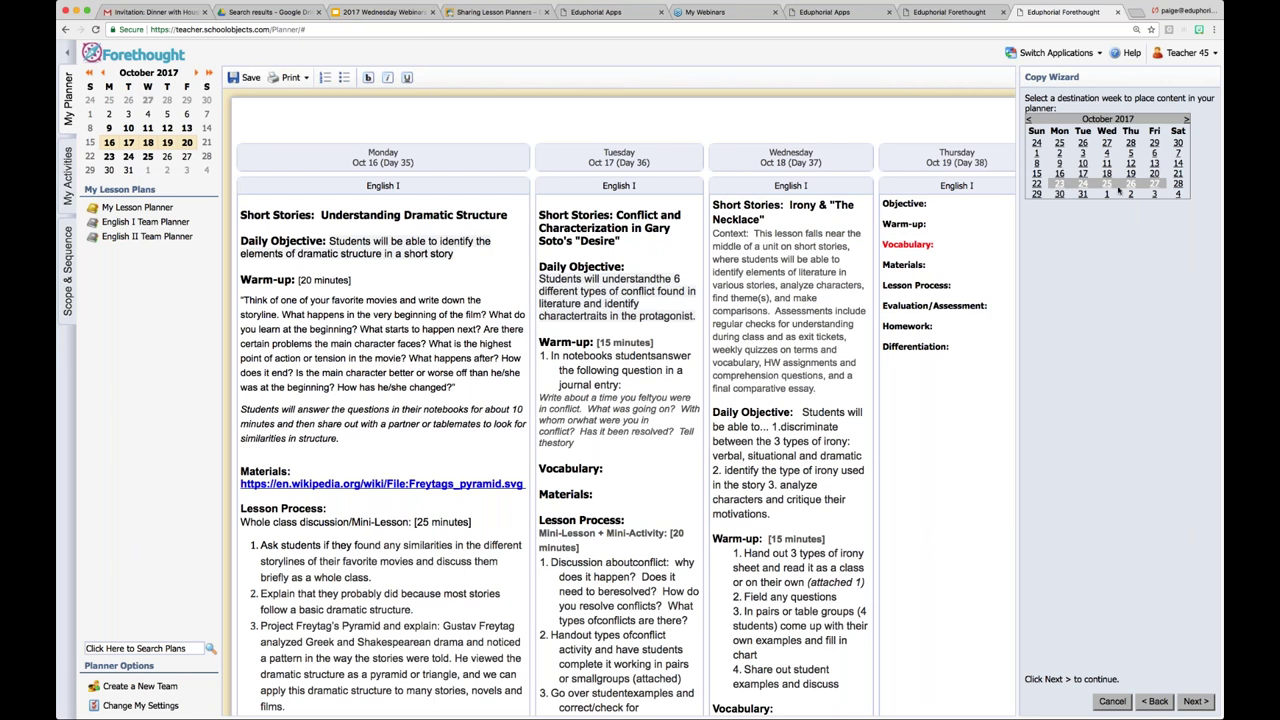
# Set the week of Monday, August 27, 2018 as the destination for the copied plans
pyautogui.click(1187, 120)
pyautogui.click(1187, 120)
pyautogui.click(1187, 120)
pyautogui.click(1187, 120)
pyautogui.click(1187, 120)
pyautogui.click(1187, 120)
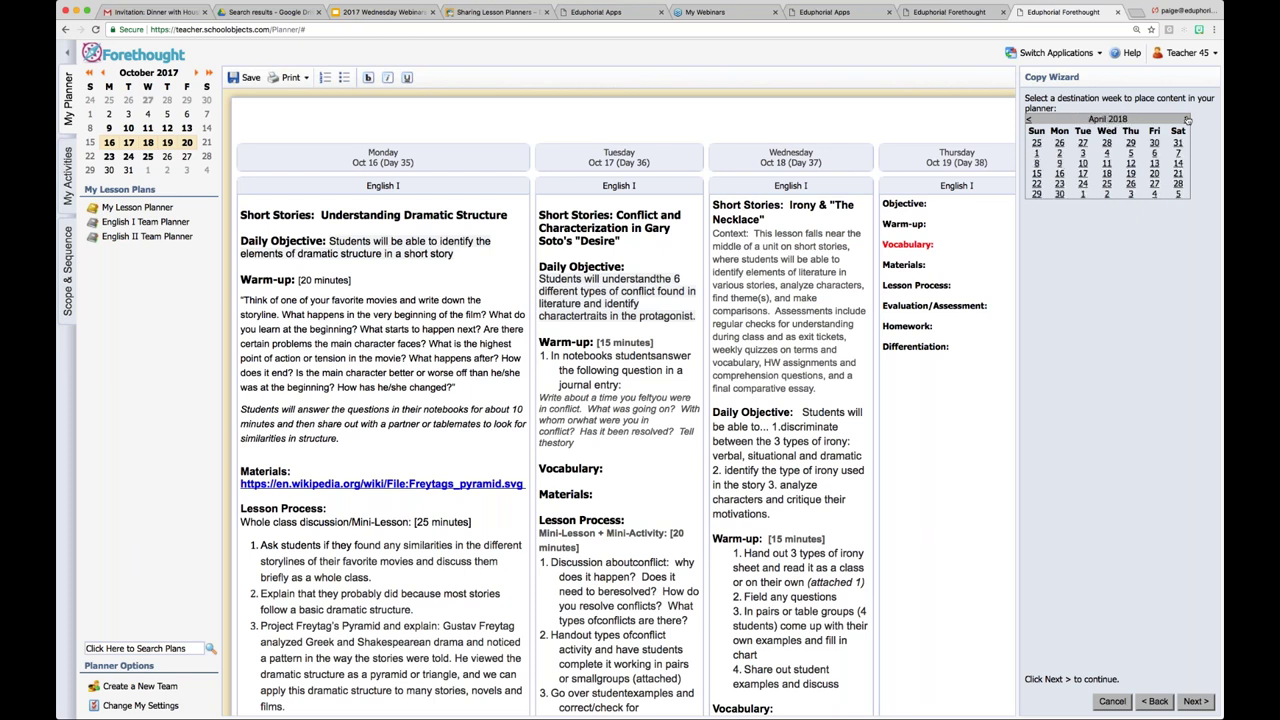
pyautogui.click(1187, 120)
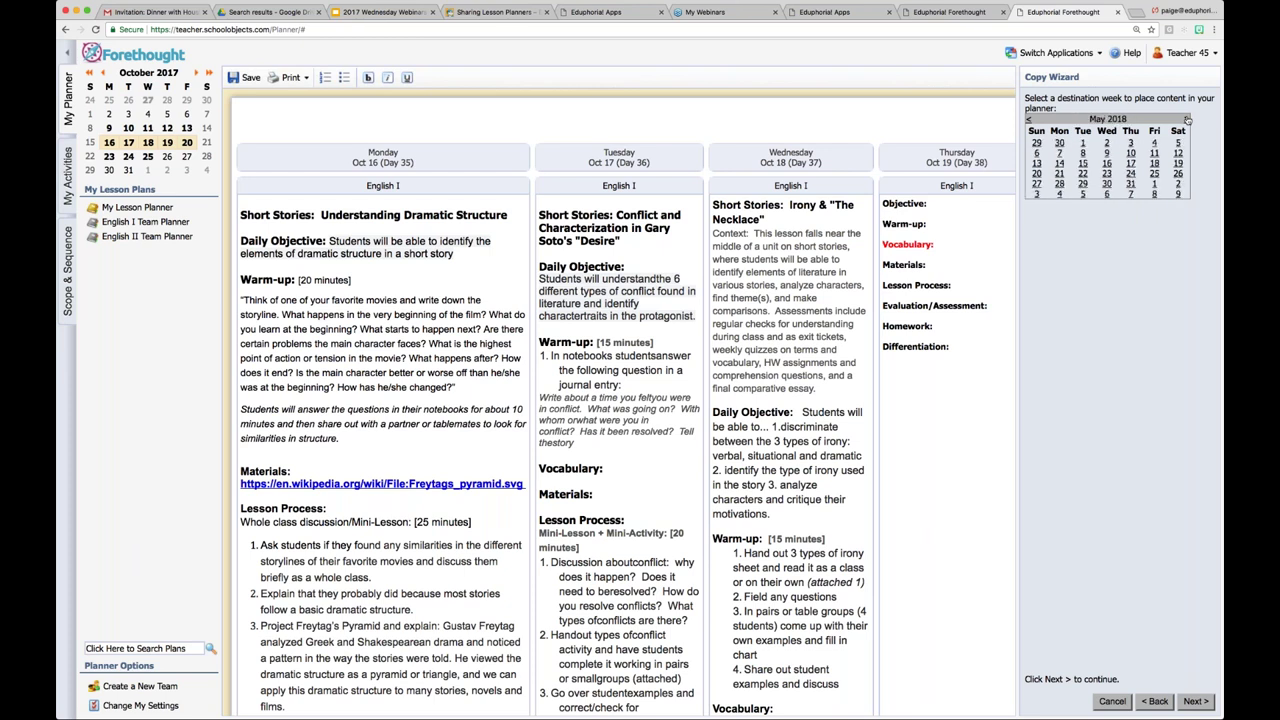
pyautogui.click(1187, 120)
pyautogui.click(1187, 120)
pyautogui.click(1187, 120)
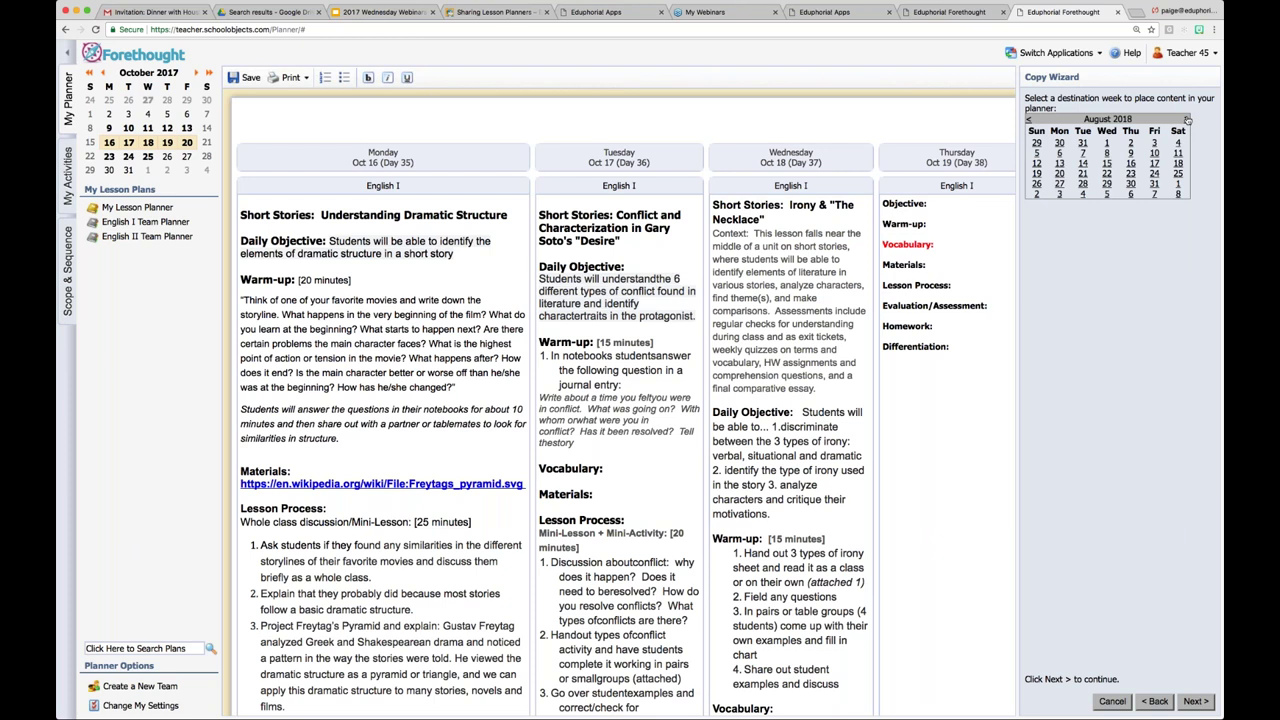
pyautogui.click(1187, 120)
pyautogui.click(1028, 120)
pyautogui.click(1060, 186)
pyautogui.click(1197, 704)
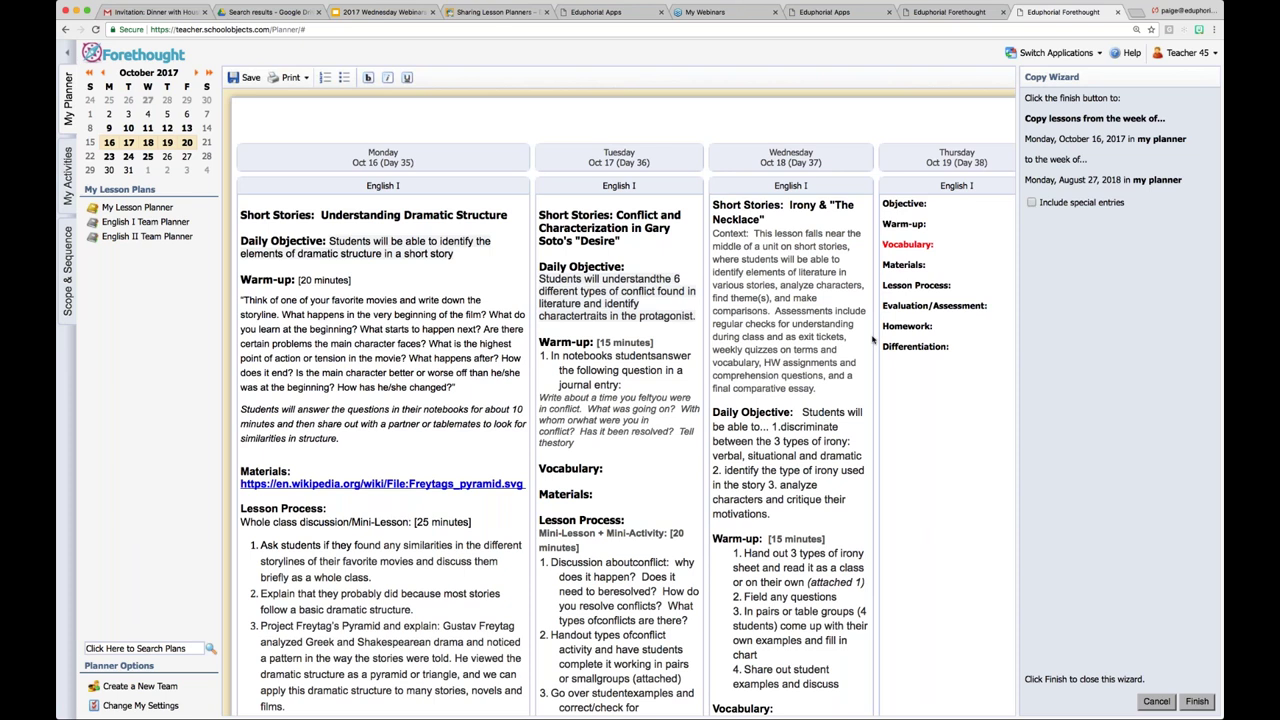
# Finish copying the week without special entries and place the cursor in the August 30 English I plan
pyautogui.scroll(-1, 872, 340)
pyautogui.scroll(-15, 413, 579)
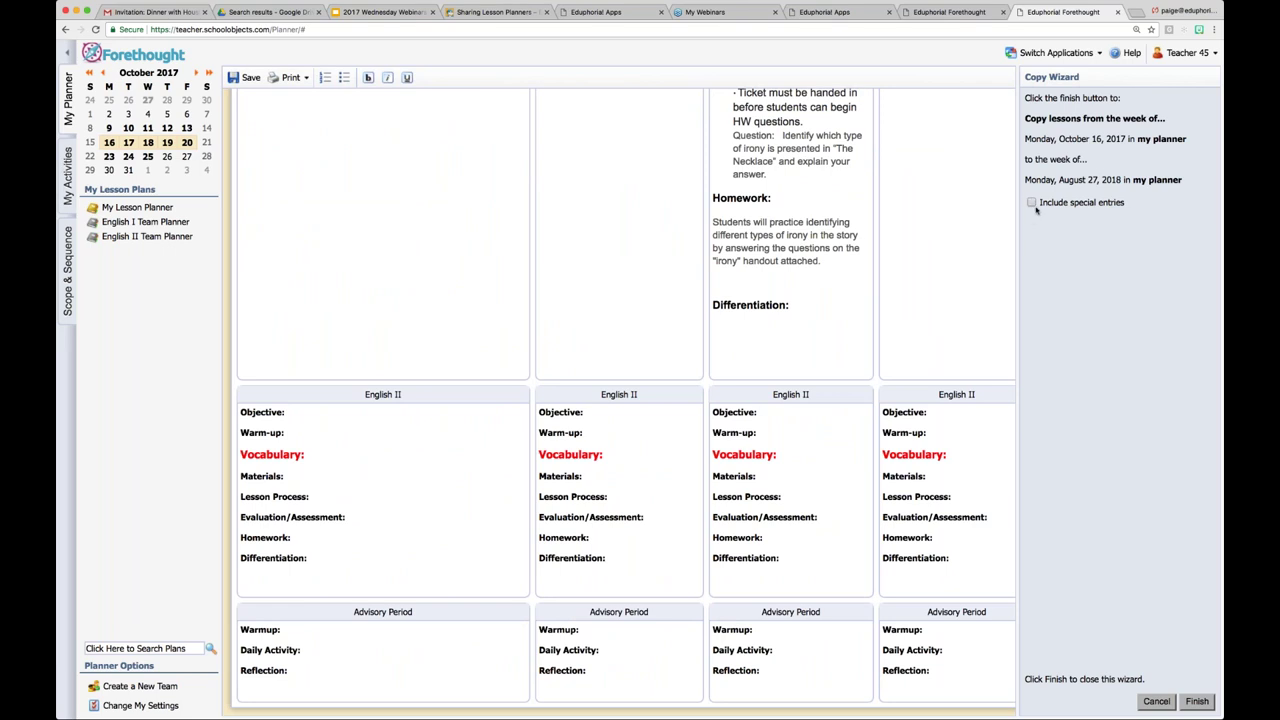
pyautogui.click(1196, 702)
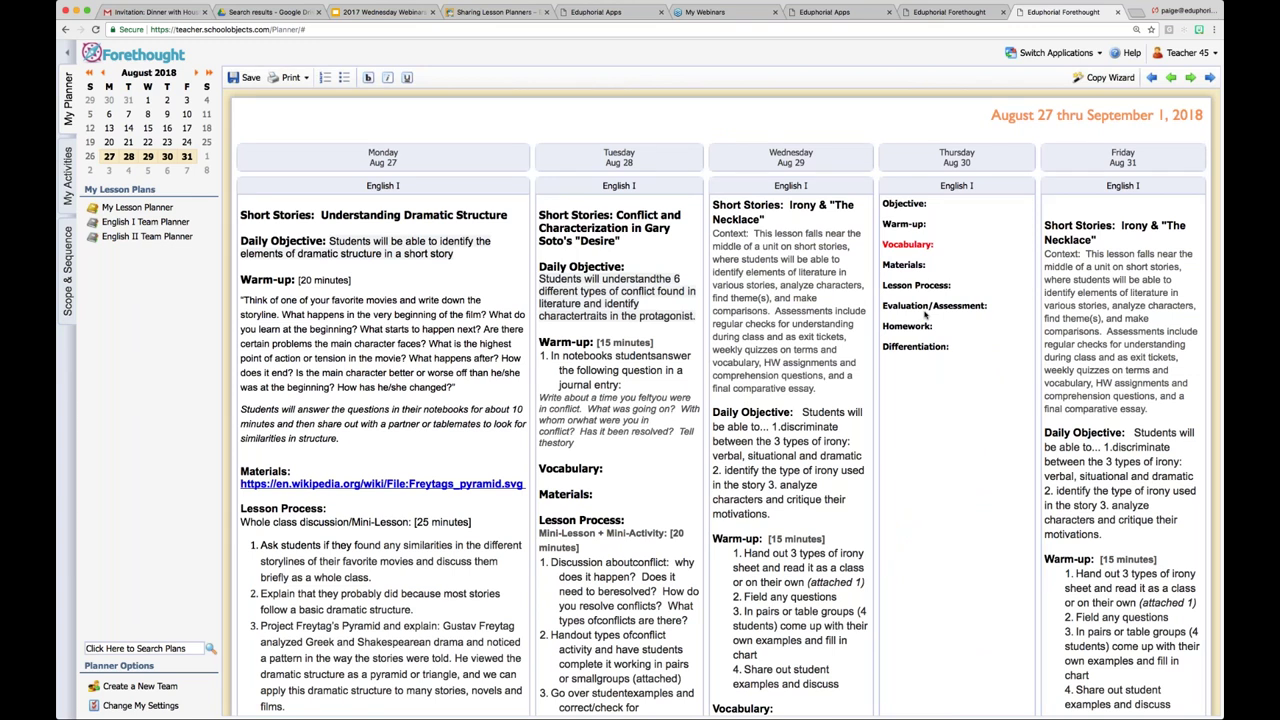
pyautogui.click(882, 233)
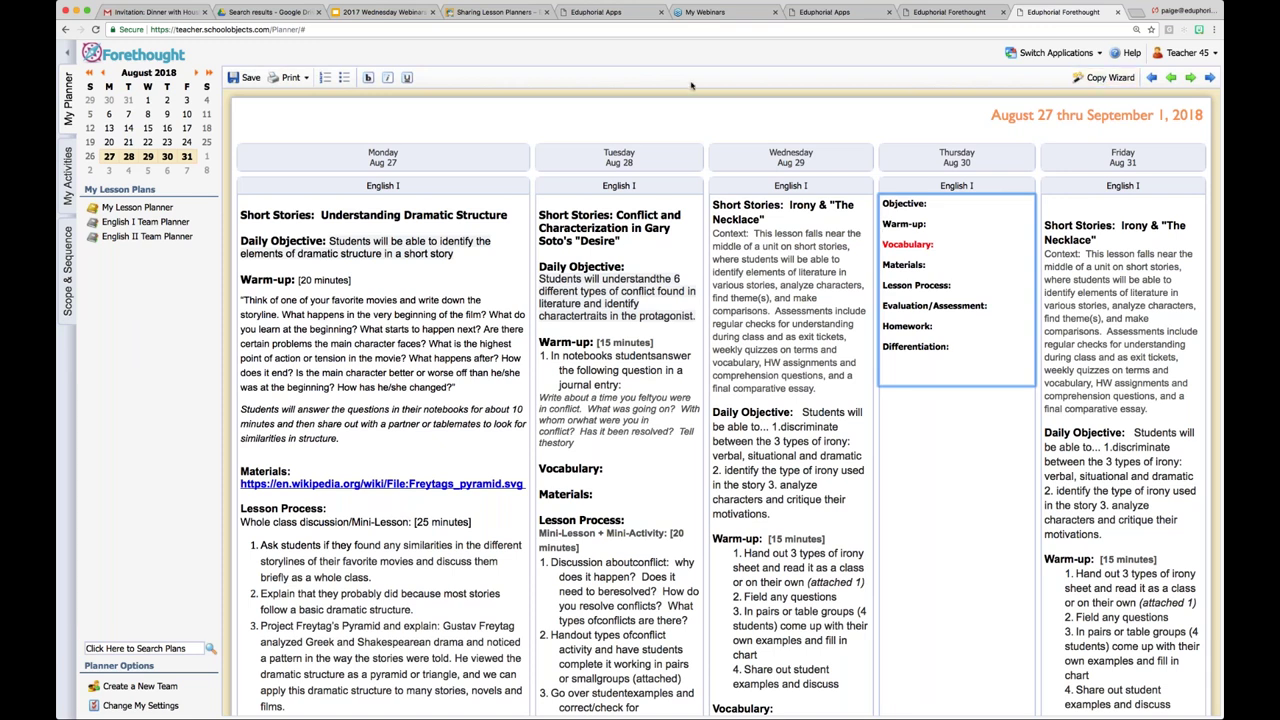
# Go back through the planner calendar from August 2018 and display the week of October 16, 2017
pyautogui.click(103, 76)
pyautogui.click(103, 75)
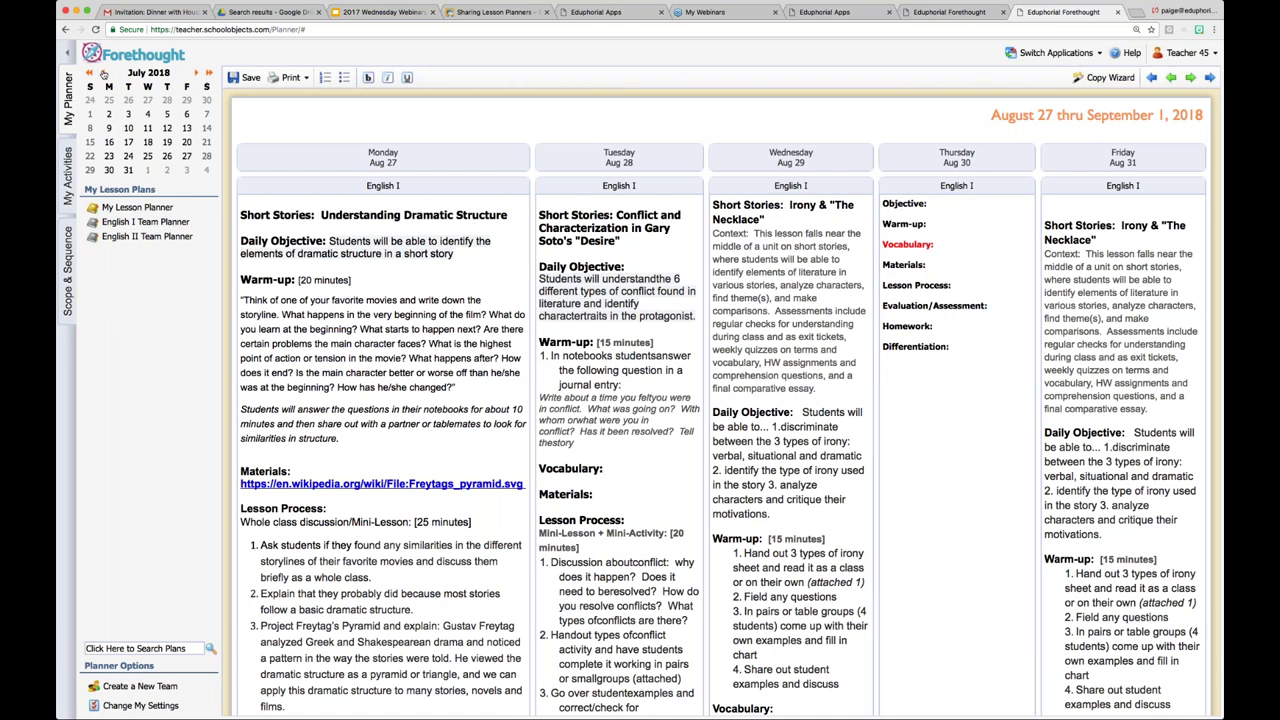
pyautogui.click(103, 75)
pyautogui.click(103, 75)
pyautogui.click(103, 75)
pyautogui.click(103, 75)
pyautogui.click(103, 75)
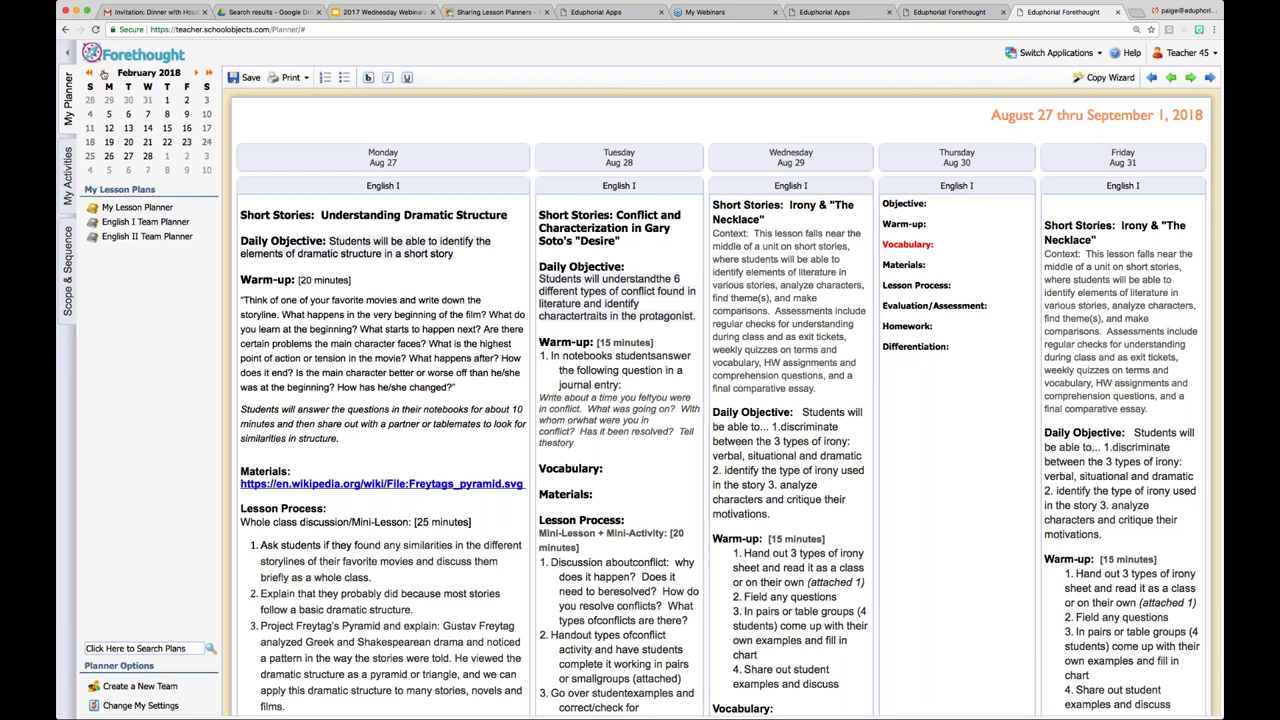
pyautogui.click(103, 75)
pyautogui.click(103, 75)
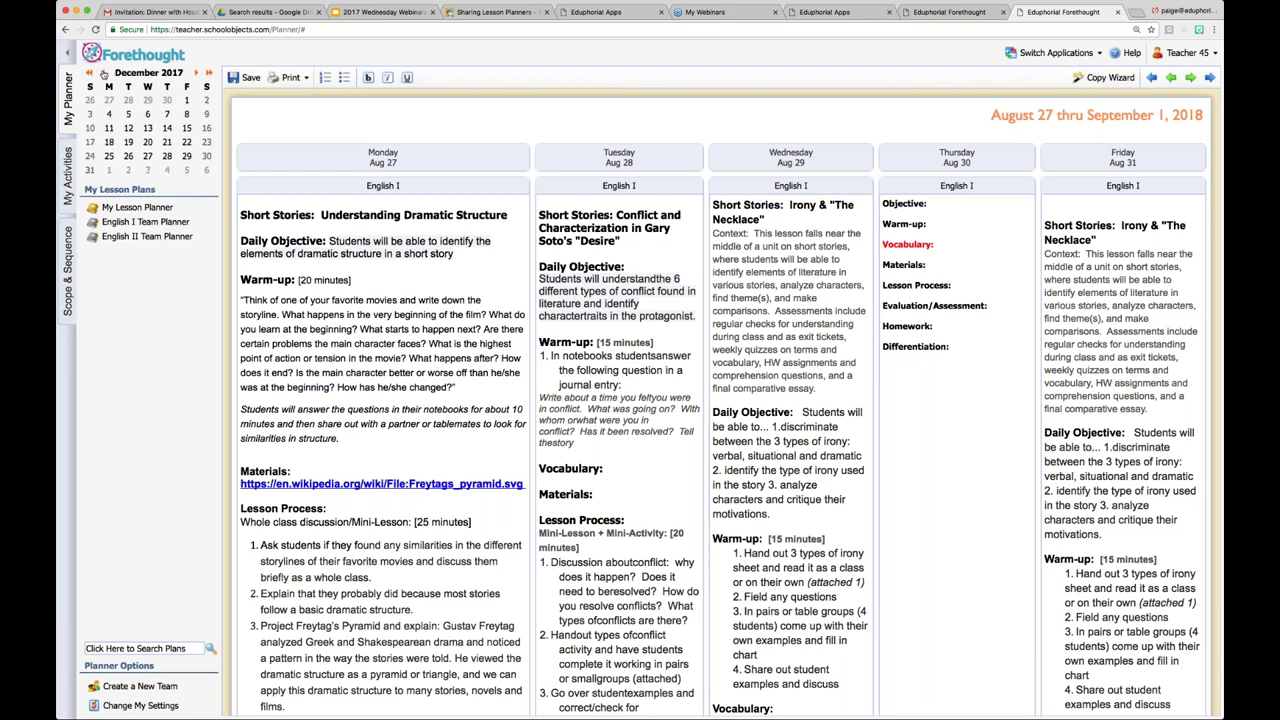
pyautogui.click(103, 75)
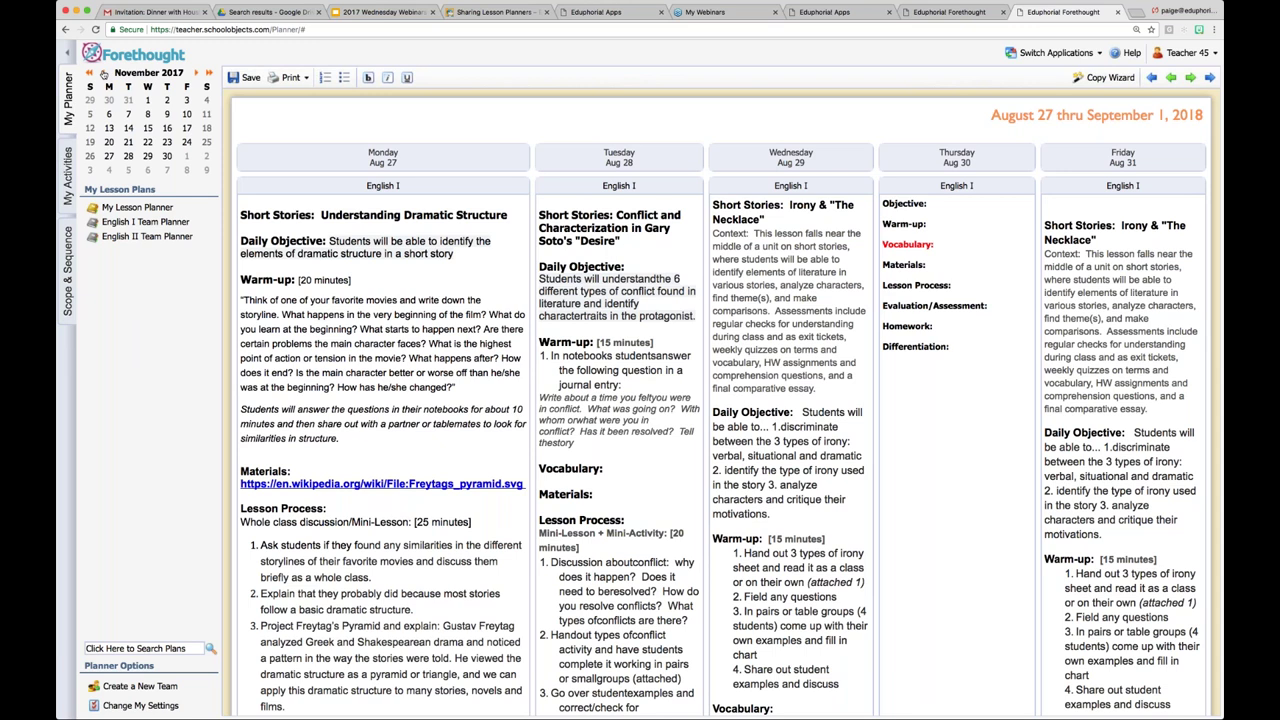
pyautogui.click(103, 75)
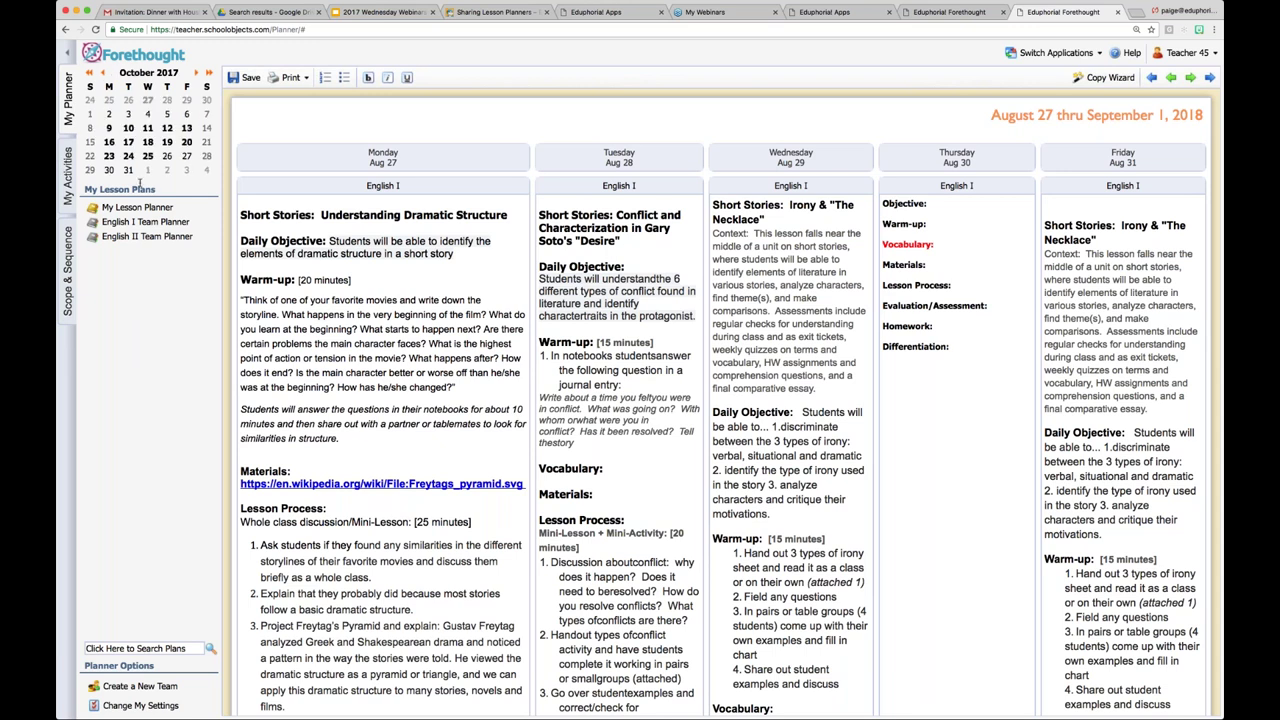
pyautogui.click(110, 143)
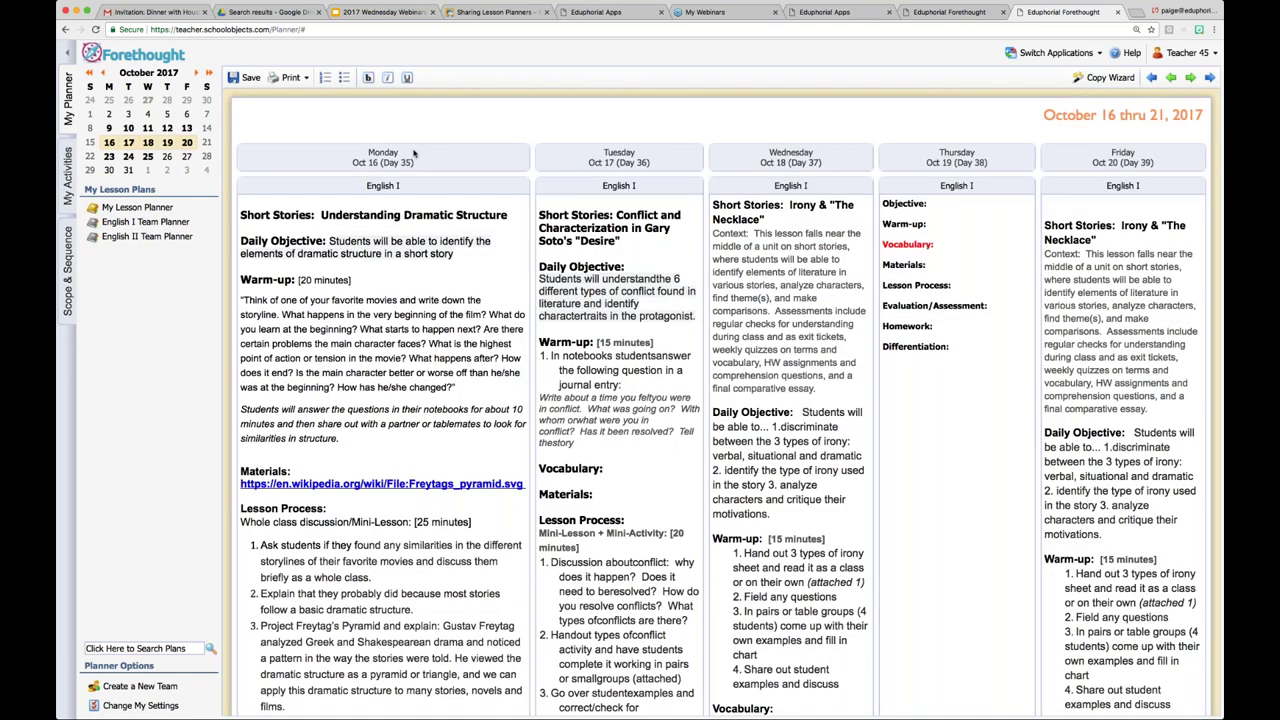
# Open Monday's day plan and try to copy its English I lesson to October 30, 2017
pyautogui.click(380, 150)
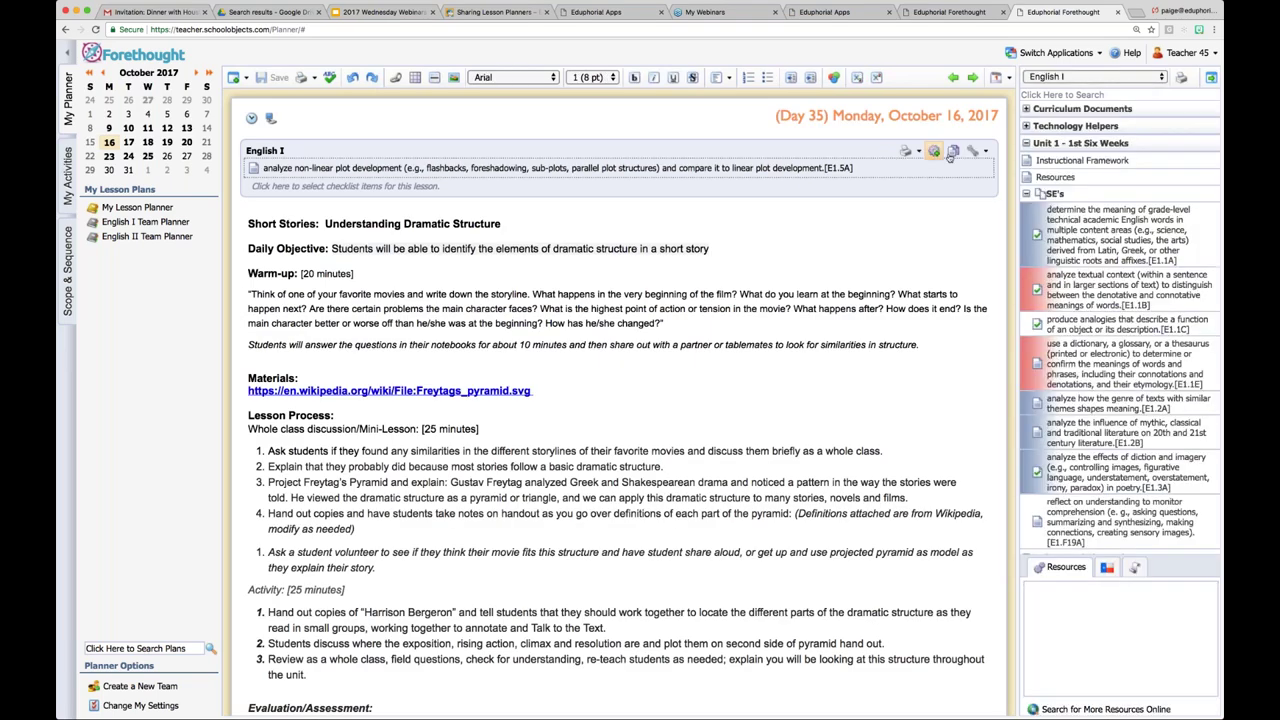
pyautogui.click(952, 153)
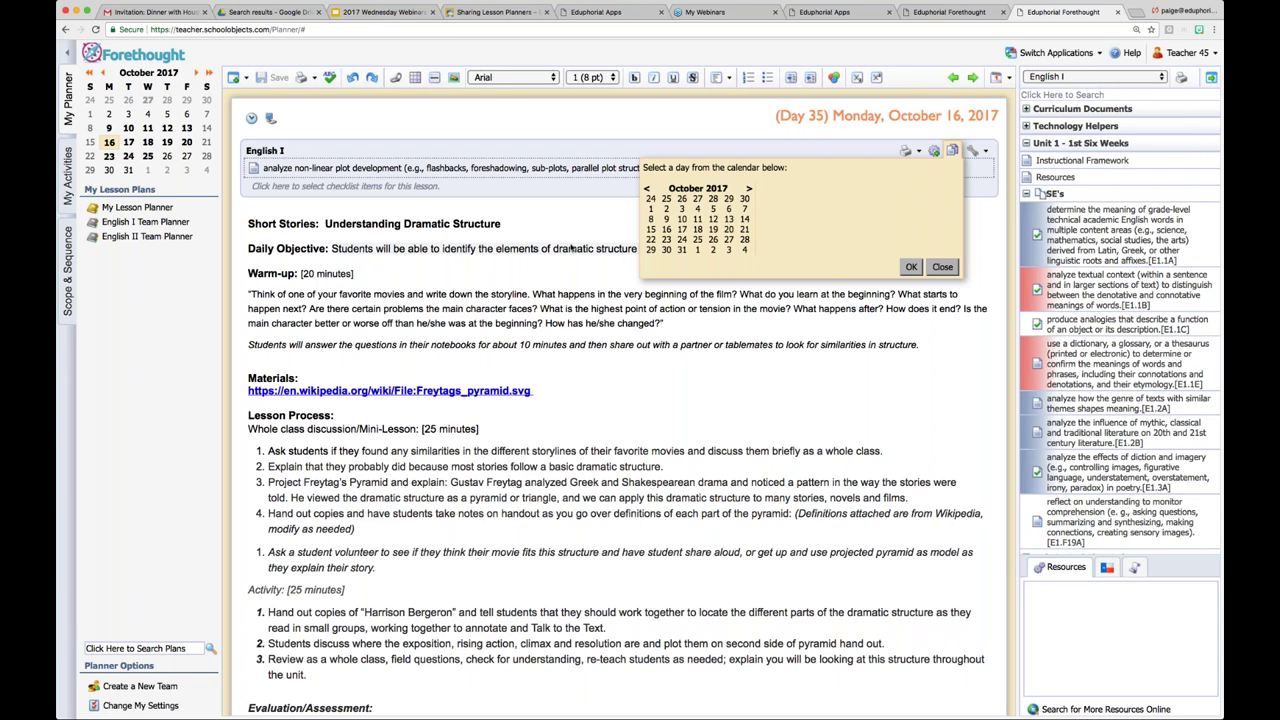
pyautogui.click(666, 252)
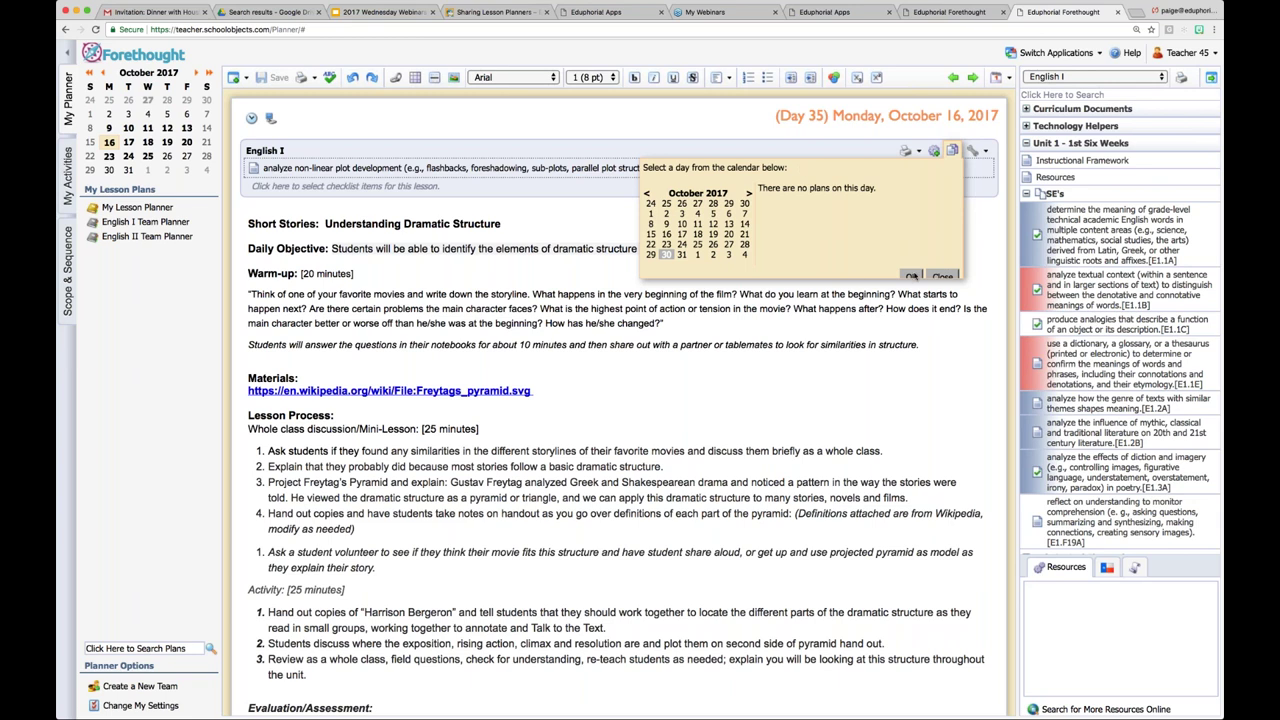
pyautogui.click(944, 276)
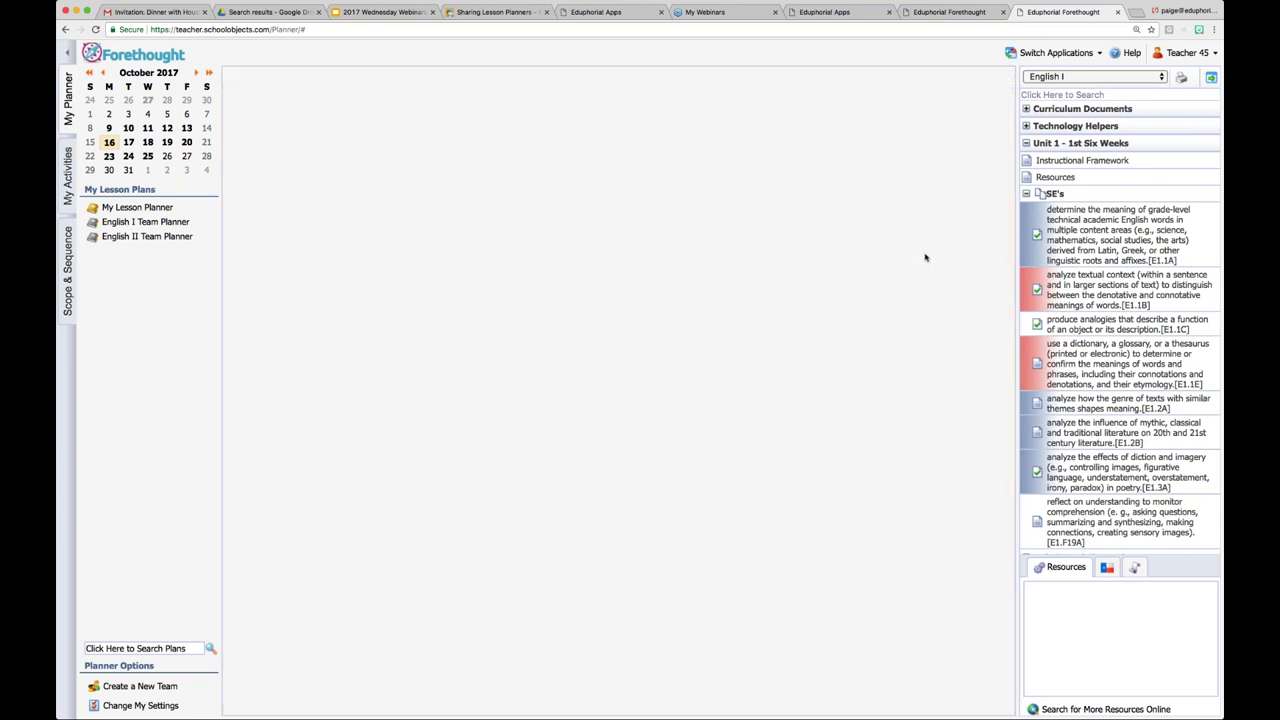
# Open the October 30, 2017 plans, return to October 16, and retry choosing October 30 for the English I copy before closing the calendar
pyautogui.click(109, 171)
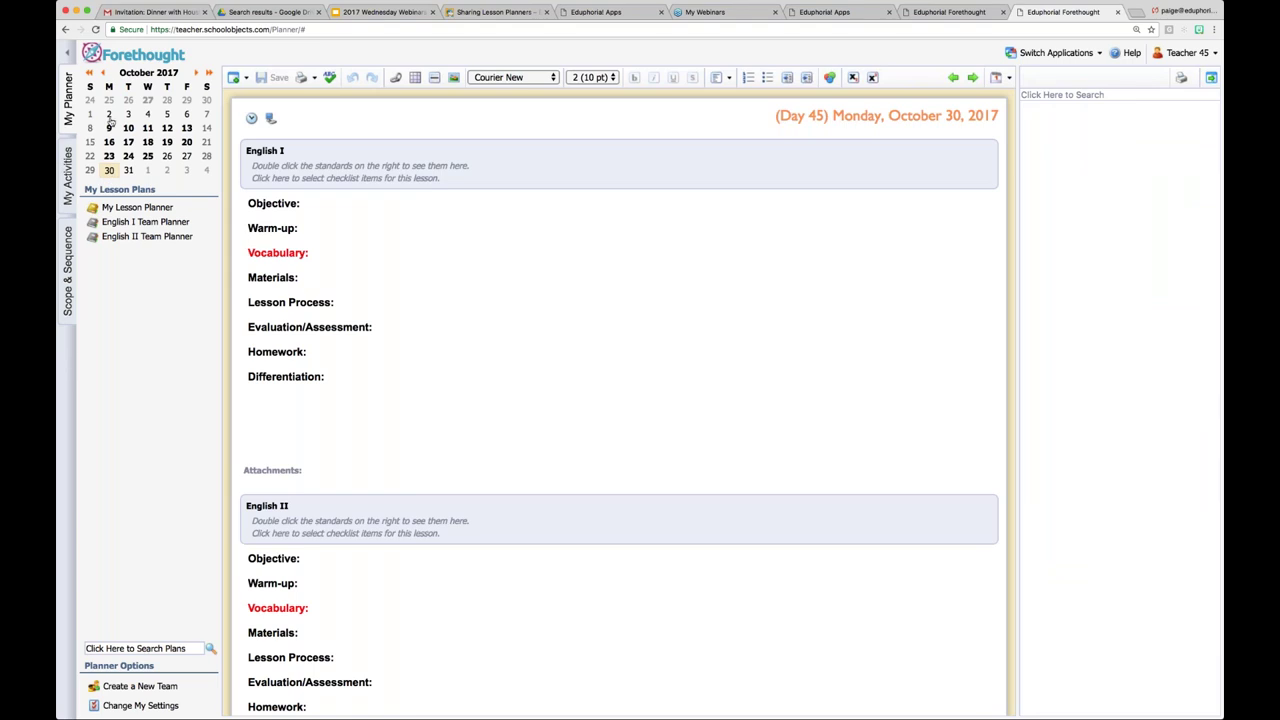
pyautogui.click(109, 142)
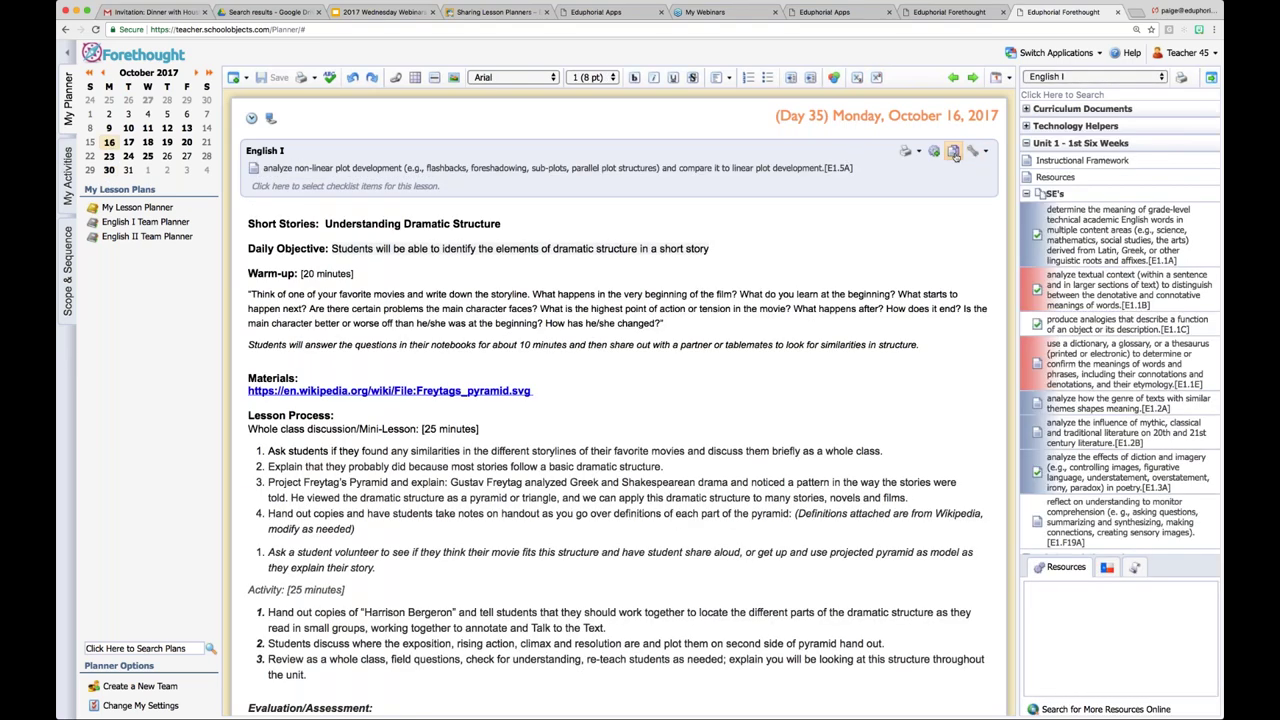
pyautogui.click(954, 153)
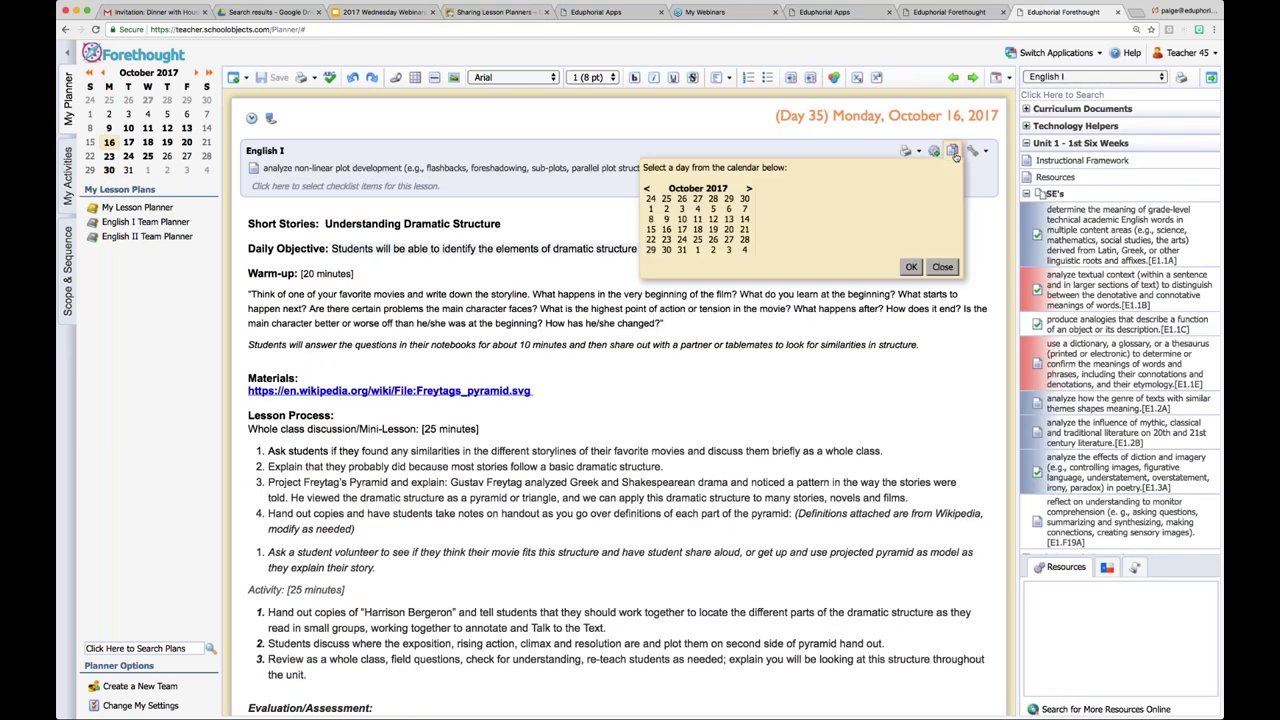
pyautogui.click(666, 251)
pyautogui.click(911, 267)
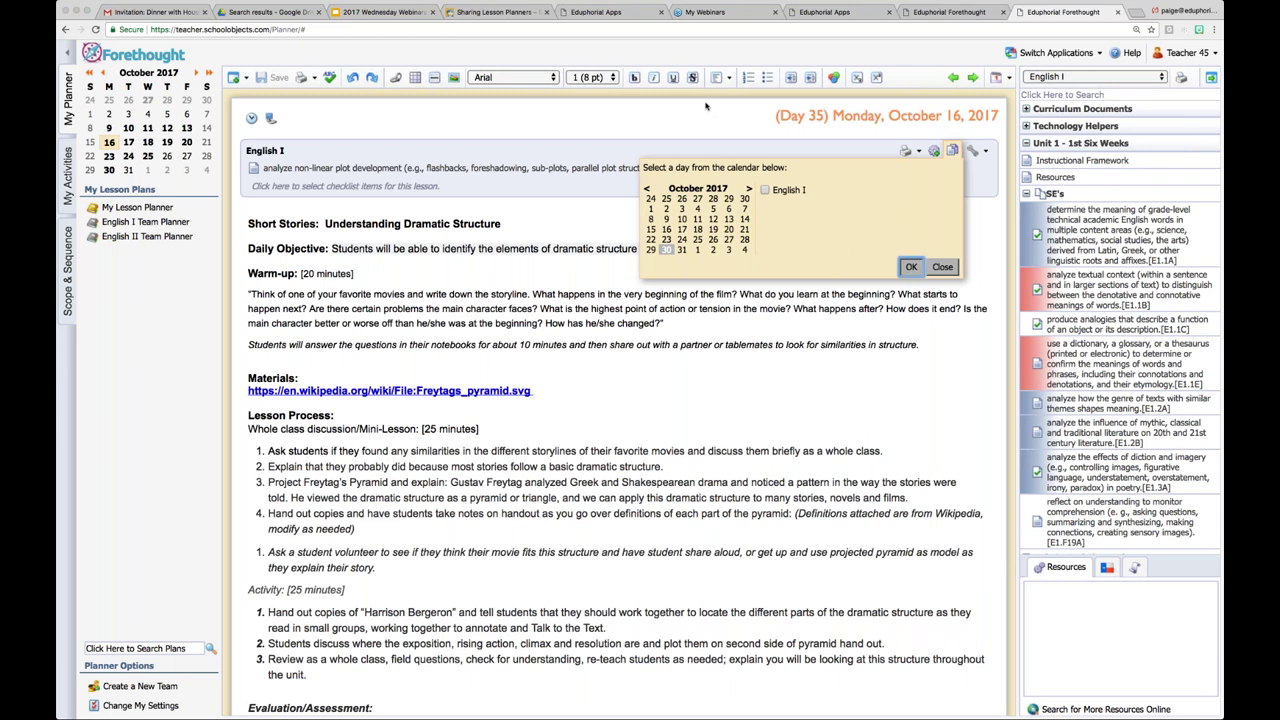
pyautogui.click(937, 269)
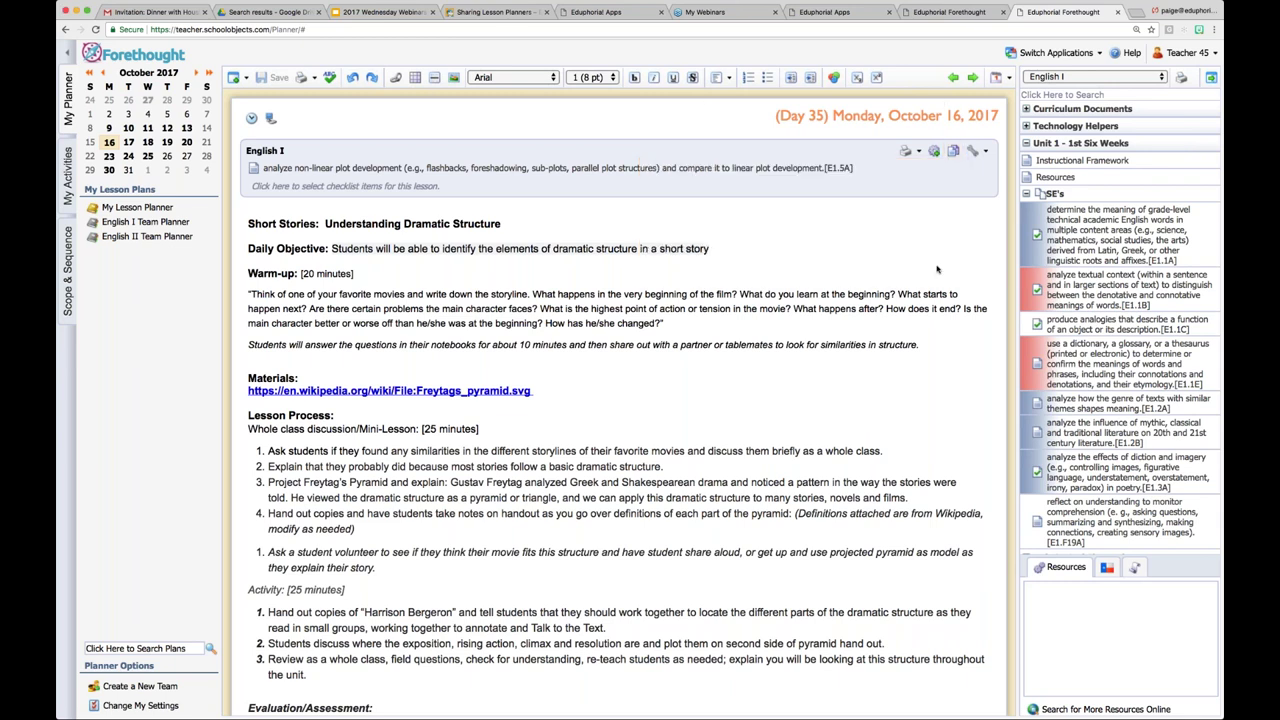
# View the week's plans and set the Copy Wizard to copy a day of content in my planner
pyautogui.click(1001, 78)
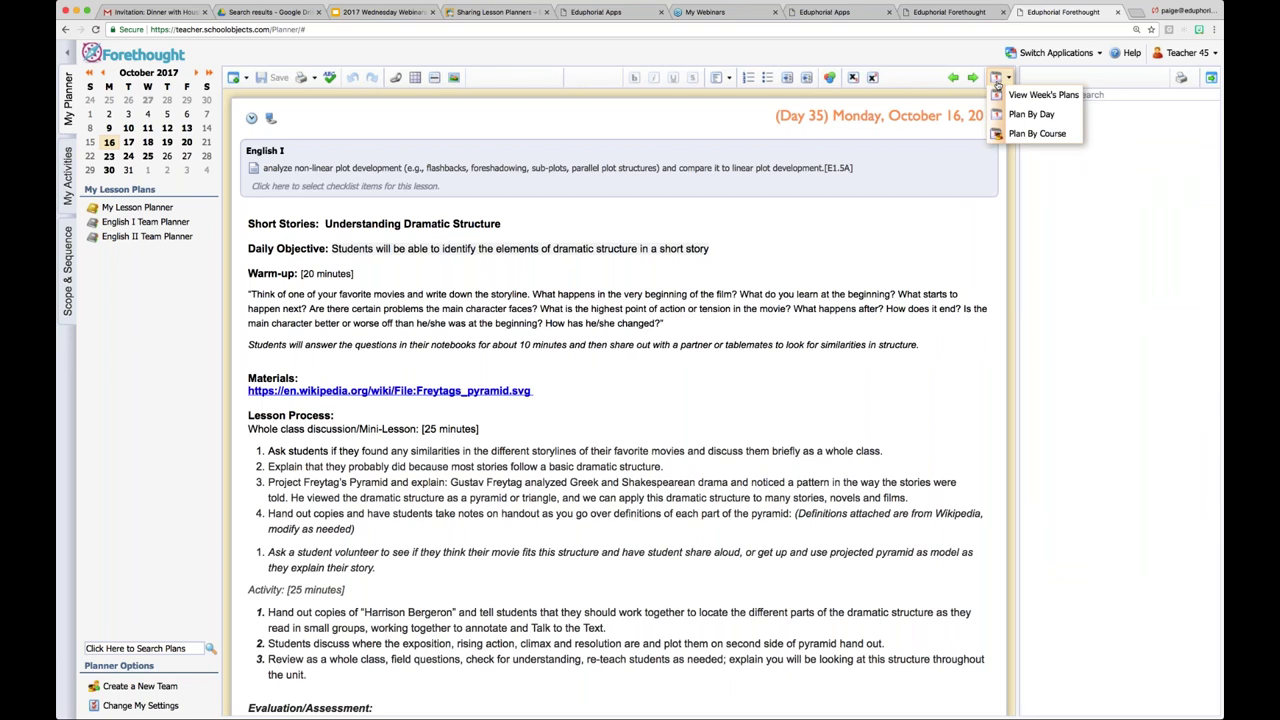
pyautogui.click(1030, 94)
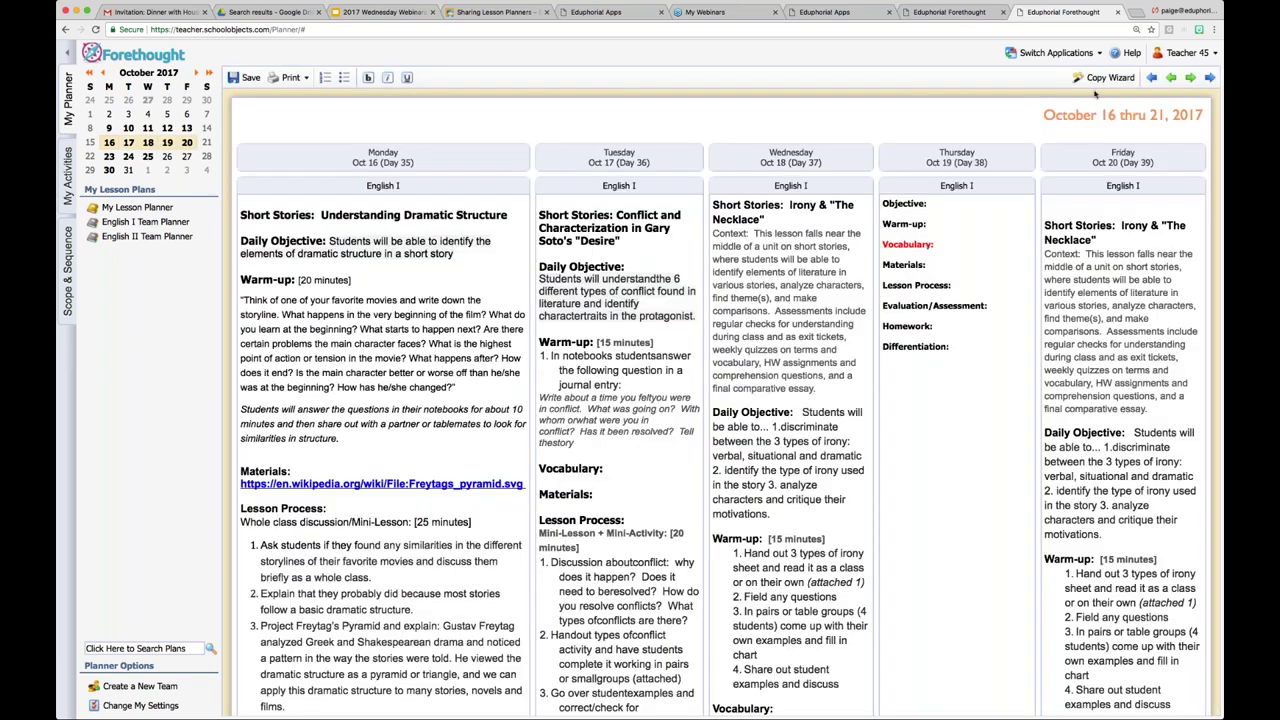
pyautogui.click(1103, 77)
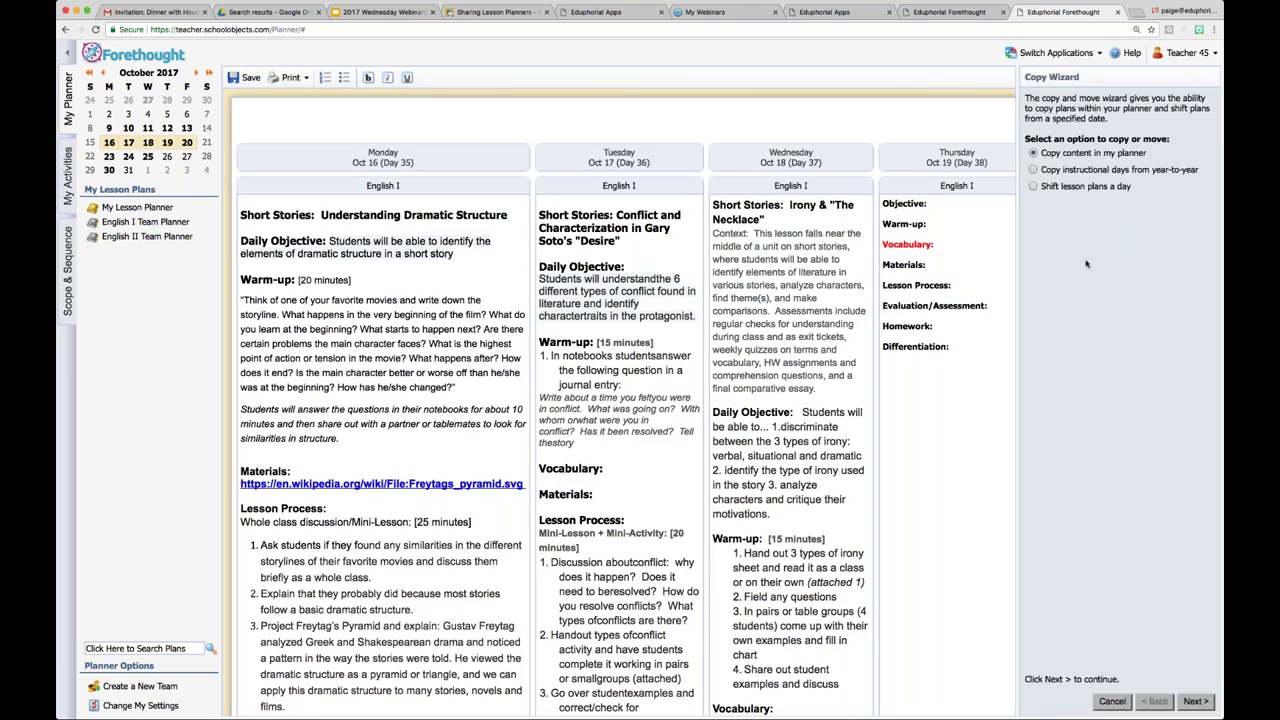
pyautogui.click(1197, 702)
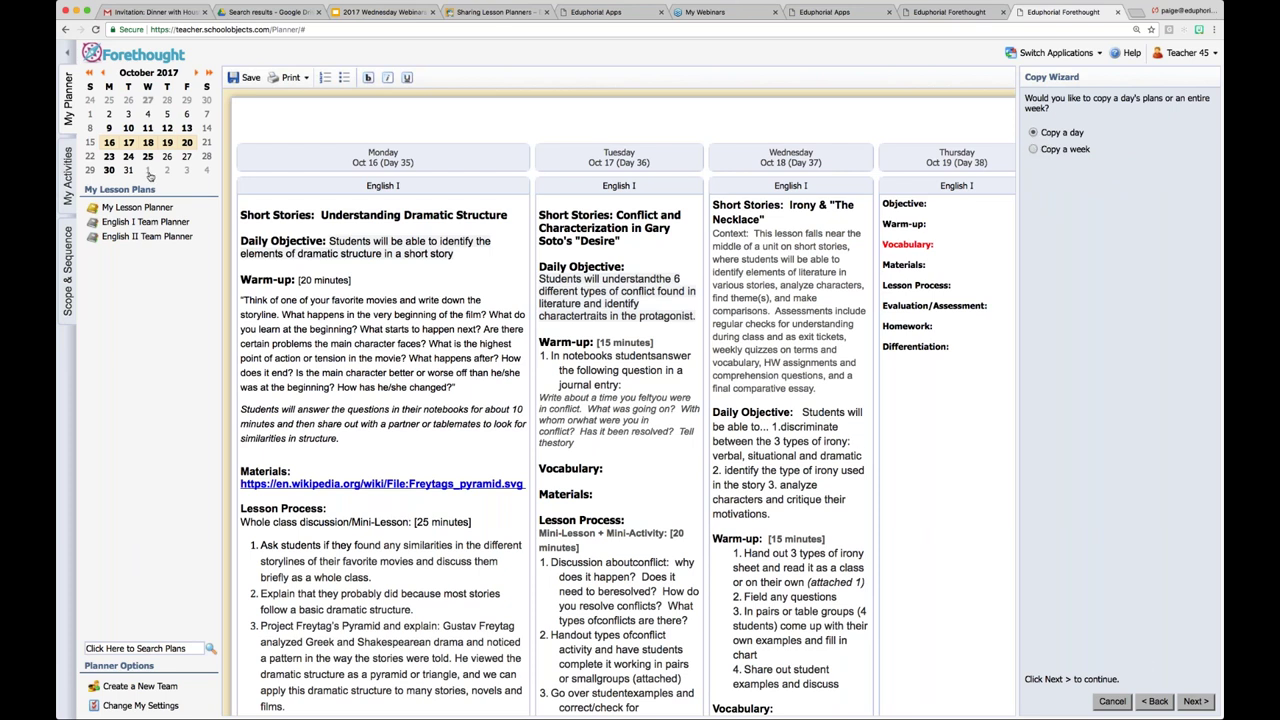
pyautogui.click(196, 74)
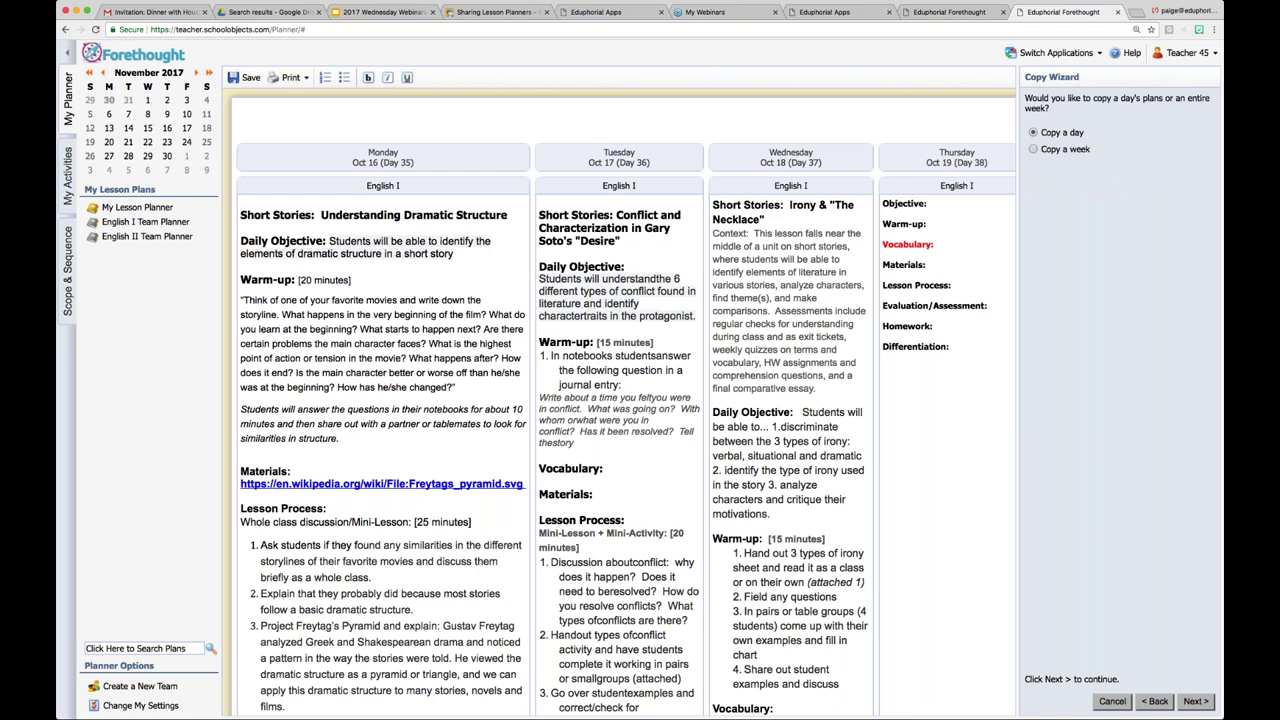
pyautogui.click(1194, 701)
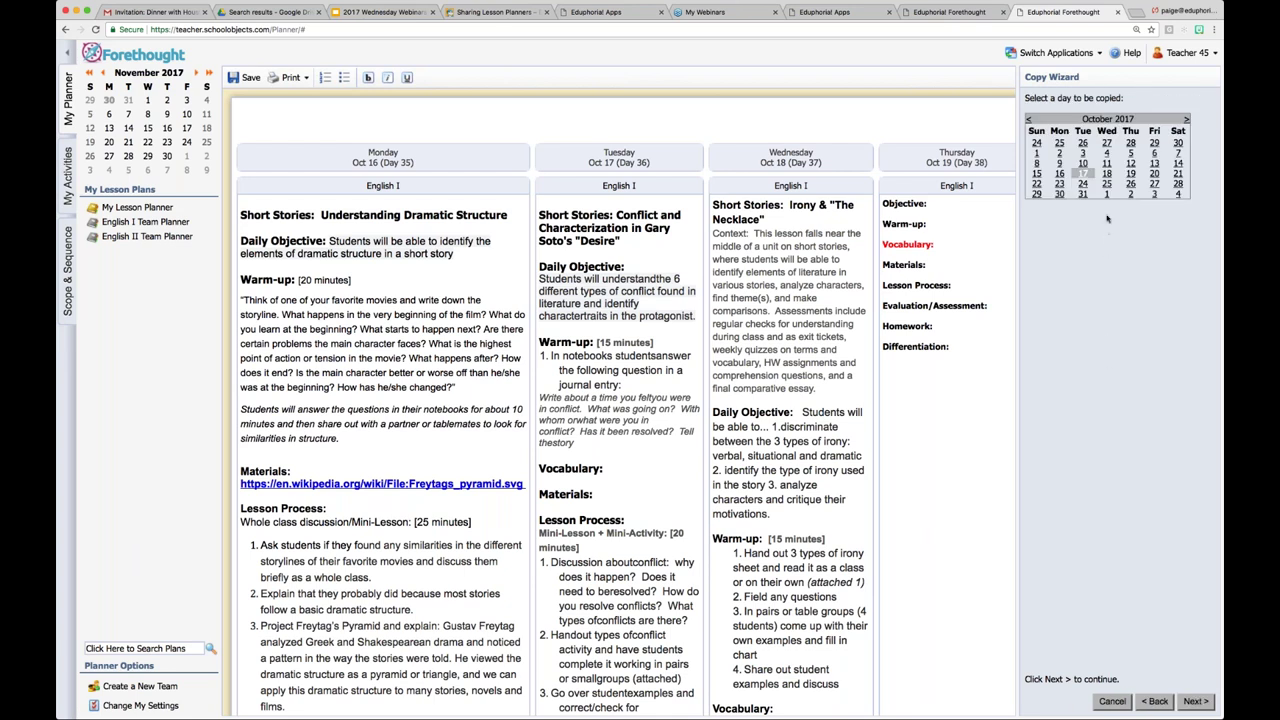
# Copy the plans of Wednesday, October 18, 2017 to Wednesday, November 1, 2017 and finish the wizard
pyautogui.click(1106, 174)
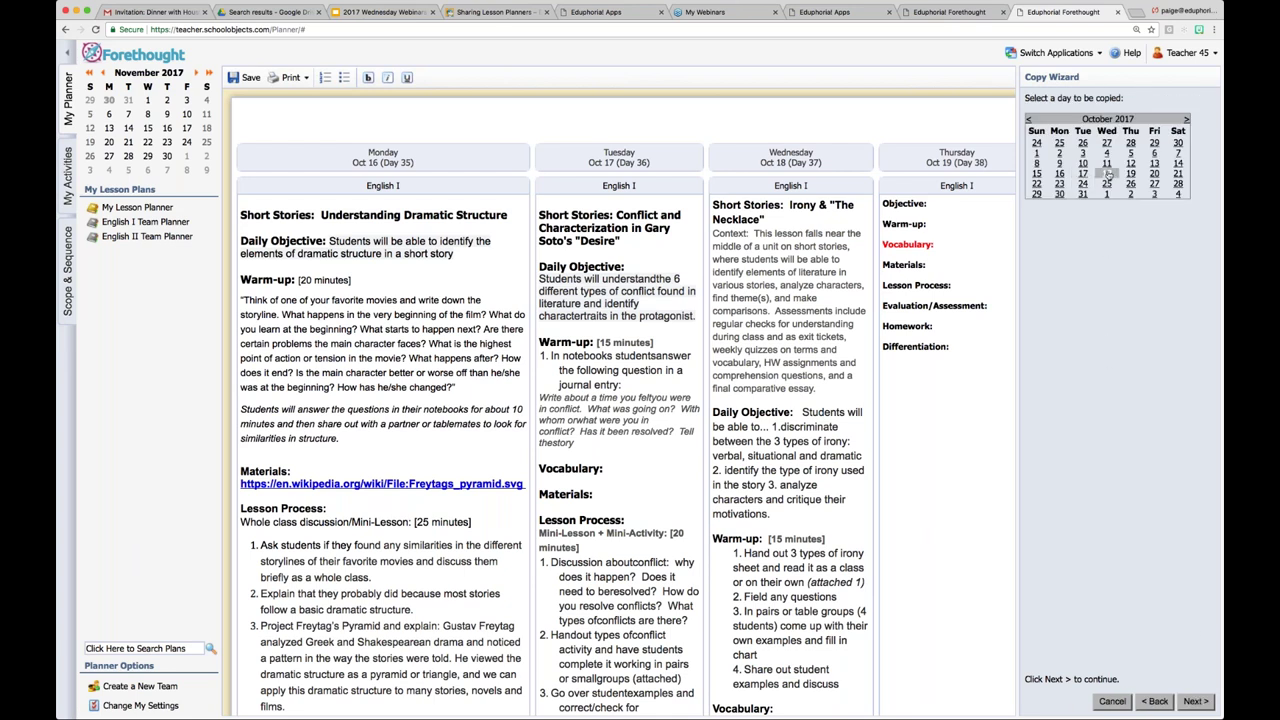
pyautogui.click(1200, 702)
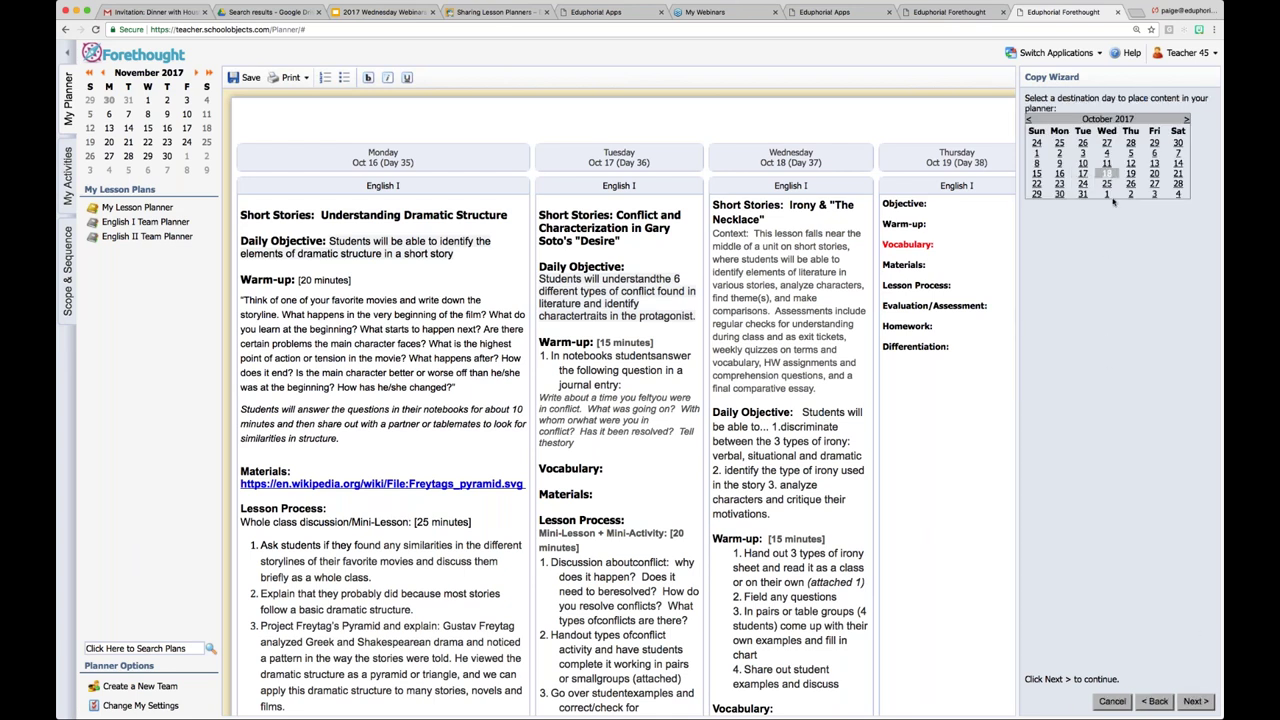
pyautogui.click(1107, 195)
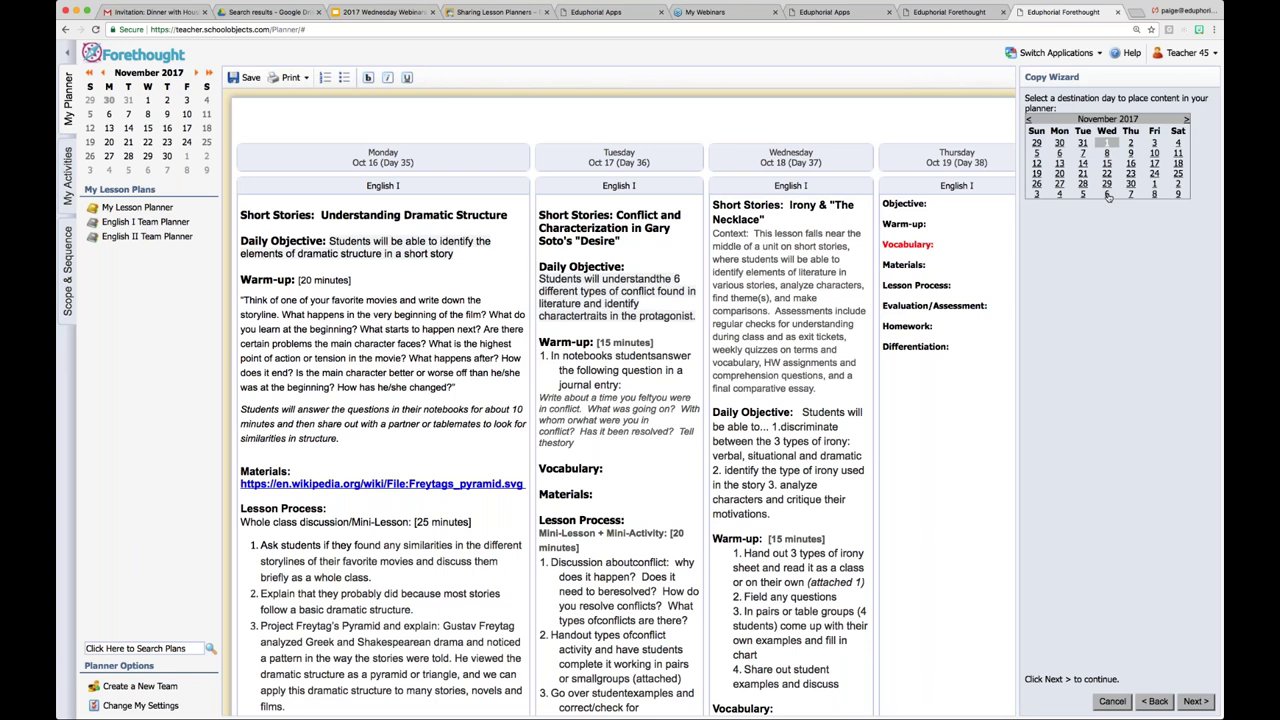
pyautogui.click(1198, 701)
pyautogui.click(1198, 702)
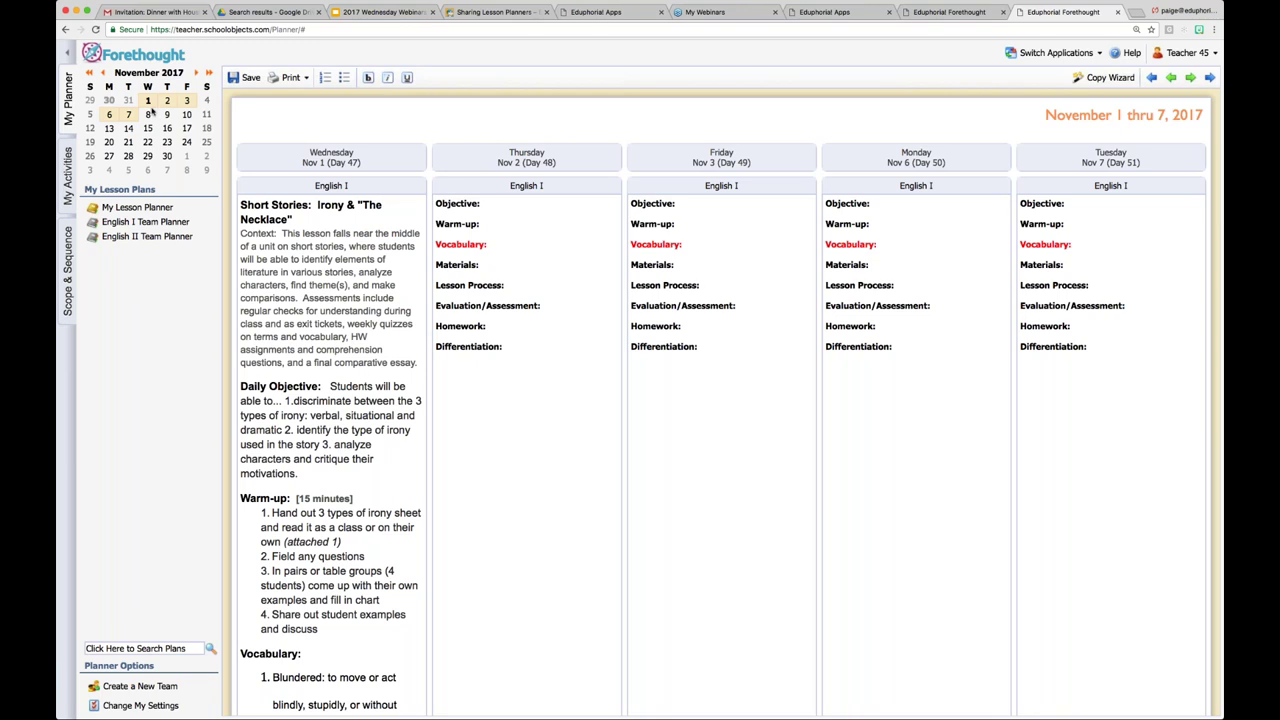
# Look through the November 1 plans down to English II and the Advisory Period, and open that day's plan
pyautogui.scroll(-10, 438, 316)
pyautogui.scroll(-20, 438, 316)
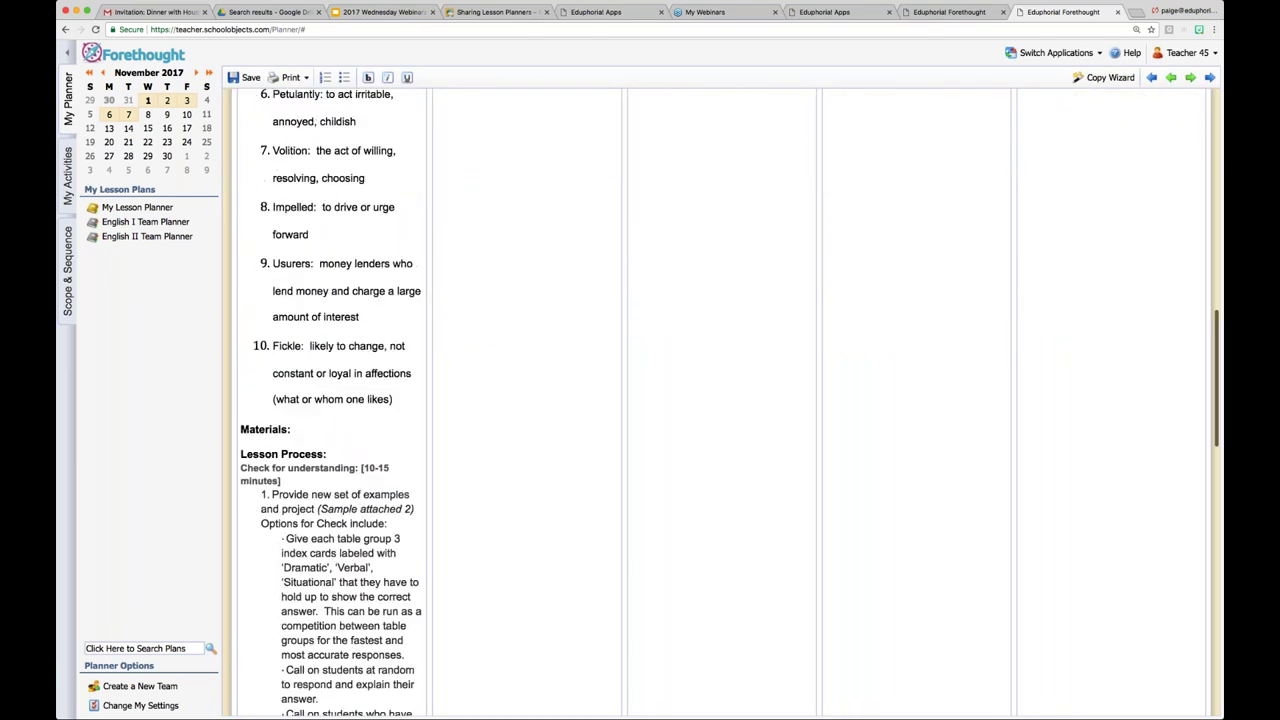
pyautogui.scroll(-9, 324, 682)
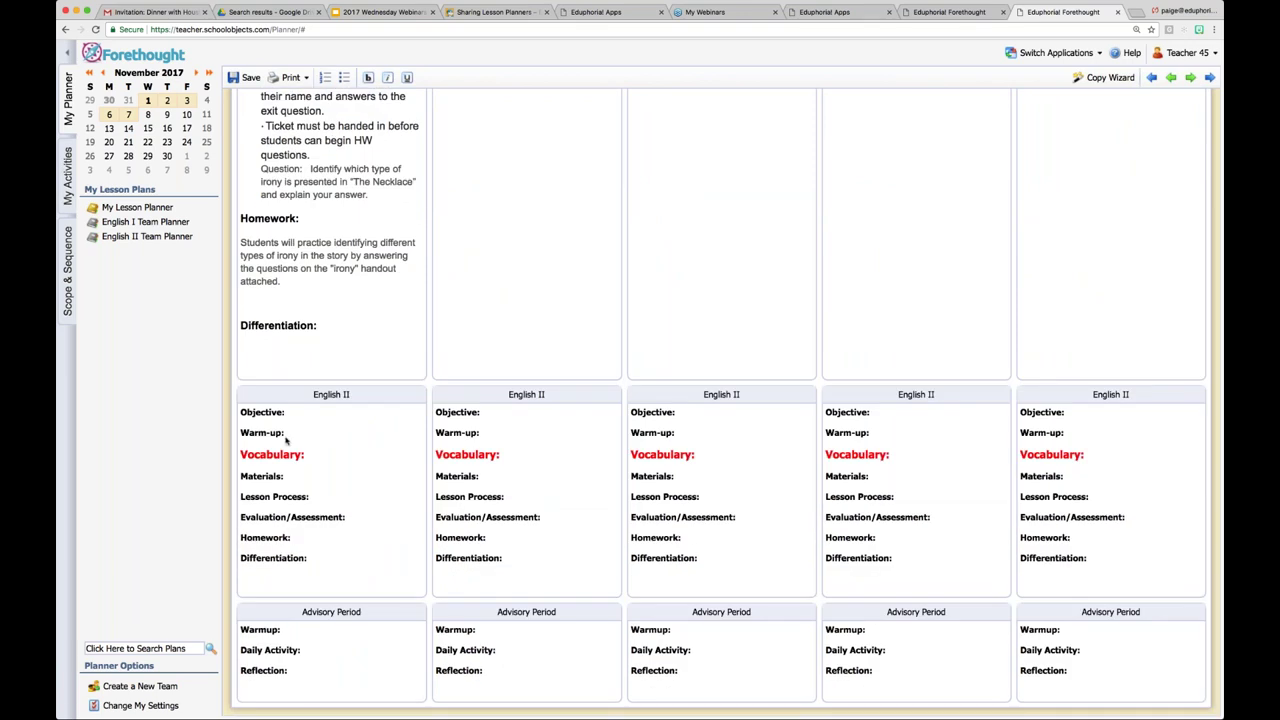
pyautogui.scroll(12, 330, 400)
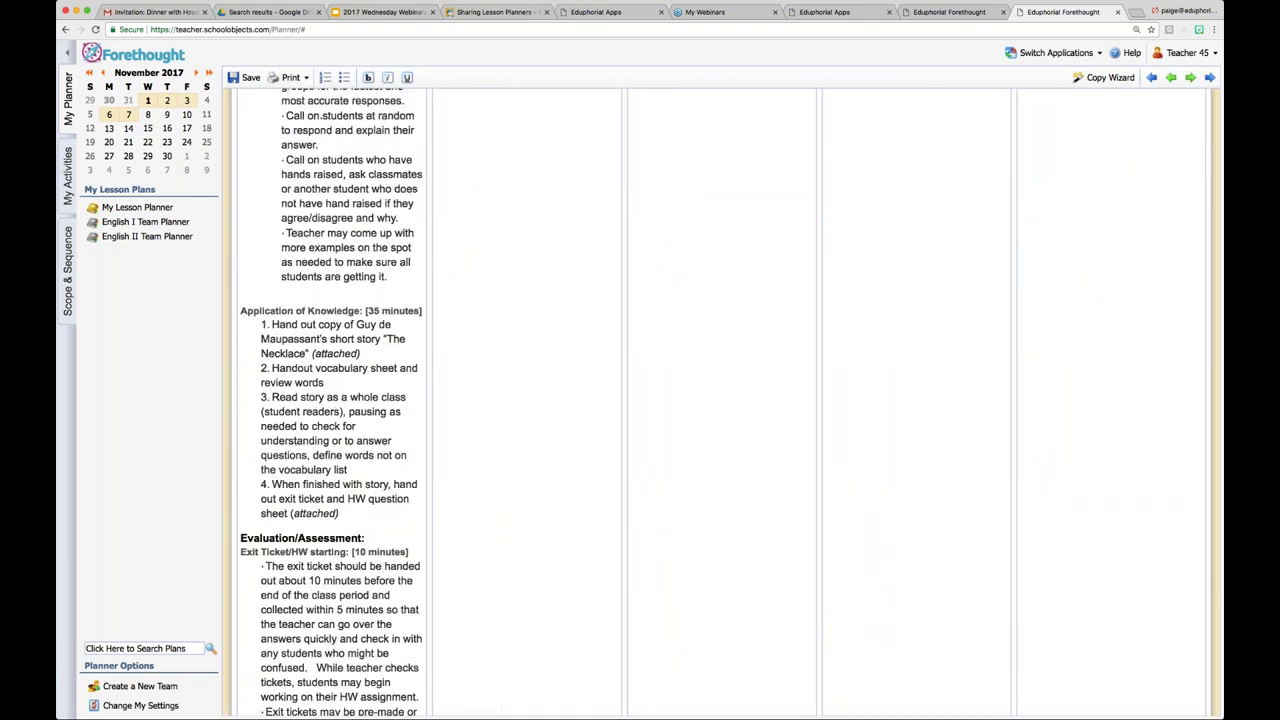
pyautogui.scroll(9, 330, 400)
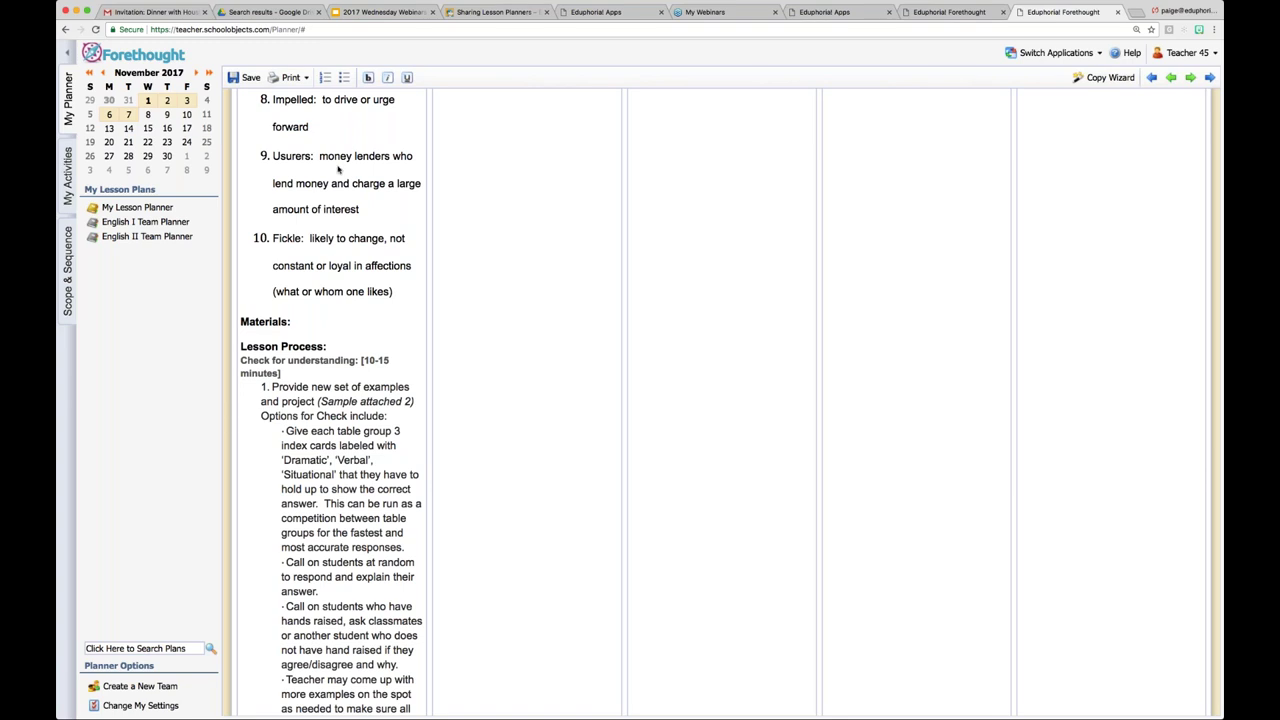
pyautogui.scroll(5, 350, 178)
pyautogui.scroll(5, 362, 184)
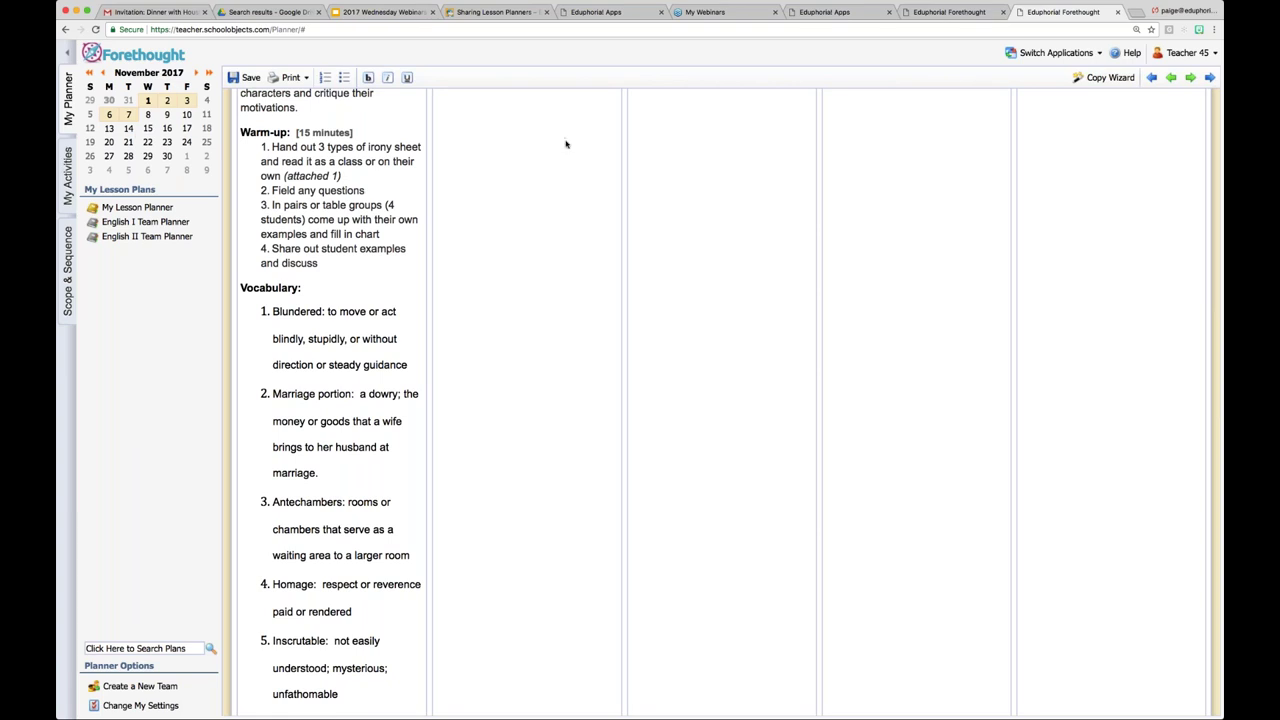
pyautogui.scroll(5, 565, 144)
pyautogui.doubleClick(340, 153)
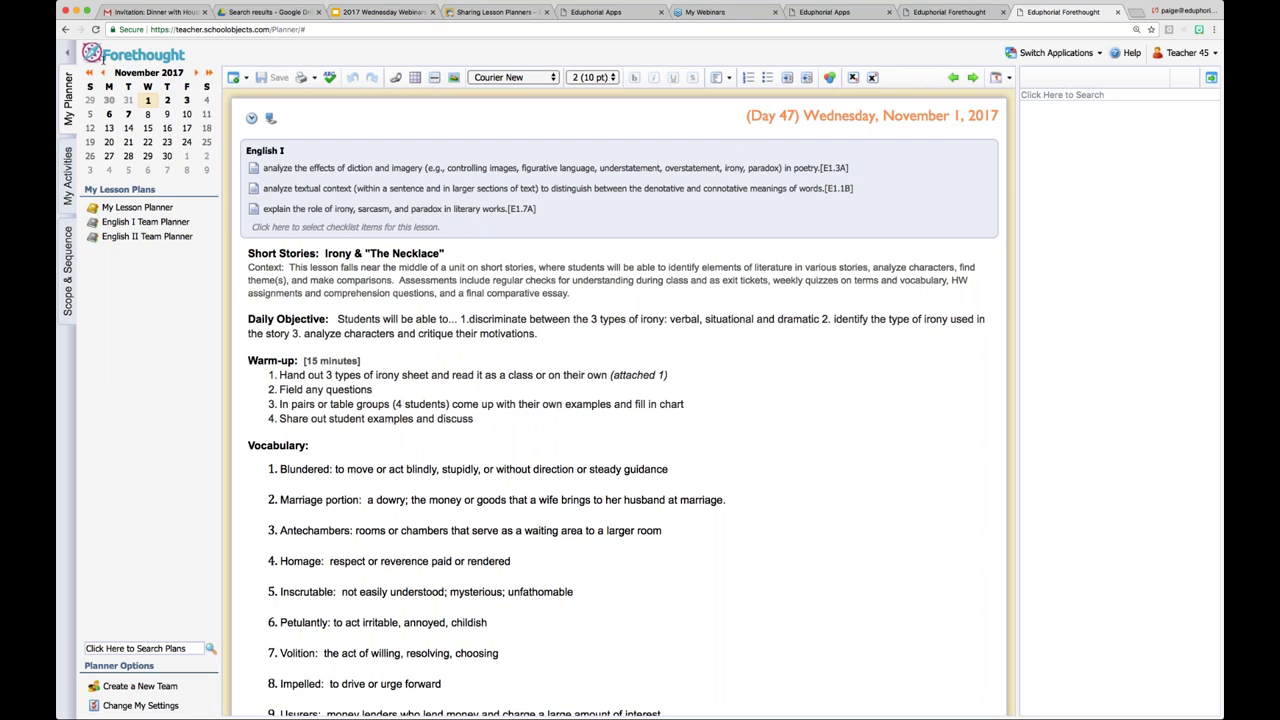
# Open the plans for Wednesday, October 18, 2017, activate the English I lesson and enlarge the page
pyautogui.click(102, 73)
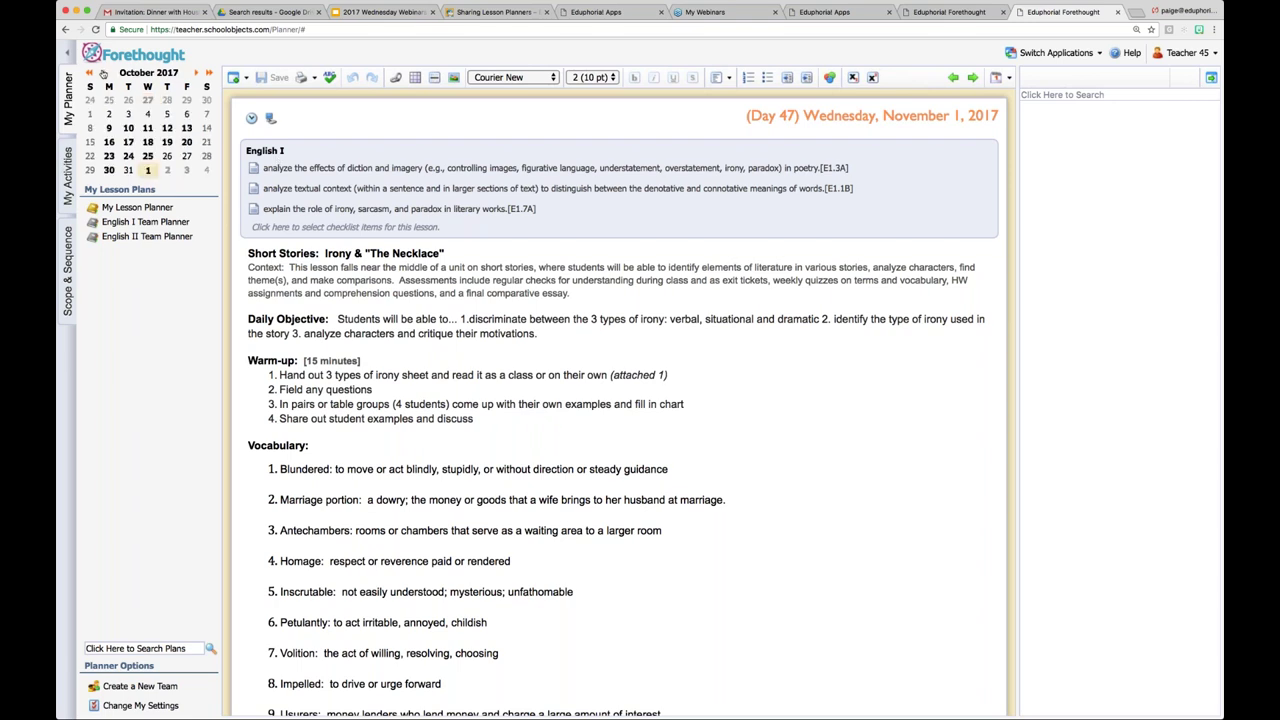
pyautogui.click(147, 143)
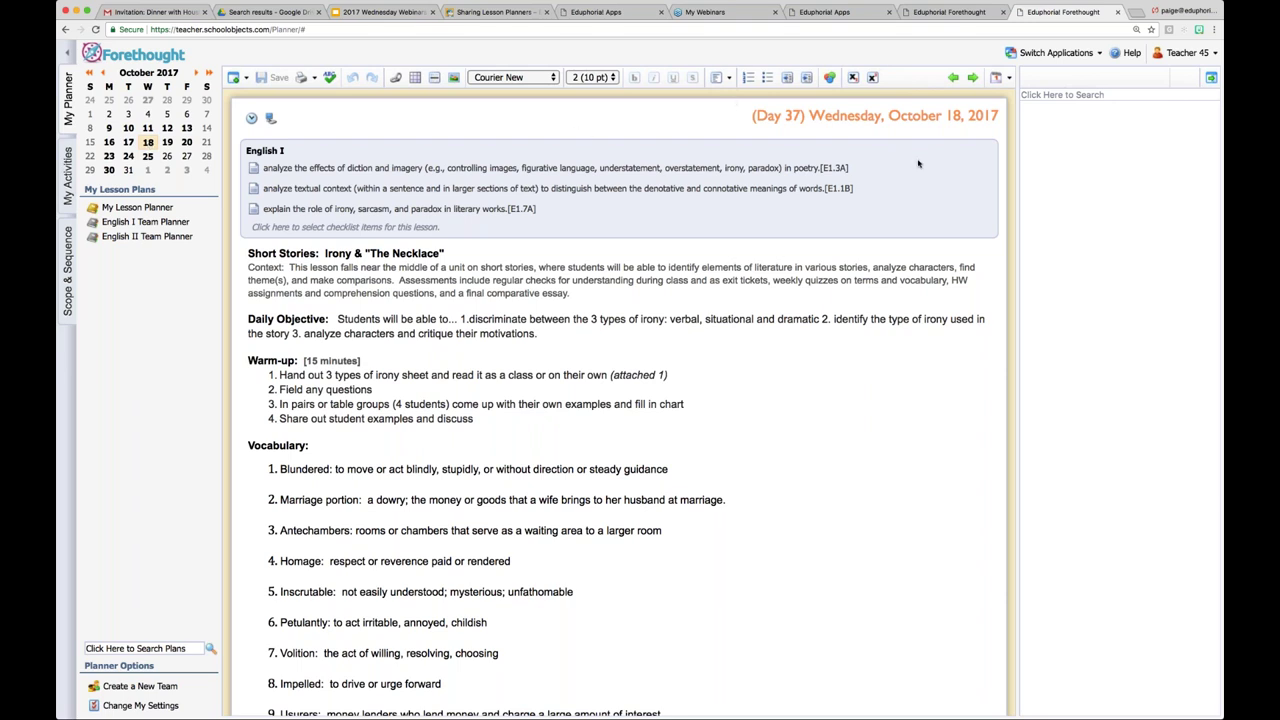
pyautogui.click(891, 221)
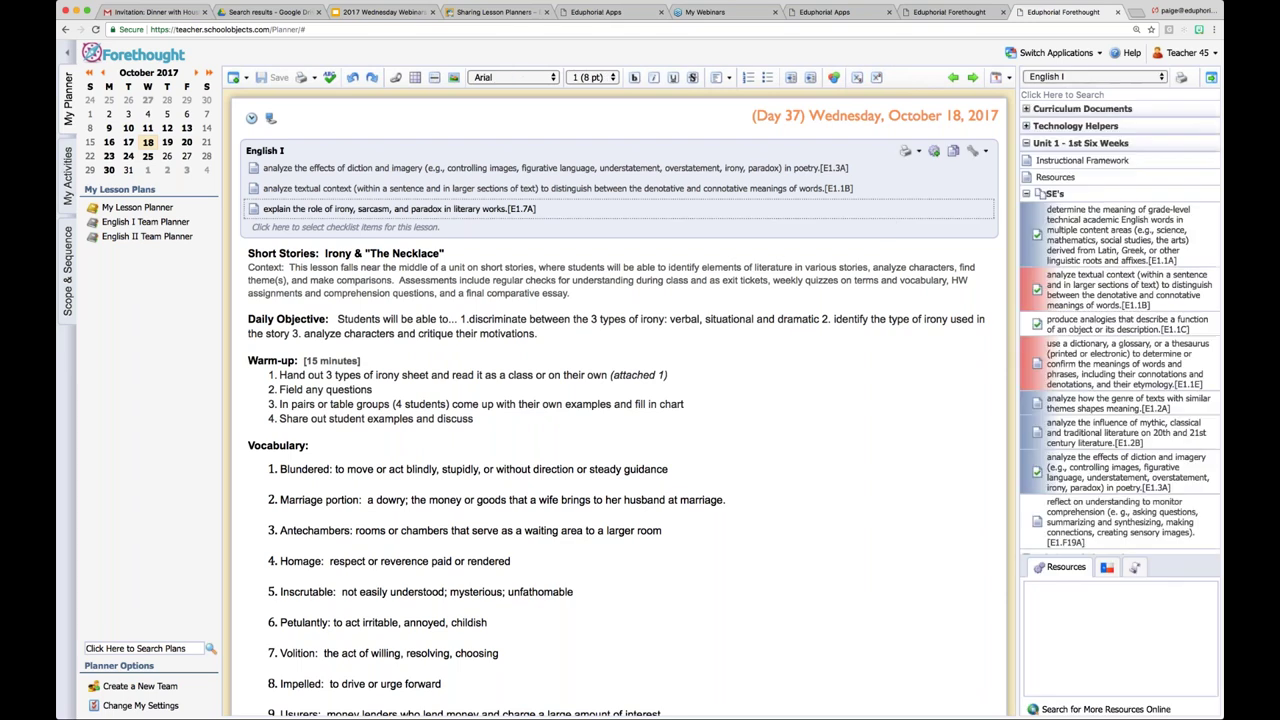
pyautogui.click(935, 153)
pyautogui.hotkey('ctrl', '+')
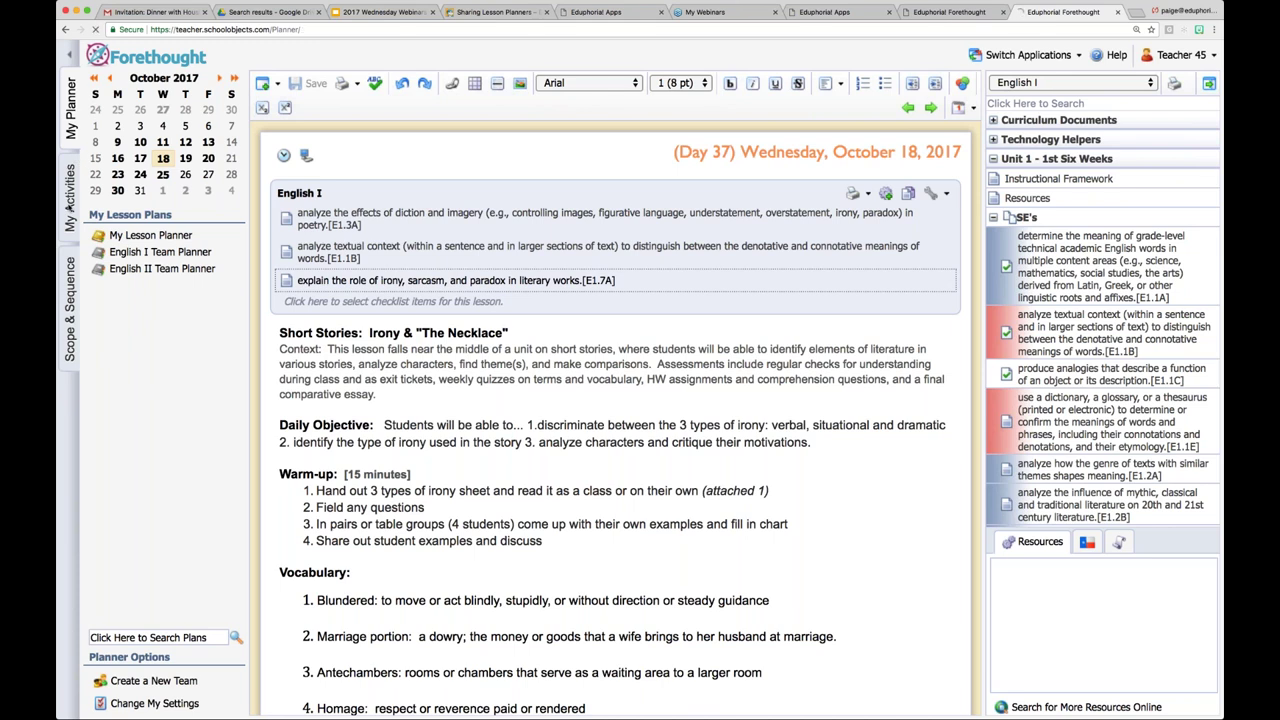
# Retitle the saved activity "Activity for English I" as Short Stories: Irony & "The Necklace", save it and refresh the activities list
pyautogui.click(70, 197)
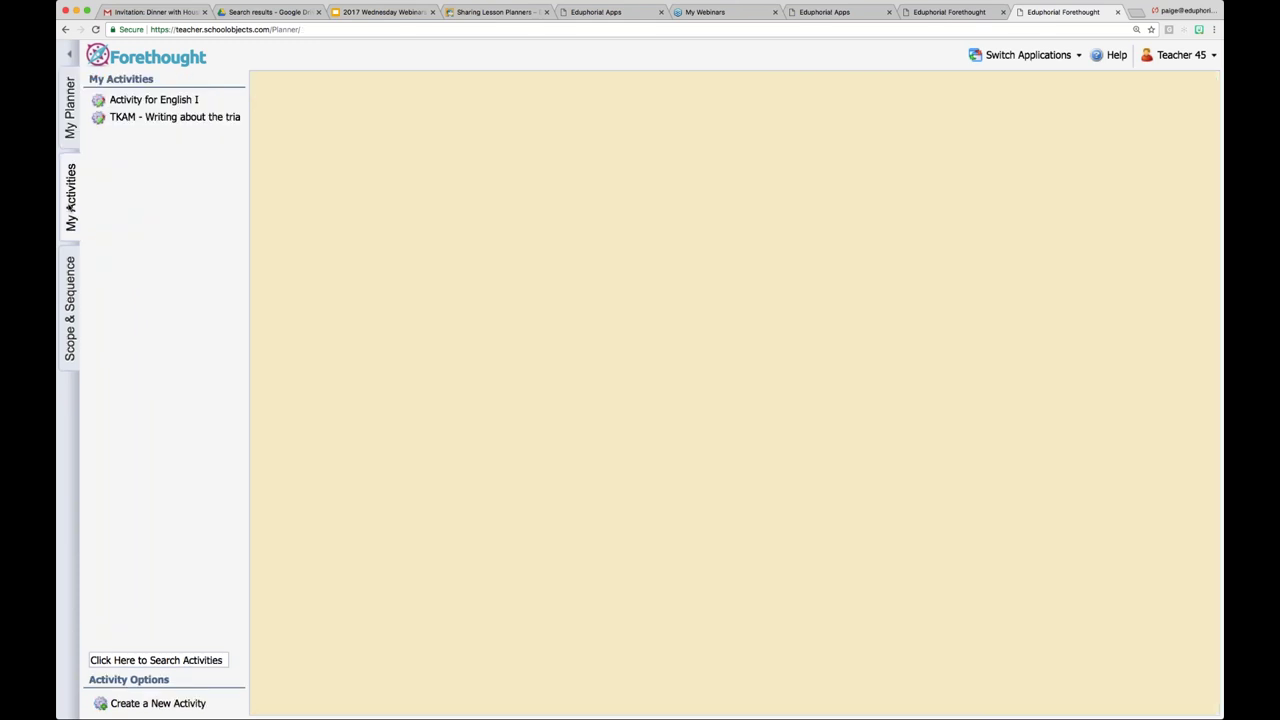
pyautogui.click(145, 102)
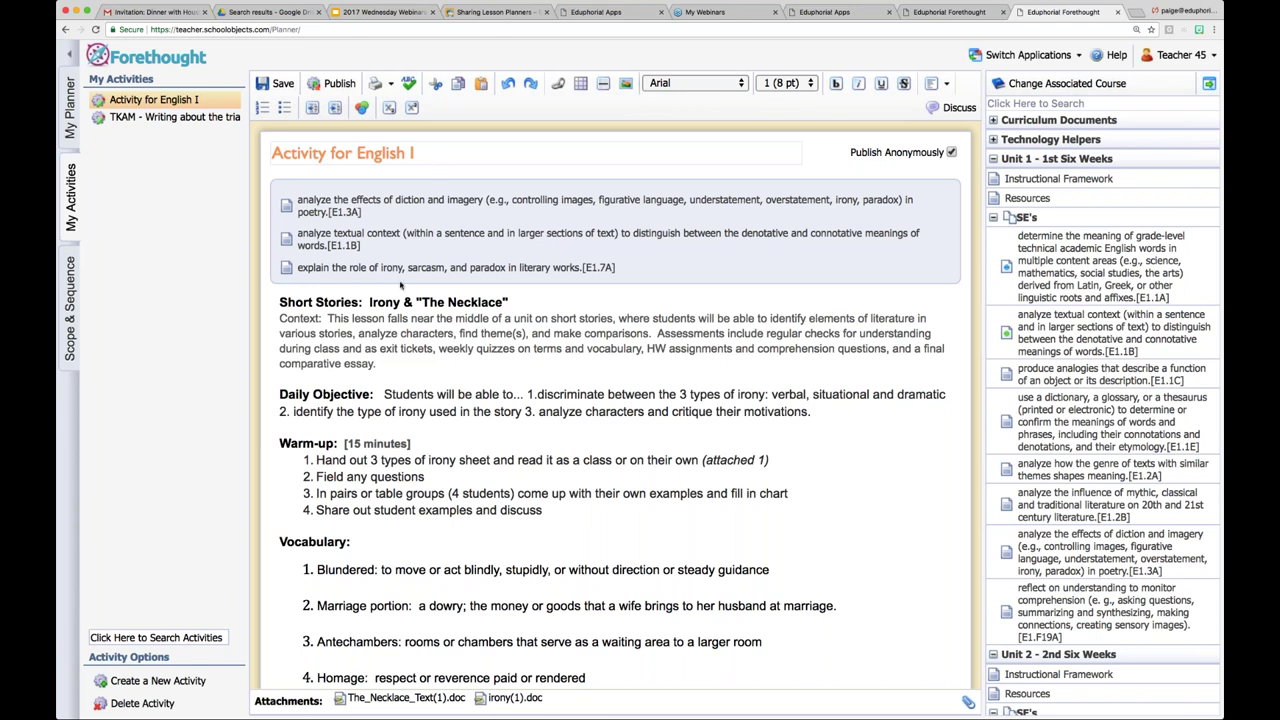
pyautogui.tripleClick(395, 302)
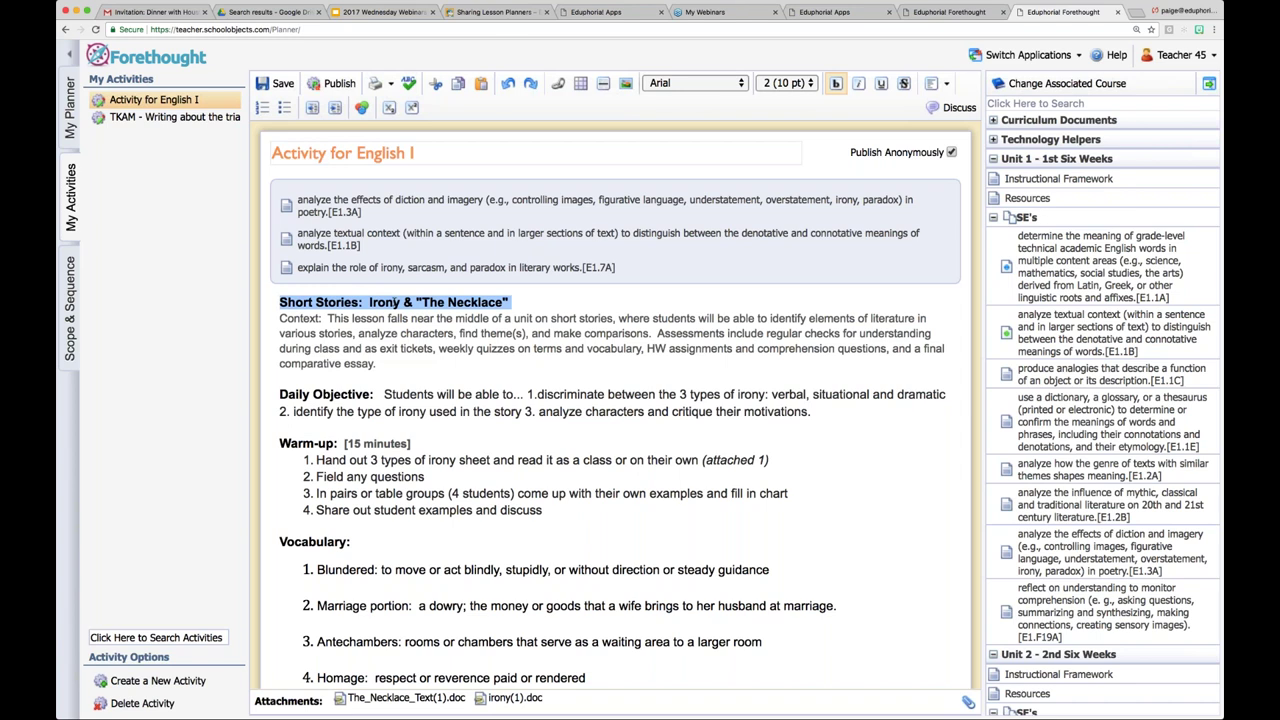
pyautogui.click(361, 152)
pyautogui.press('super+v')
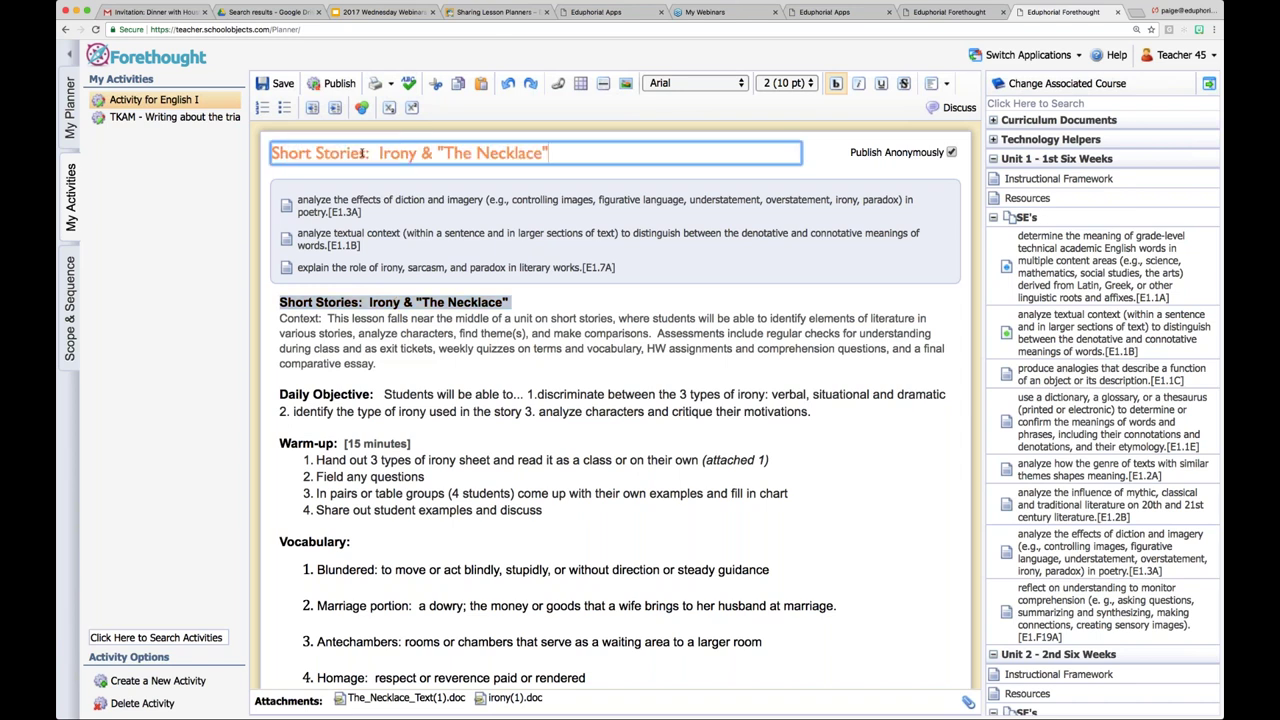
pyautogui.click(375, 234)
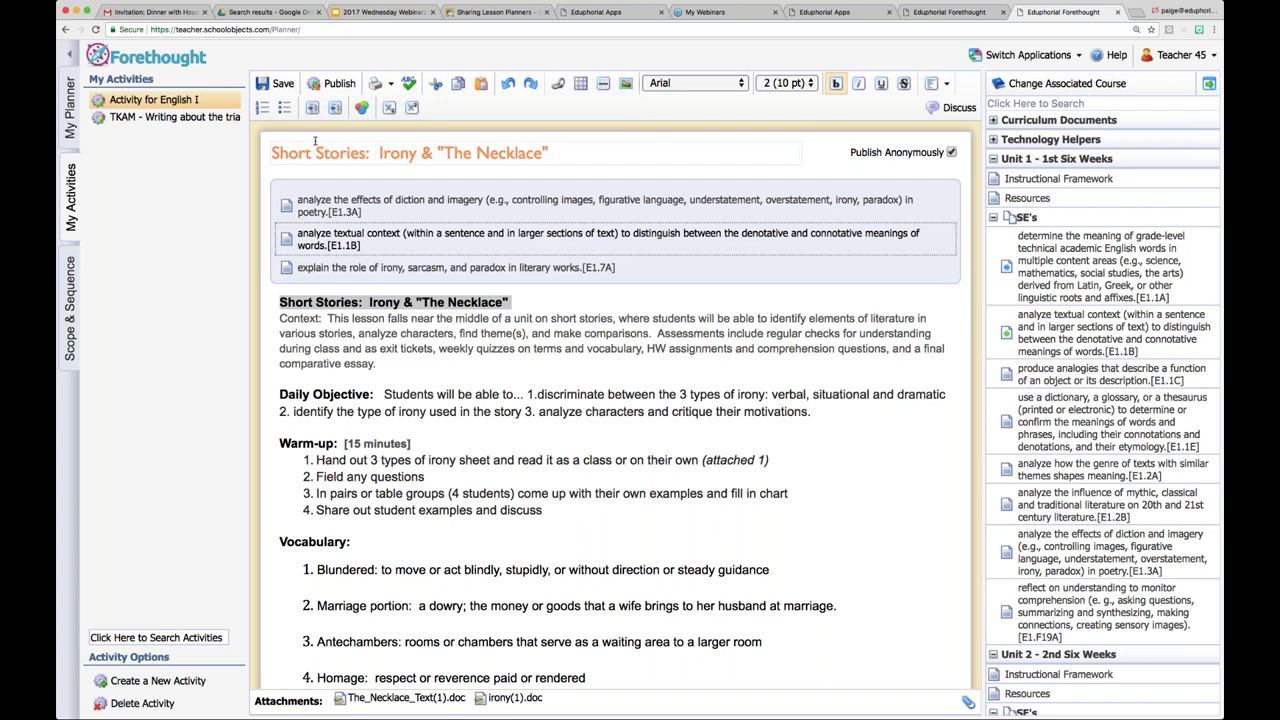
pyautogui.click(277, 87)
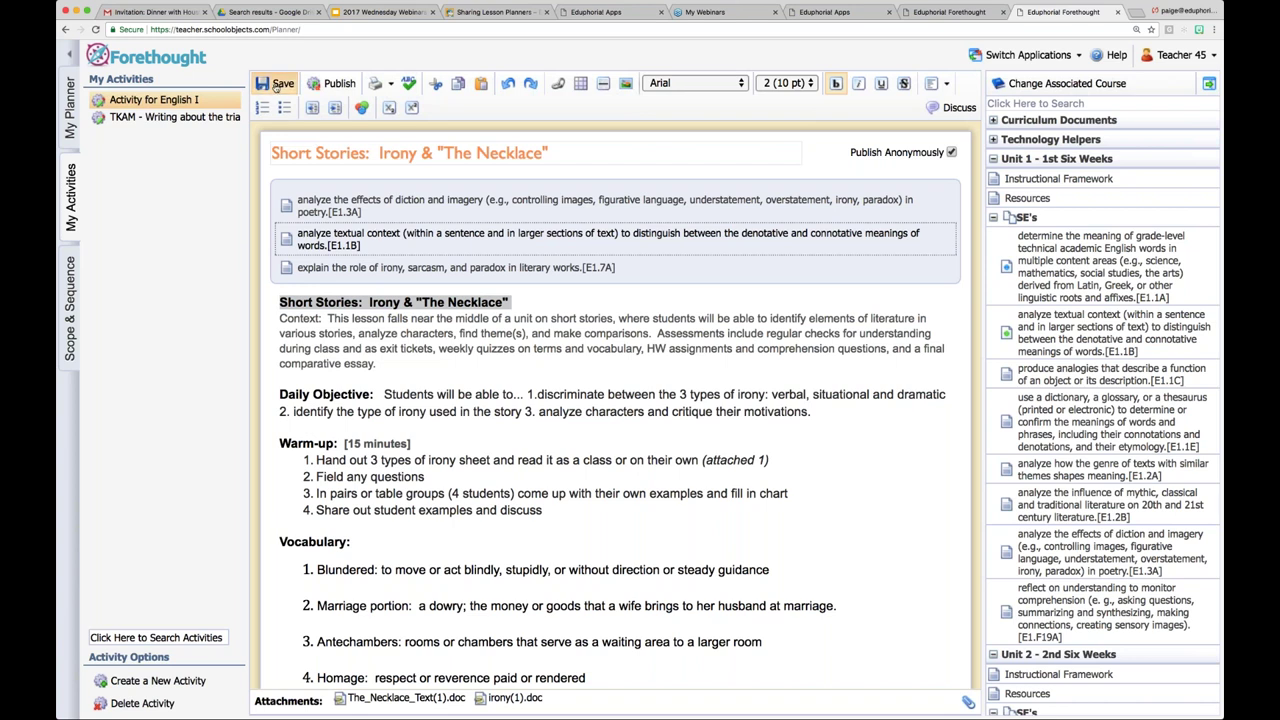
pyautogui.click(70, 125)
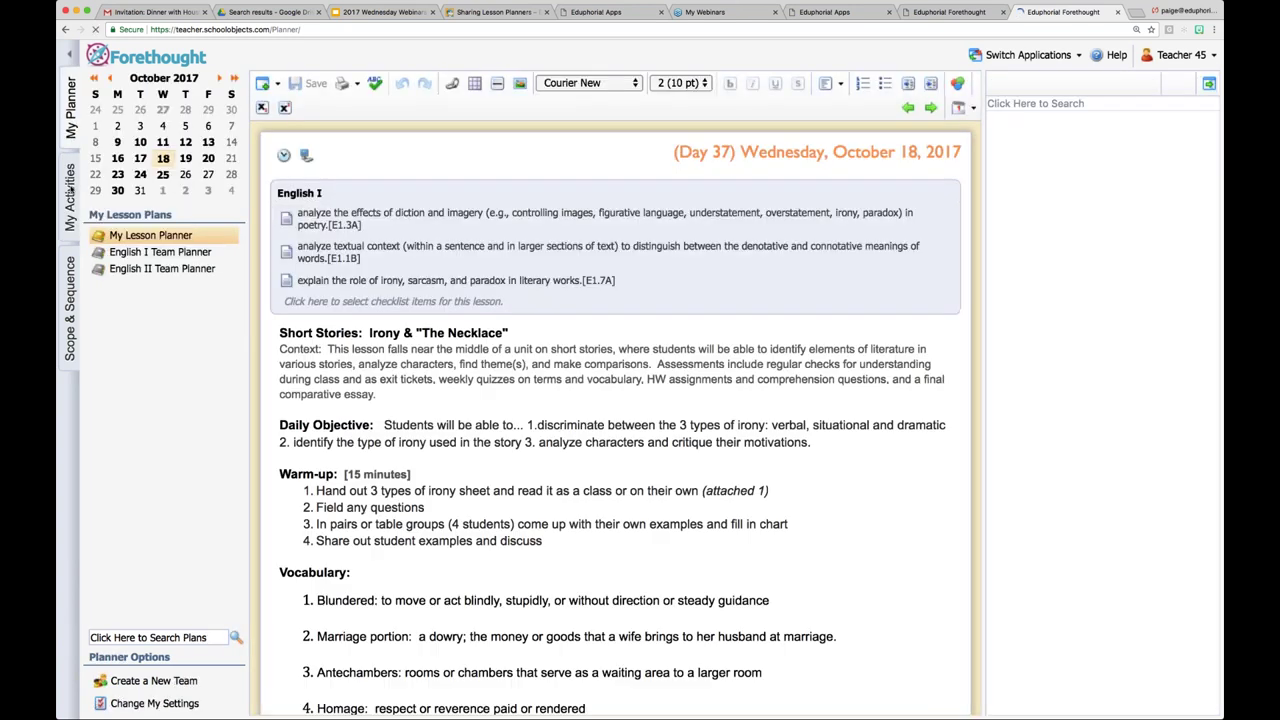
pyautogui.click(70, 195)
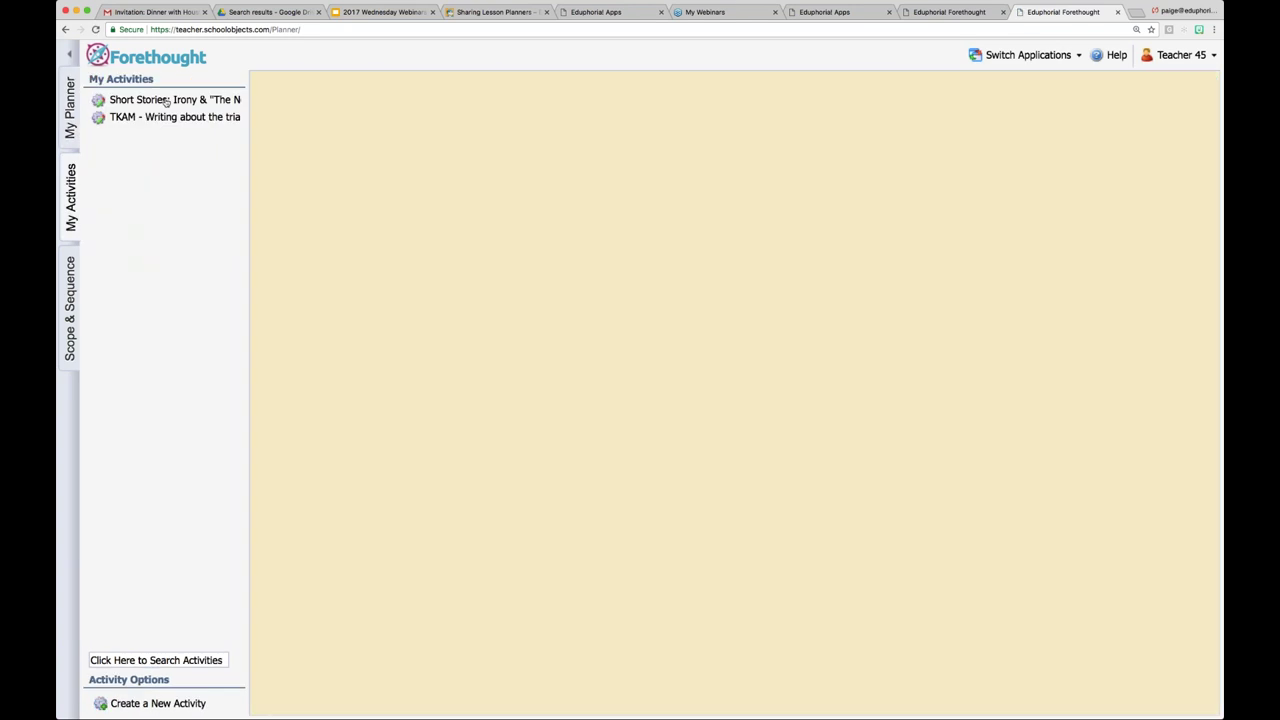
# Shorten the activity's title to Irony & "The Necklace", save it and refresh the activities list
pyautogui.click(230, 102)
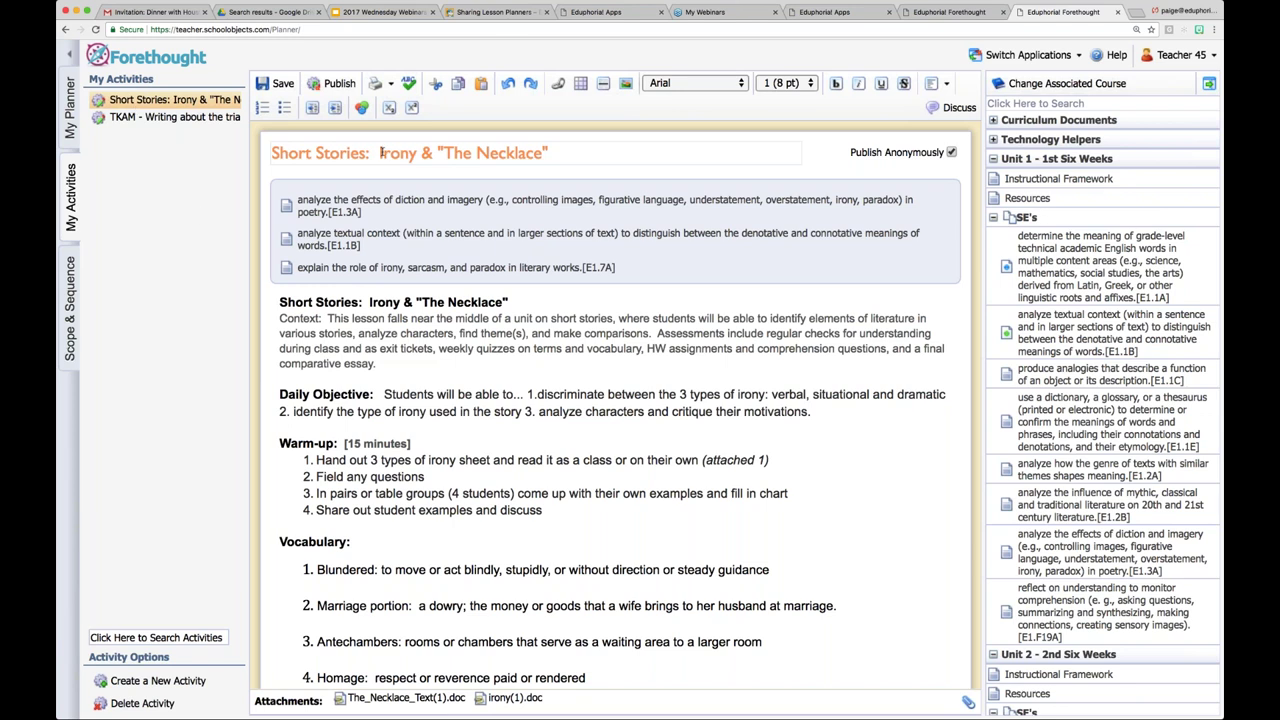
pyautogui.moveTo(380, 152); pyautogui.dragTo(250, 148)
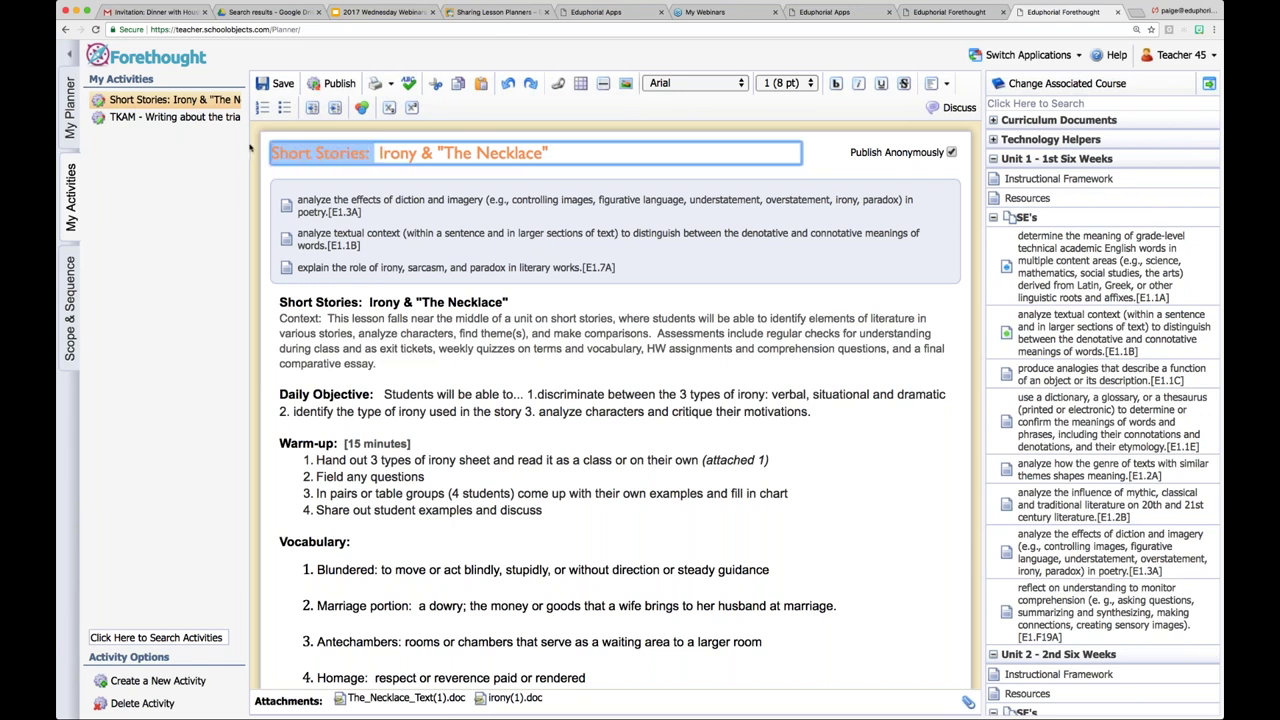
pyautogui.press('BackSpace')
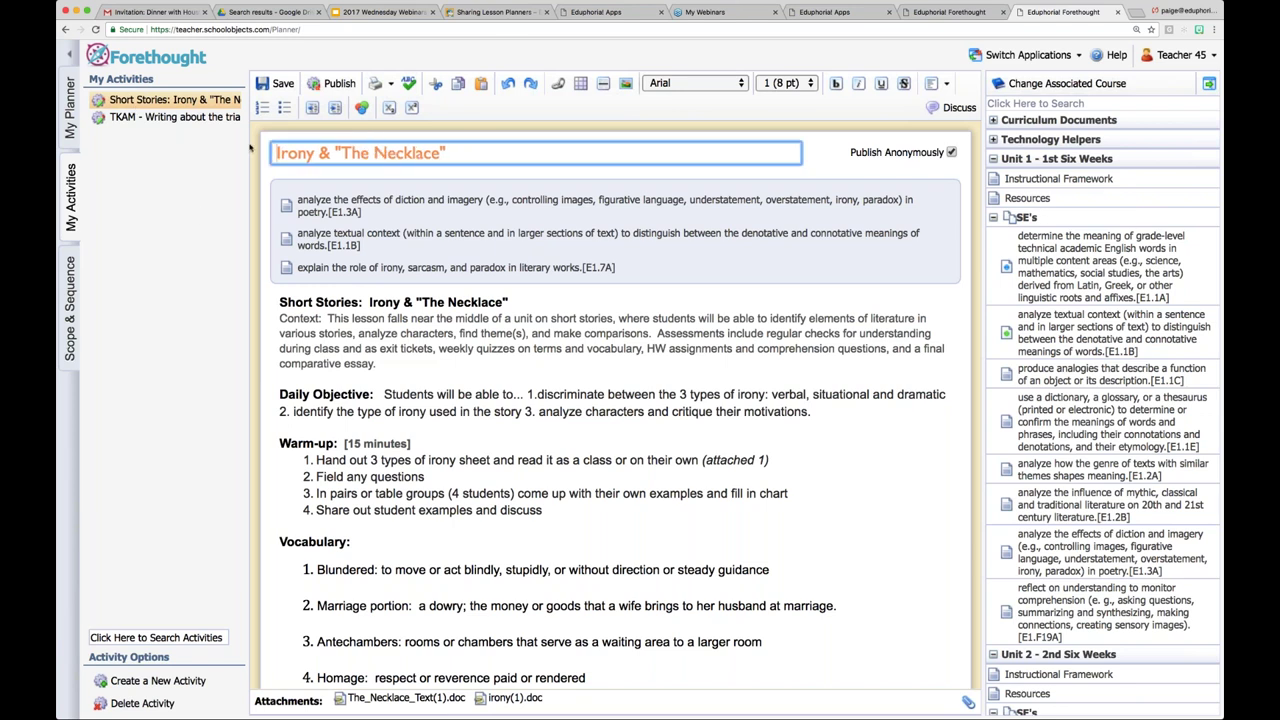
pyautogui.click(276, 84)
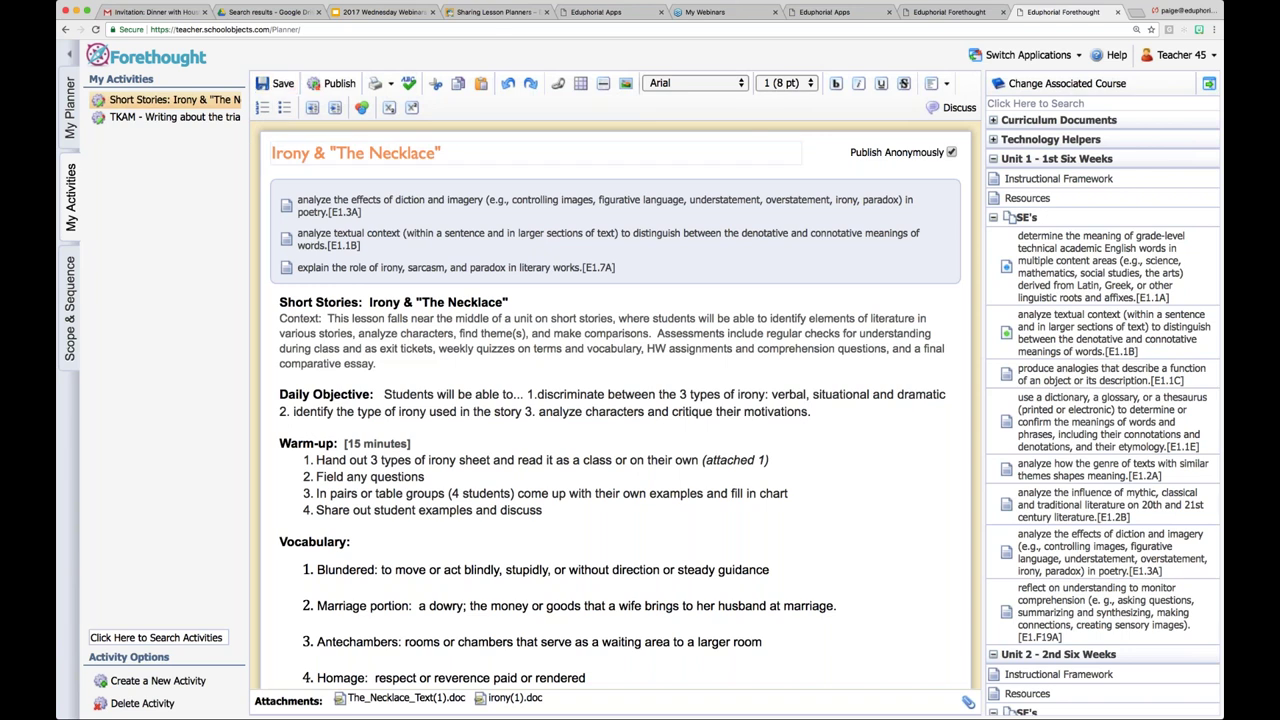
pyautogui.click(70, 104)
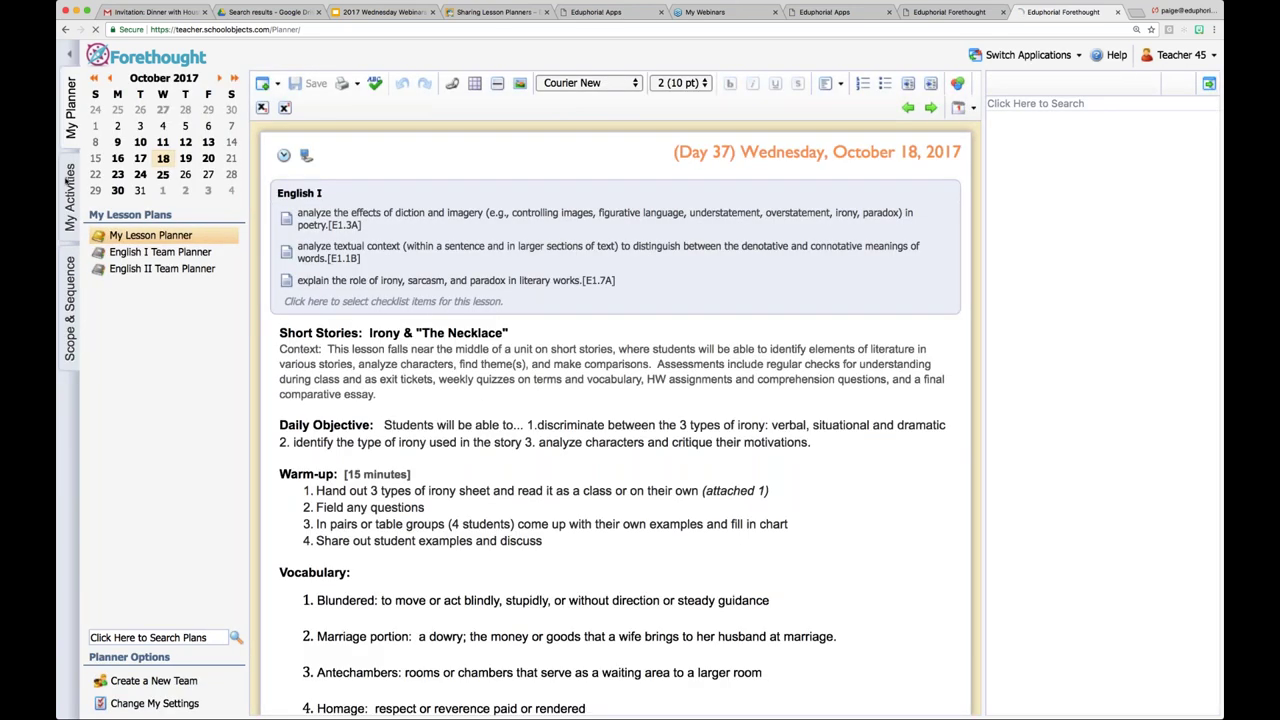
pyautogui.click(67, 180)
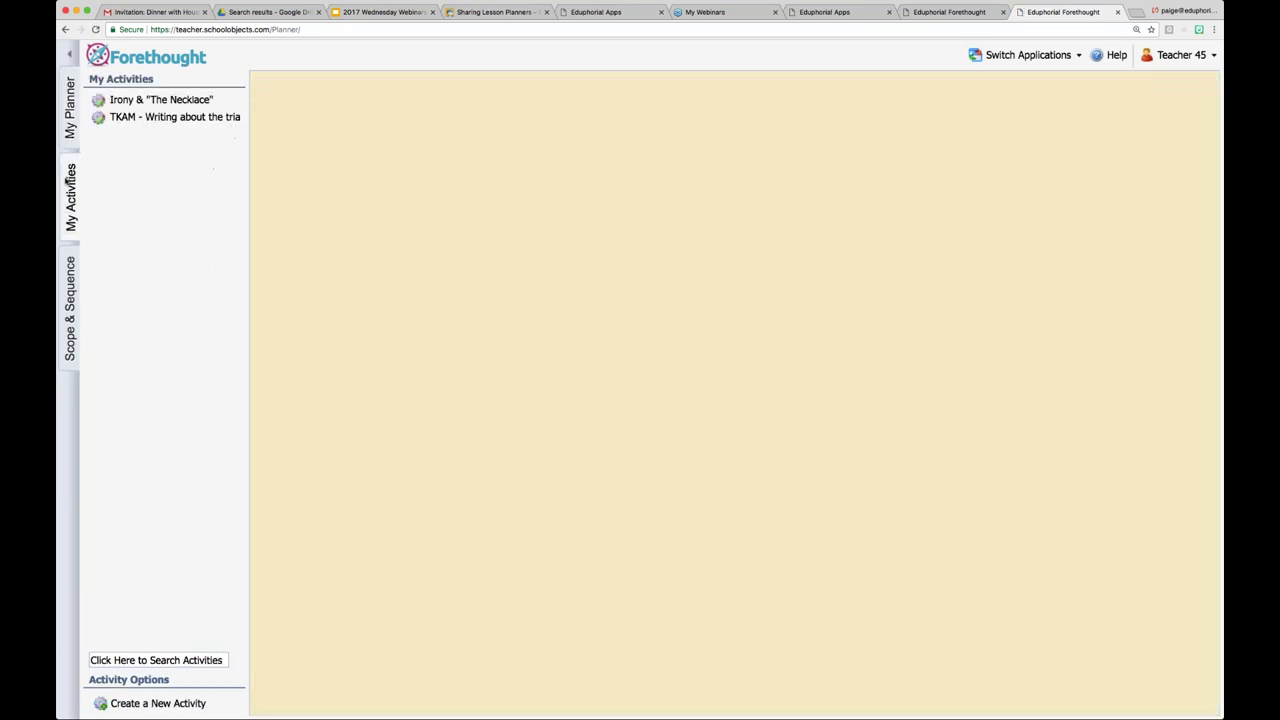
# Set E1.7A as the primary learning standard of the Irony & "The Necklace" activity, look through its contents and save it
pyautogui.click(169, 104)
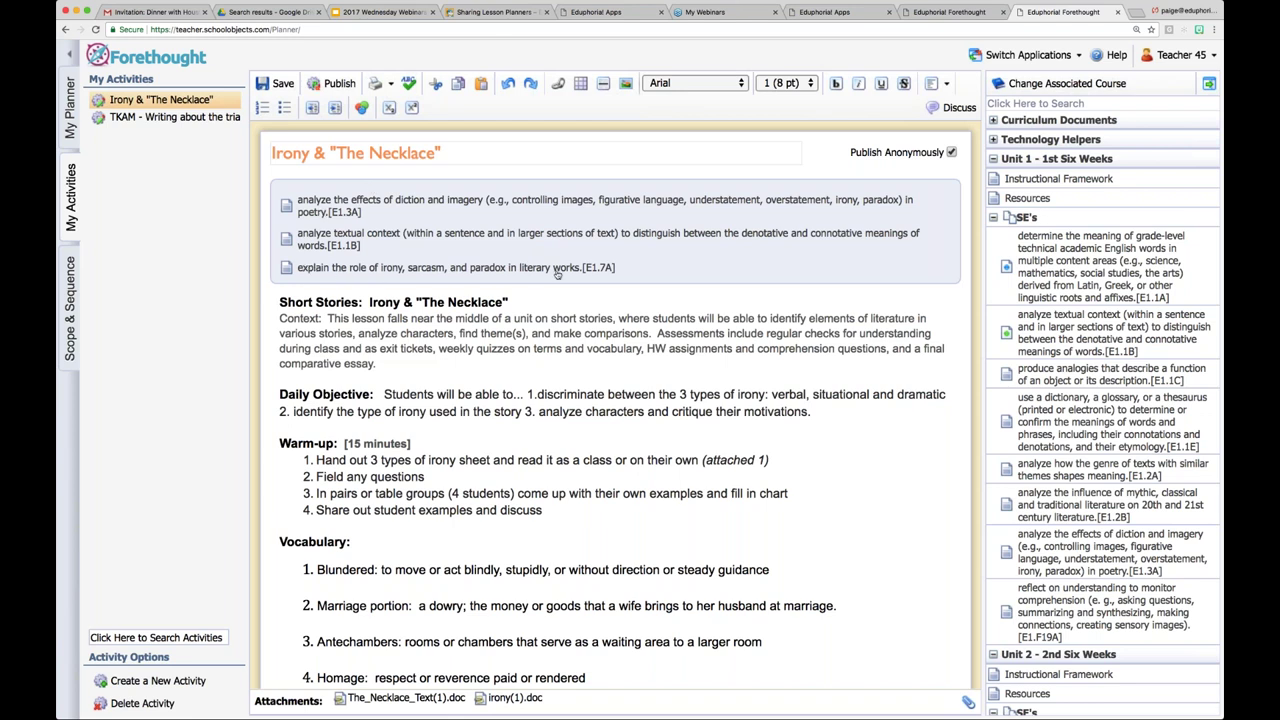
pyautogui.click(388, 270)
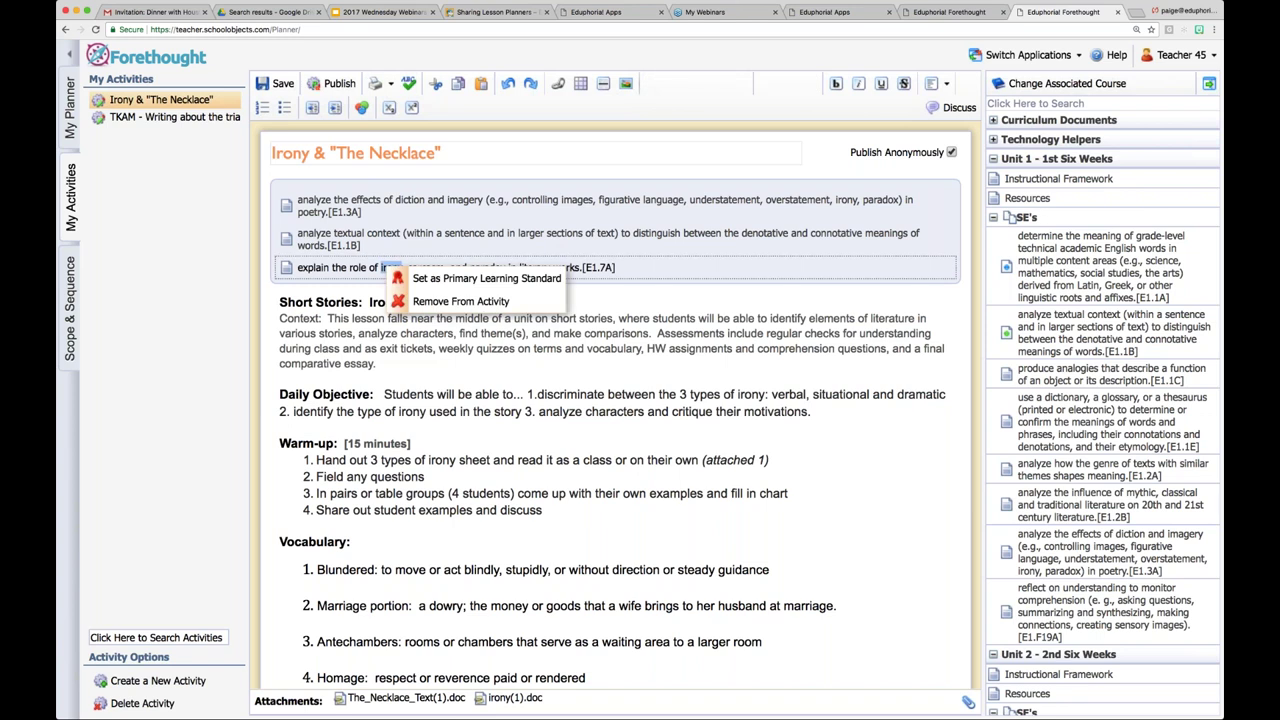
pyautogui.click(416, 280)
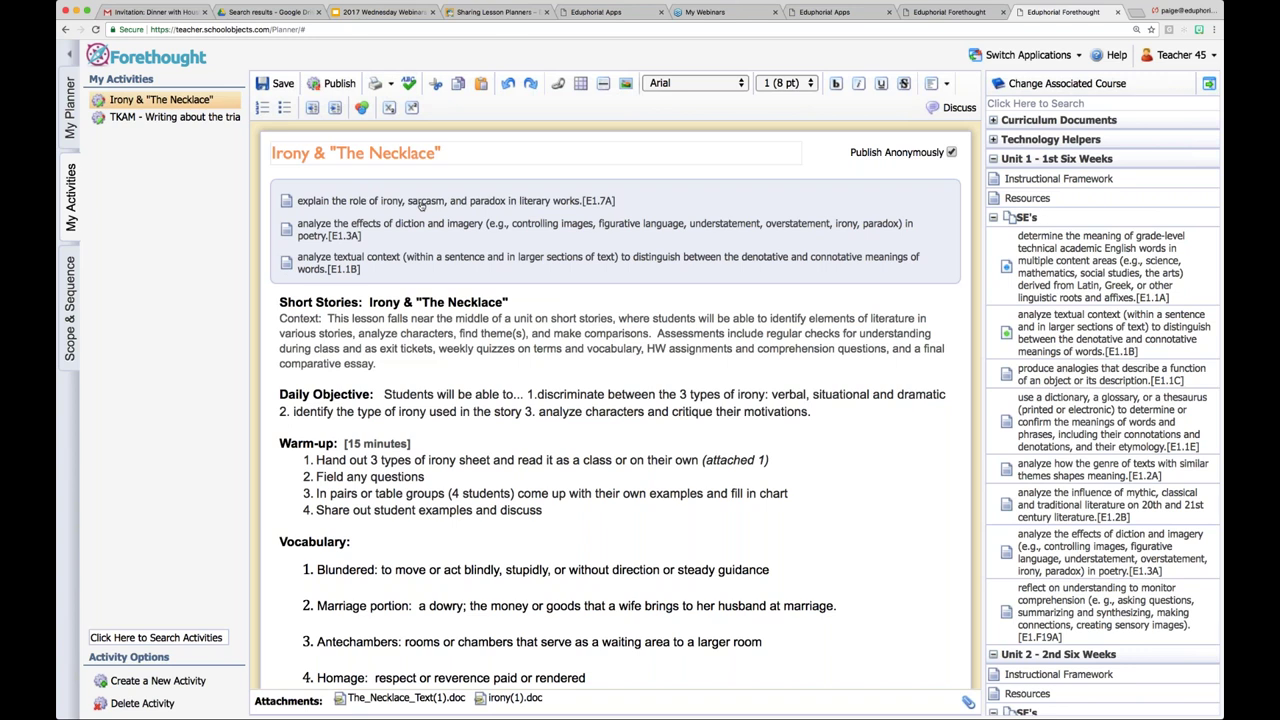
pyautogui.click(278, 83)
pyautogui.scroll(-5, 400, 493)
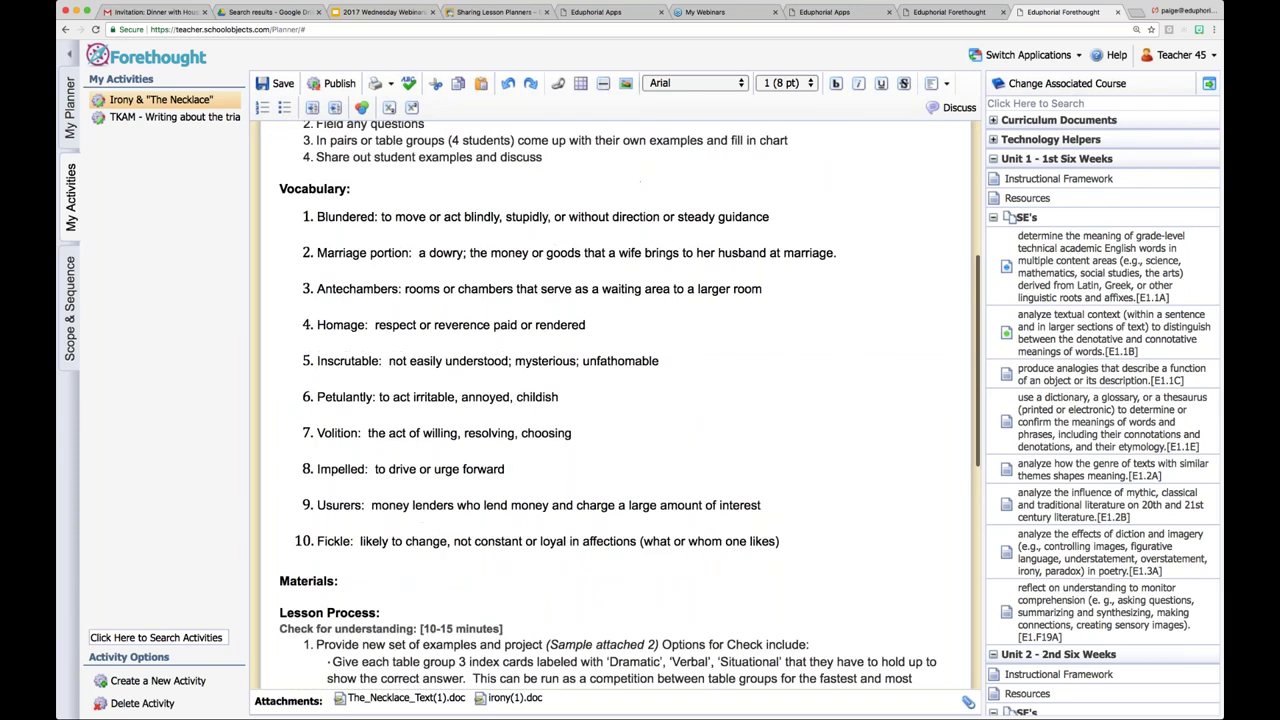
pyautogui.scroll(3, 432, 628)
pyautogui.scroll(-2, 432, 628)
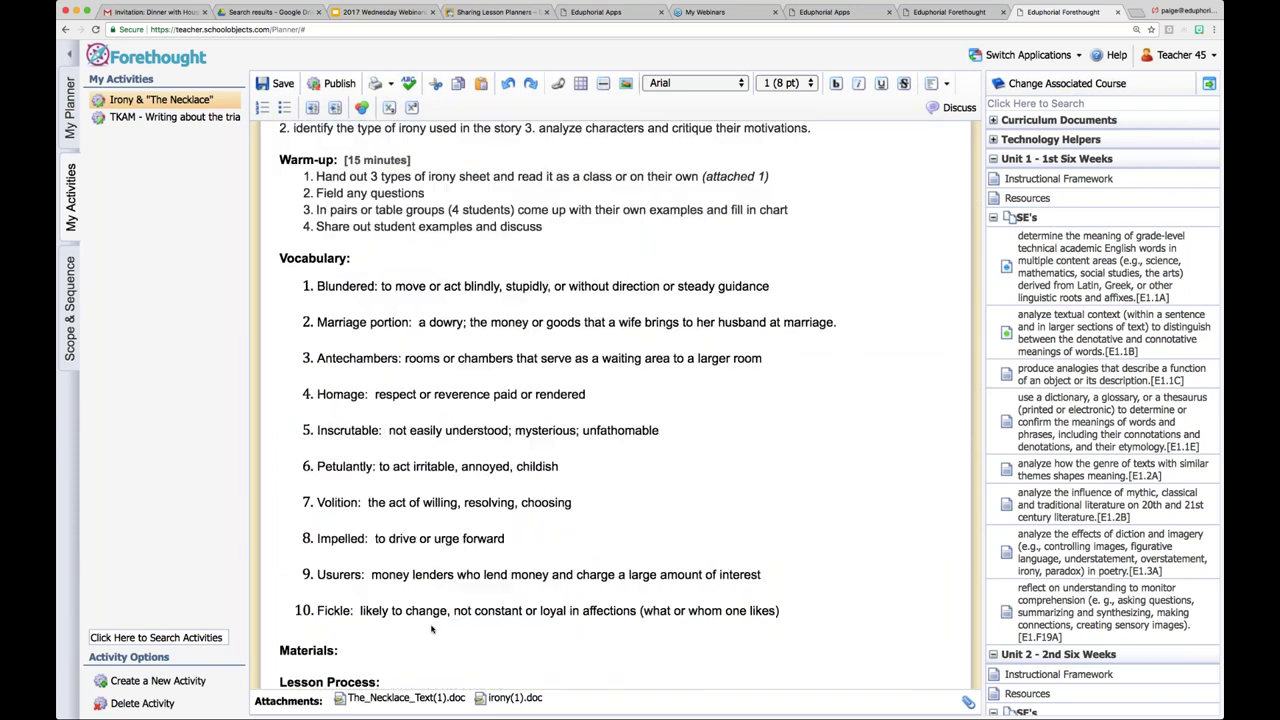
pyautogui.scroll(5, 432, 628)
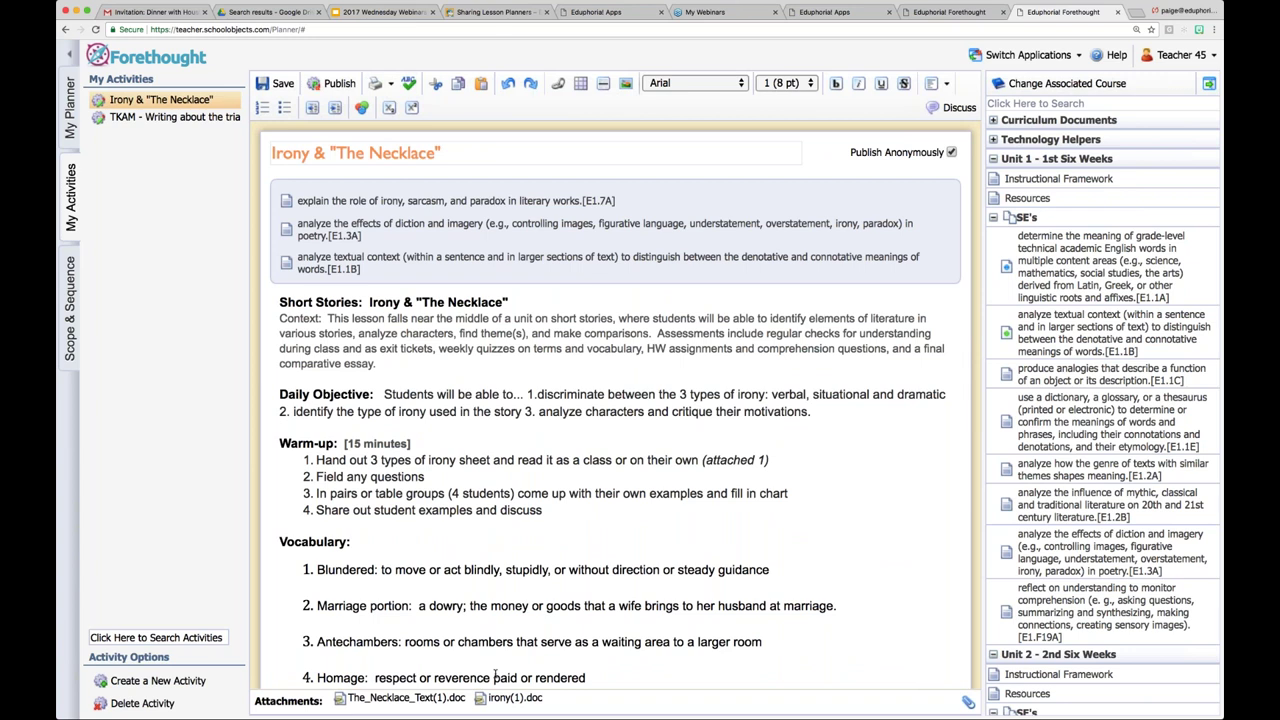
pyautogui.click(284, 86)
# View the planner for Monday, September 3, 2018, and check the primary learning standard of the Irony & "The Necklace" activity
pyautogui.click(70, 115)
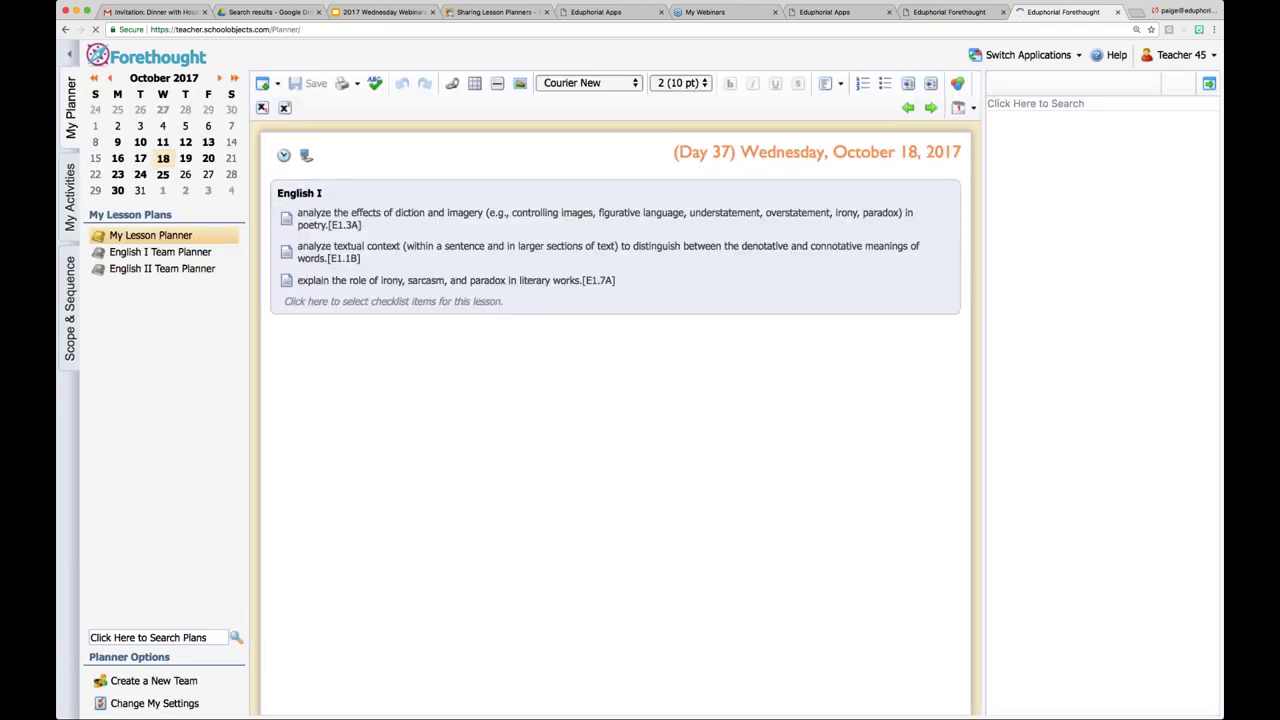
pyautogui.click(233, 78)
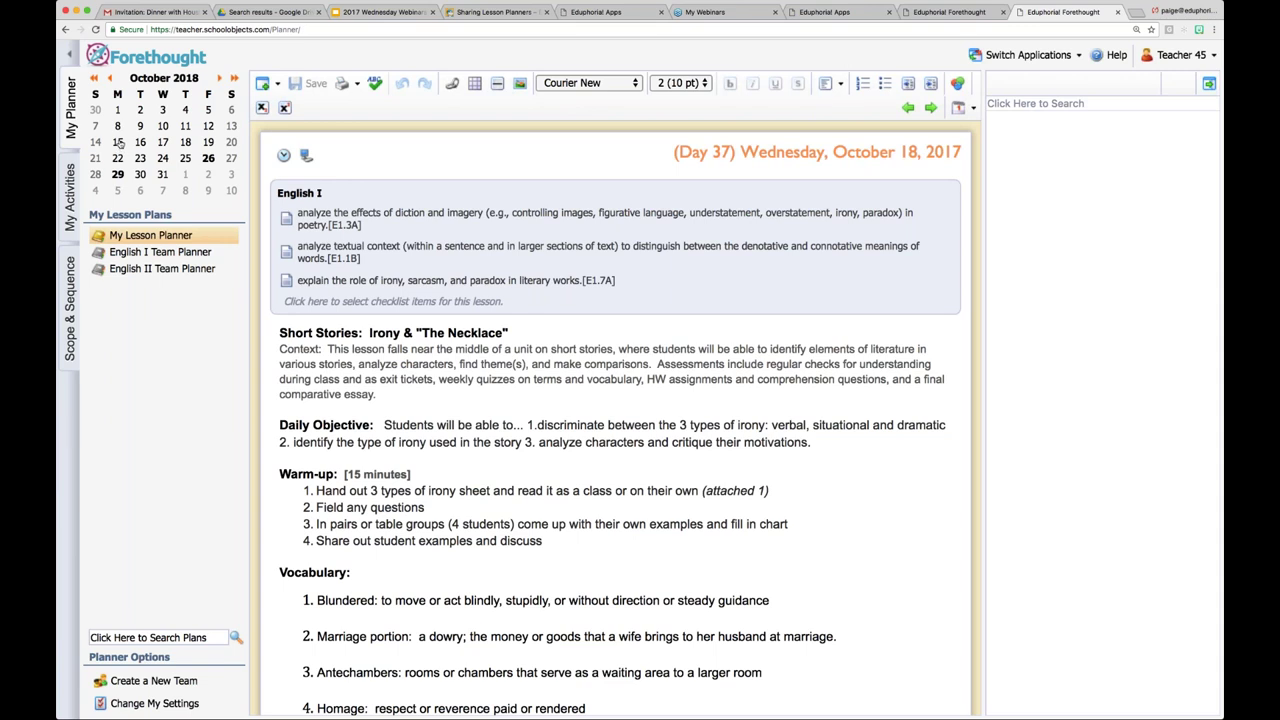
pyautogui.click(110, 78)
pyautogui.click(110, 78)
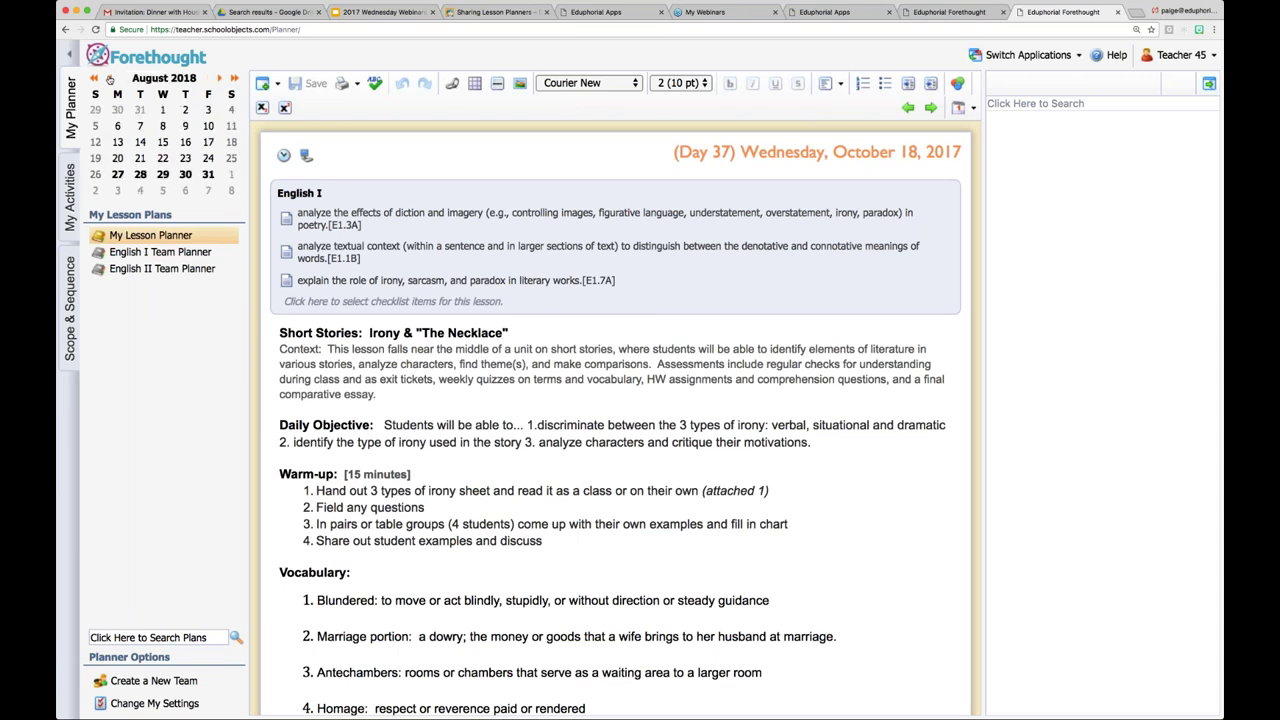
pyautogui.click(118, 191)
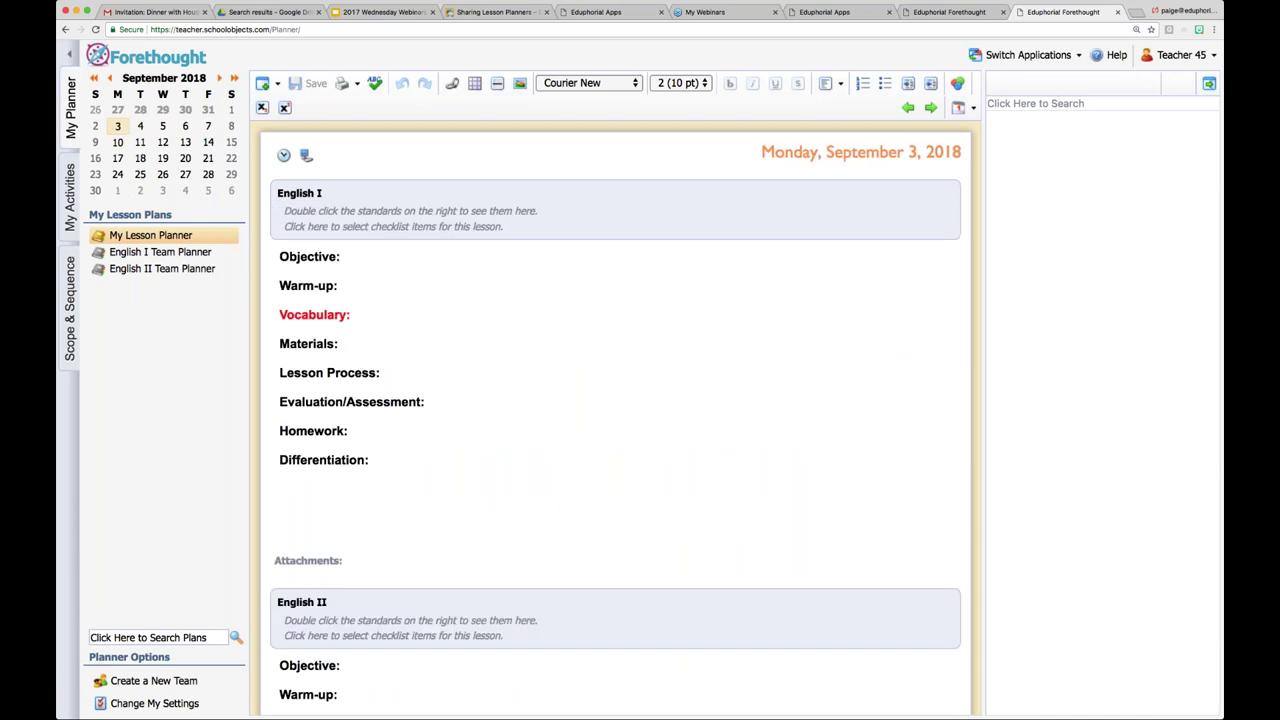
pyautogui.click(71, 200)
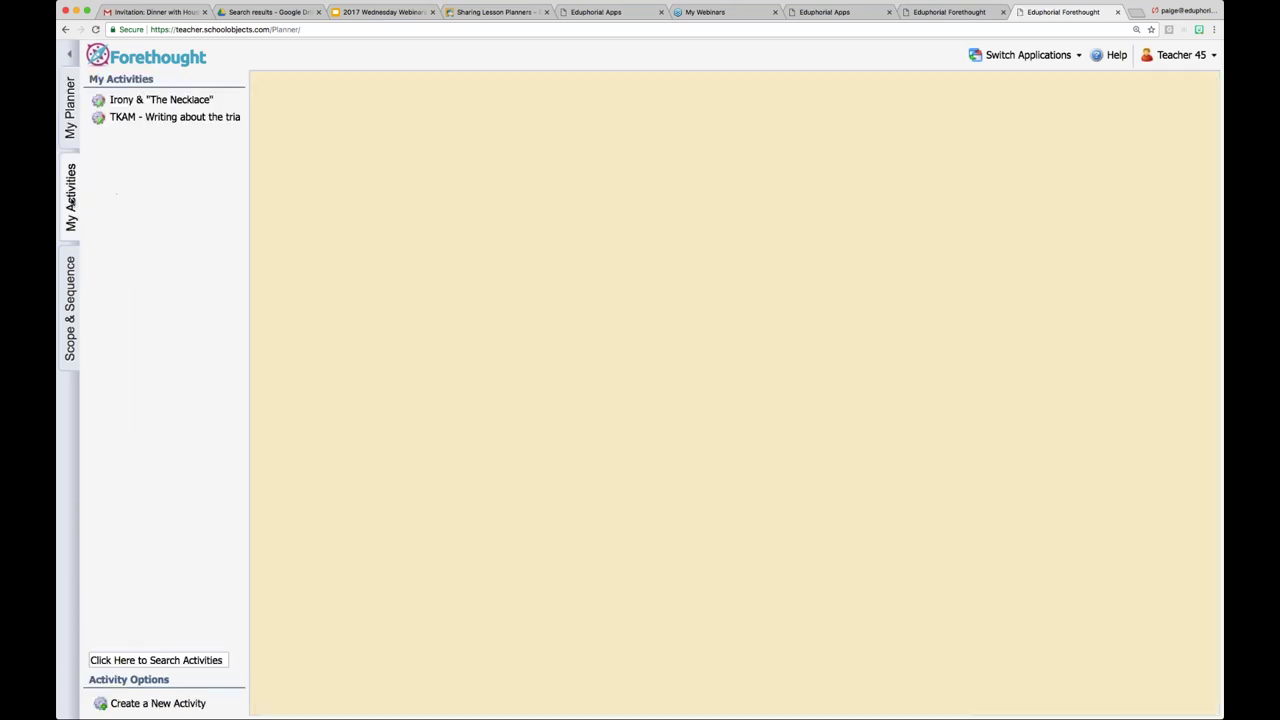
pyautogui.click(140, 99)
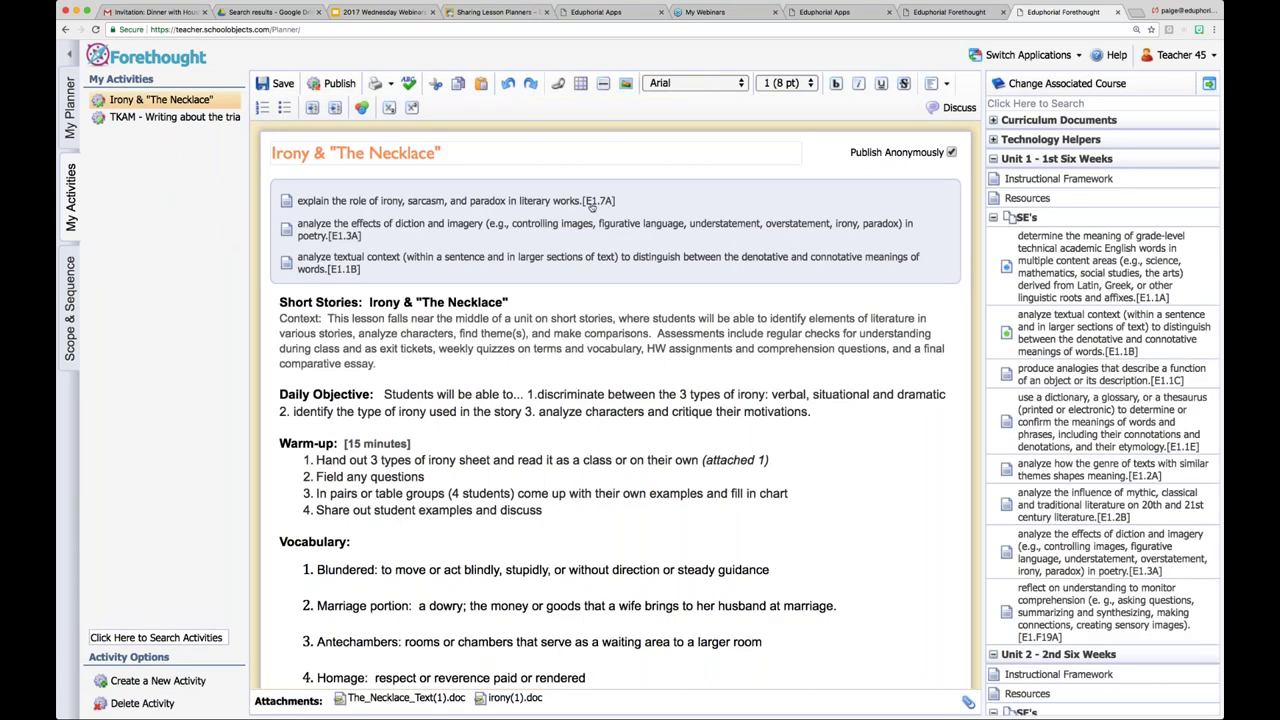
# Open the lesson planner for Monday, September 3, 2018, and activate its English I lesson
pyautogui.click(72, 132)
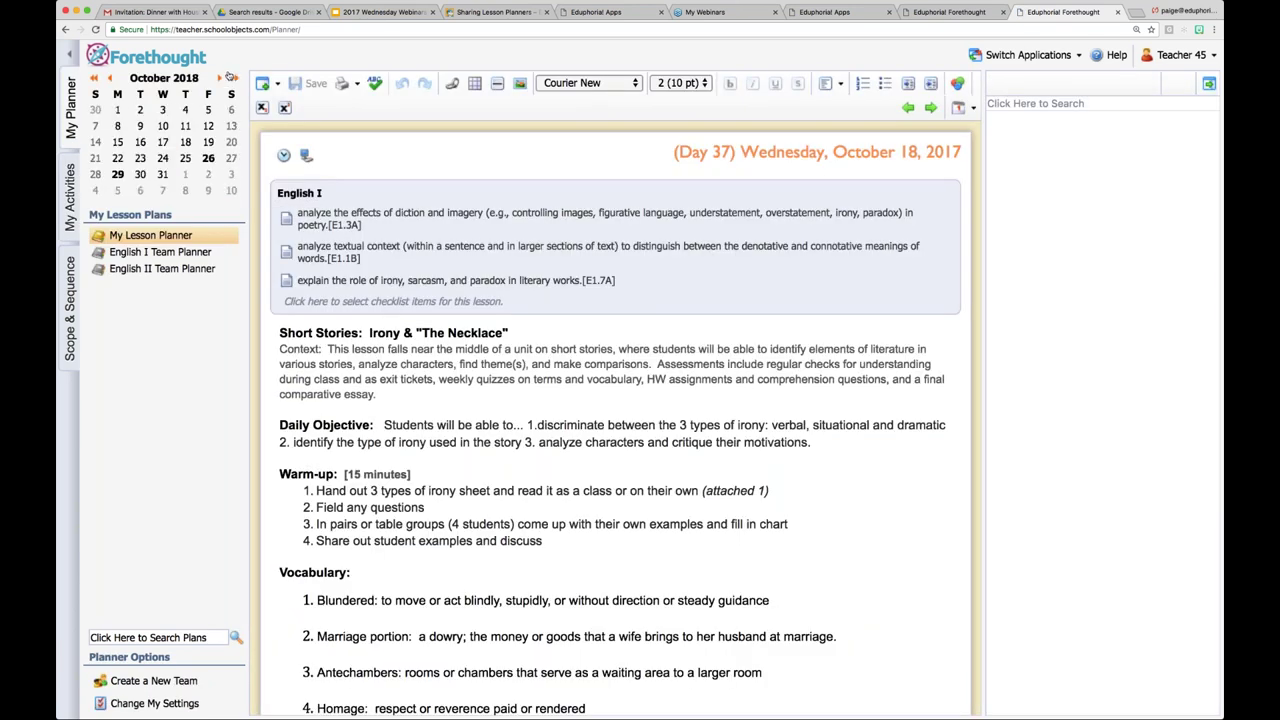
pyautogui.click(110, 79)
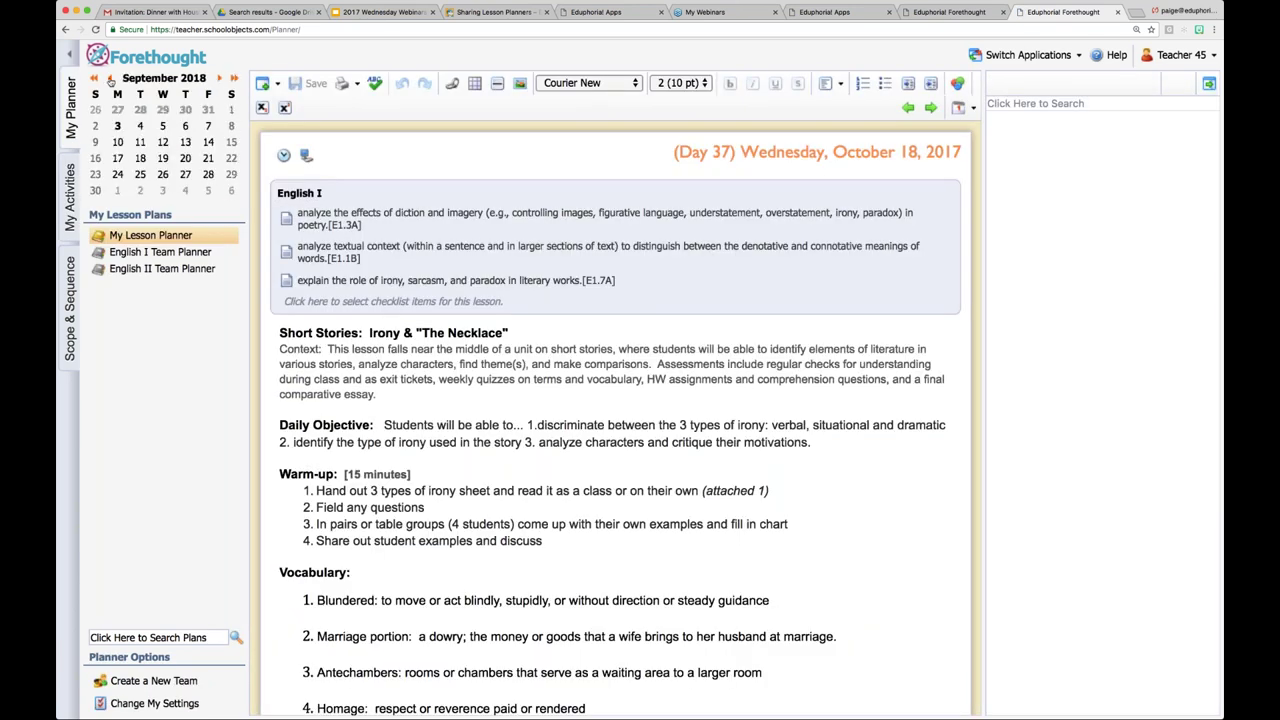
pyautogui.click(118, 126)
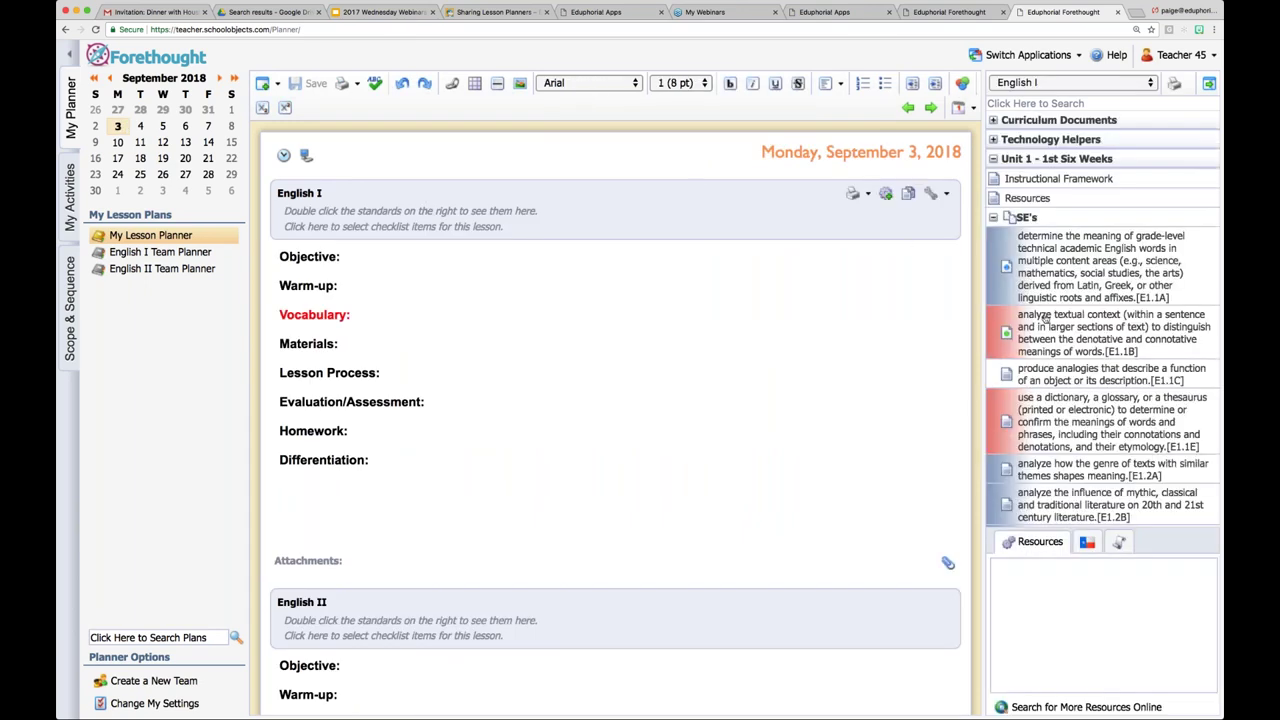
# Select standard E1.7A under Unit 2 - 2nd Six Weeks, add its Irony & "The Necklace" activity to the English I lesson and review the plan
pyautogui.click(995, 217)
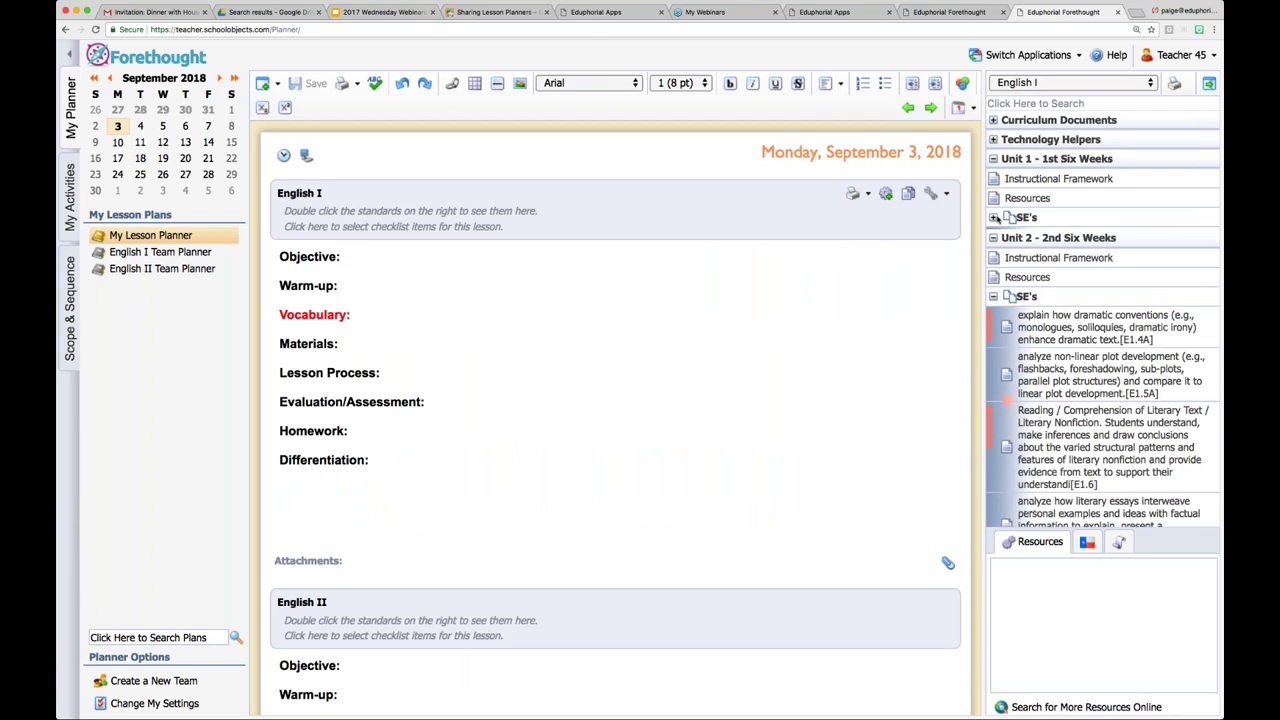
pyautogui.scroll(-3, 1027, 310)
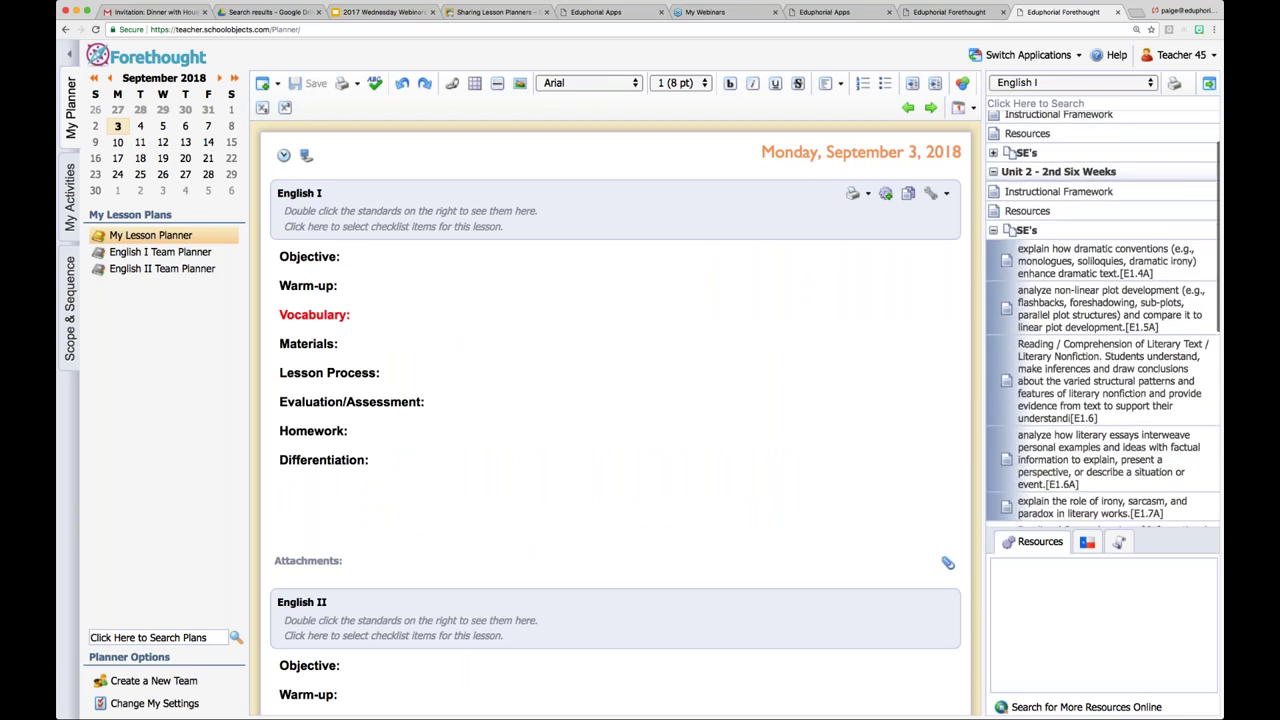
pyautogui.click(1072, 430)
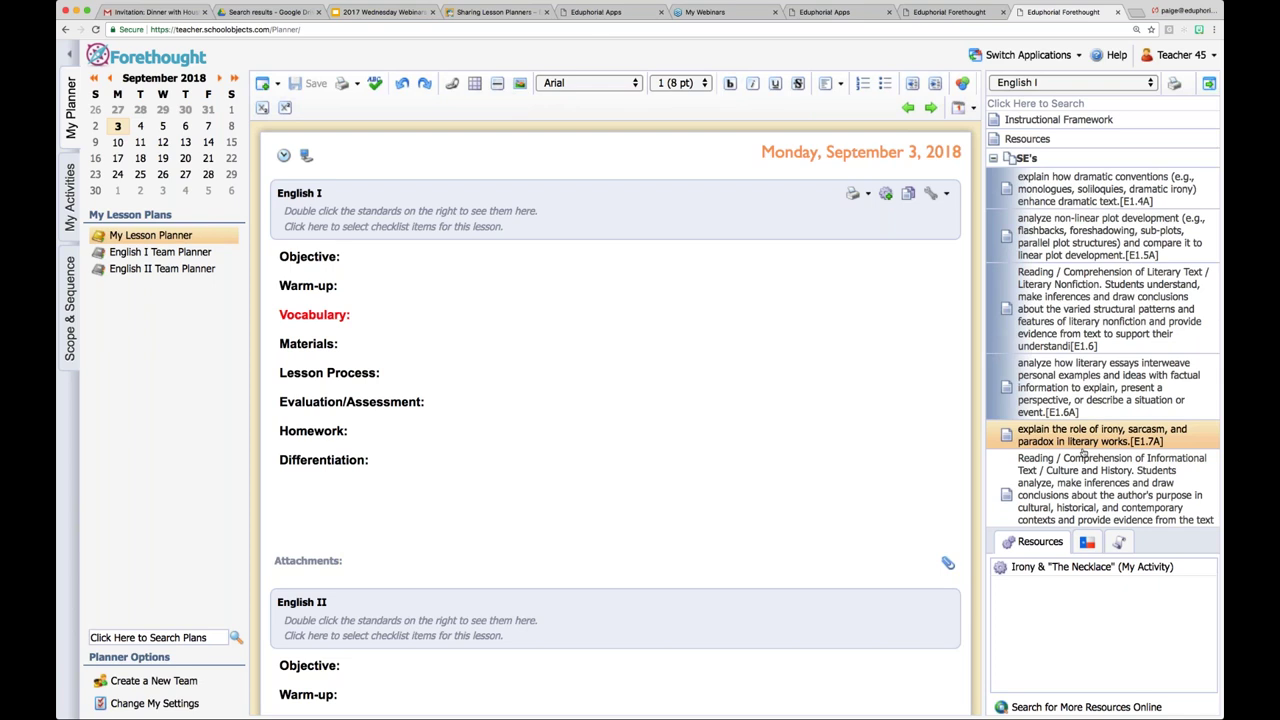
pyautogui.click(1035, 568)
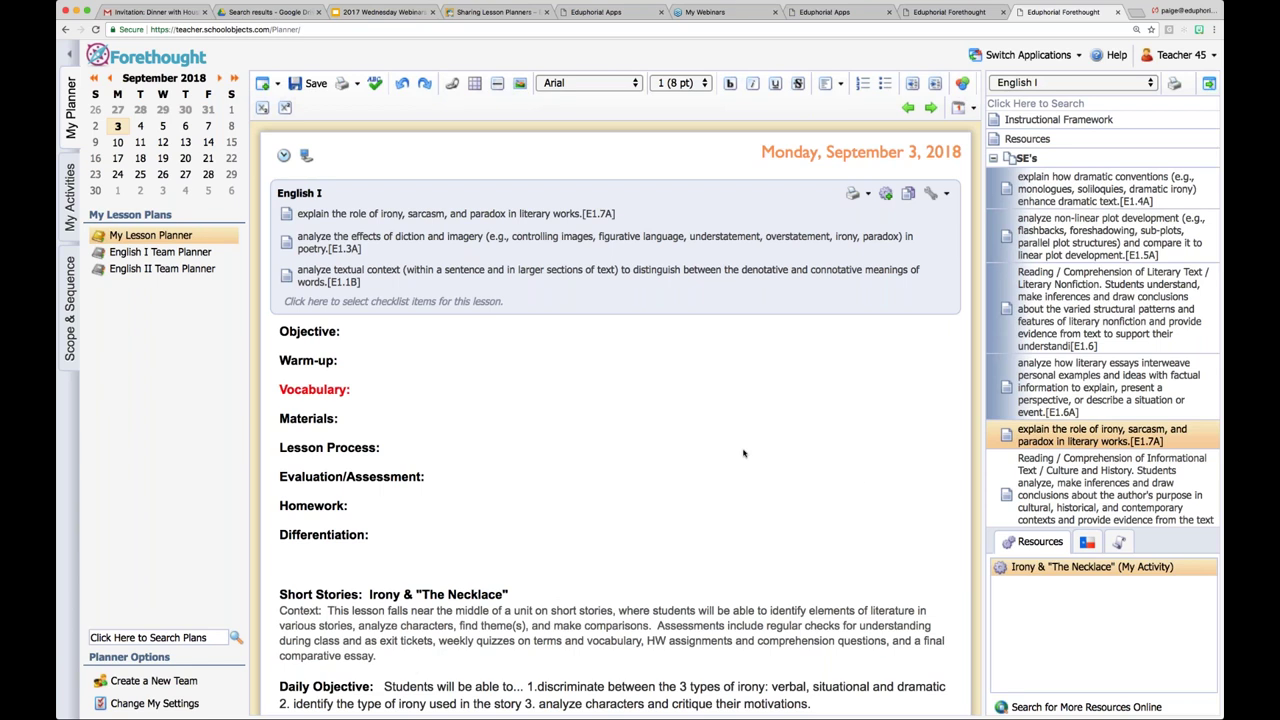
pyautogui.scroll(-1, 574, 517)
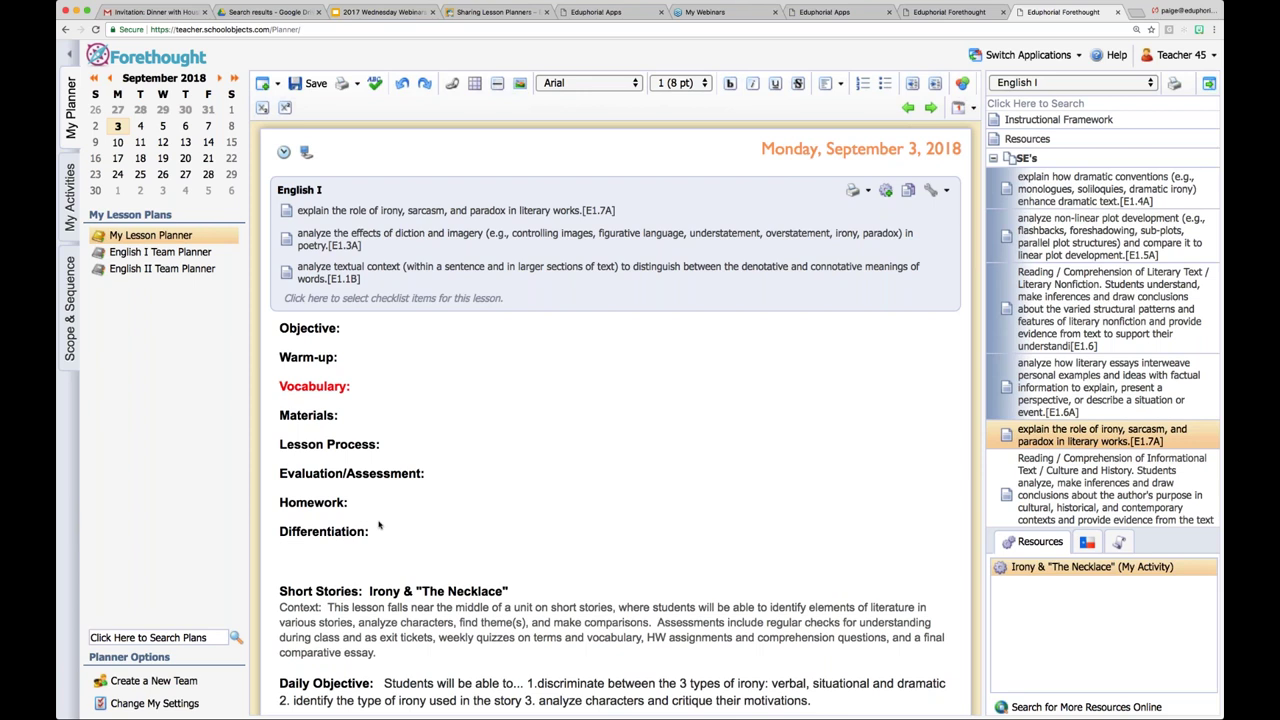
pyautogui.scroll(-5, 379, 524)
pyautogui.scroll(4, 379, 524)
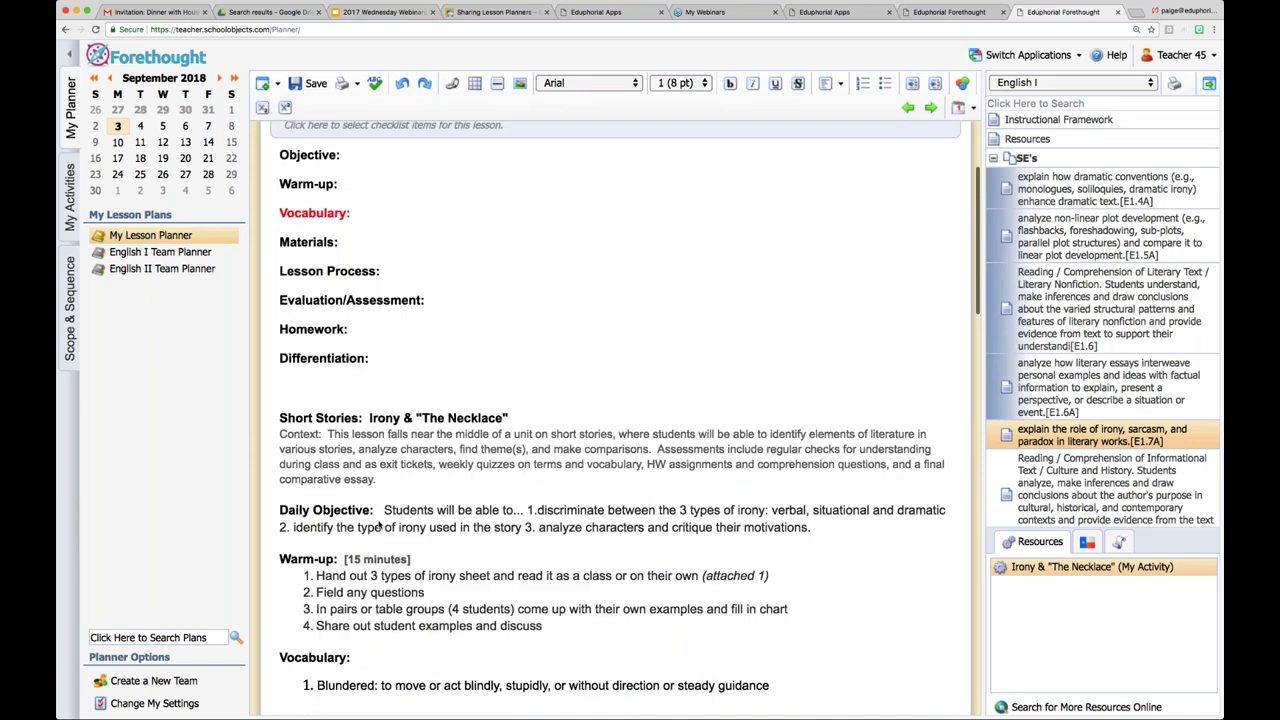
# Delete the empty template headings, from Objective to Differentiation, above the Irony & "The Necklace" plan in the September 3, 2018 lesson
pyautogui.scroll(1, 379, 524)
pyautogui.moveTo(296, 480); pyautogui.dragTo(269, 235)
pyautogui.press('BackSpace')
pyautogui.scroll(2, 625, 414)
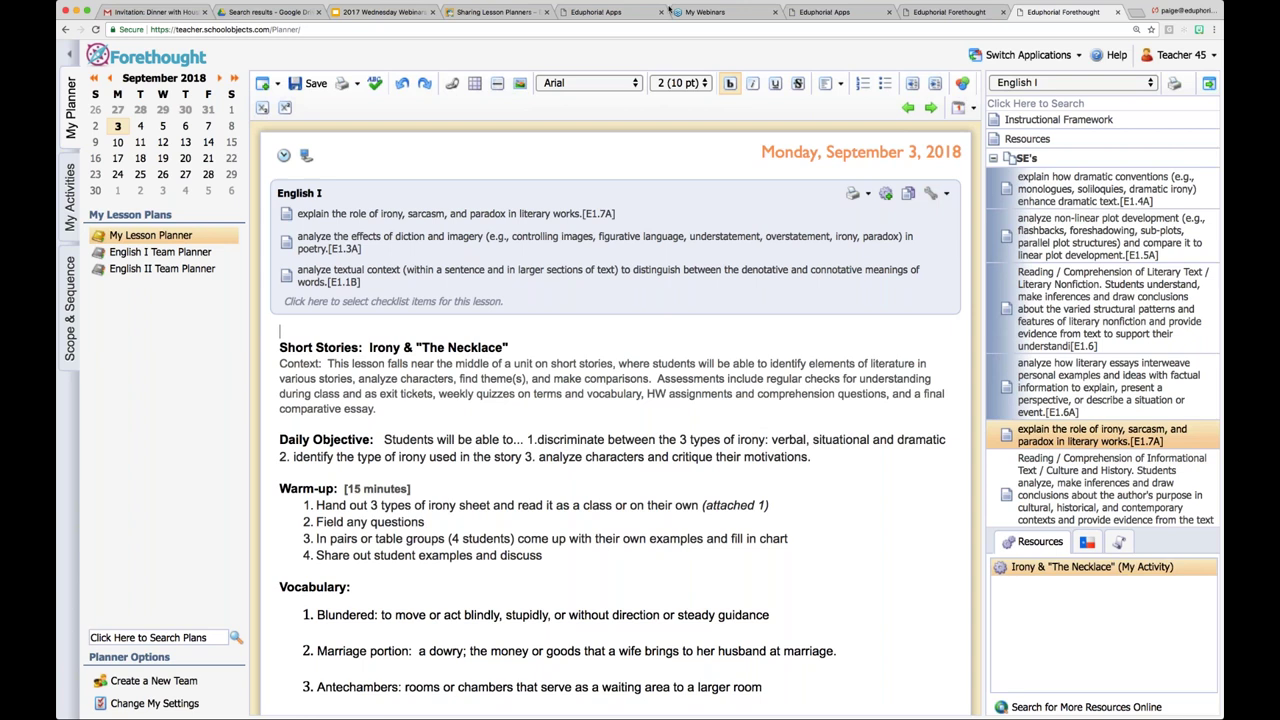
# Switch to the Eduphoria help center and open the My Activities Tab article from the full Forethought For Teachers list
pyautogui.click(473, 12)
pyautogui.click(350, 480)
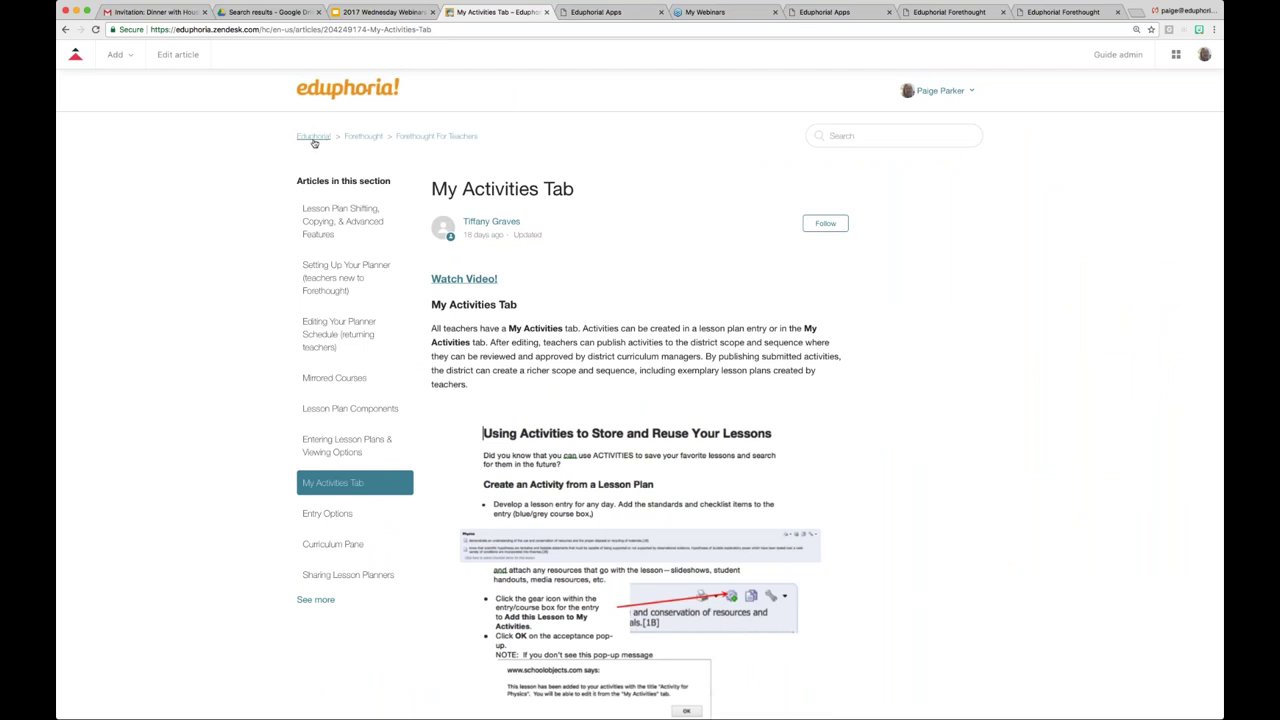
pyautogui.click(318, 138)
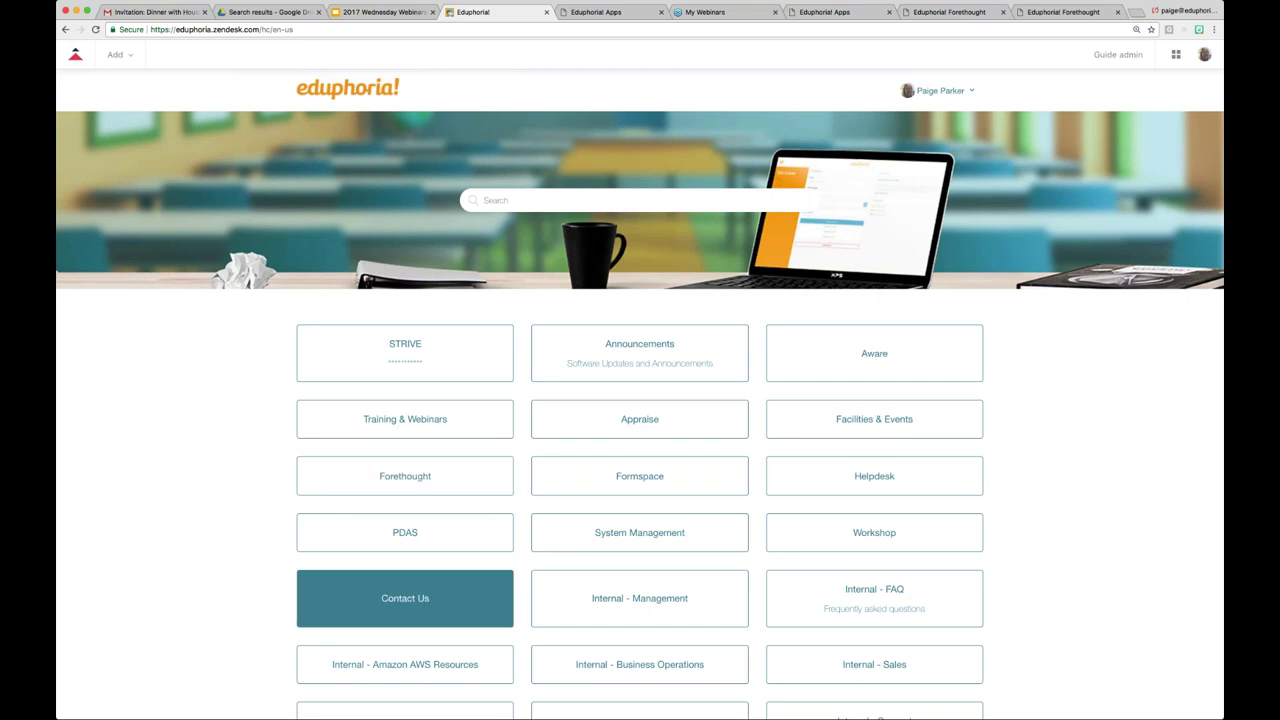
pyautogui.click(440, 484)
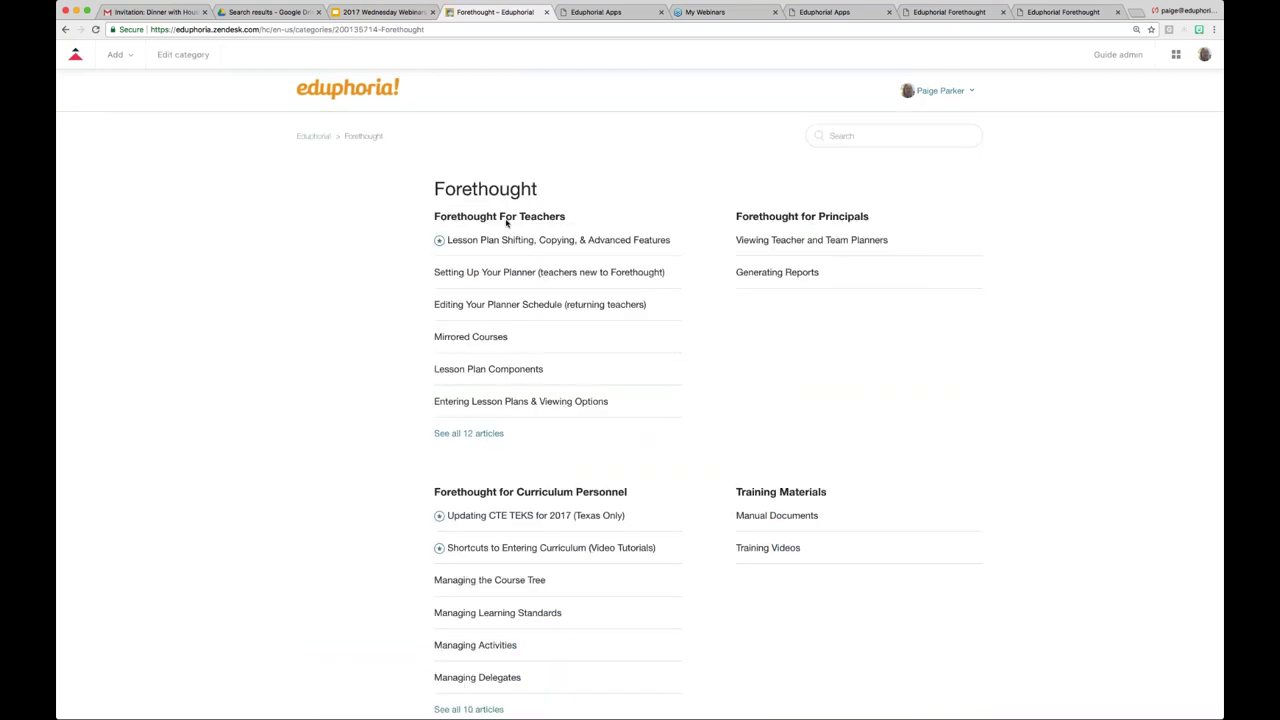
pyautogui.click(470, 435)
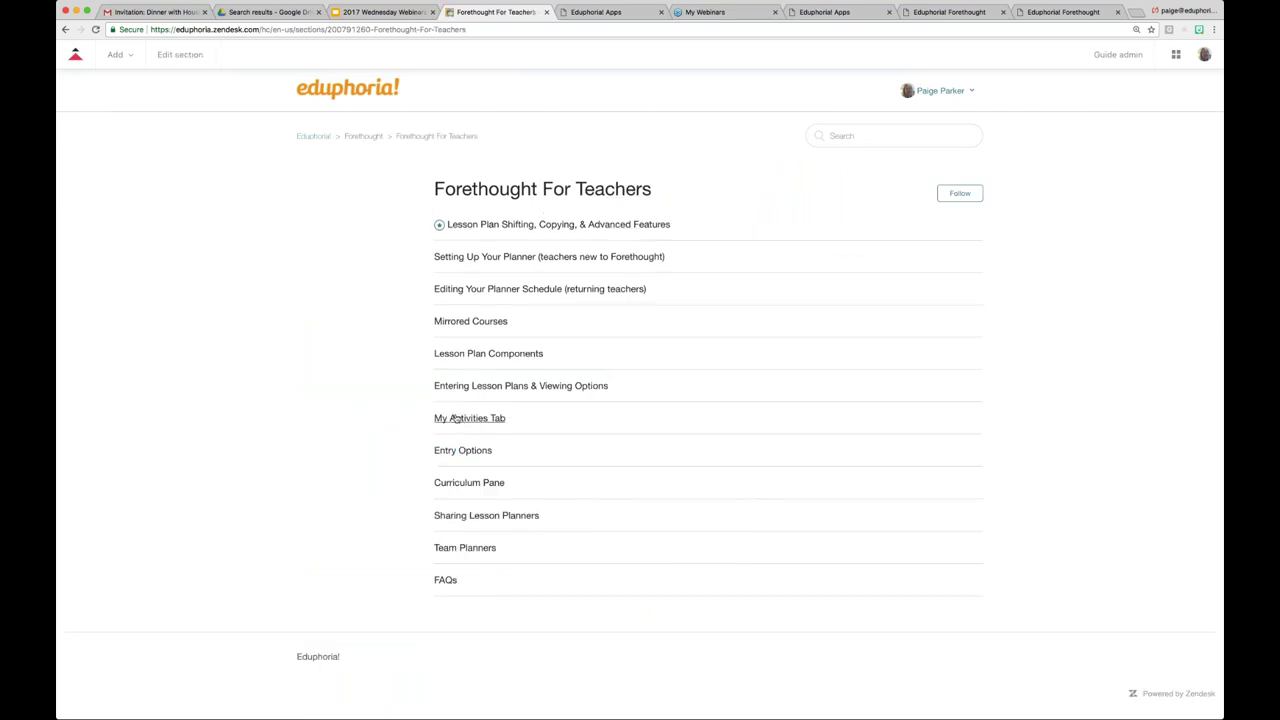
pyautogui.click(464, 421)
# Read the My Activities Tab article's instructions on creating, reusing and sharing activities, enlarging the page for legibility
pyautogui.scroll(-5, 634, 455)
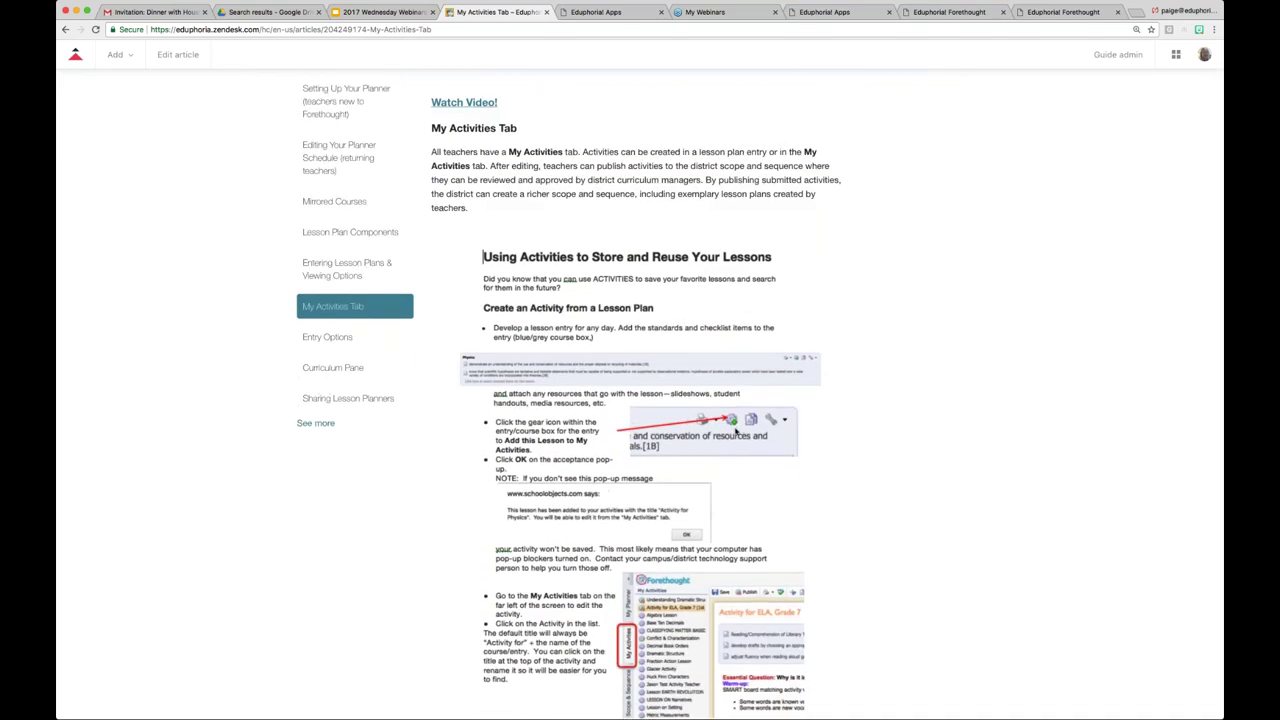
pyautogui.scroll(-5, 733, 426)
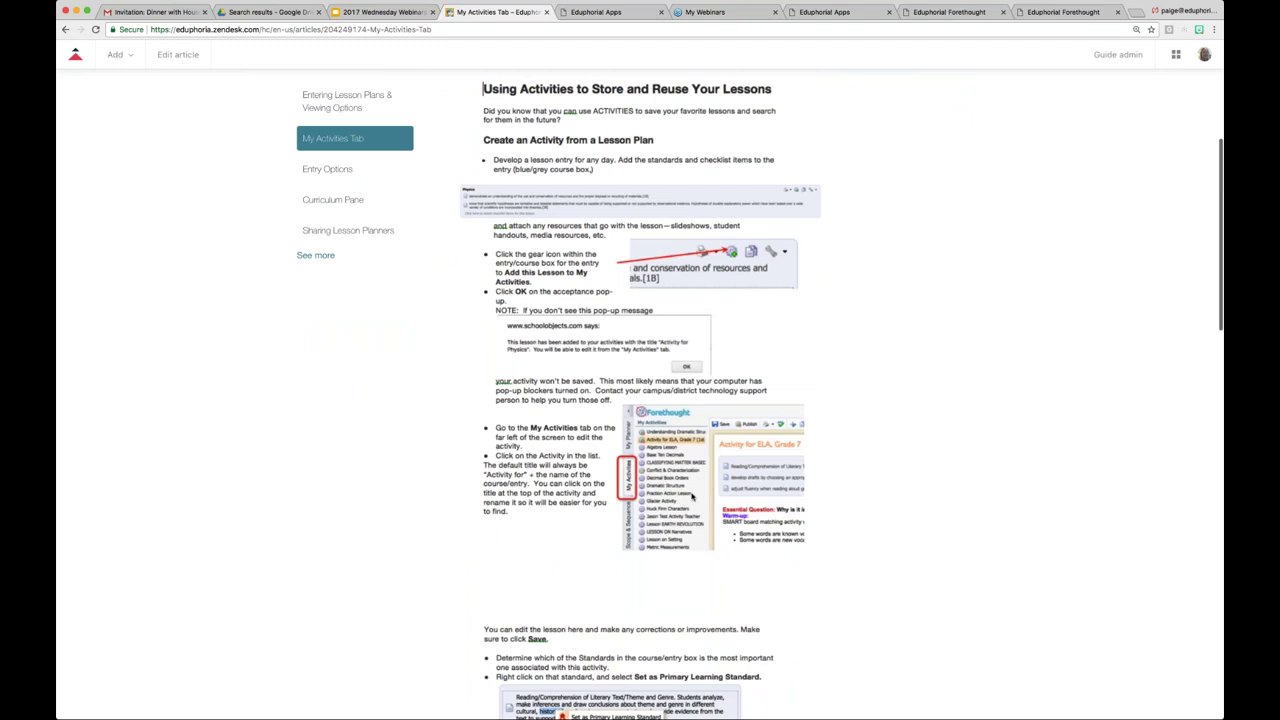
pyautogui.scroll(-3, 764, 484)
pyautogui.scroll(-9, 764, 486)
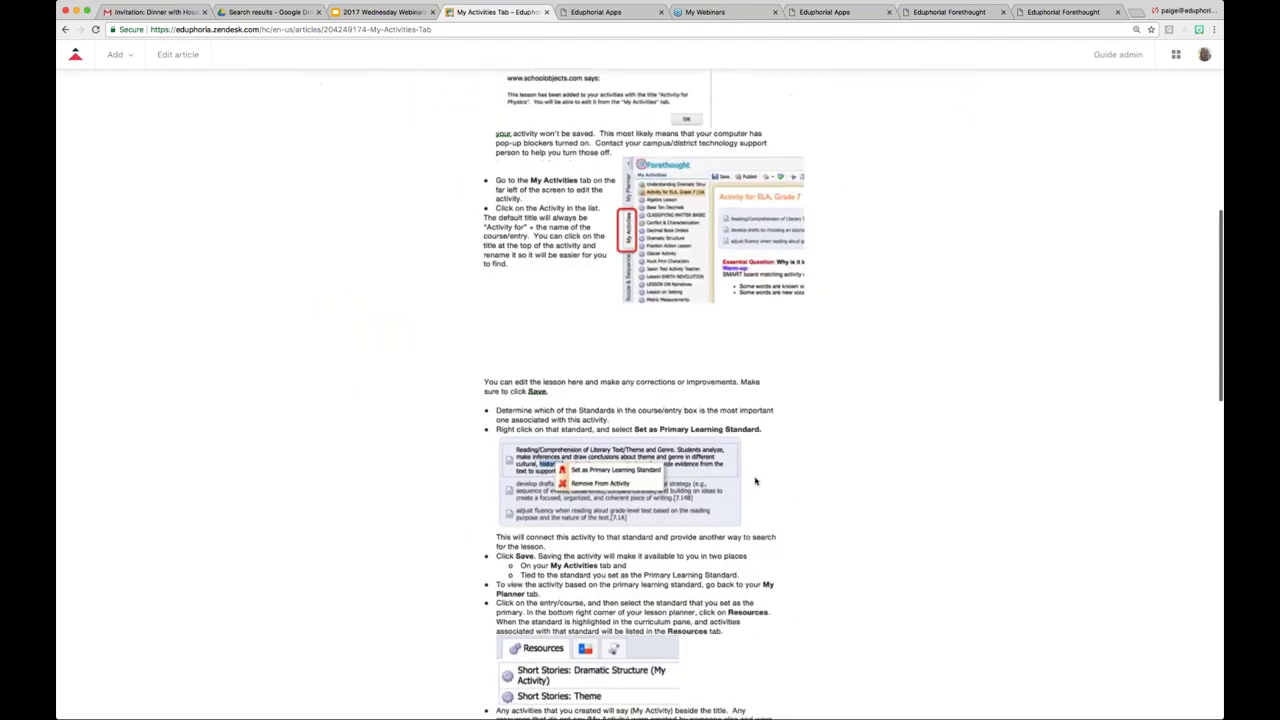
pyautogui.scroll(-6, 755, 481)
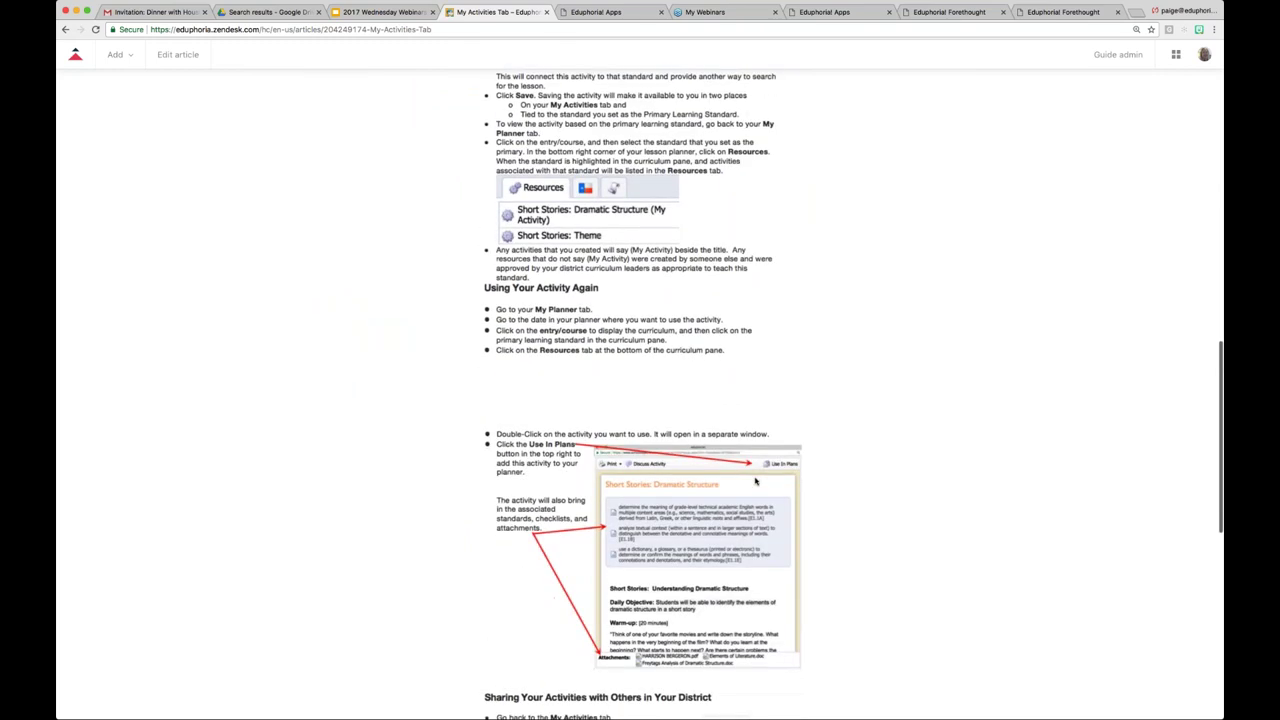
pyautogui.press('super+plus')
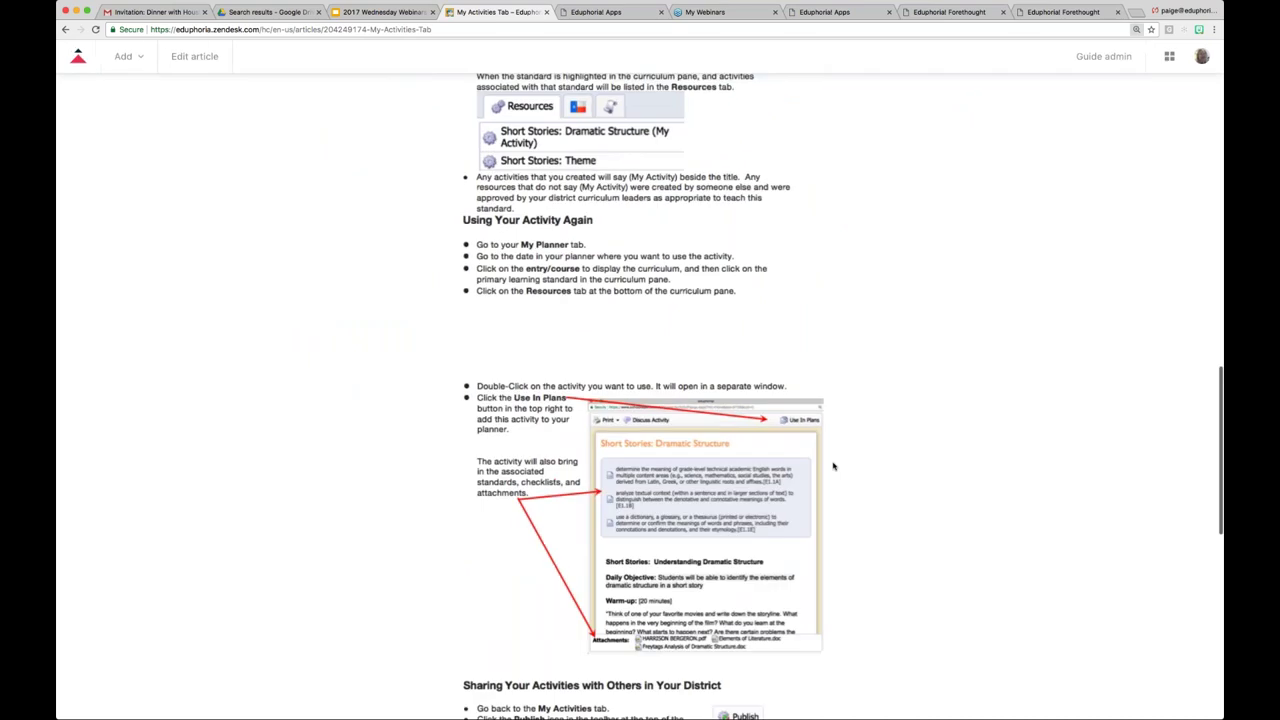
pyautogui.scroll(-3, 1006, 617)
pyautogui.press('super+plus')
pyautogui.scroll(-1, 1006, 622)
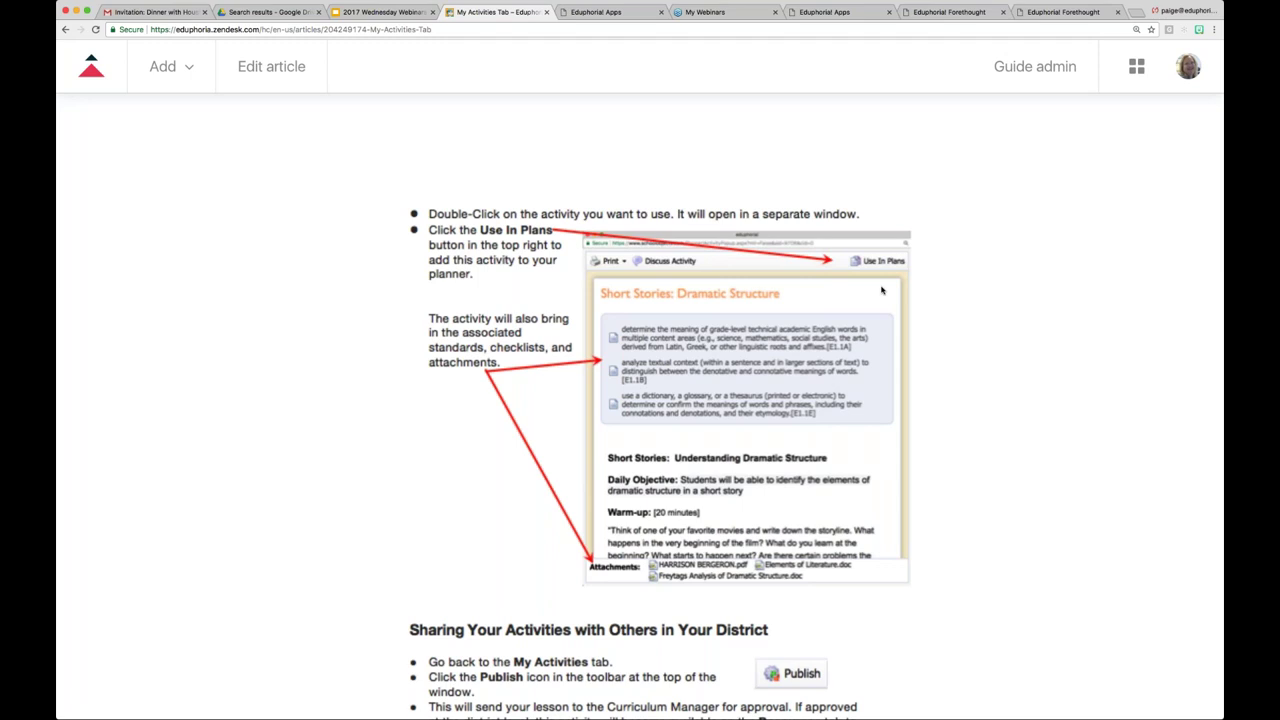
pyautogui.scroll(-5, 882, 290)
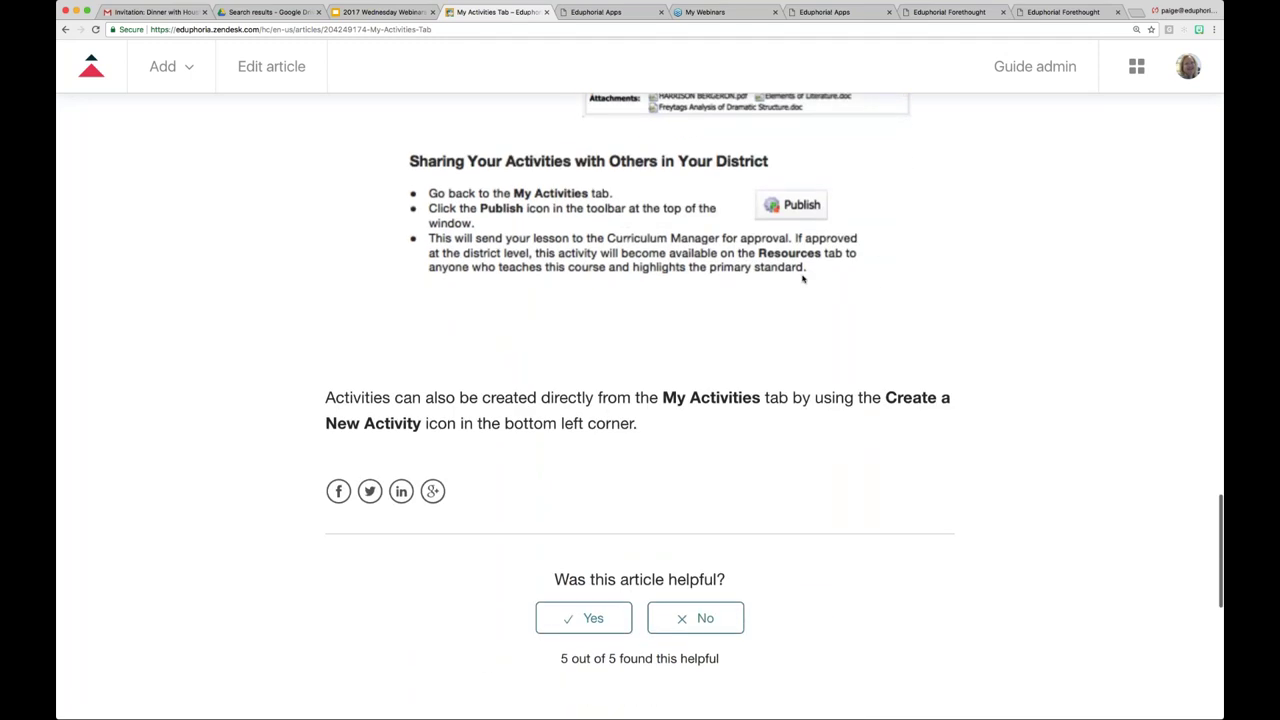
pyautogui.scroll(6, 802, 279)
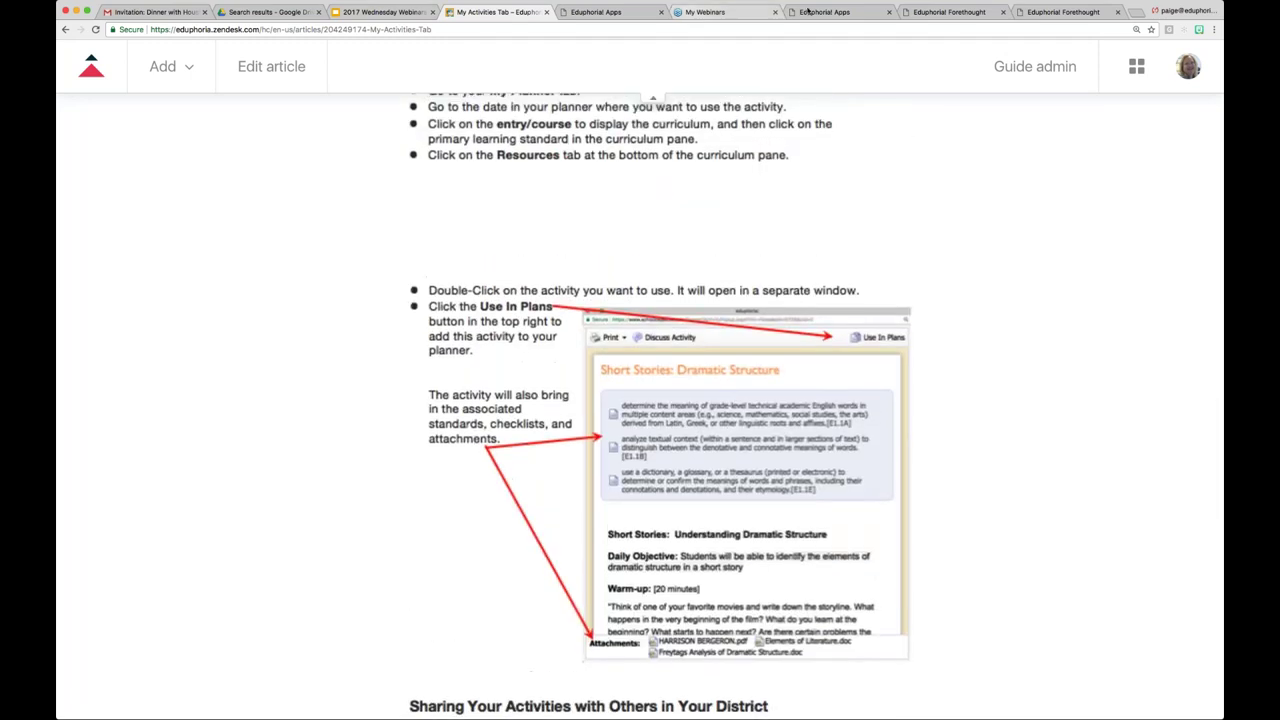
# Return to Forethought, open the saved Irony & "The Necklace" activity and publish it
pyautogui.click(1038, 13)
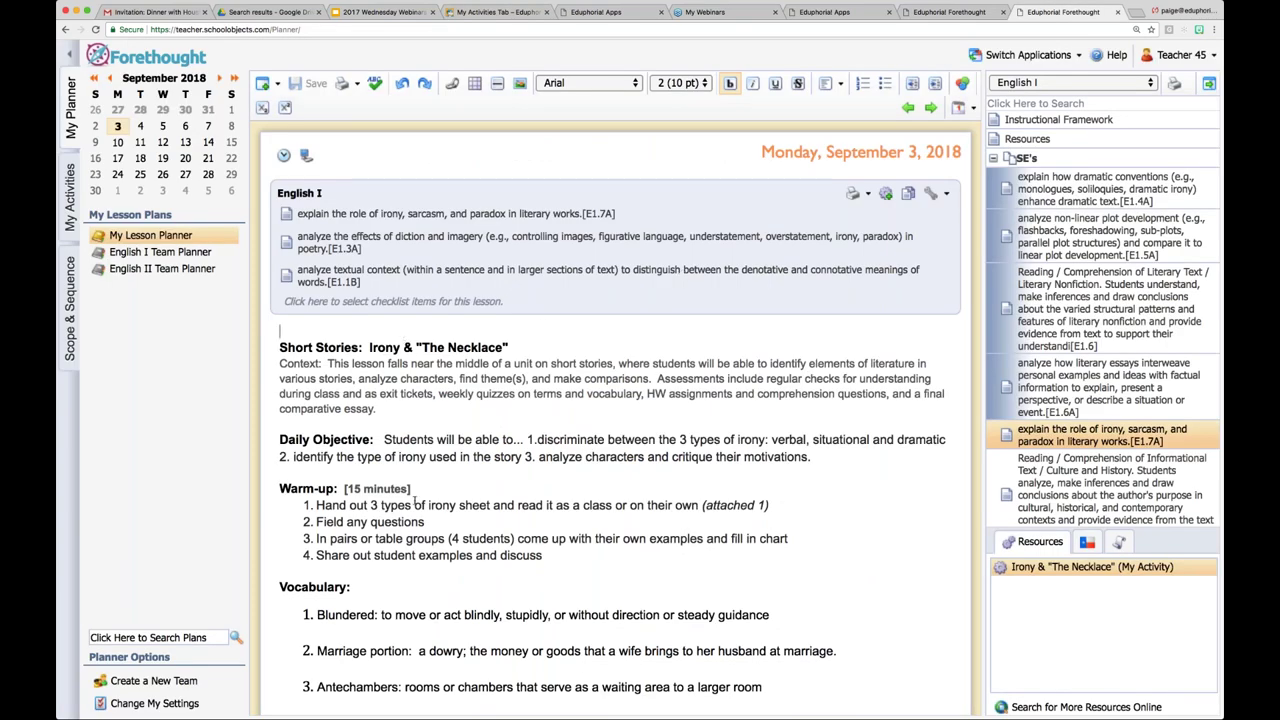
pyautogui.scroll(-2, 414, 497)
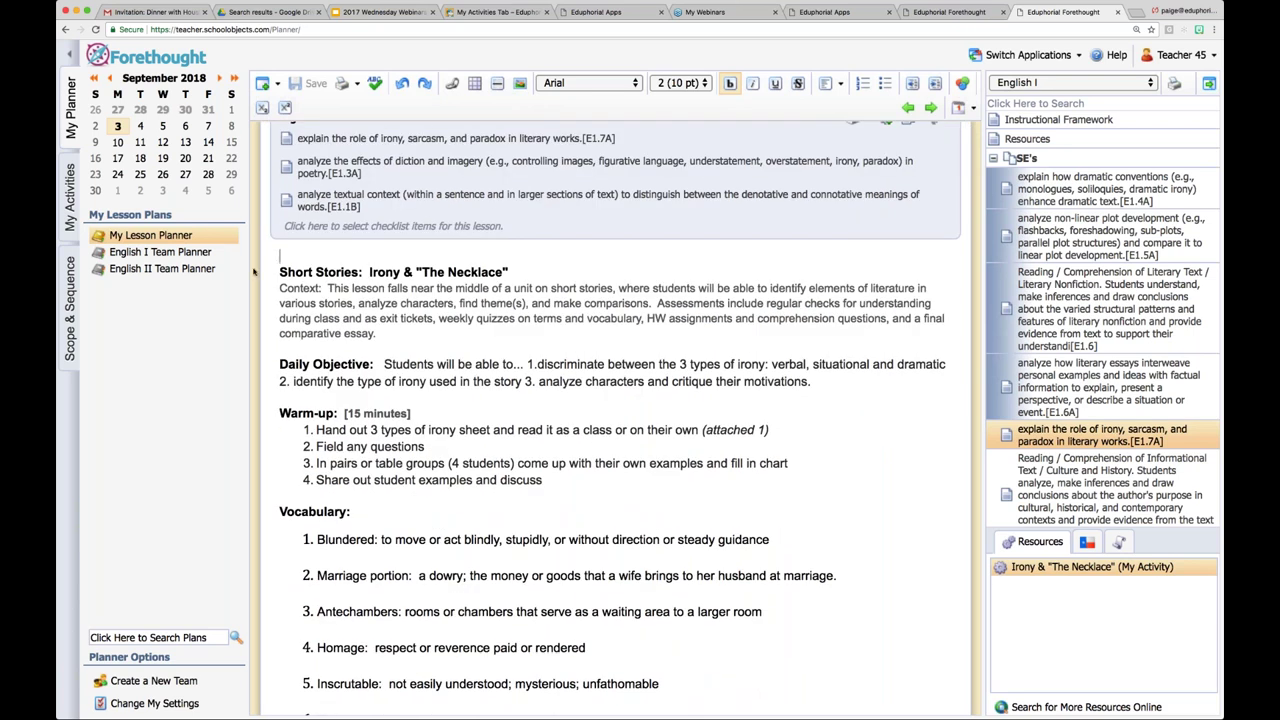
pyautogui.click(64, 183)
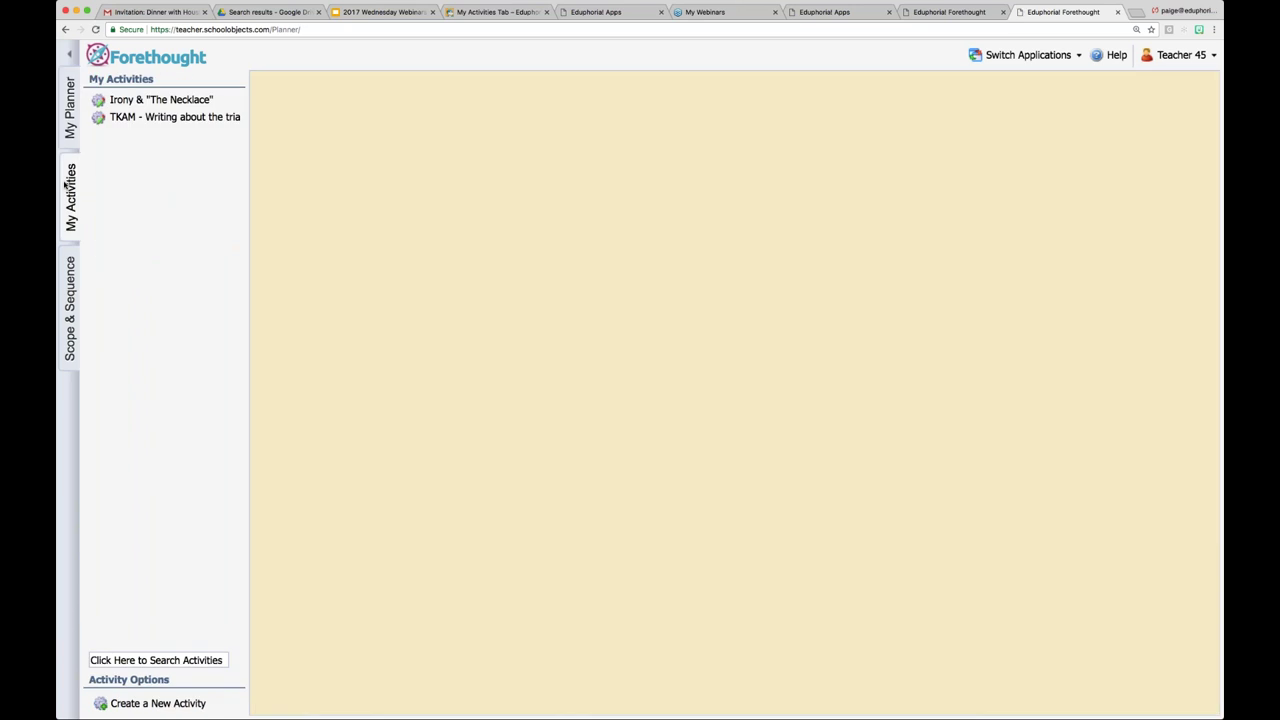
pyautogui.click(173, 103)
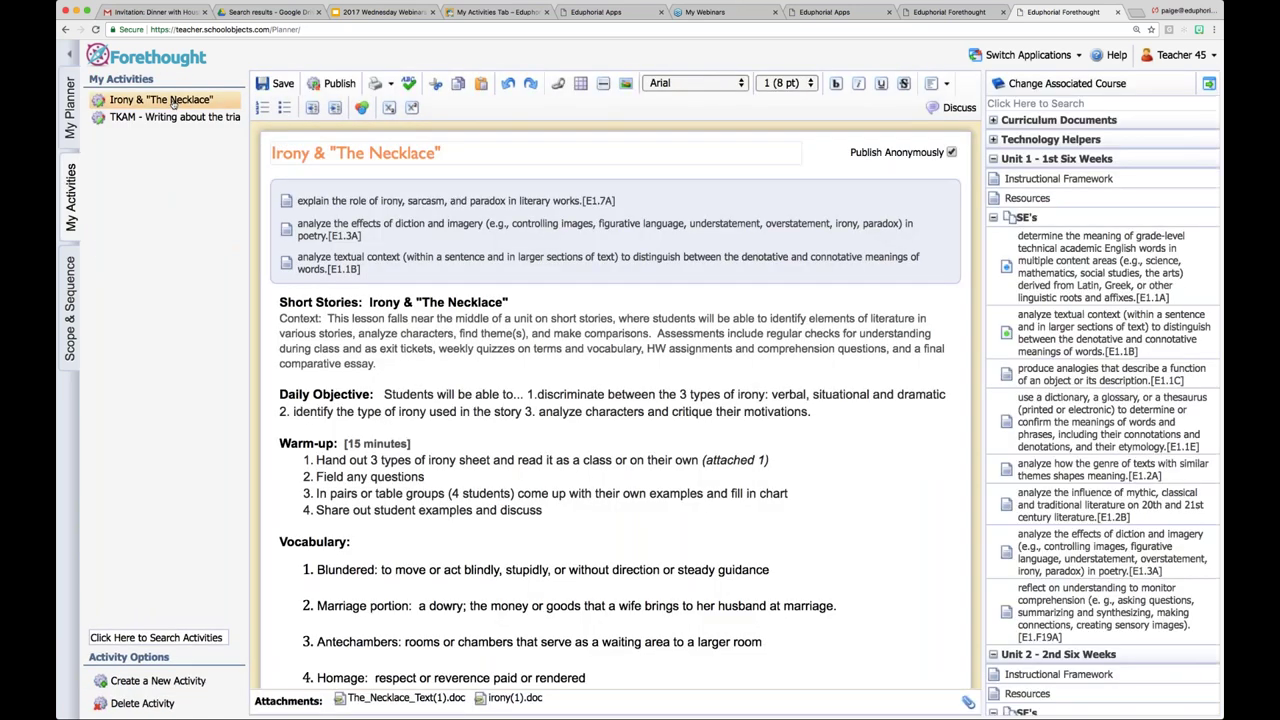
pyautogui.click(341, 87)
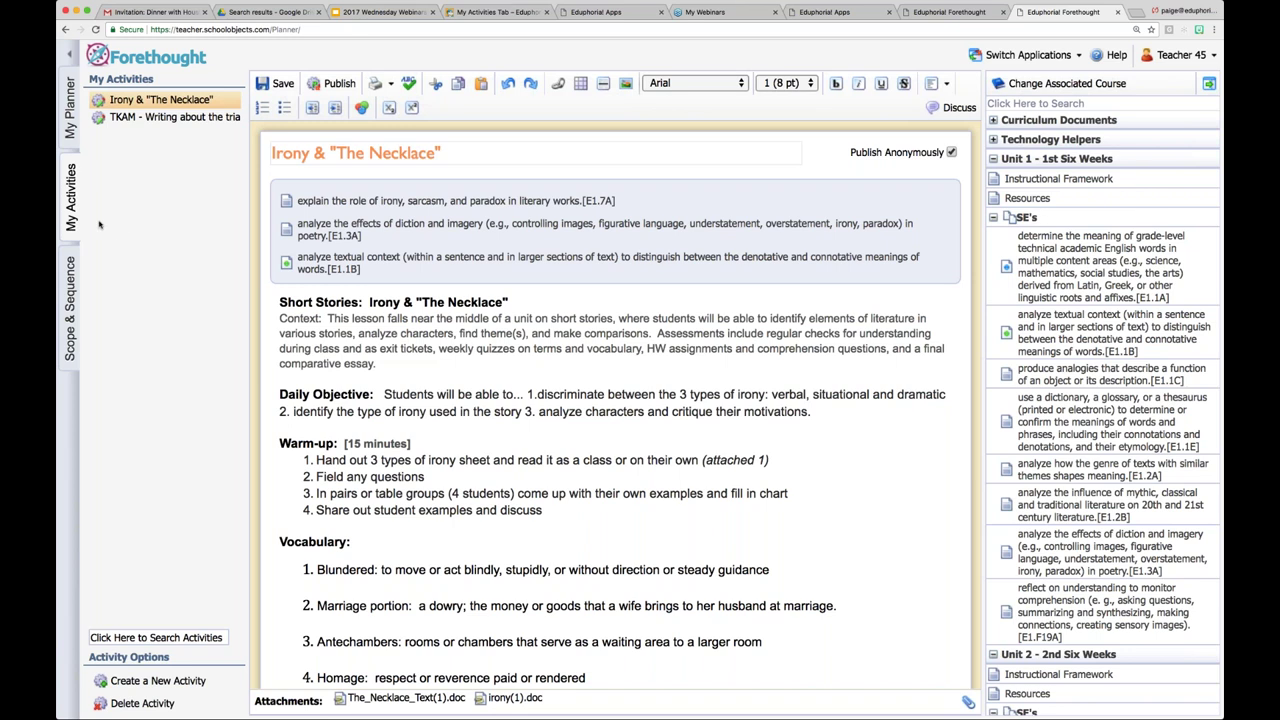
# In the October 18, 2017 planner, examine the activity resources tied to Unit 2 standards E1.7A, E1.5A and E1.6
pyautogui.click(71, 128)
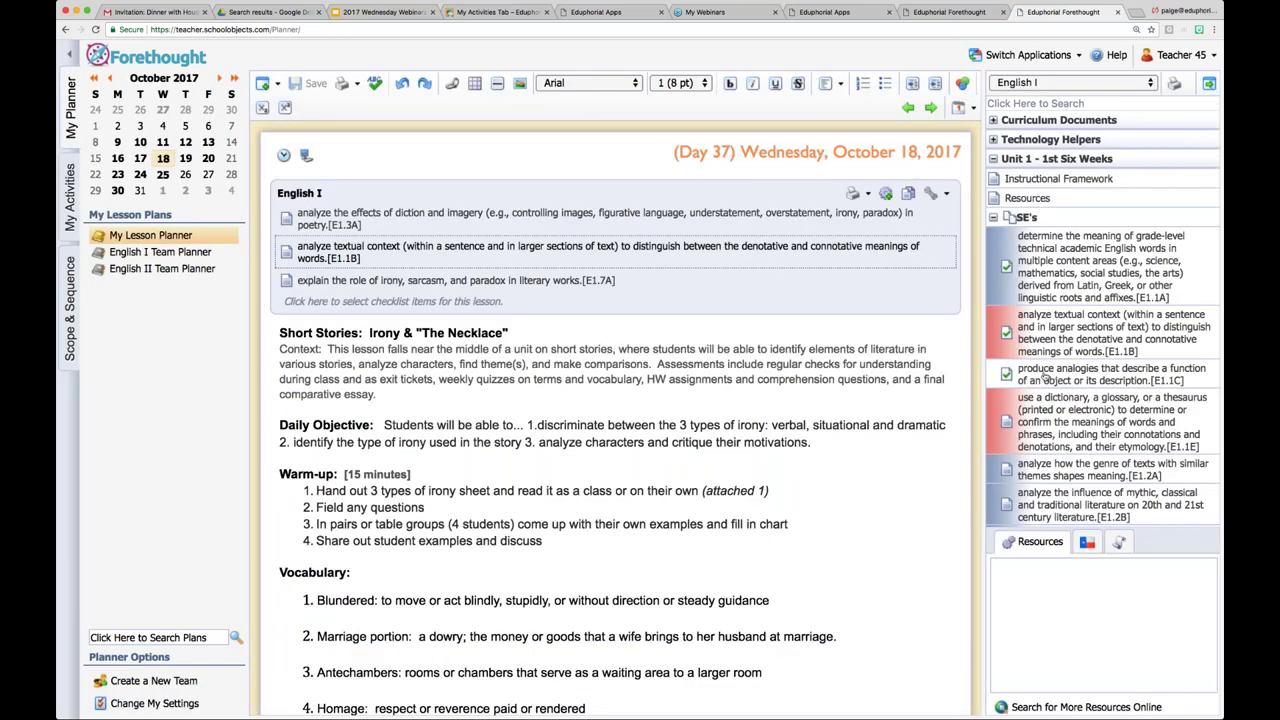
pyautogui.scroll(-5, 1053, 416)
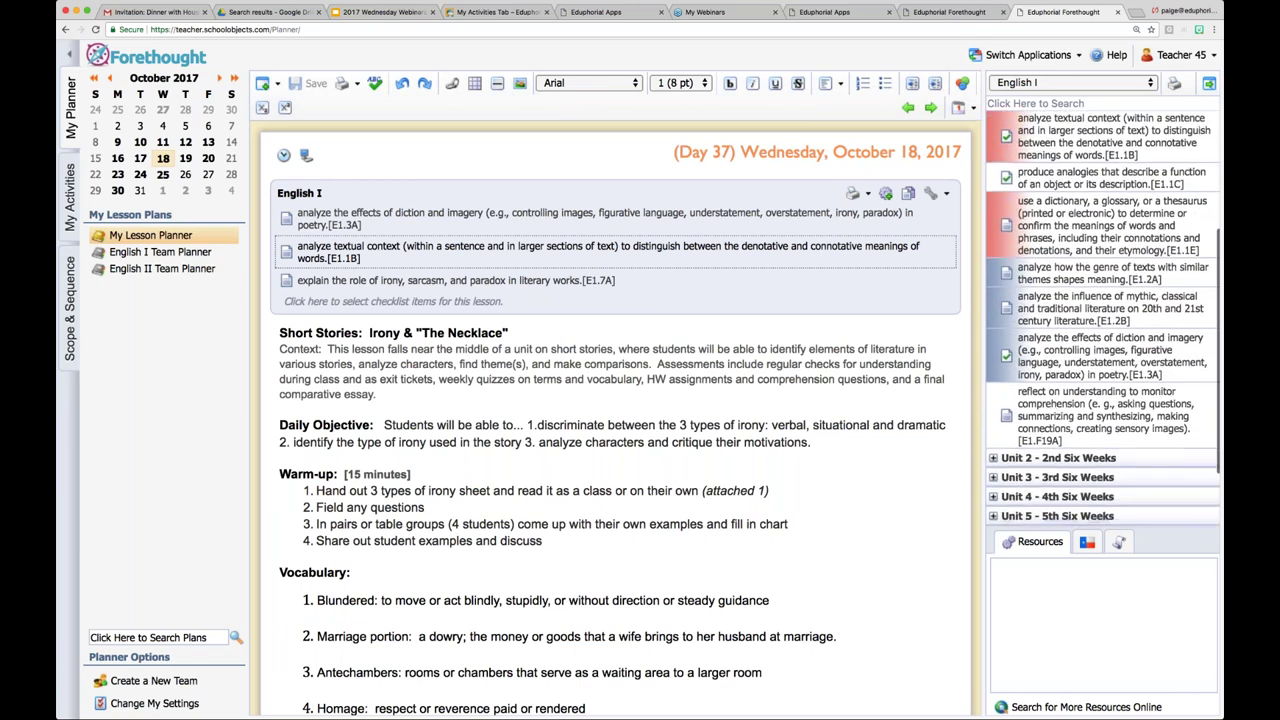
pyautogui.scroll(-4, 1050, 437)
pyautogui.scroll(-3, 1050, 437)
pyautogui.click(1058, 425)
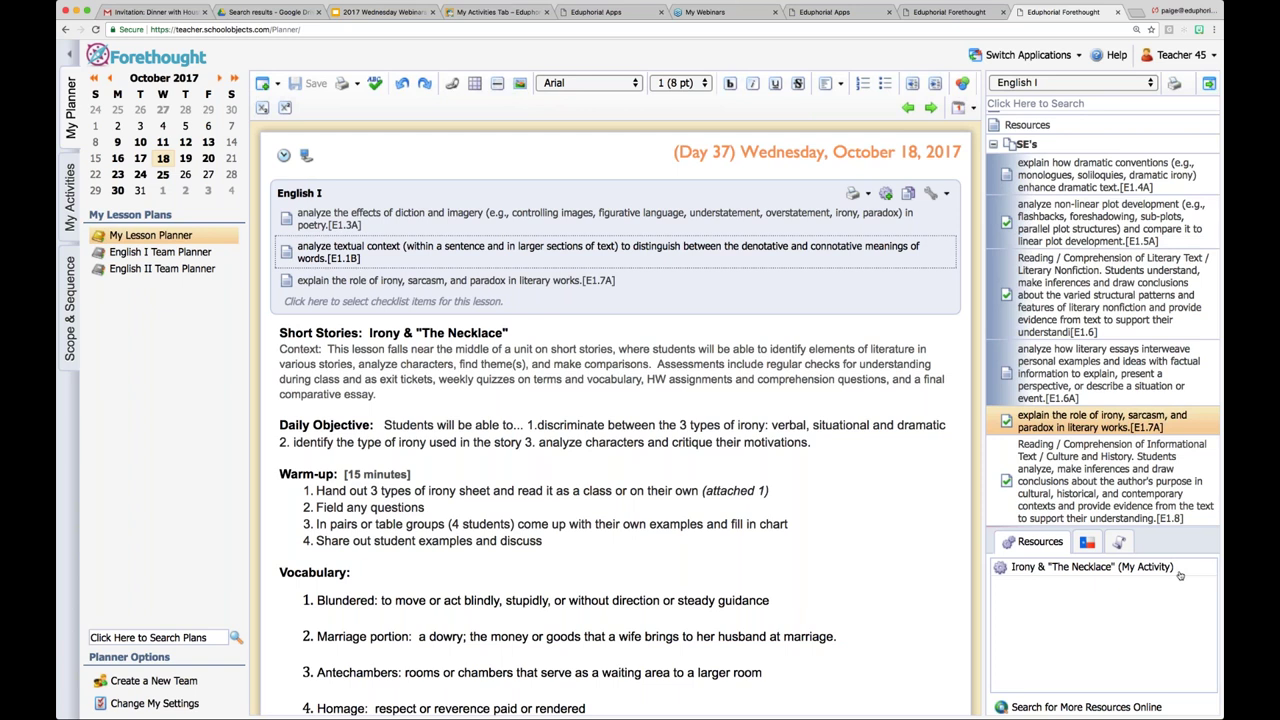
pyautogui.click(1098, 237)
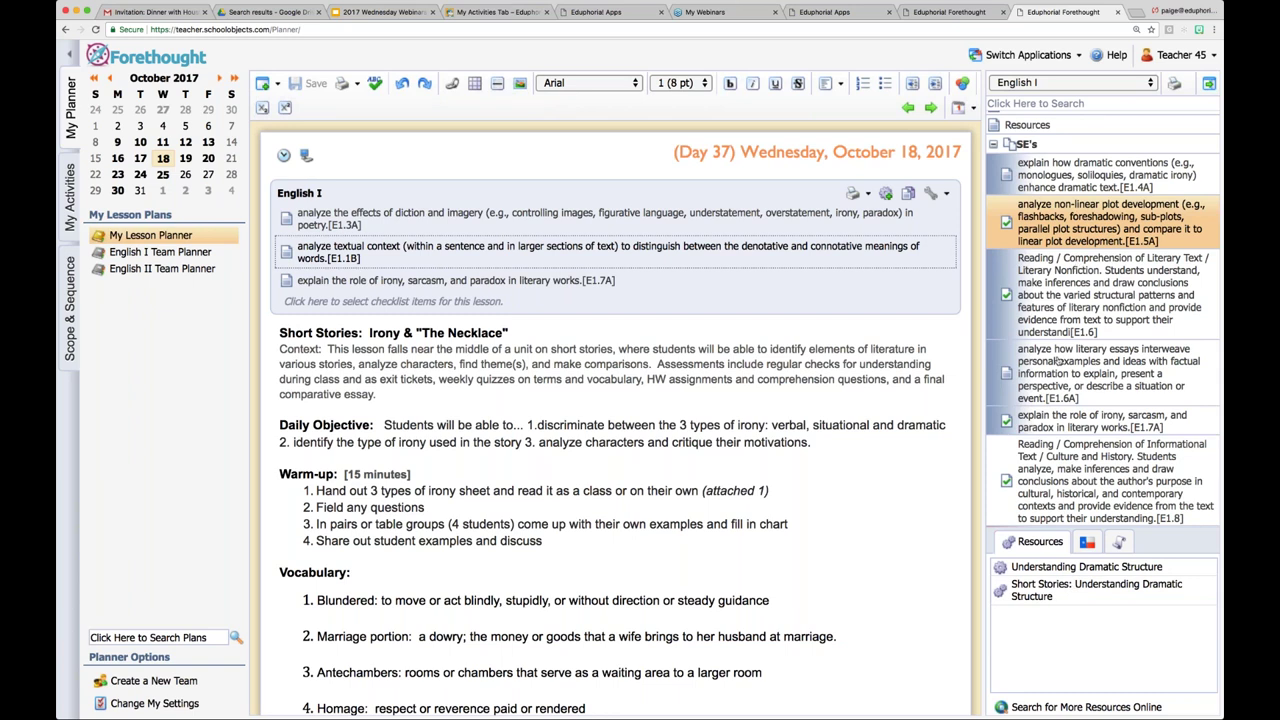
pyautogui.click(1077, 328)
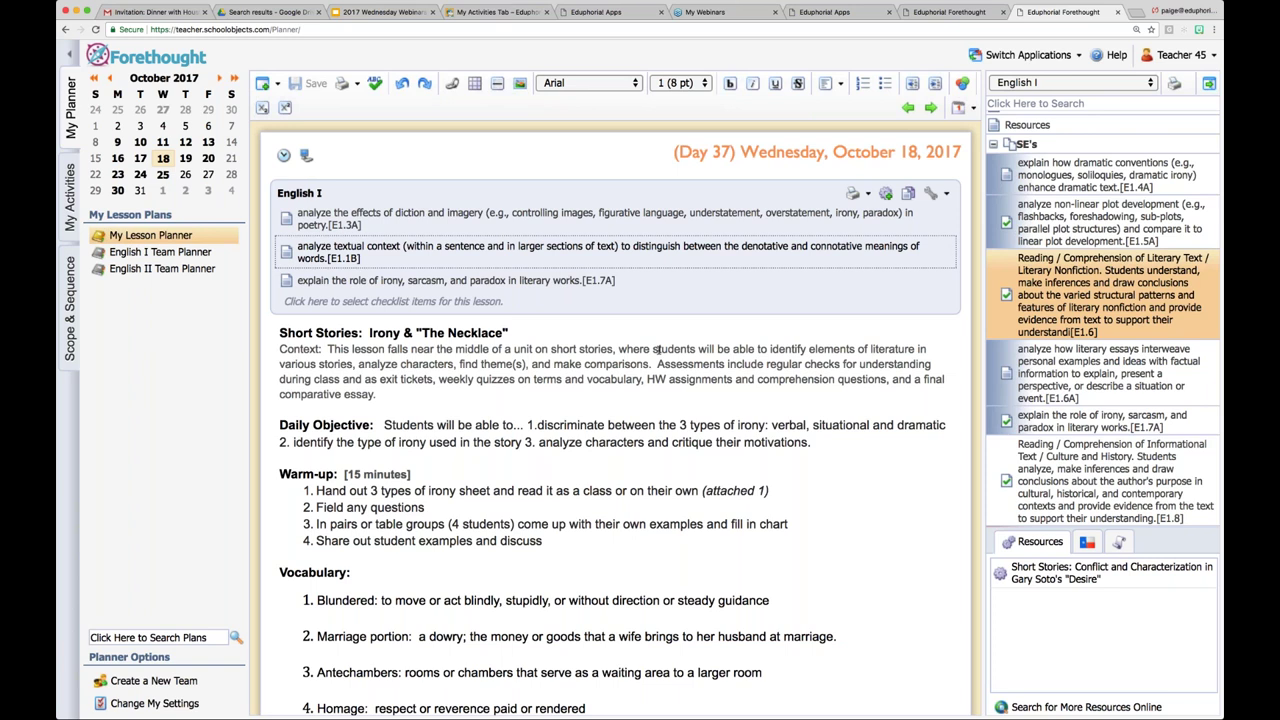
pyautogui.click(71, 202)
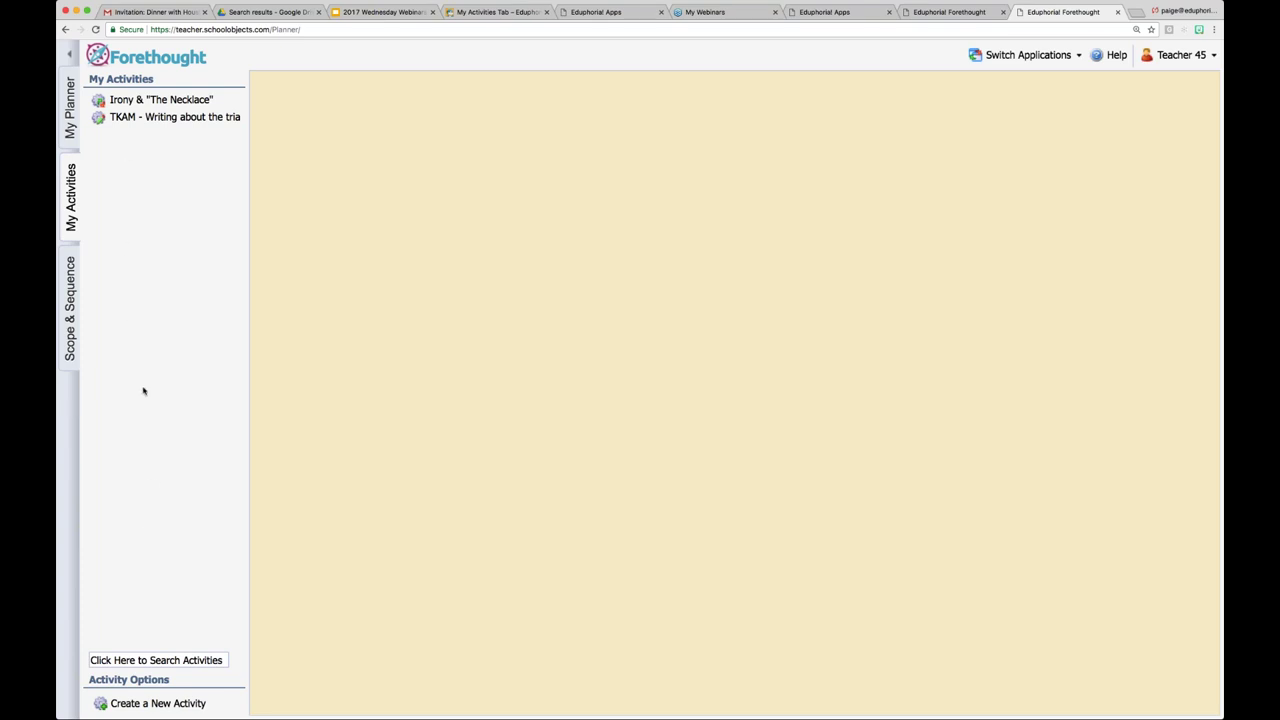
pyautogui.click(69, 130)
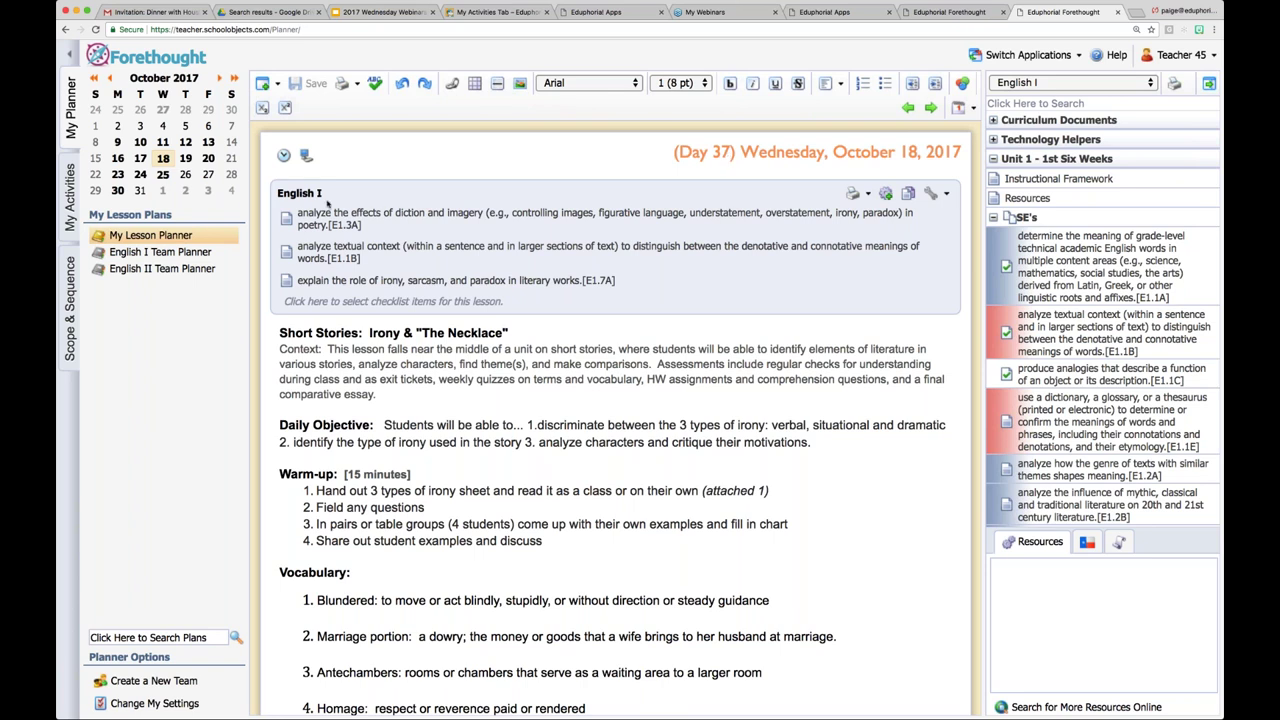
# Create a new activity for the English I course among the saved activities
pyautogui.click(68, 214)
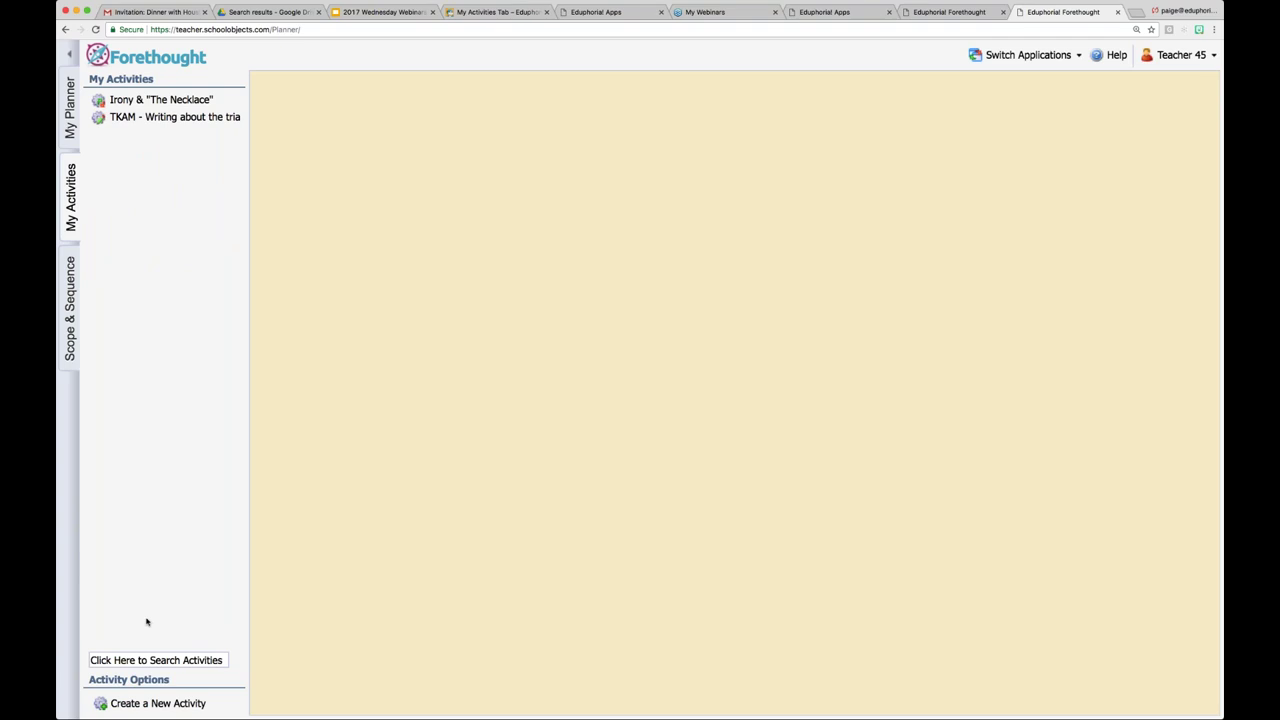
pyautogui.click(135, 704)
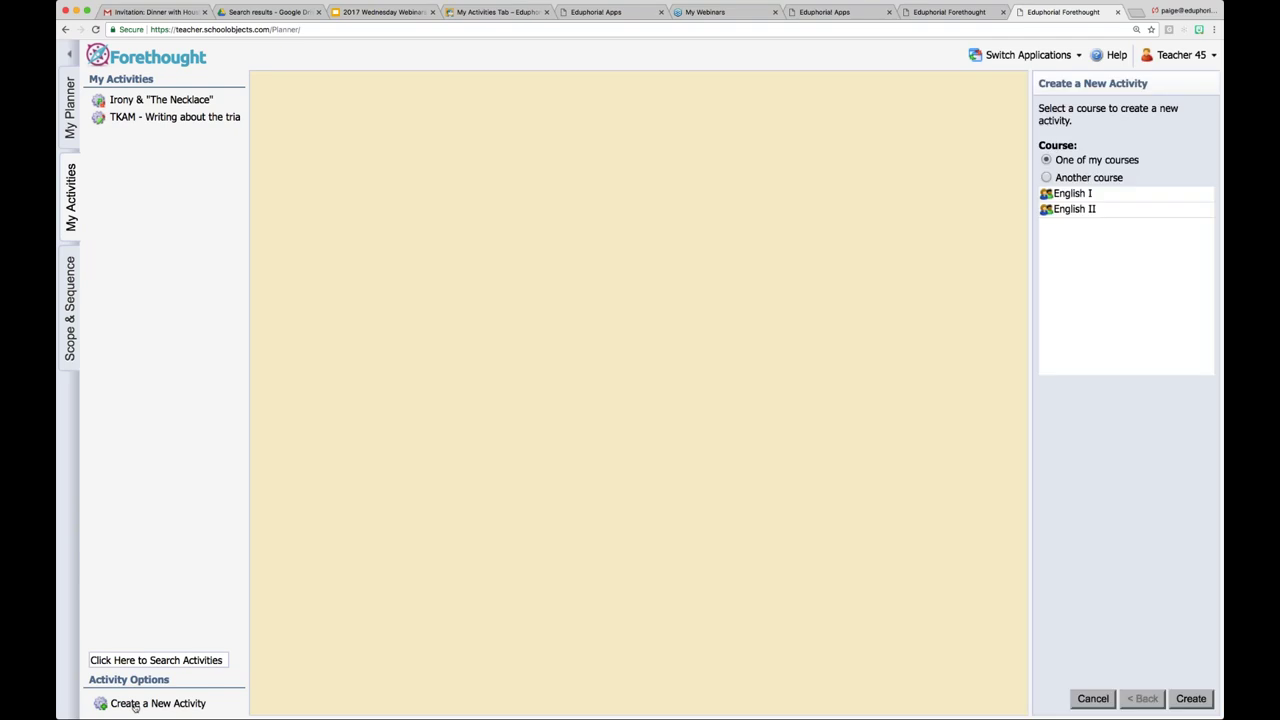
pyautogui.click(1064, 199)
pyautogui.click(1201, 701)
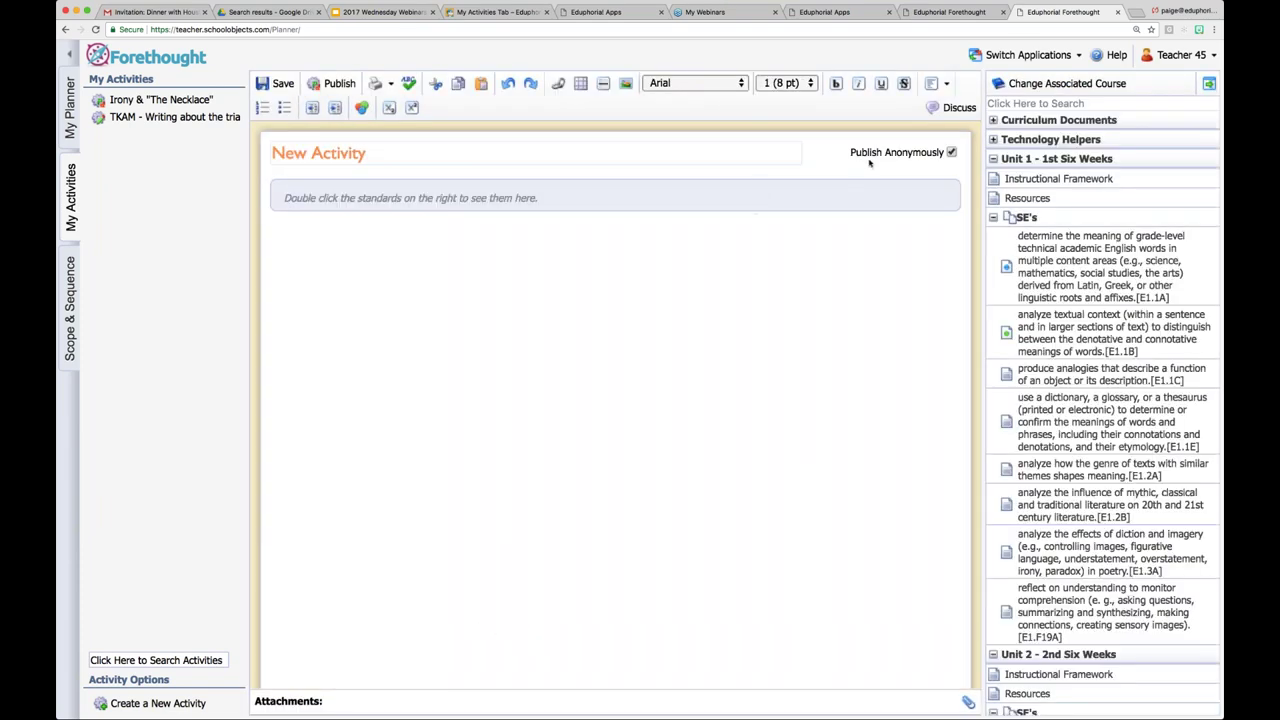
# Title the new activity Irony and "The Necklace" and enter "Write the plan" as its body text
pyautogui.doubleClick(441, 149)
pyautogui.tripleClick(441, 149)
pyautogui.write('Iron')
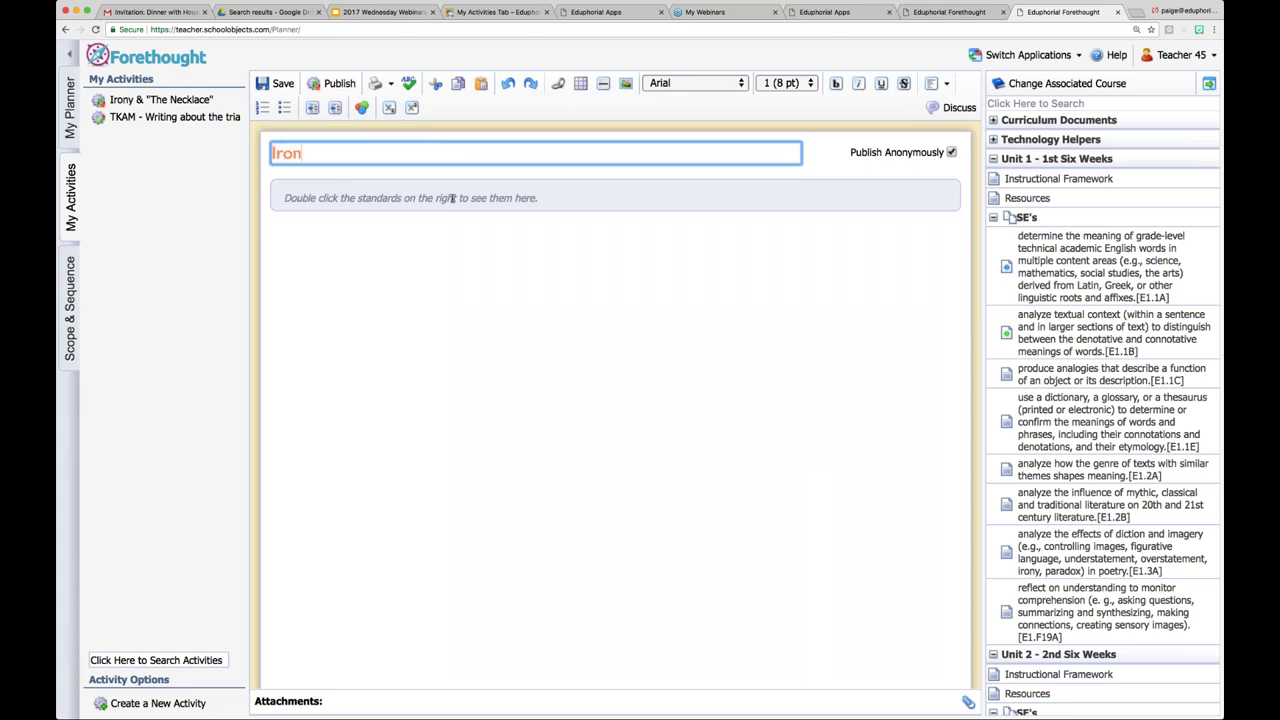
pyautogui.write('y and The Neckl')
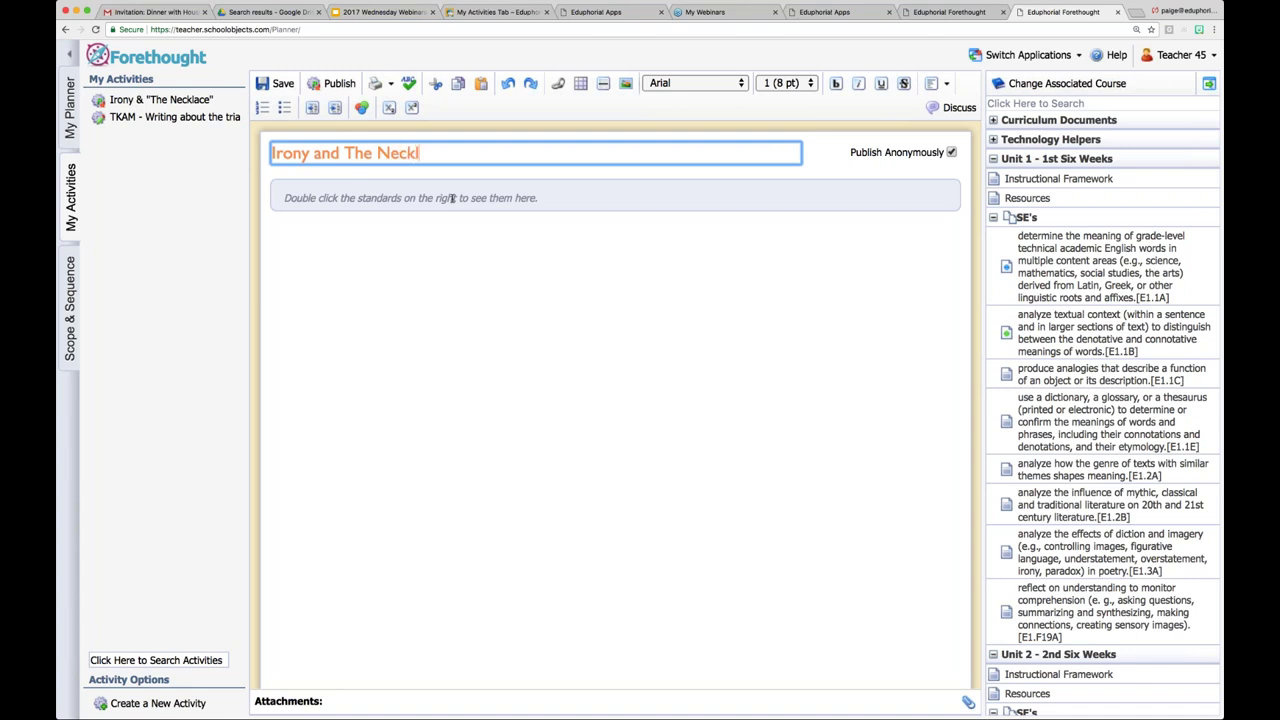
pyautogui.write('ace"')
pyautogui.click(344, 152)
pyautogui.write('"')
pyautogui.click(304, 300)
pyautogui.write('Write the plan')
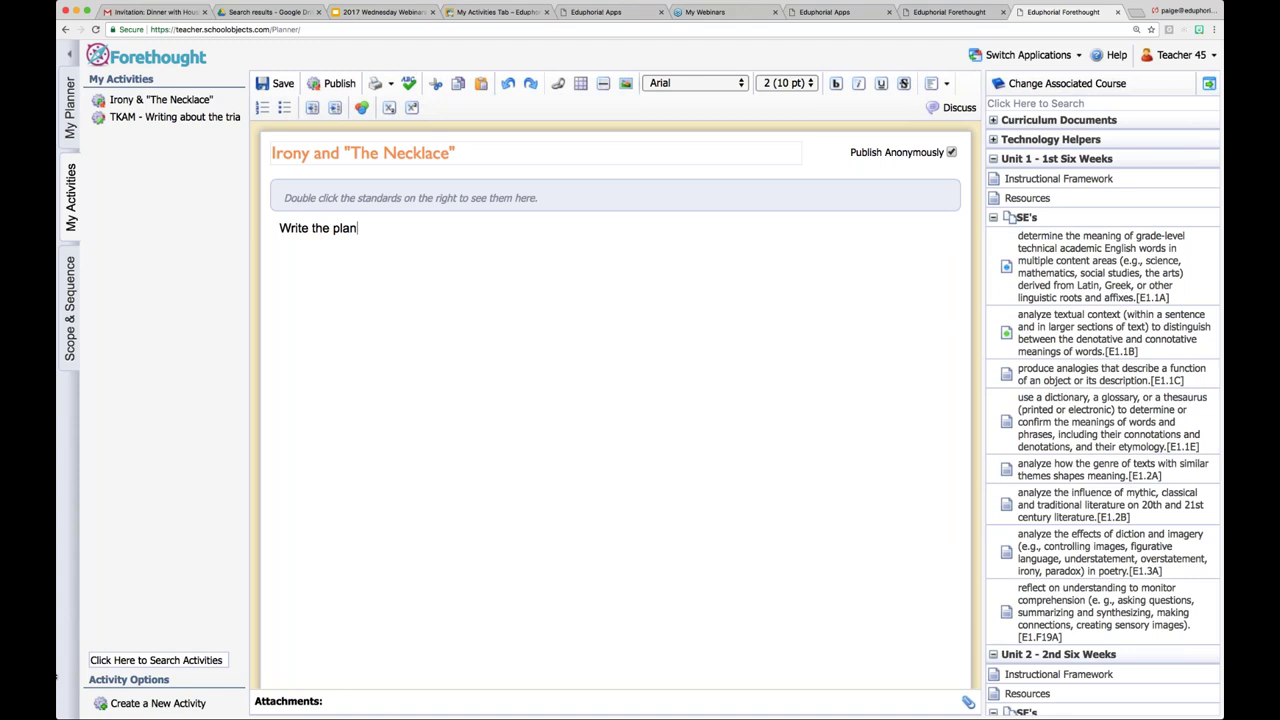
# Return to the lesson planner, open its sharing settings and start adding a teacher
pyautogui.click(72, 131)
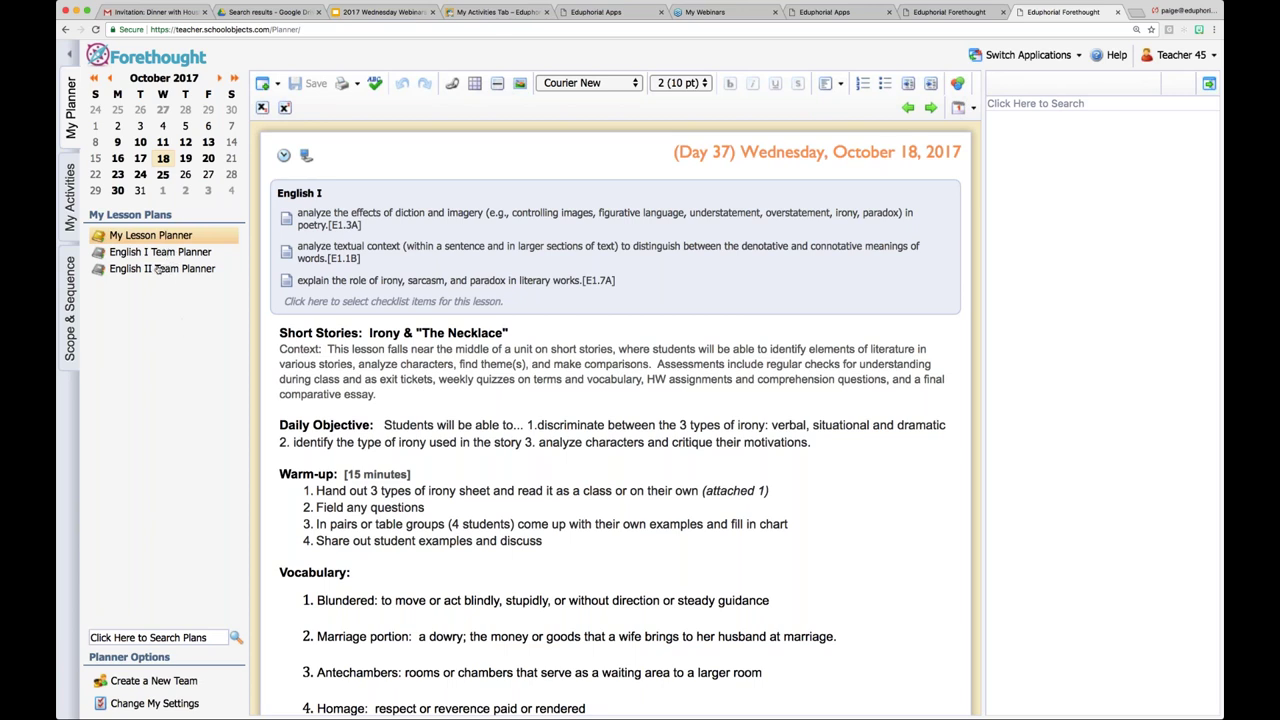
pyautogui.click(134, 705)
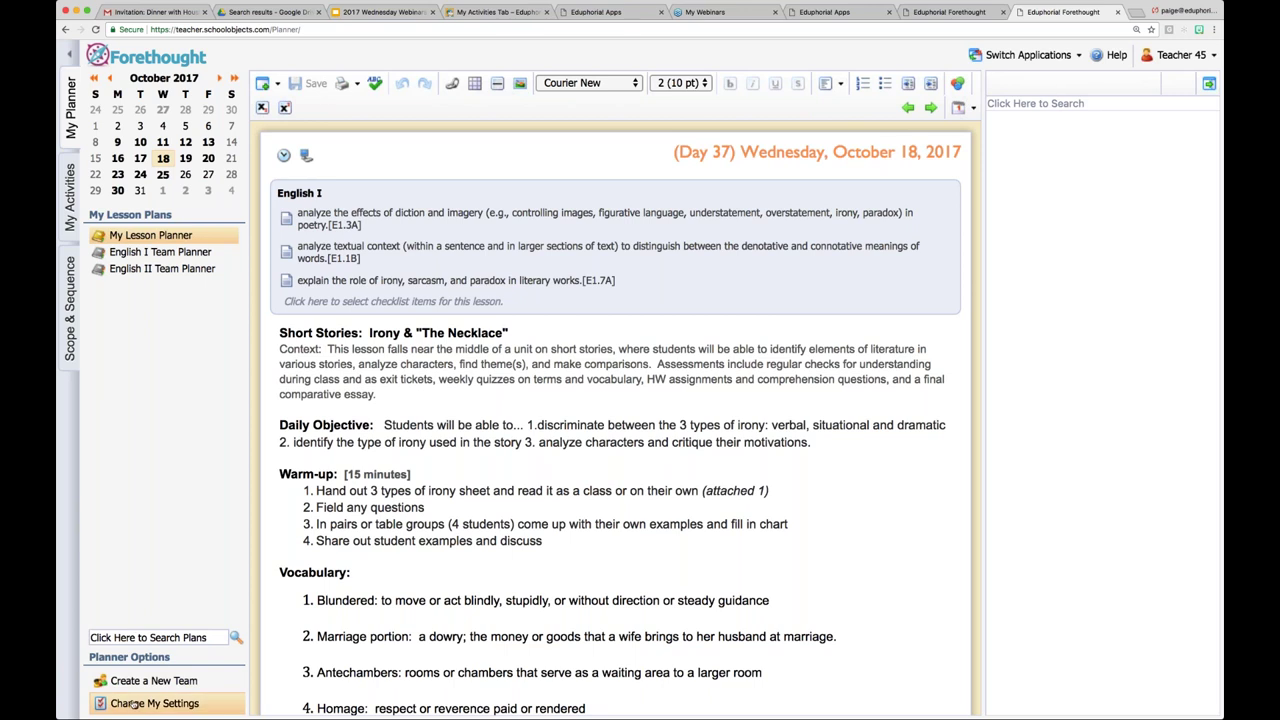
pyautogui.click(133, 705)
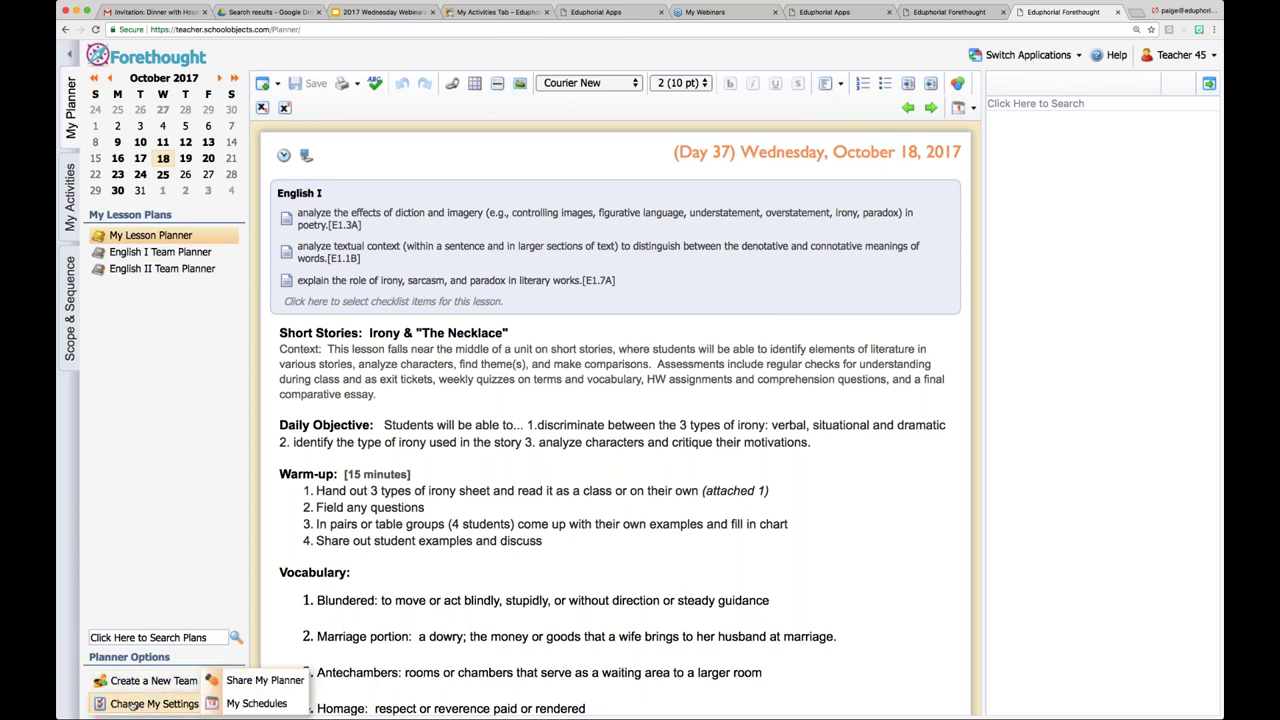
pyautogui.click(246, 680)
pyautogui.click(798, 255)
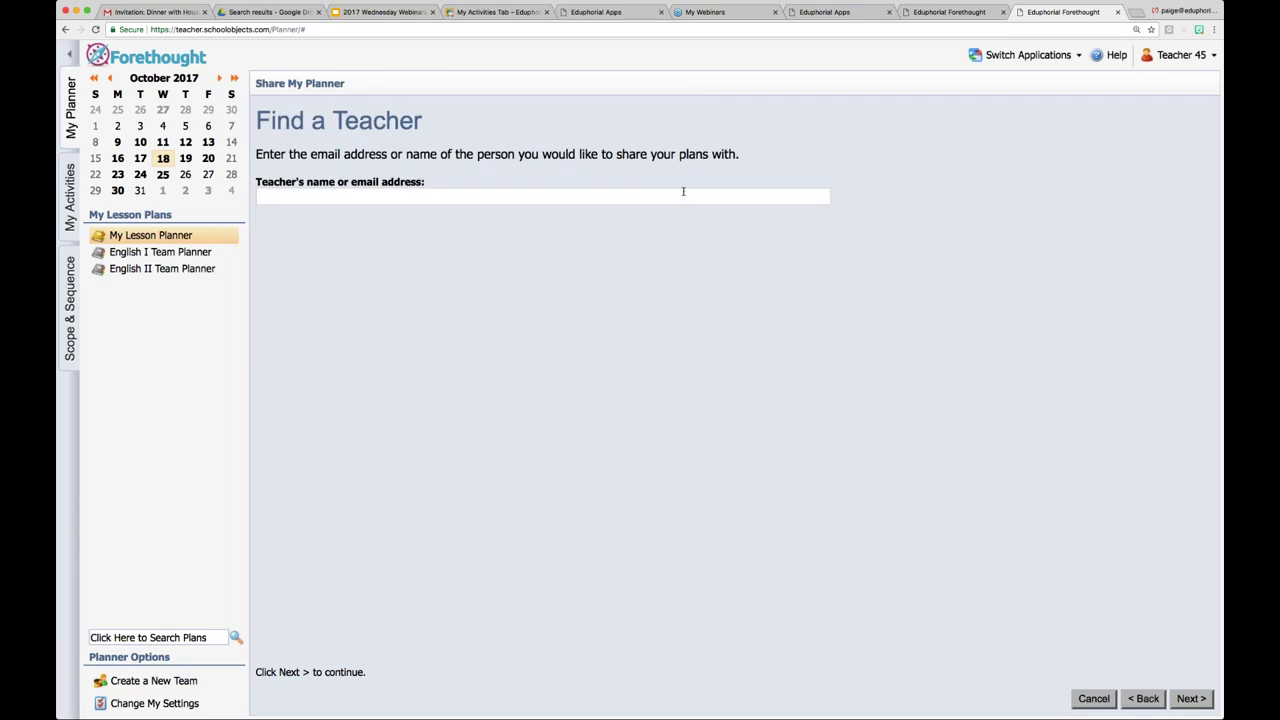
# Find the teacher by first name, share the planner with them, and return to the planner
pyautogui.click(683, 198)
pyautogui.write('paige')
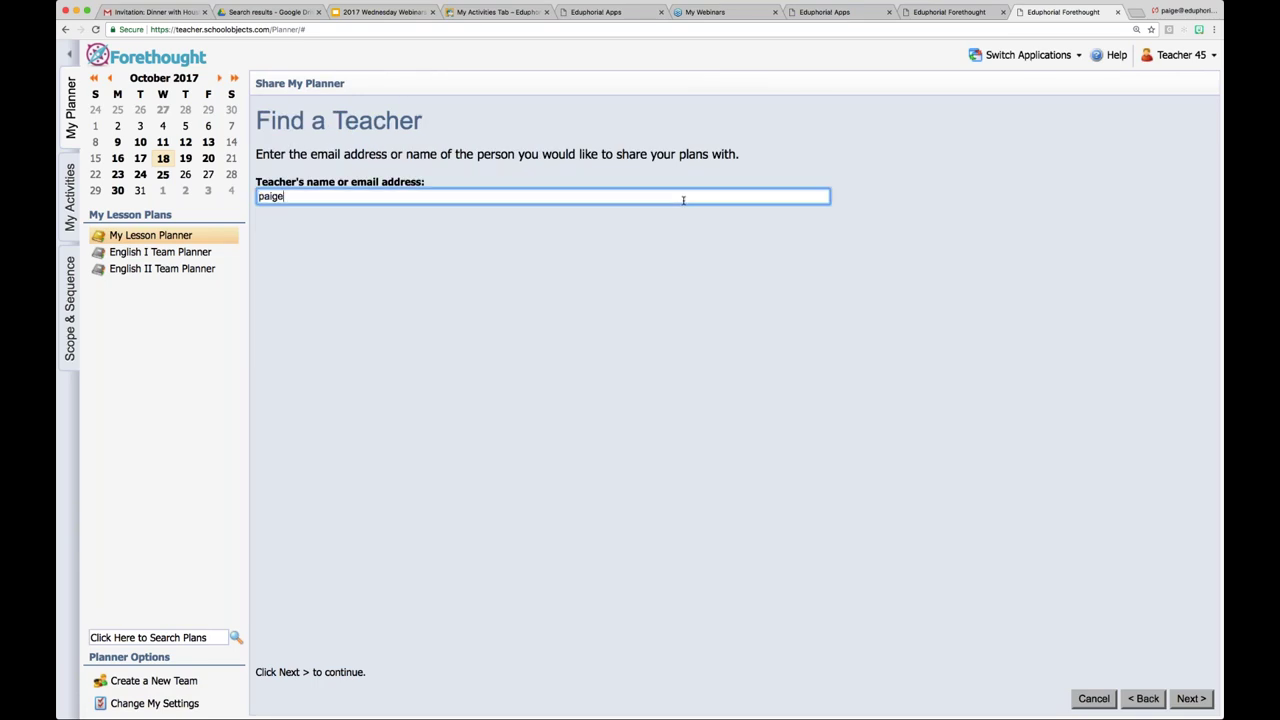
pyautogui.click(1193, 699)
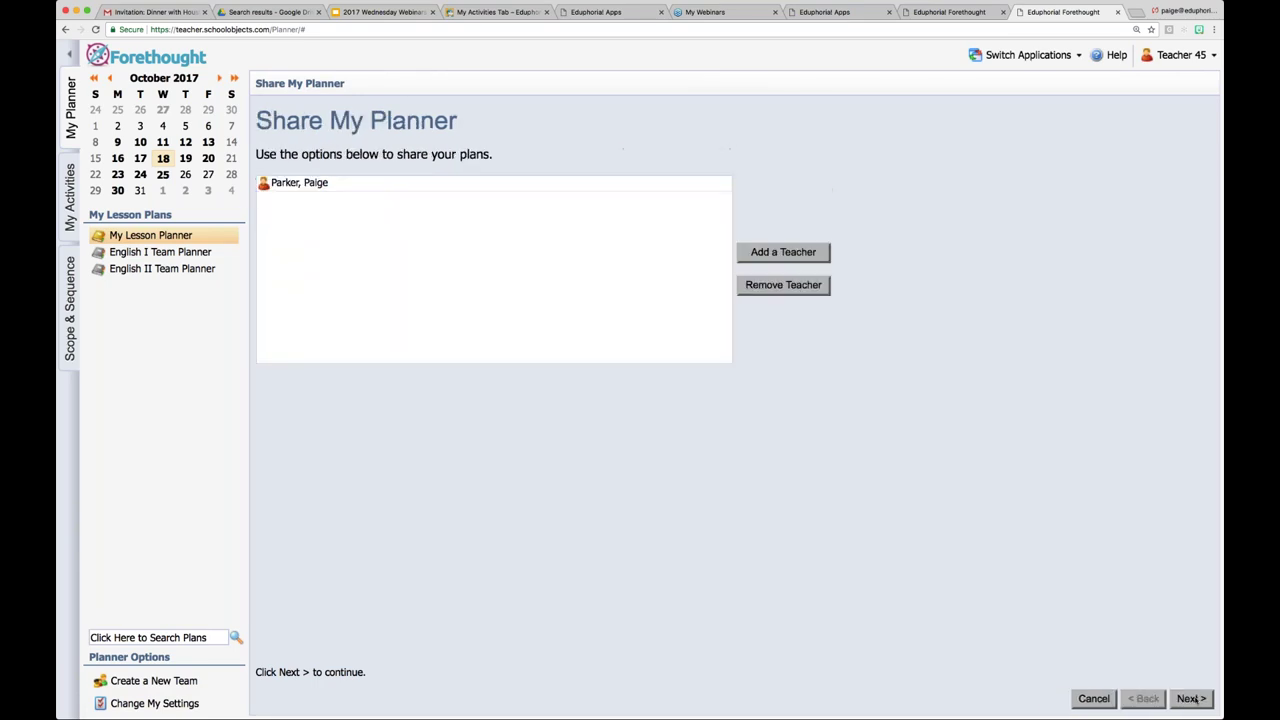
pyautogui.click(318, 189)
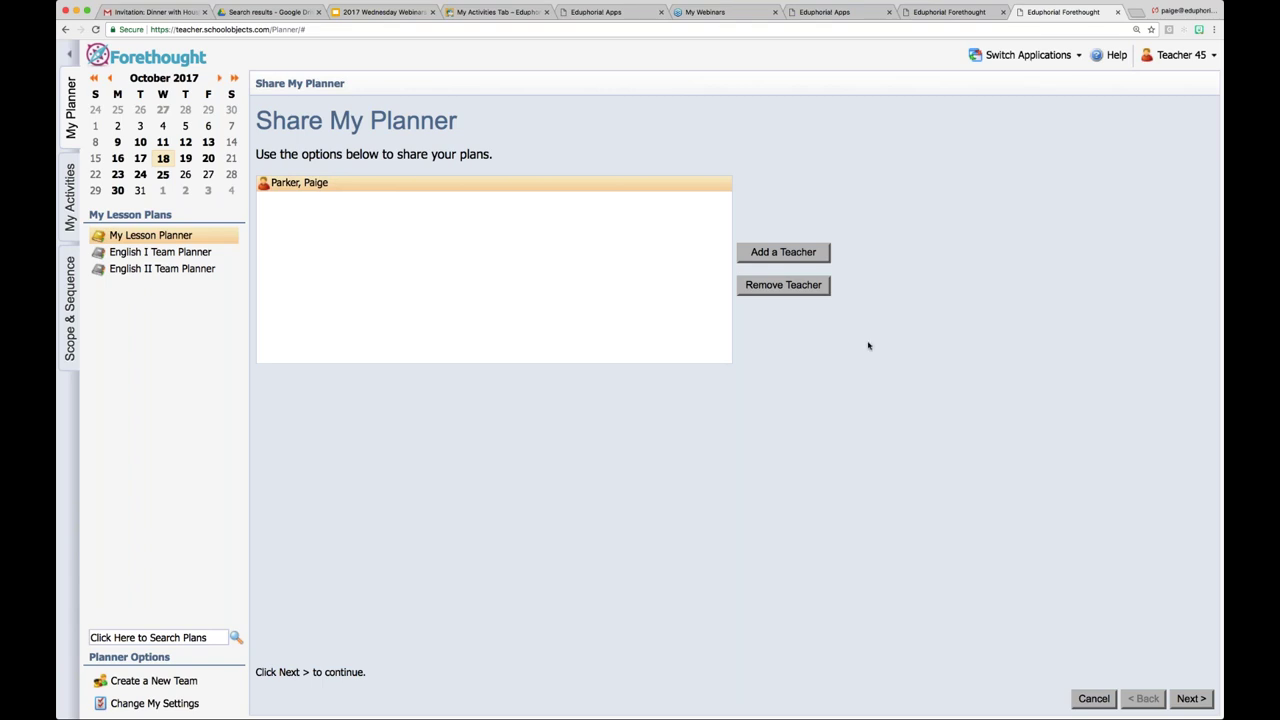
pyautogui.click(1189, 699)
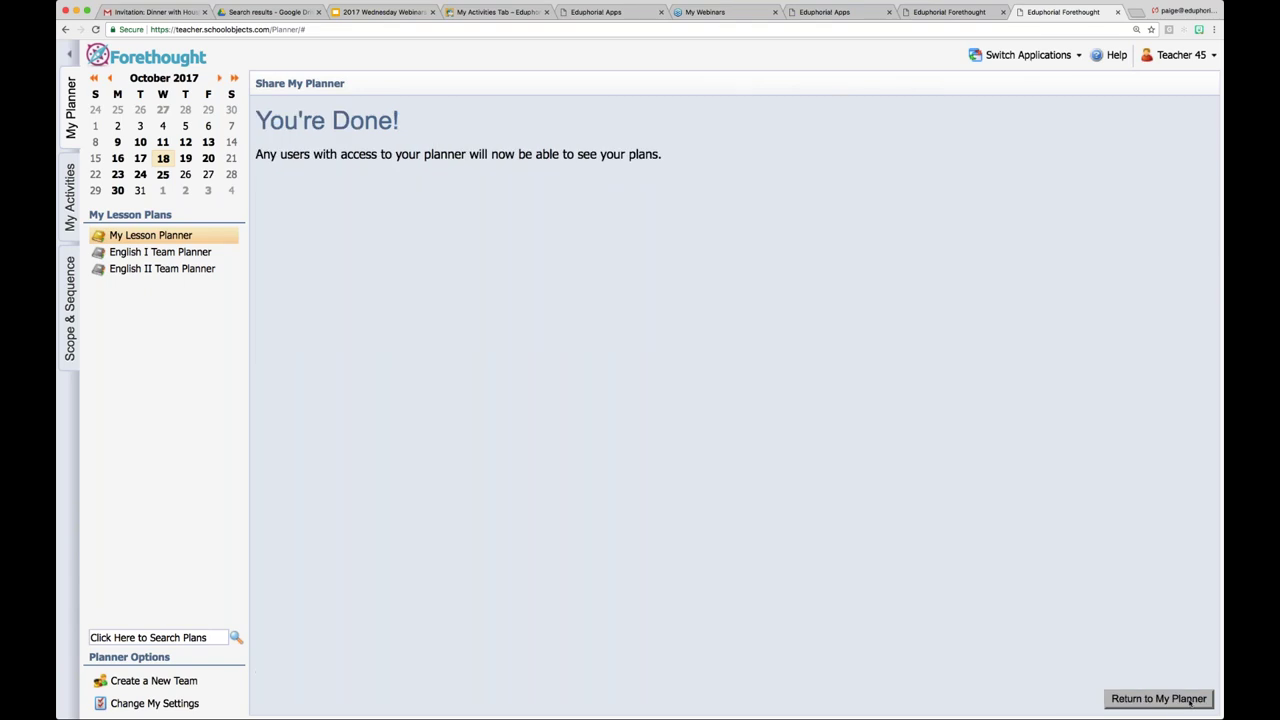
pyautogui.click(1159, 699)
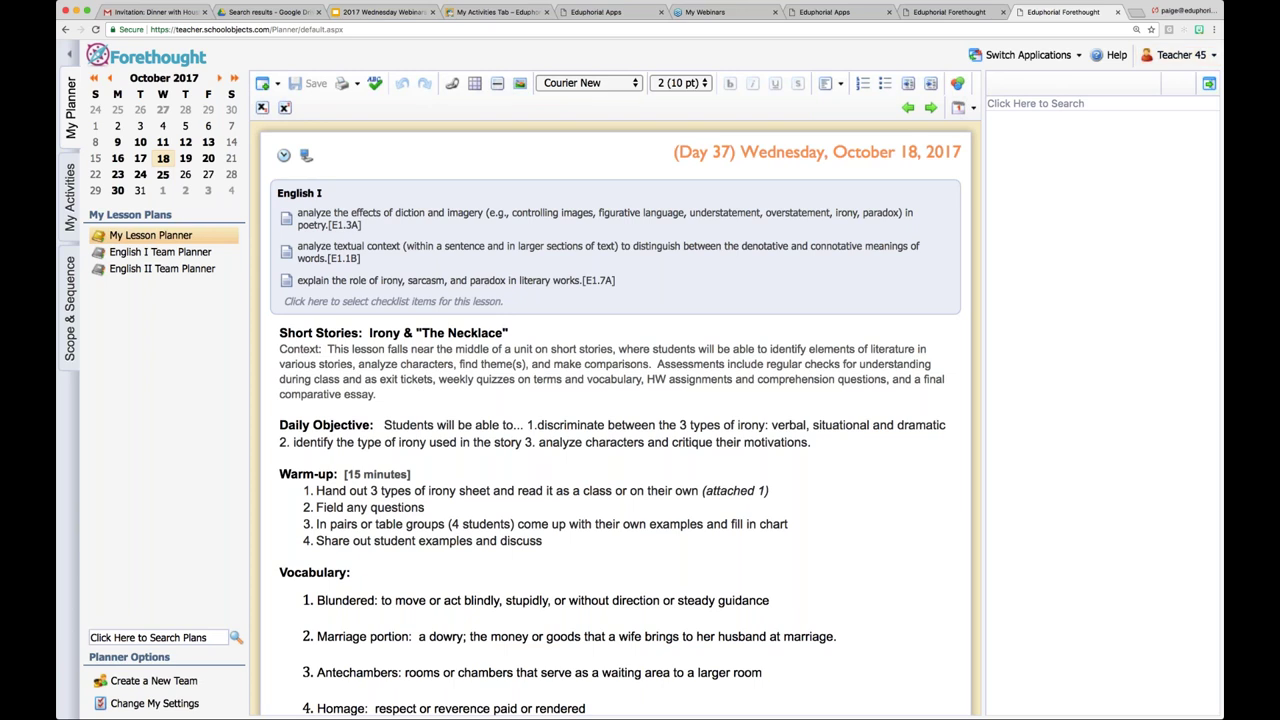
# Switch to the other teacher's Forethought session, reload it, and view October 18, 2017 in the shared Teacher 45's Planner
pyautogui.click(958, 12)
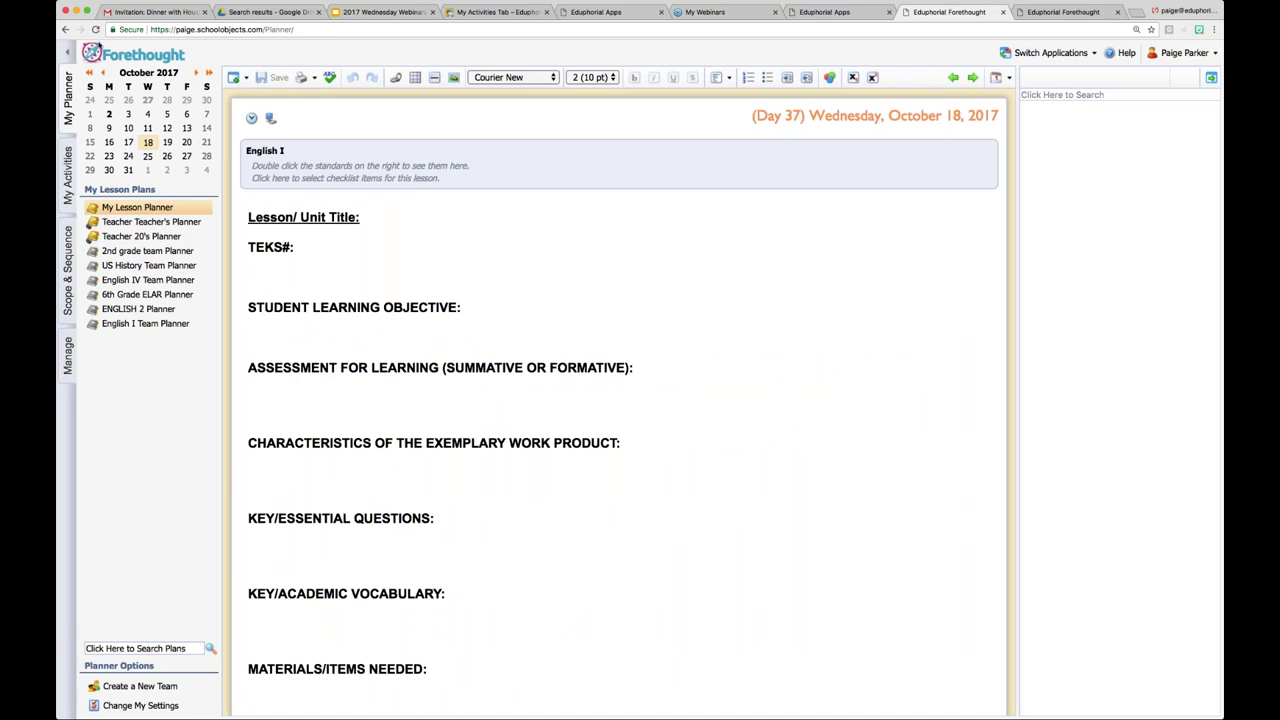
pyautogui.click(95, 30)
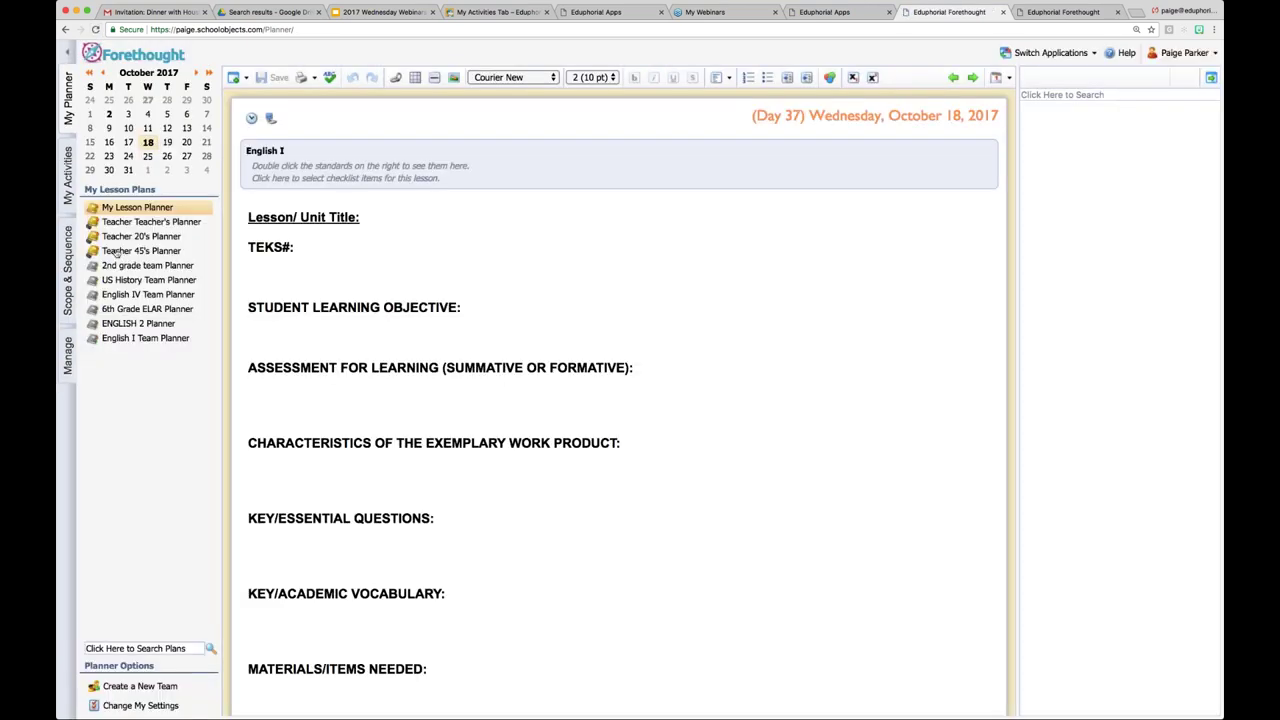
pyautogui.click(116, 252)
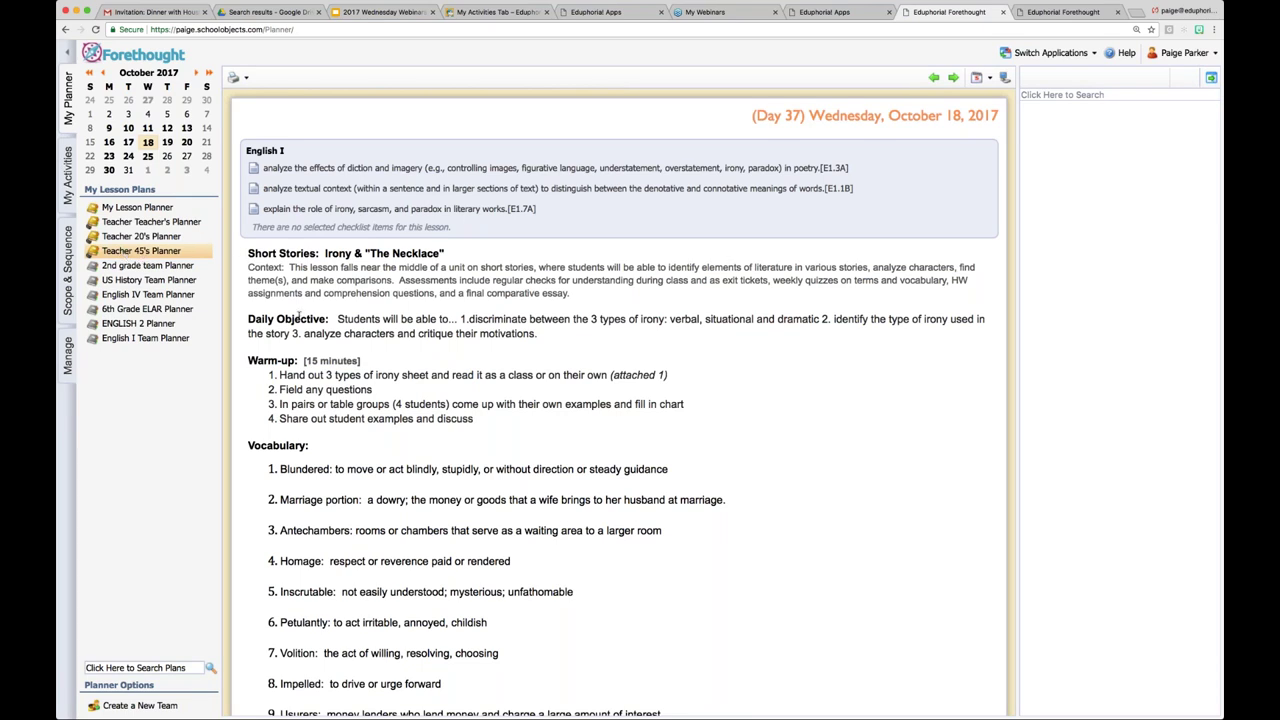
pyautogui.click(128, 142)
pyautogui.click(148, 142)
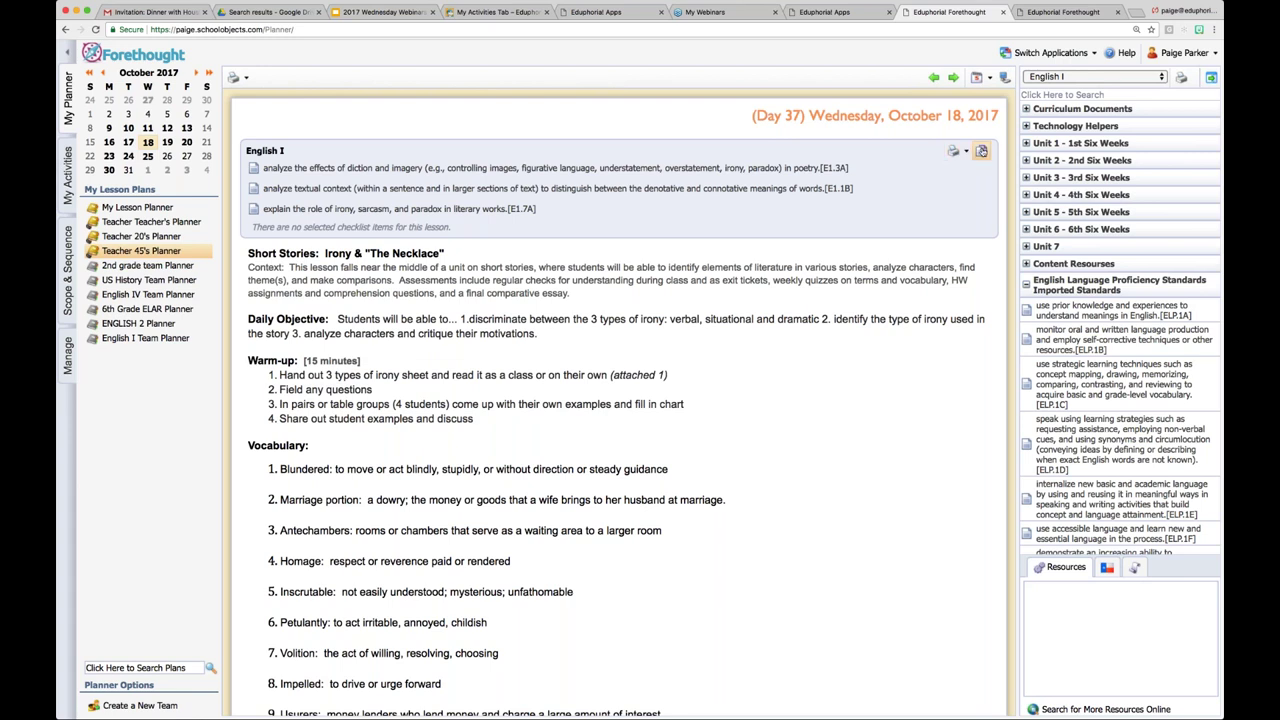
# Copy the shared English I lesson plan to October 18, 2017
pyautogui.click(981, 151)
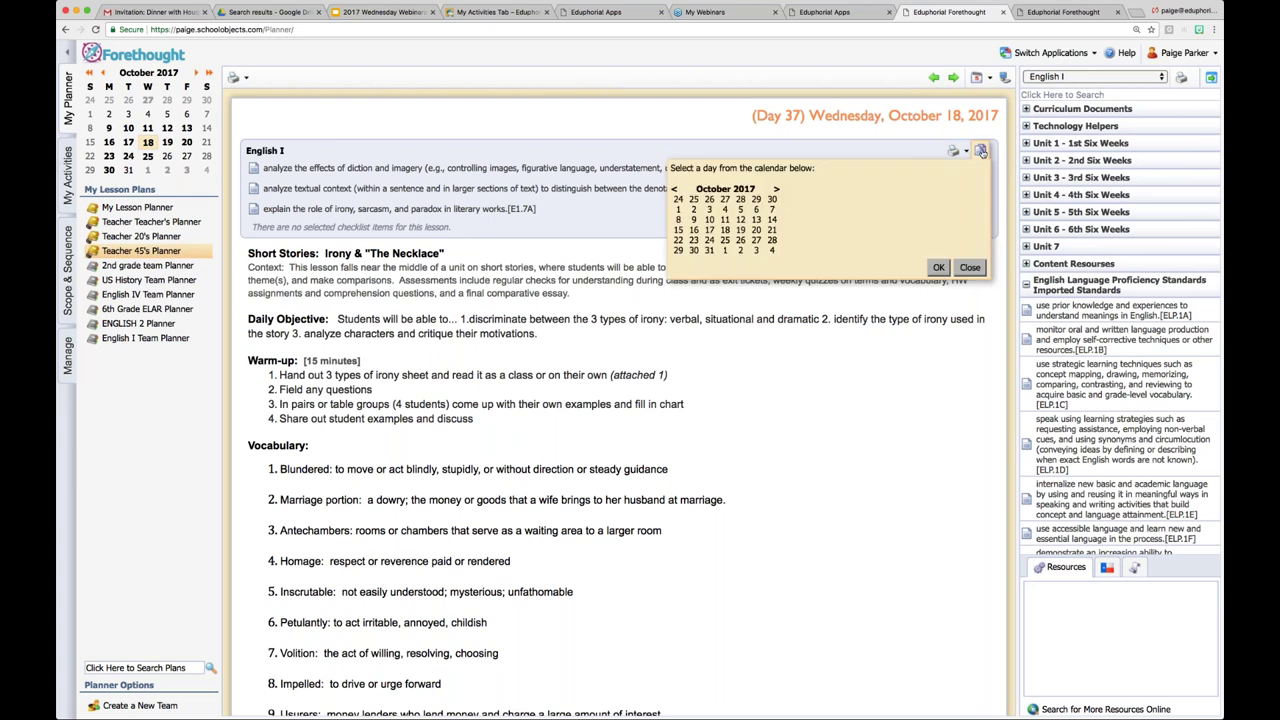
pyautogui.click(725, 230)
pyautogui.click(939, 267)
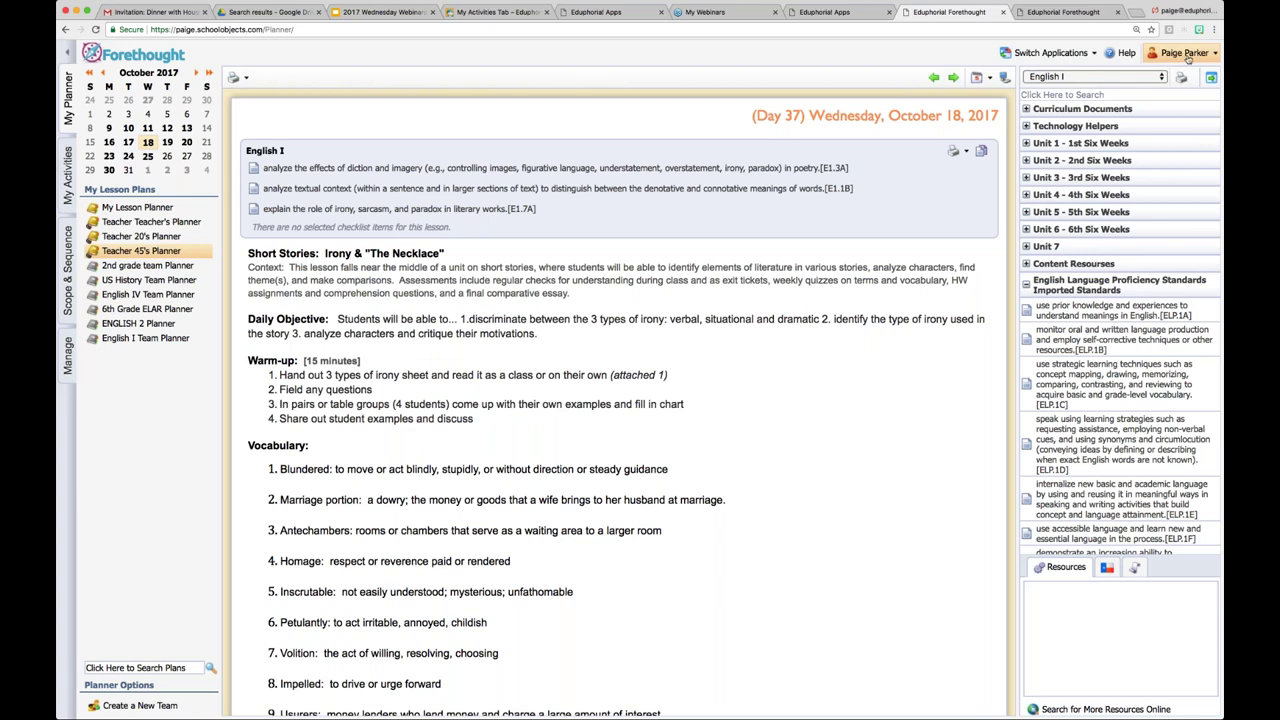
# Open the October 18, 2017 plan in My Lesson Planner and locate the copied lesson beneath the template
pyautogui.click(140, 207)
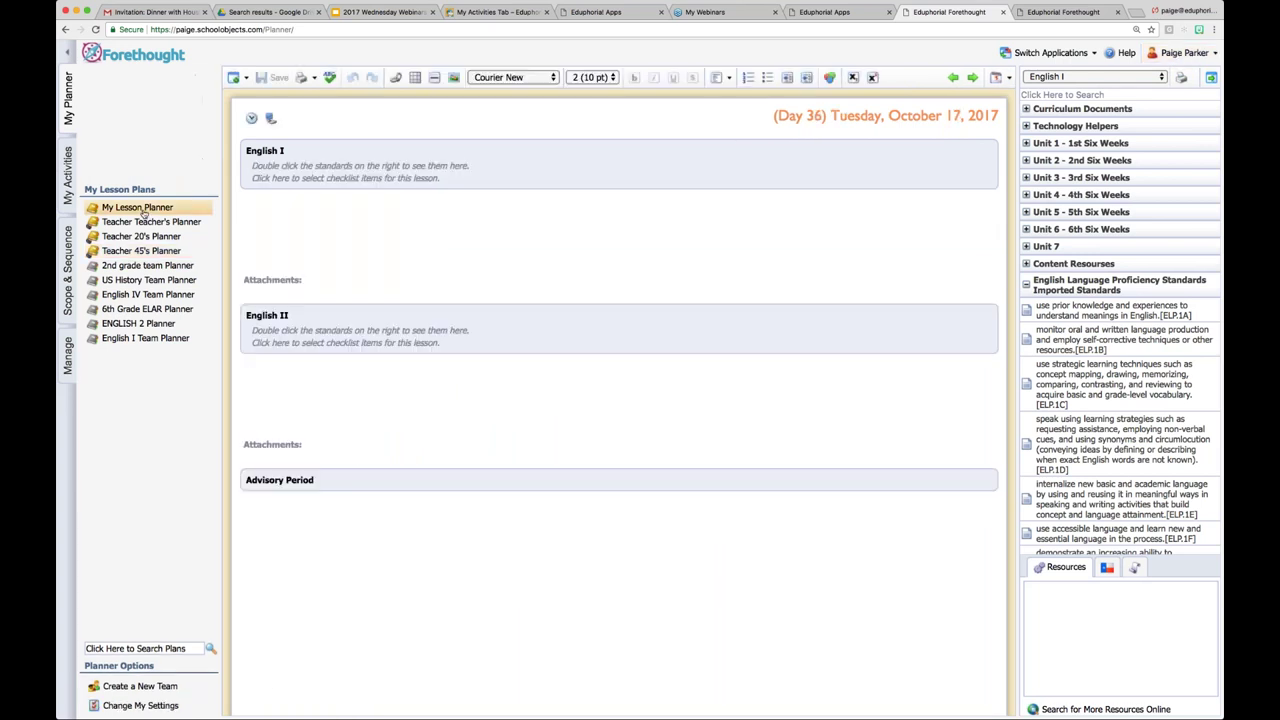
pyautogui.click(147, 142)
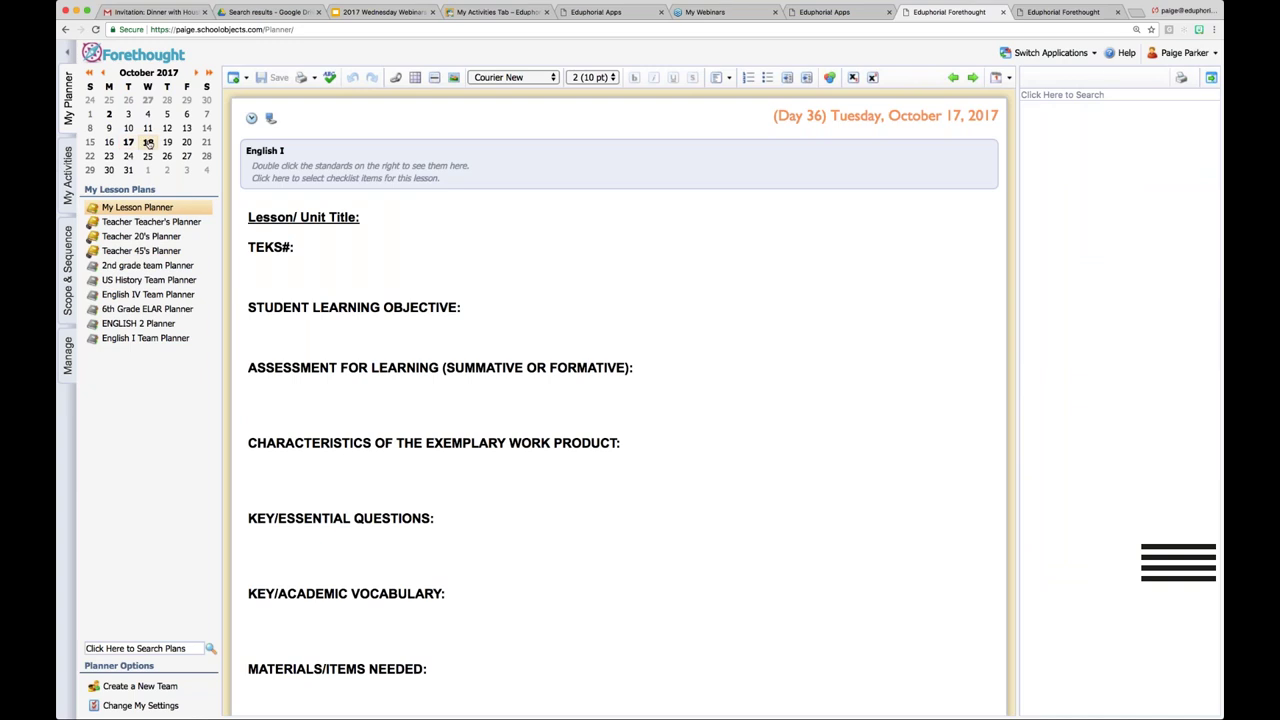
pyautogui.scroll(-10, 363, 320)
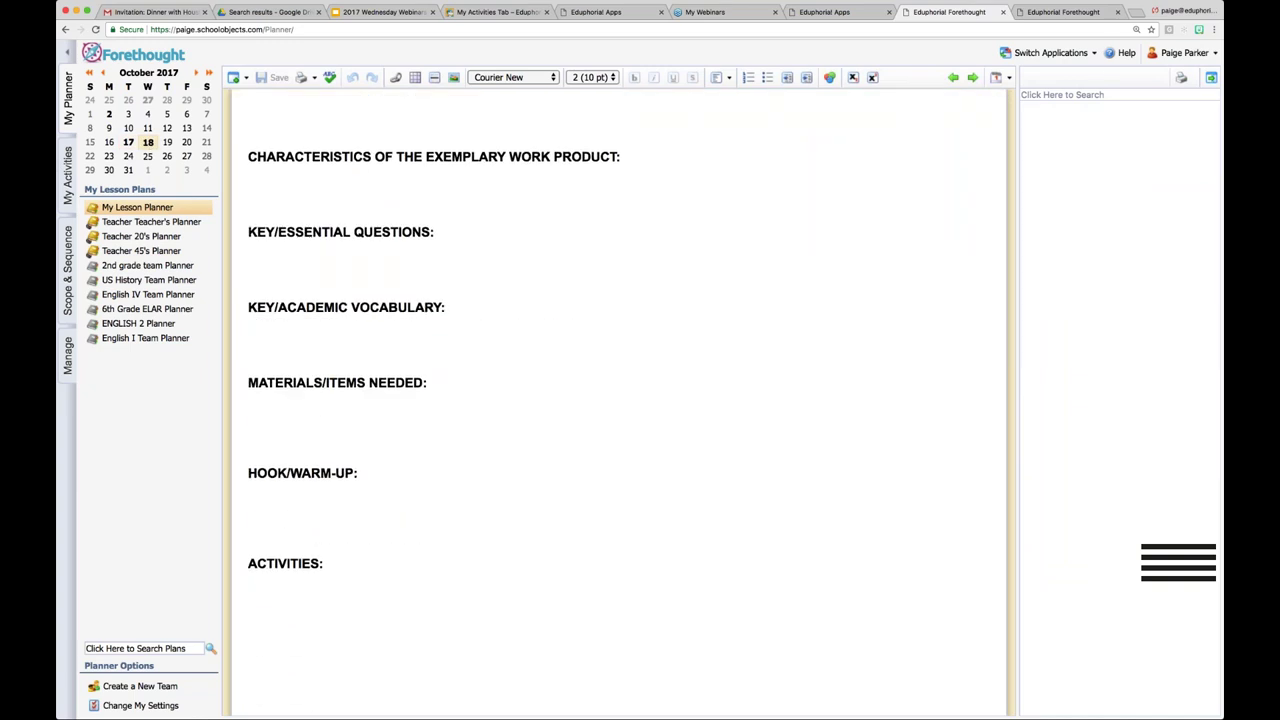
pyautogui.scroll(-10, 620, 400)
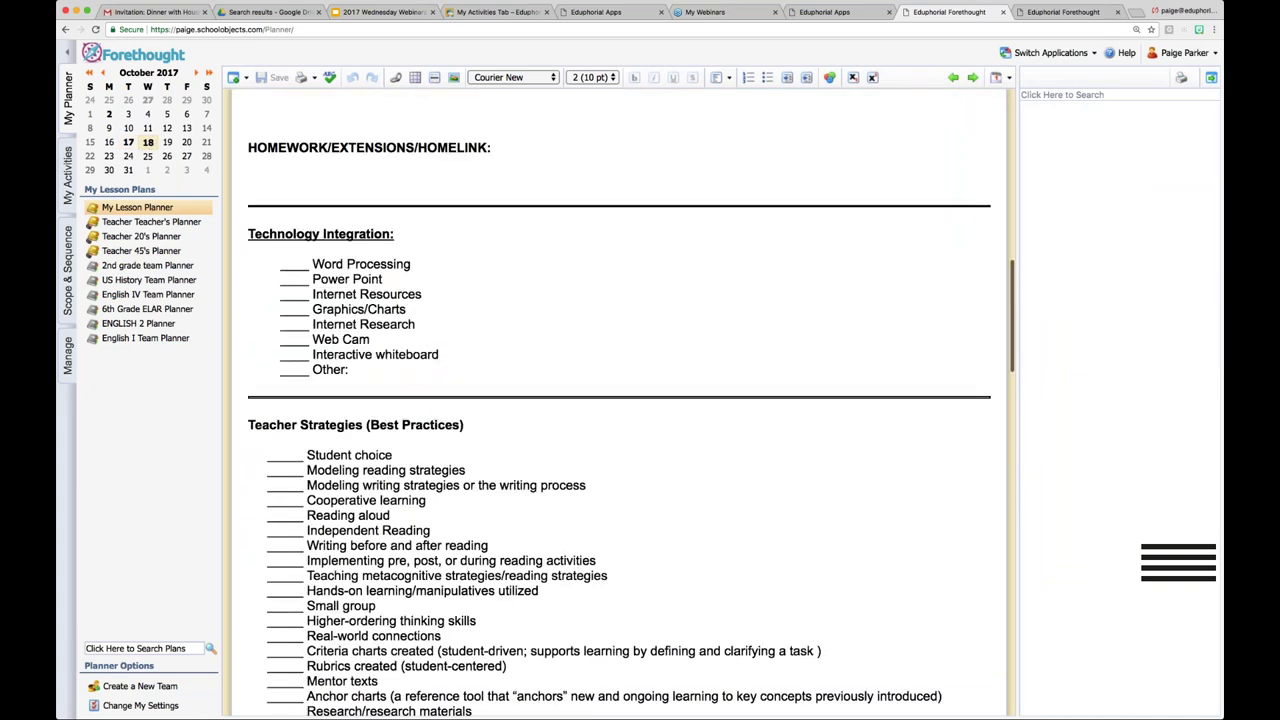
pyautogui.scroll(-3, 620, 400)
# Remove the blank template text through the ELL line, keeping the copied Irony & "The Necklace" lesson
pyautogui.click(294, 248)
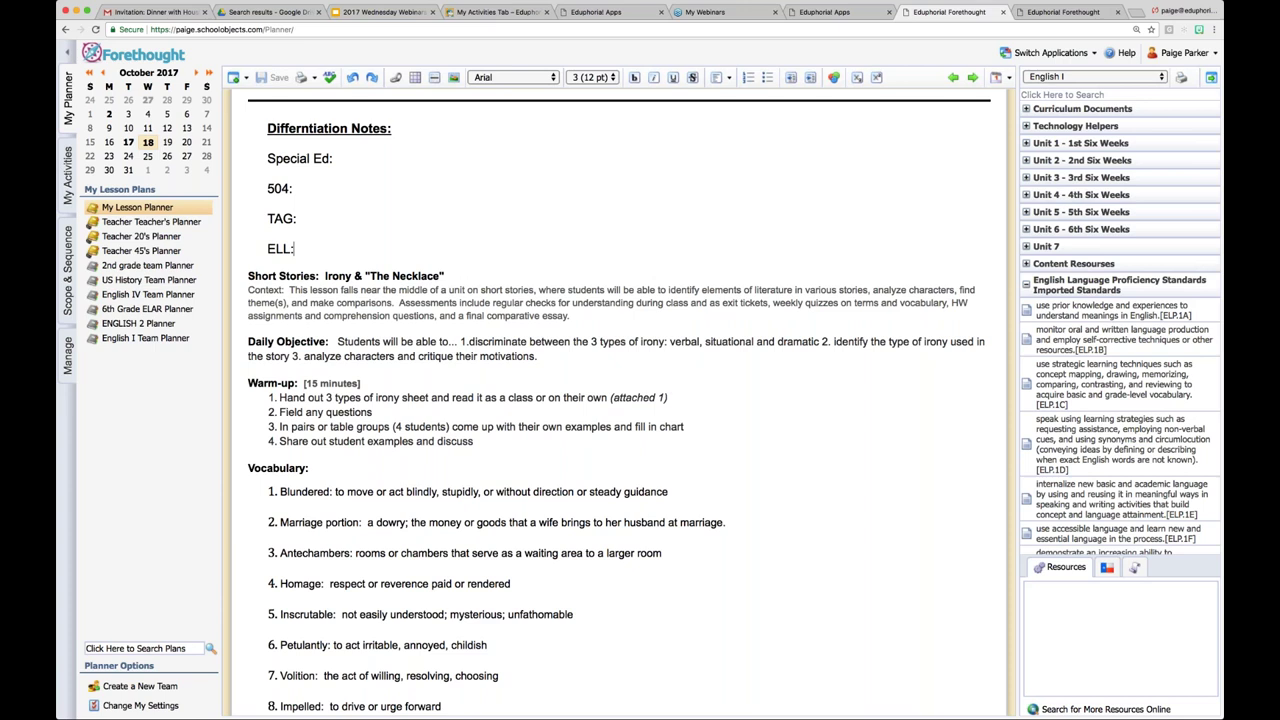
pyautogui.scroll(10, 620, 400)
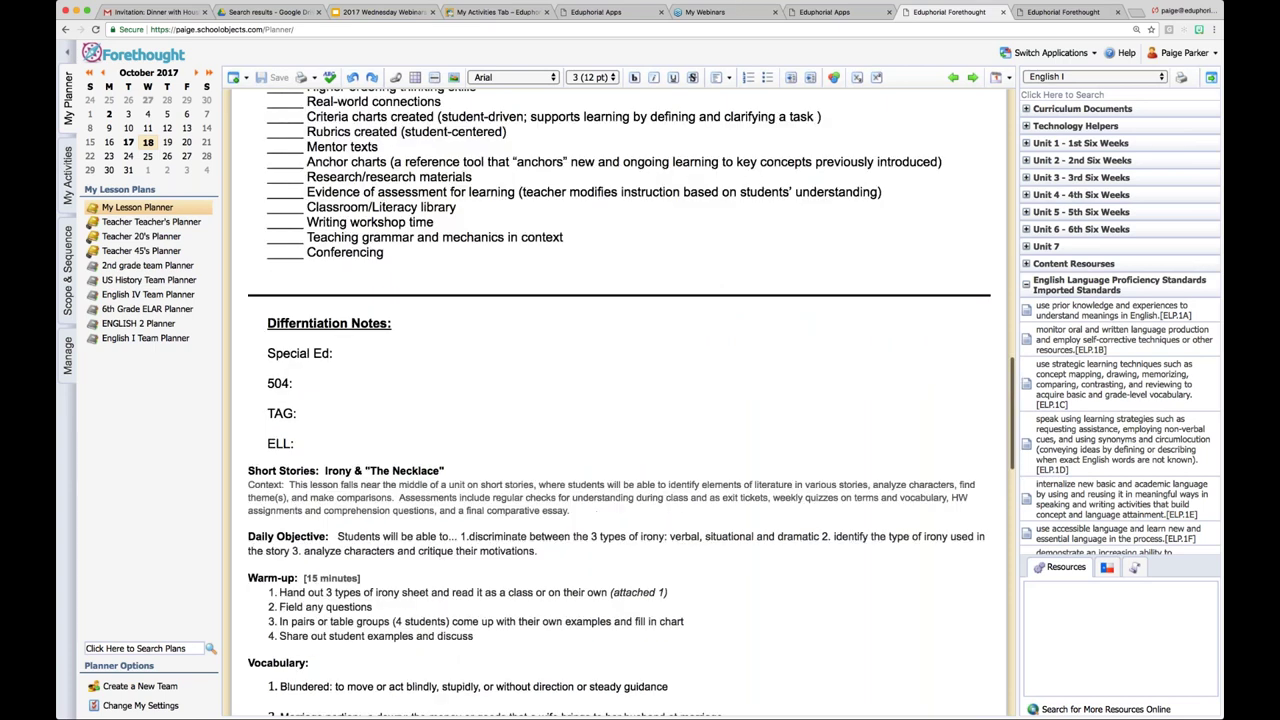
pyautogui.scroll(8, 620, 400)
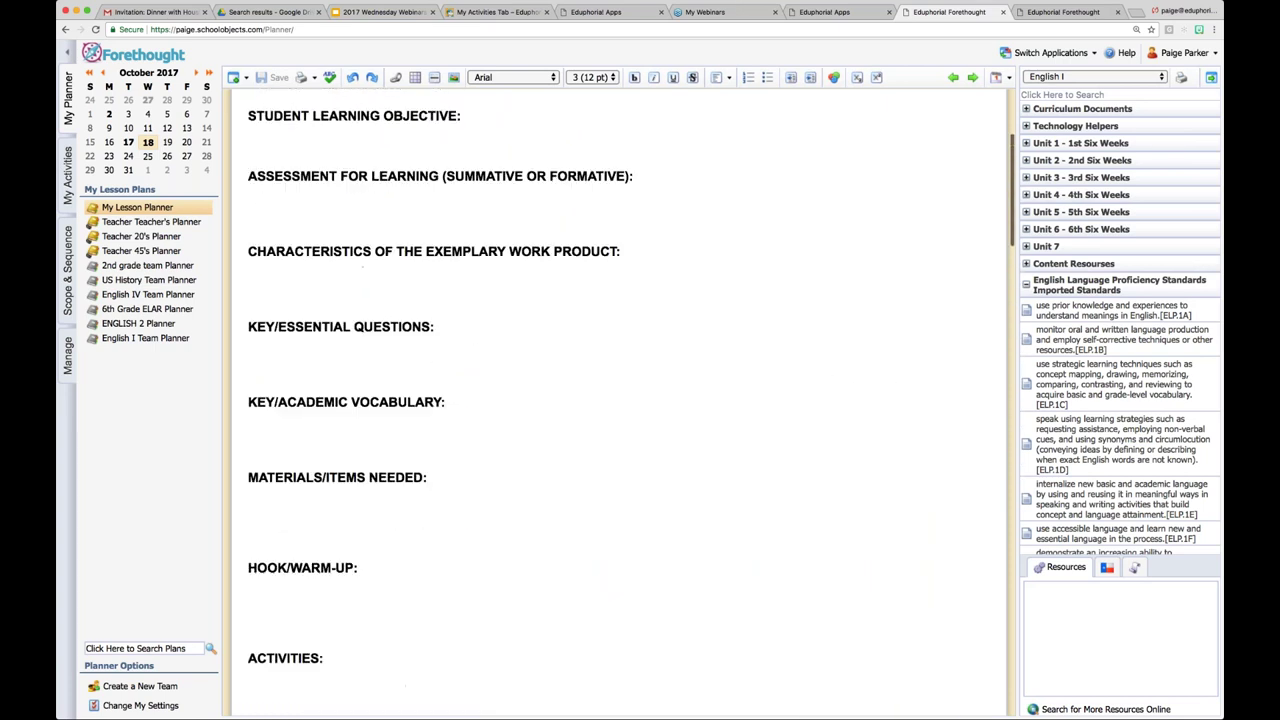
pyautogui.press('super+a')
pyautogui.press('super+v')
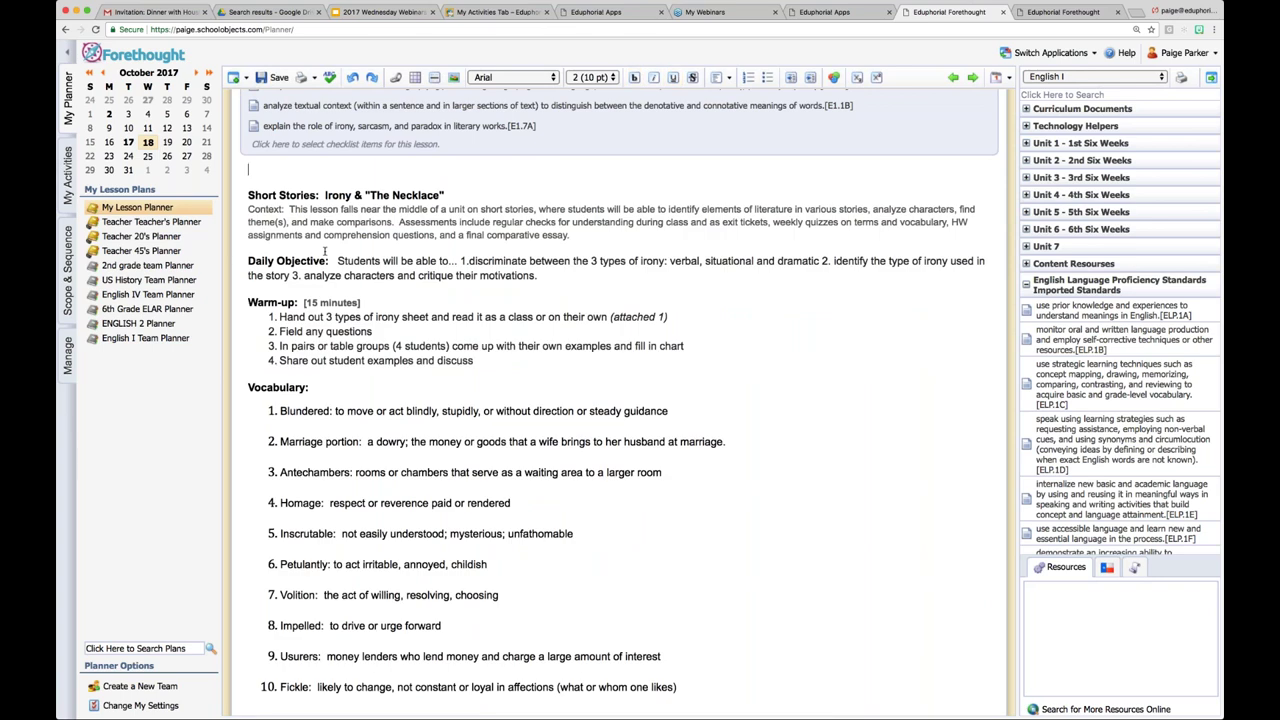
pyautogui.scroll(2, 420, 380)
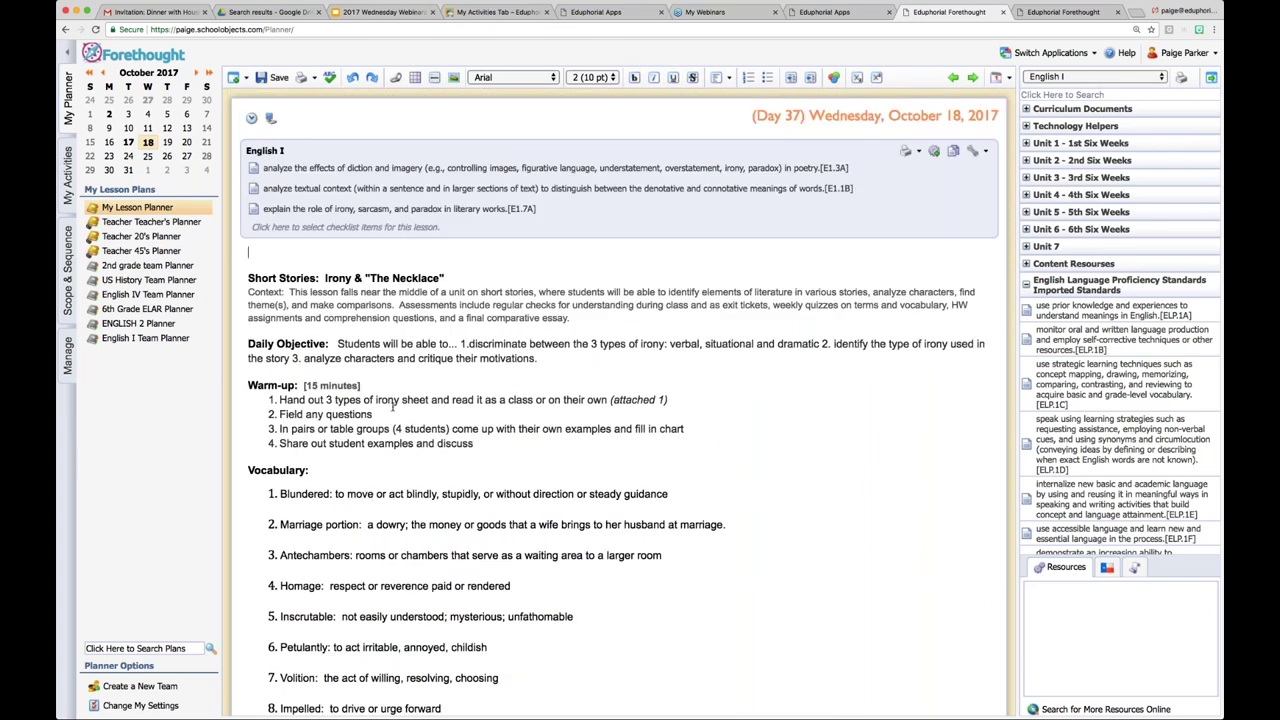
# Examine the copied Irony & "The Necklace" lesson from its standards and warm-up through the homework and differentiation sections
pyautogui.scroll(-1, 414, 379)
pyautogui.scroll(1, 414, 379)
pyautogui.hotkey('alt', 'shift', 'Right')
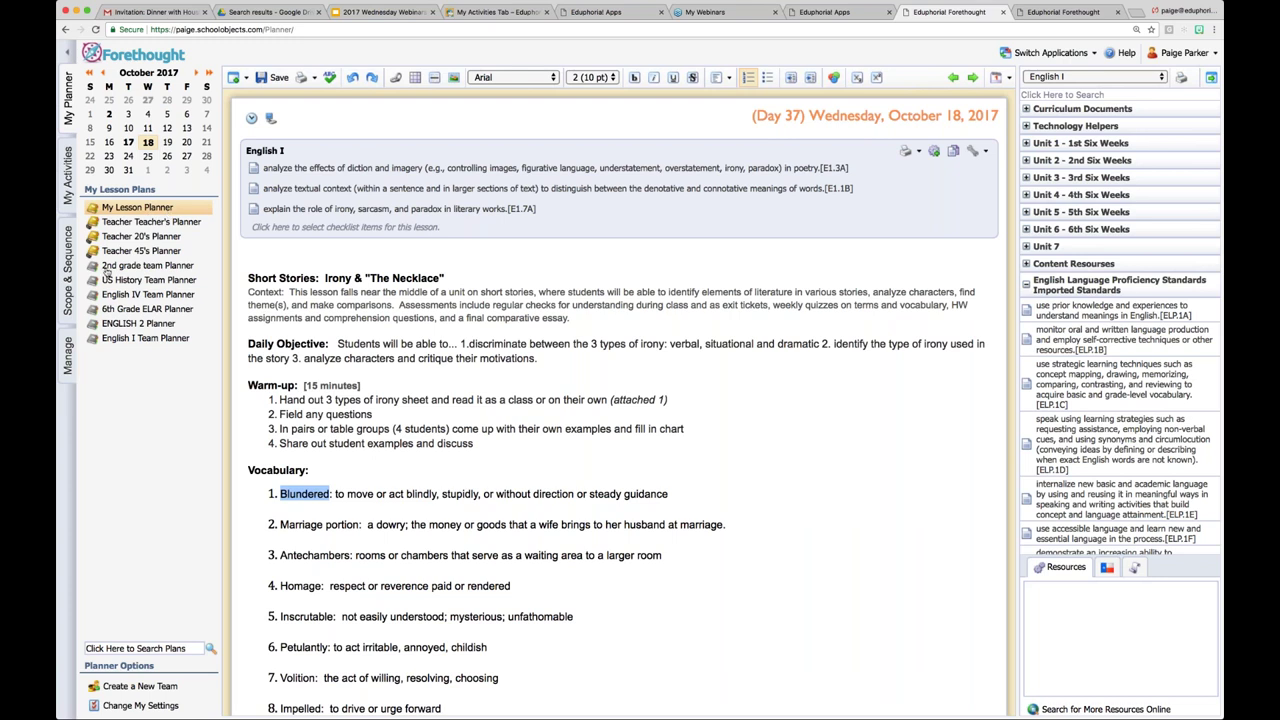
pyautogui.click(473, 456)
pyautogui.scroll(-5, 582, 465)
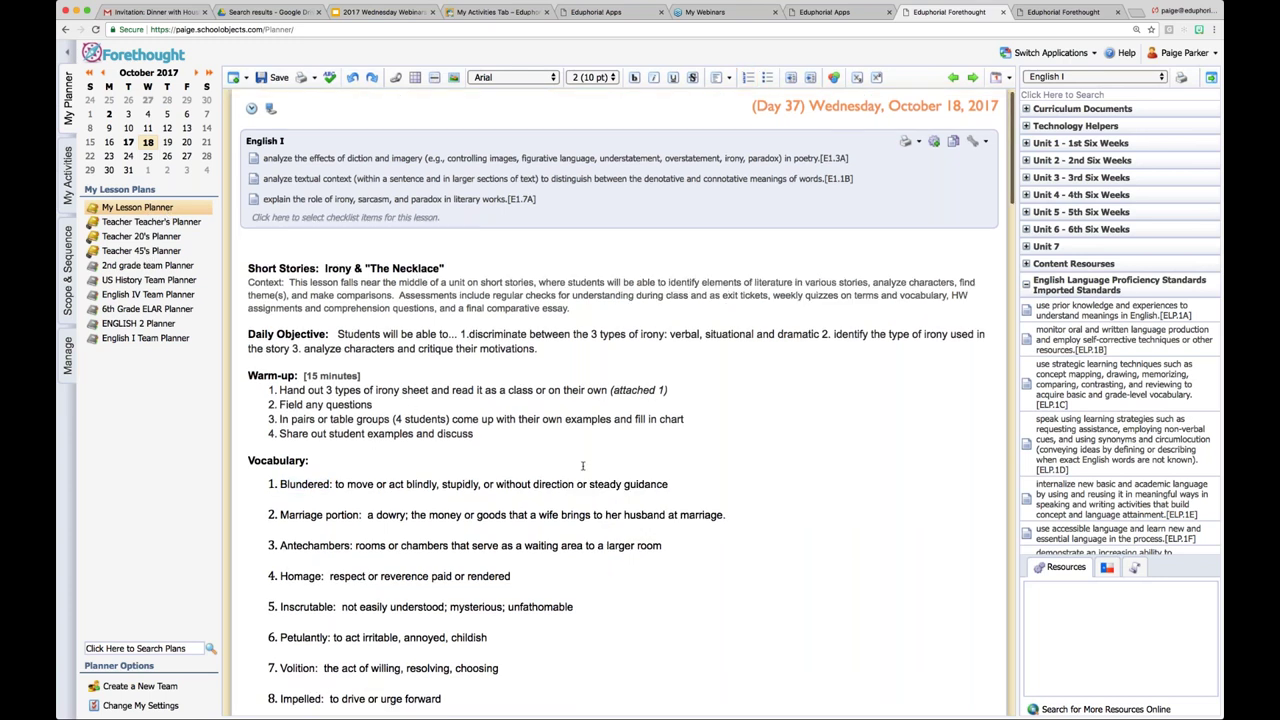
pyautogui.scroll(-9, 582, 465)
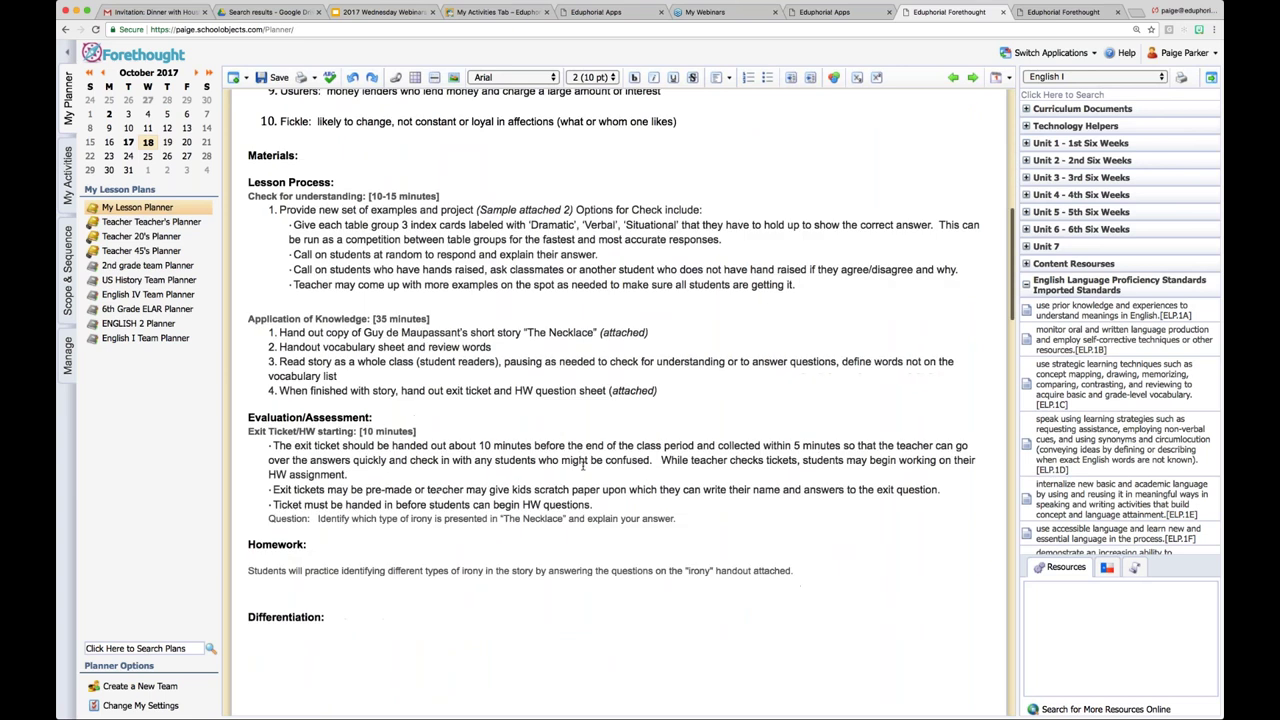
pyautogui.scroll(13, 582, 465)
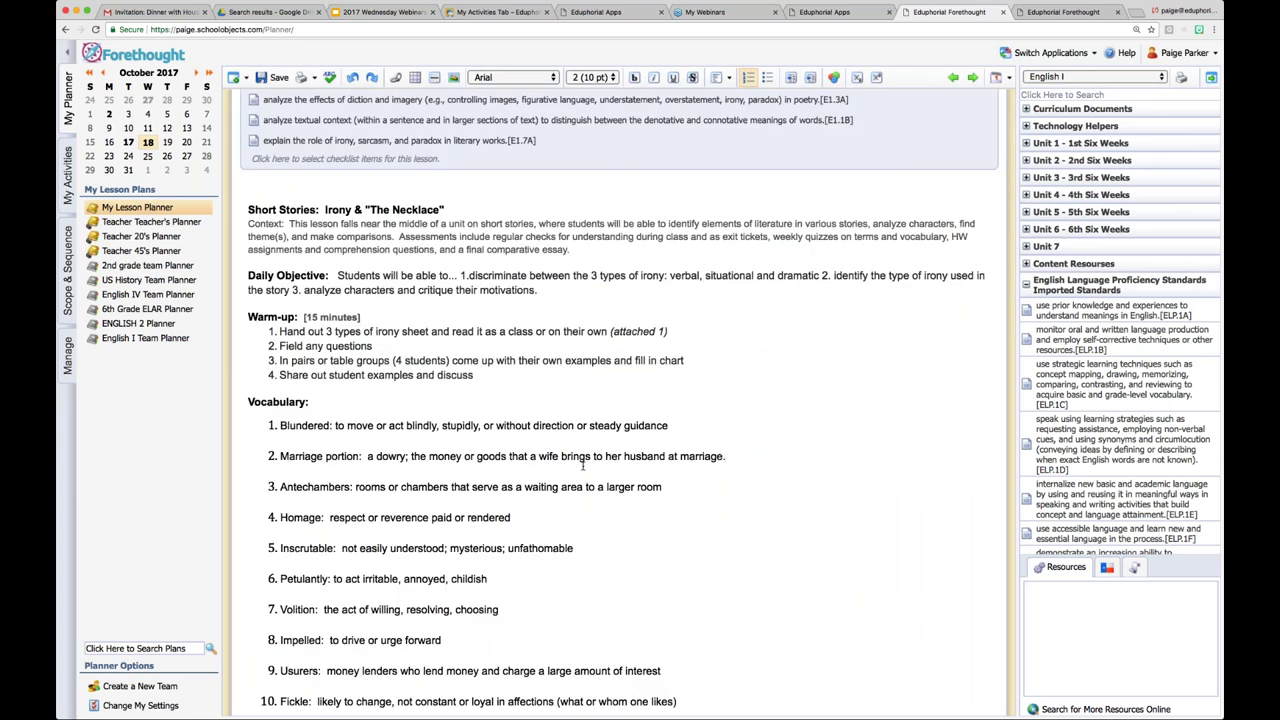
pyautogui.scroll(1, 268, 298)
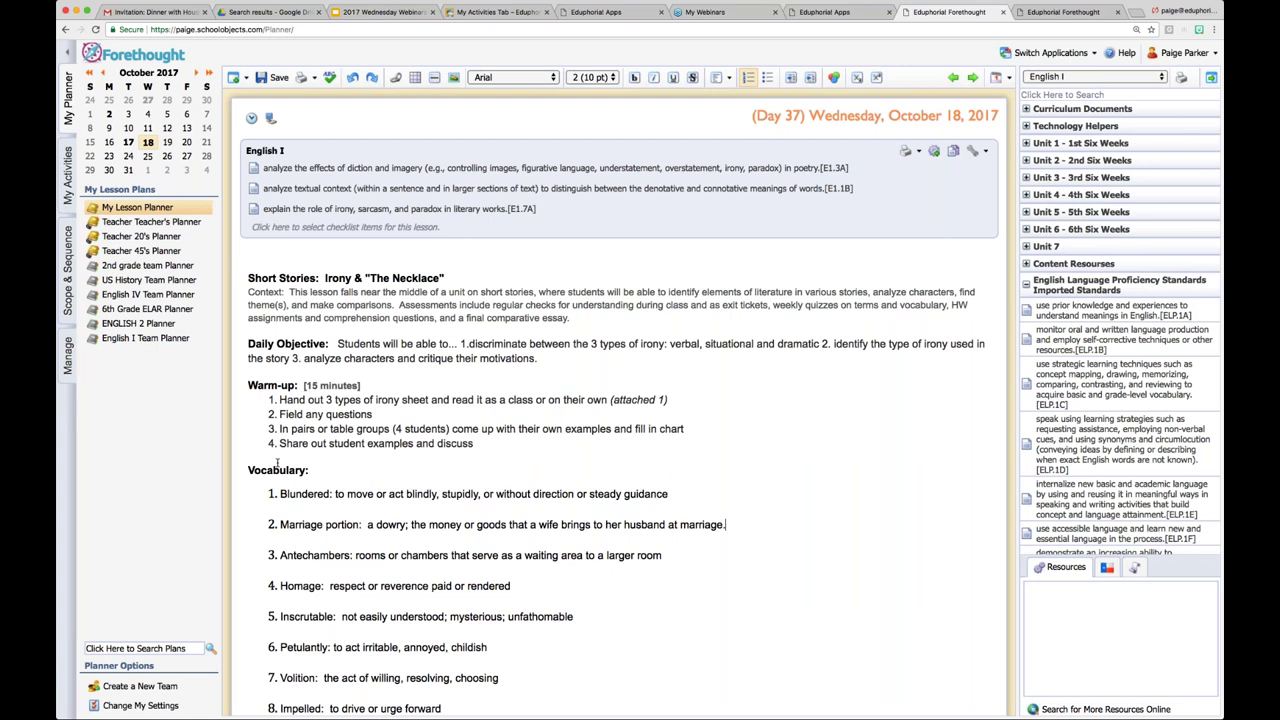
pyautogui.scroll(-10, 277, 461)
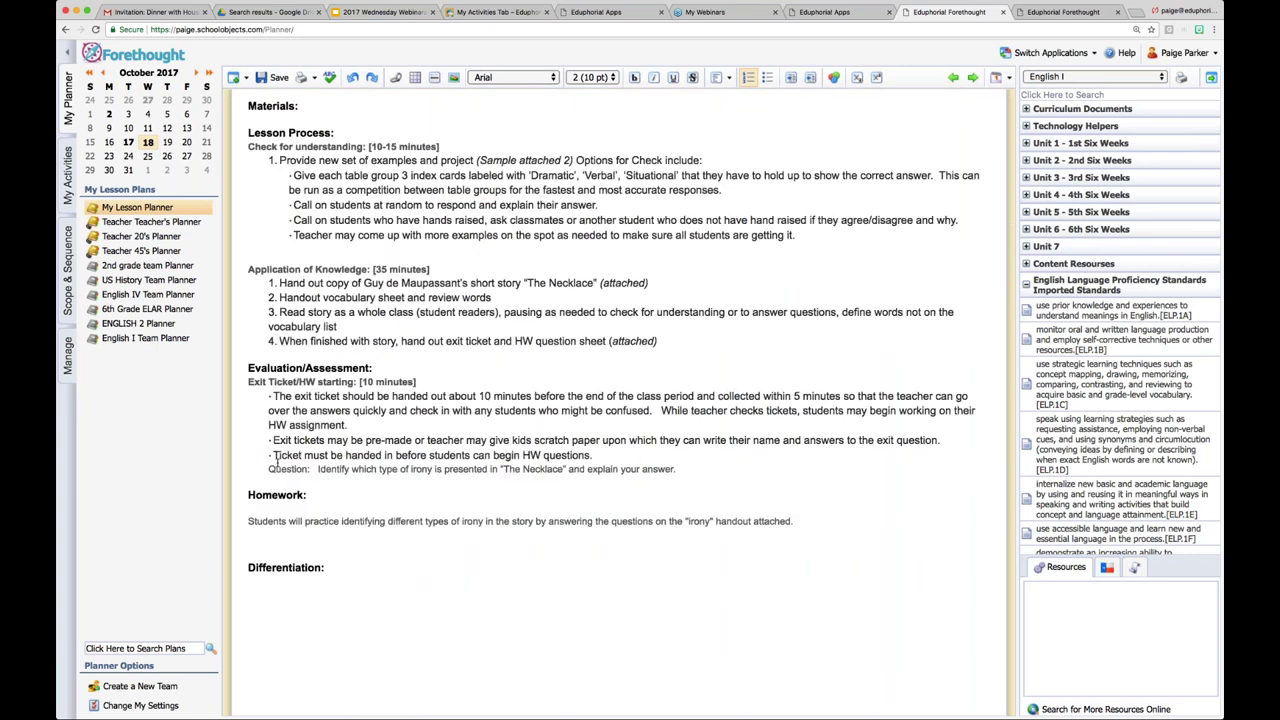
pyautogui.scroll(2, 277, 461)
pyautogui.scroll(2, 277, 461)
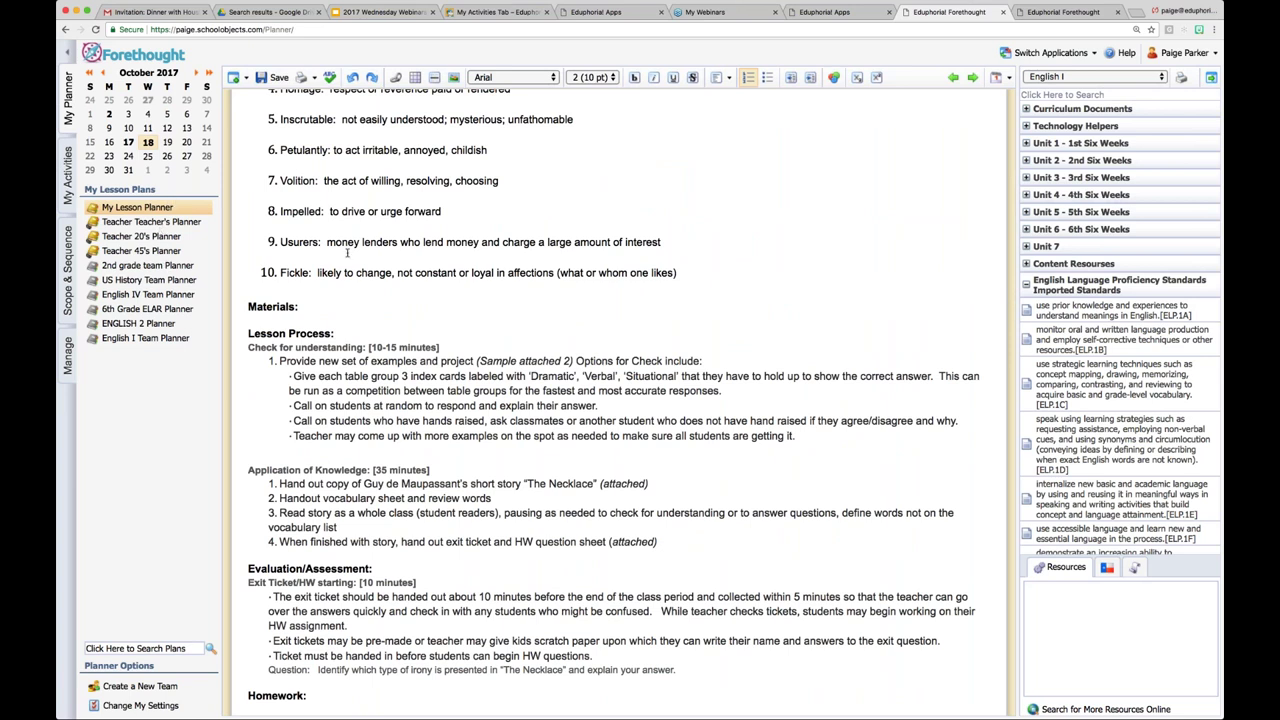
pyautogui.scroll(10, 347, 253)
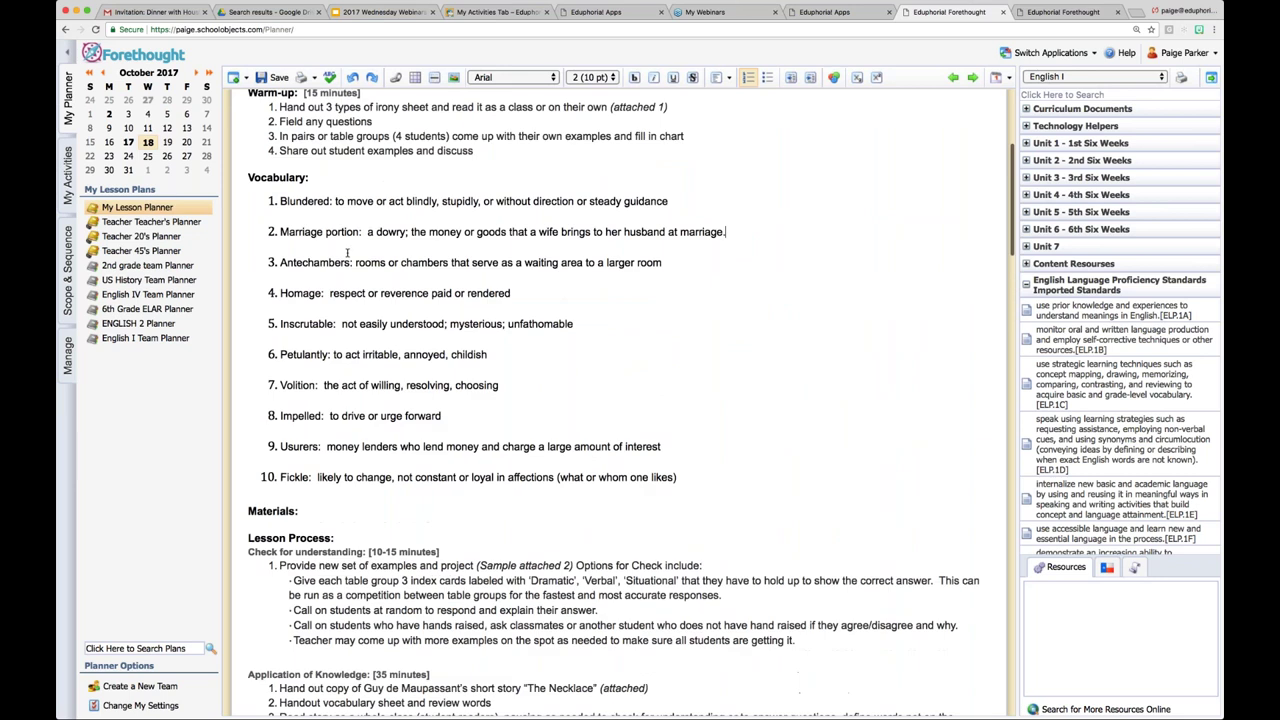
pyautogui.scroll(1, 347, 256)
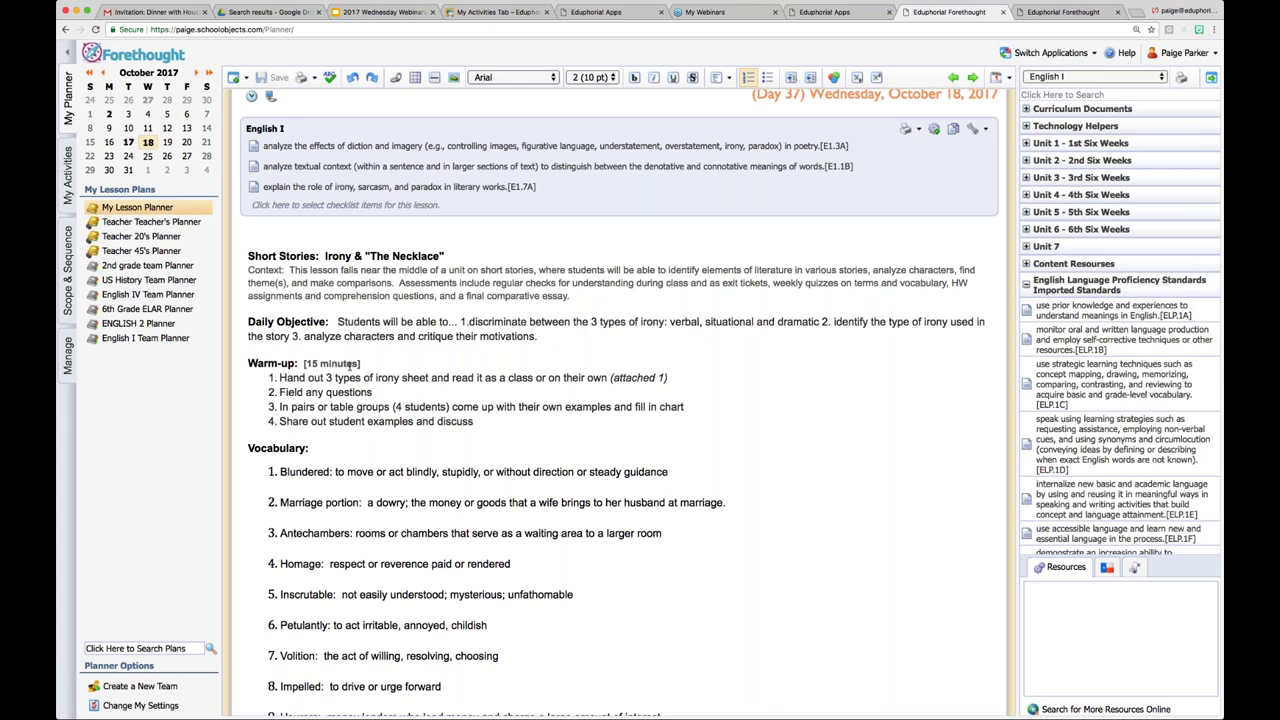
pyautogui.scroll(1, 350, 366)
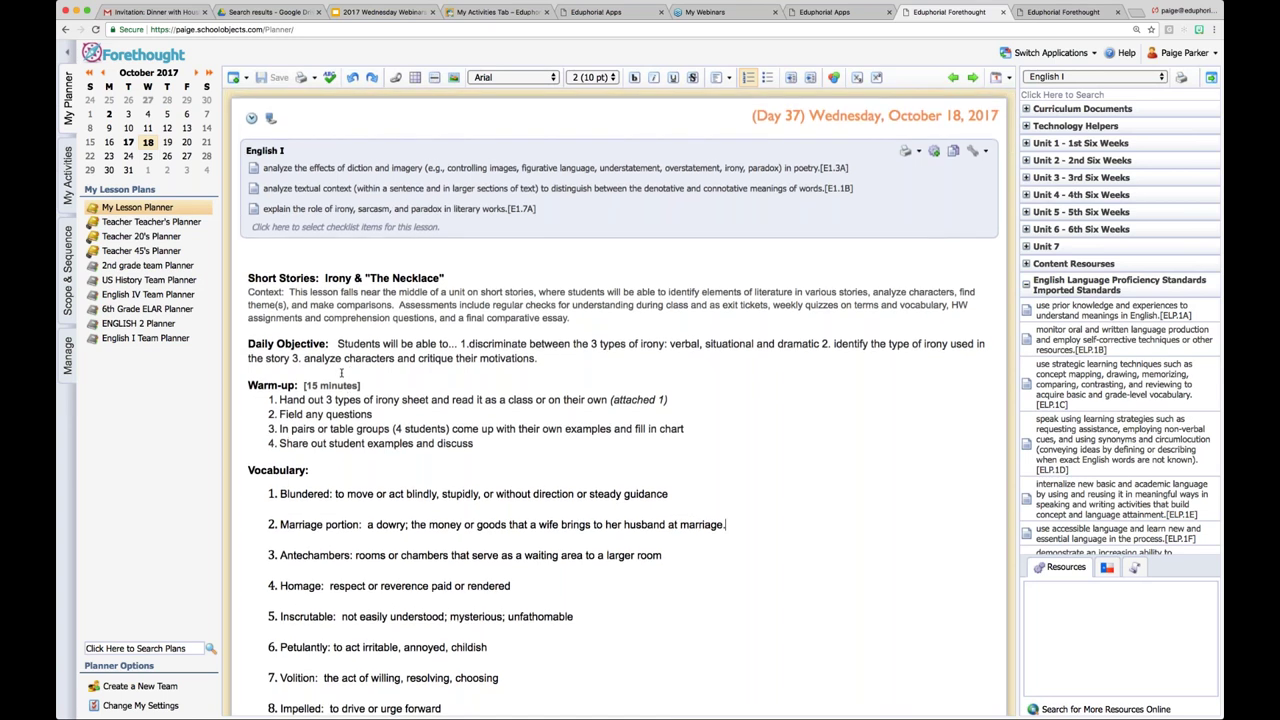
# Create a new planning team from Teacher 45's planner account and name it High School English
pyautogui.click(162, 254)
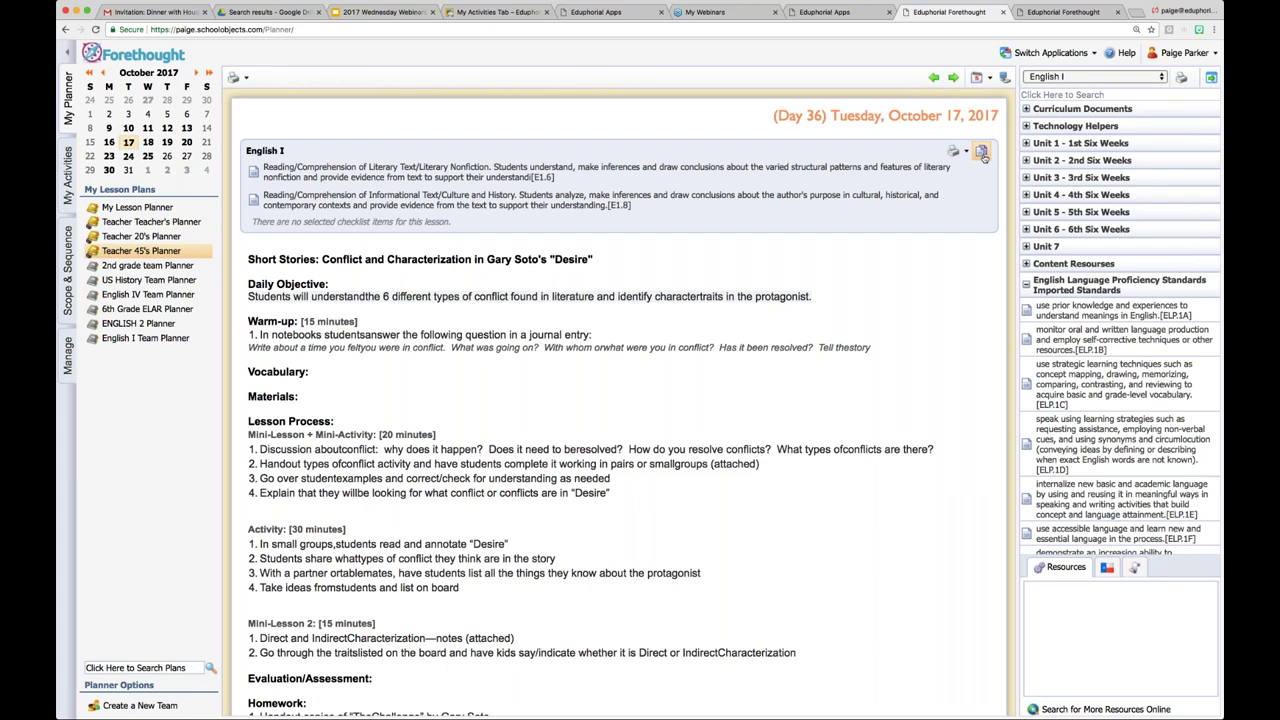
pyautogui.click(1084, 14)
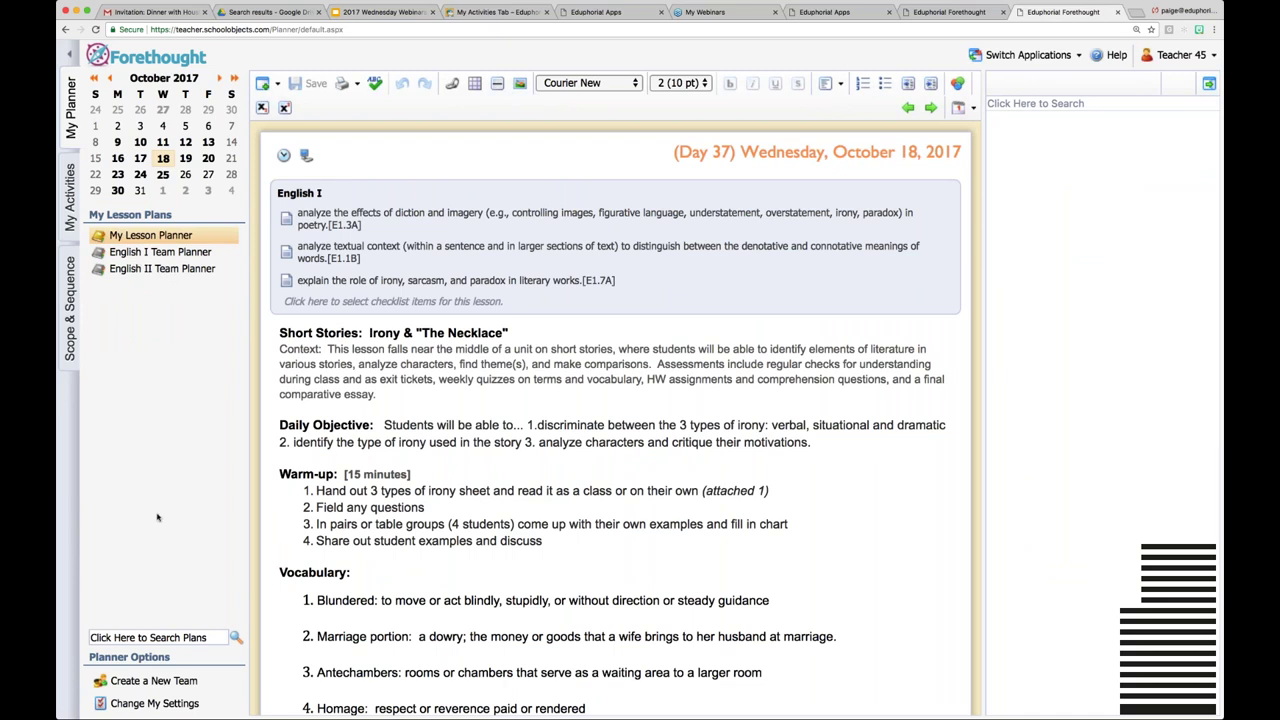
pyautogui.click(152, 681)
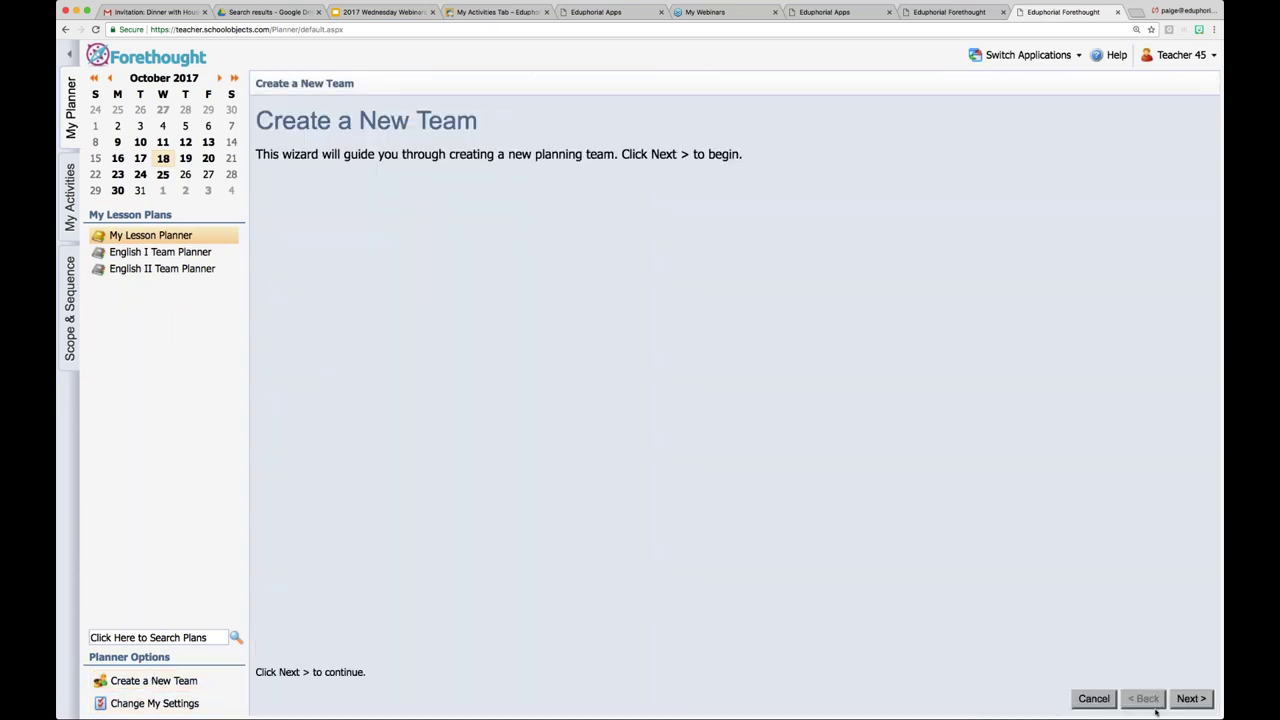
pyautogui.click(1190, 699)
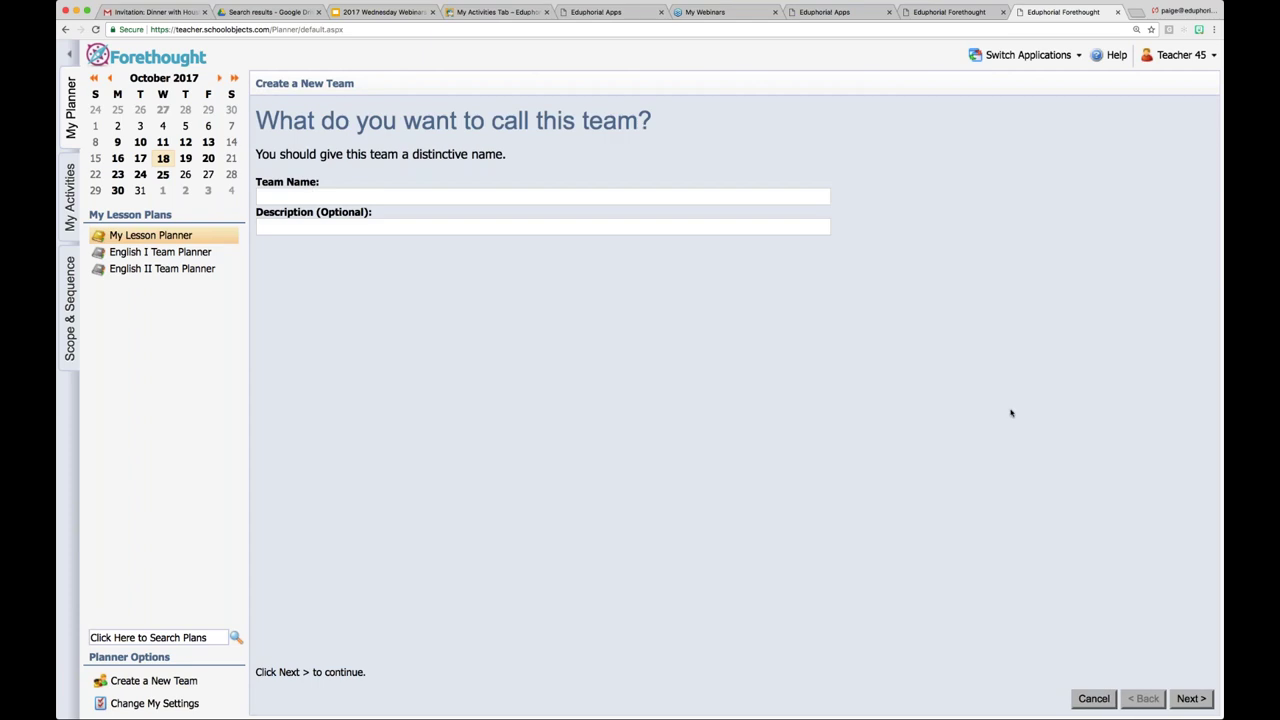
pyautogui.click(312, 192)
pyautogui.write('High Sc')
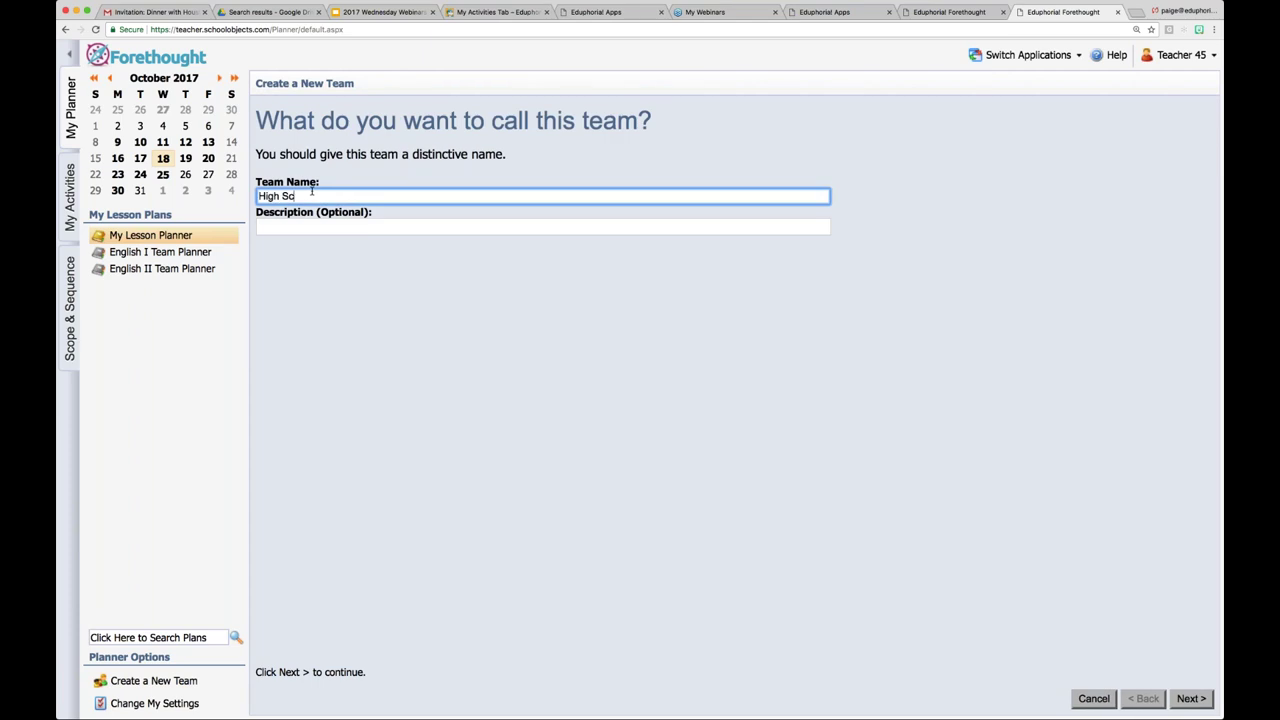
pyautogui.write('hool English')
pyautogui.click(1196, 699)
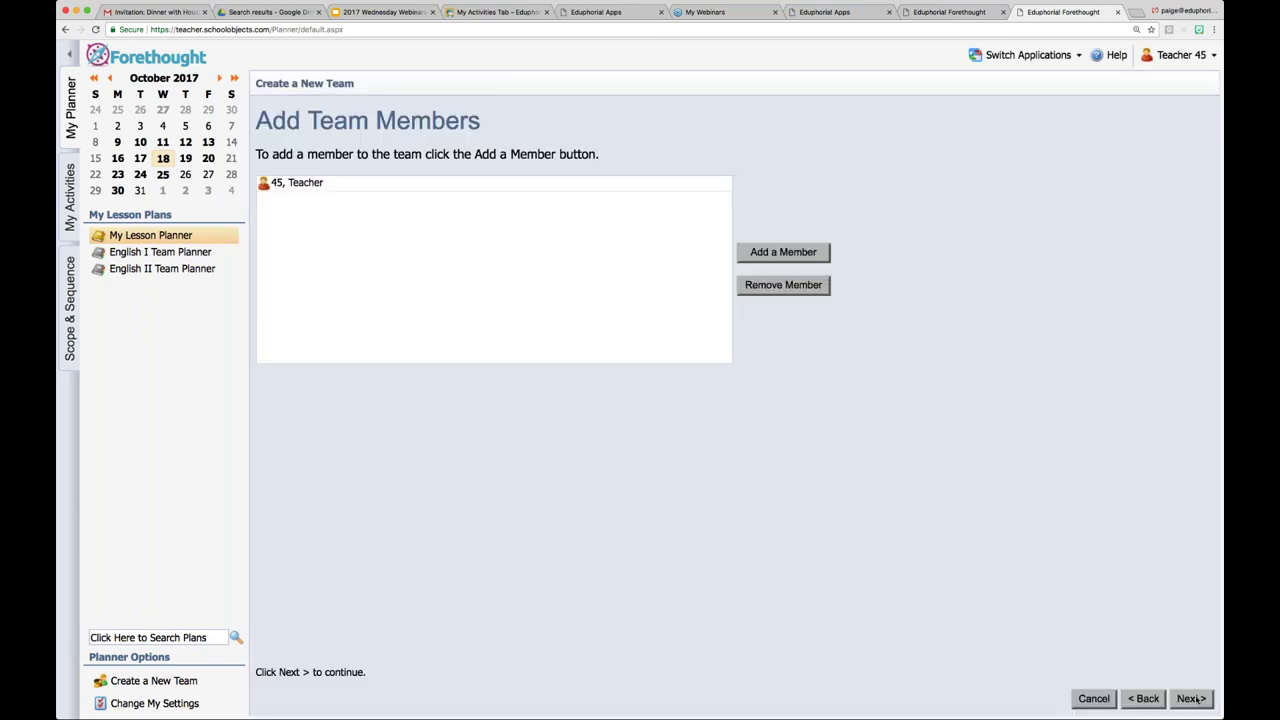
# Search for a colleague by first name and add them as a member of the new team
pyautogui.click(768, 252)
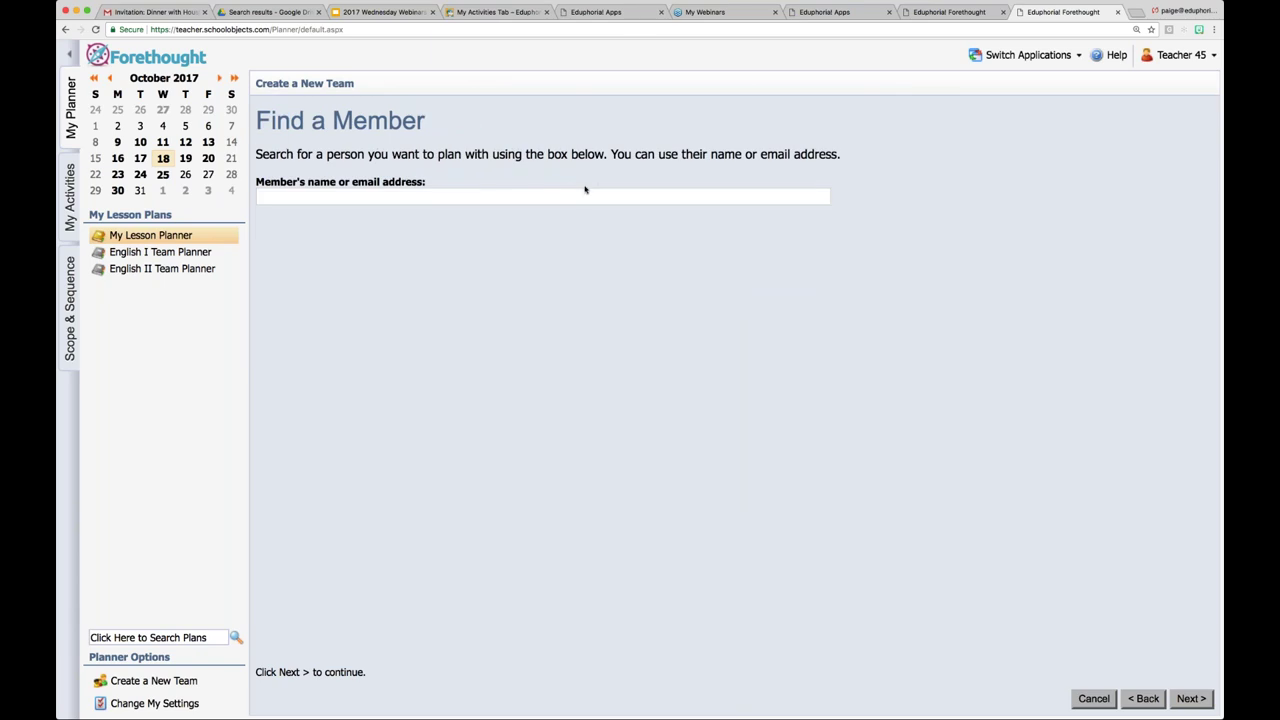
pyautogui.click(581, 197)
pyautogui.write('paige')
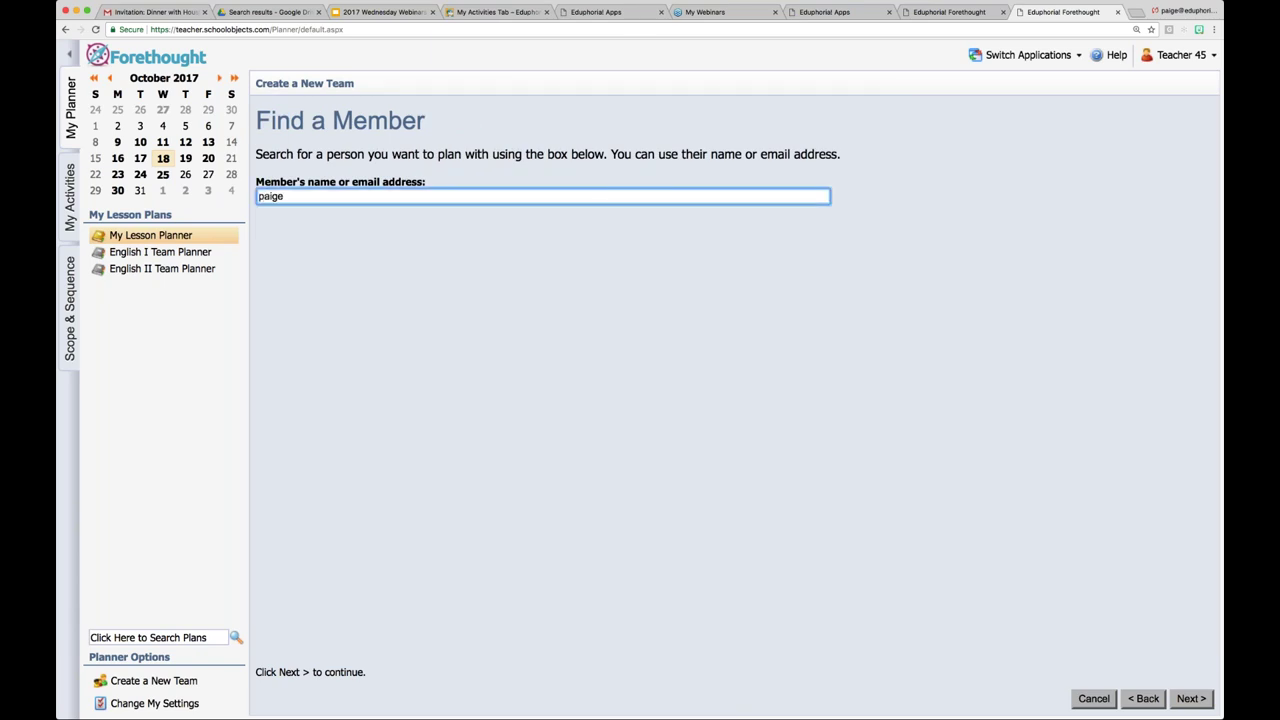
pyautogui.click(1190, 700)
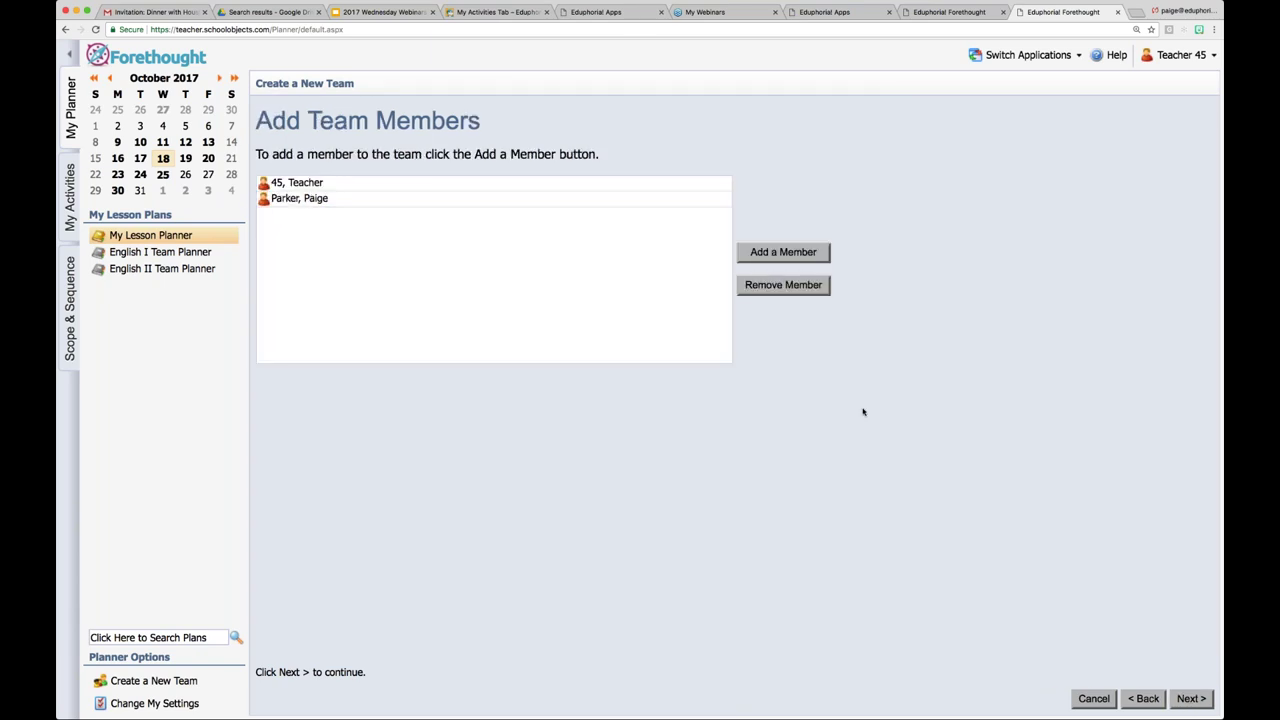
# Add Teacher 20 to the team by searching for 20, and proceed to the course selection
pyautogui.click(819, 256)
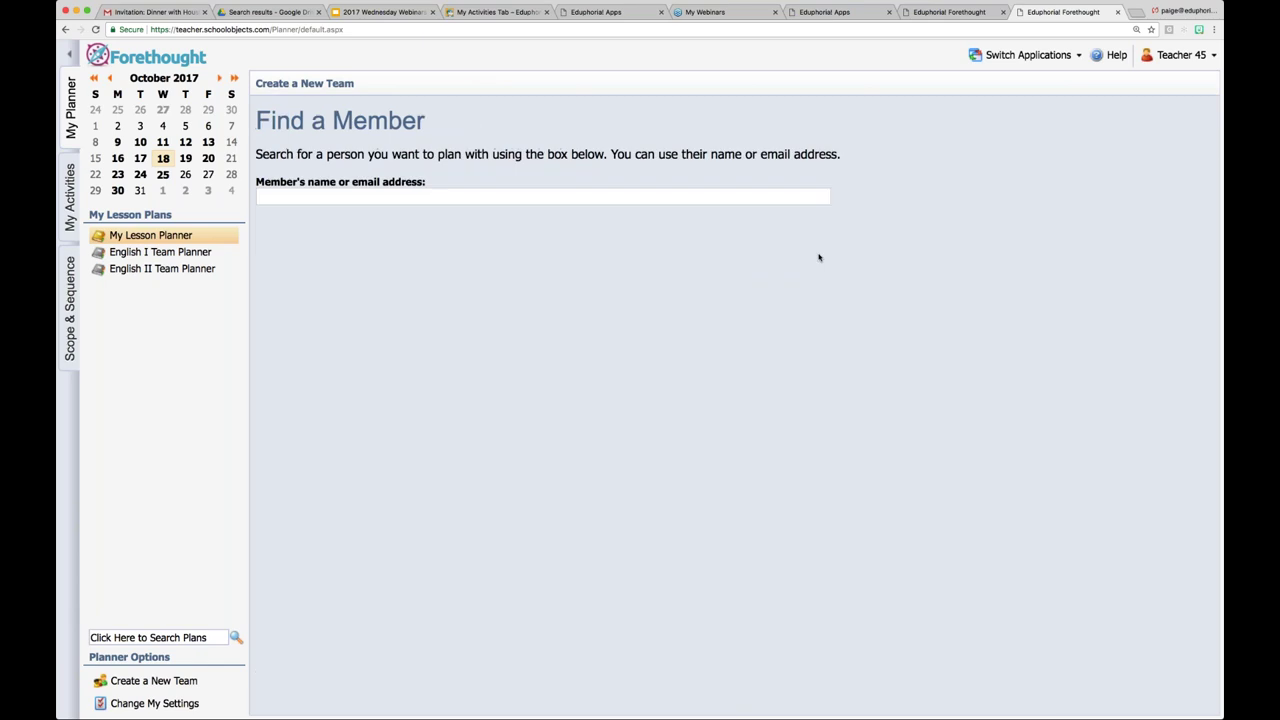
pyautogui.click(669, 196)
pyautogui.write('tea')
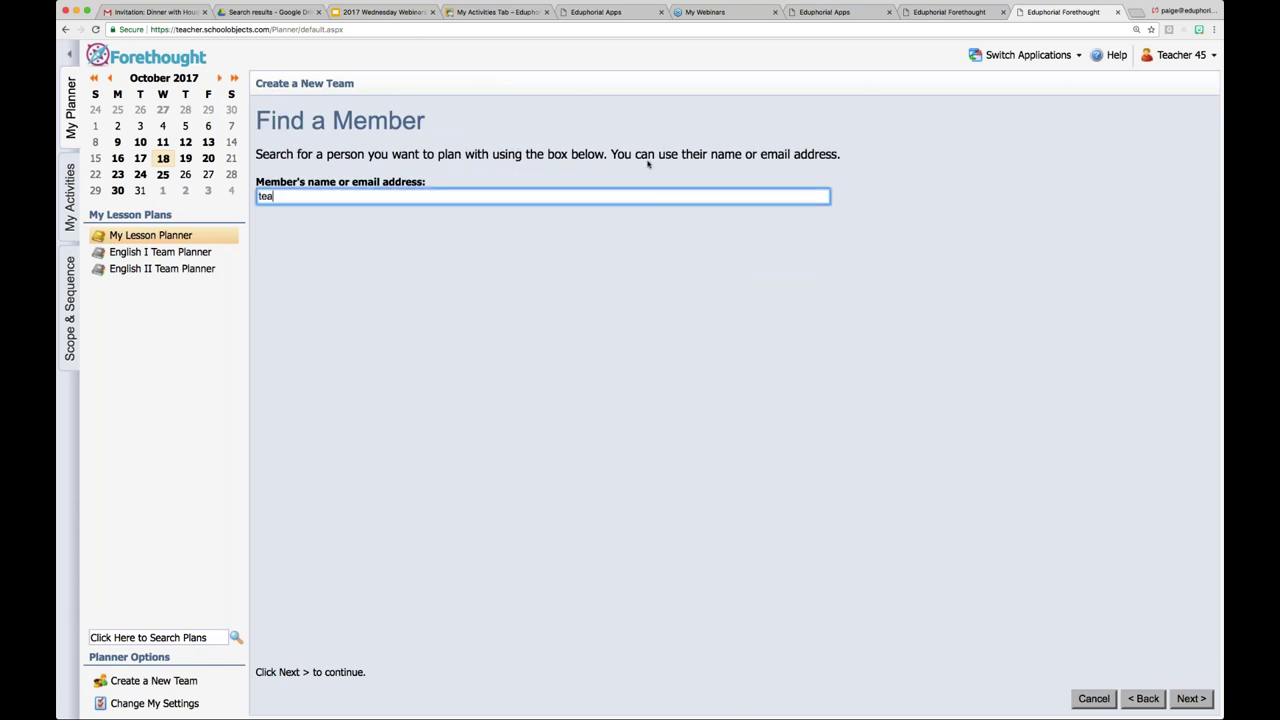
pyautogui.press('BackSpace')
pyautogui.press('BackSpace')
pyautogui.press('BackSpace')
pyautogui.write('20')
pyautogui.click(1193, 698)
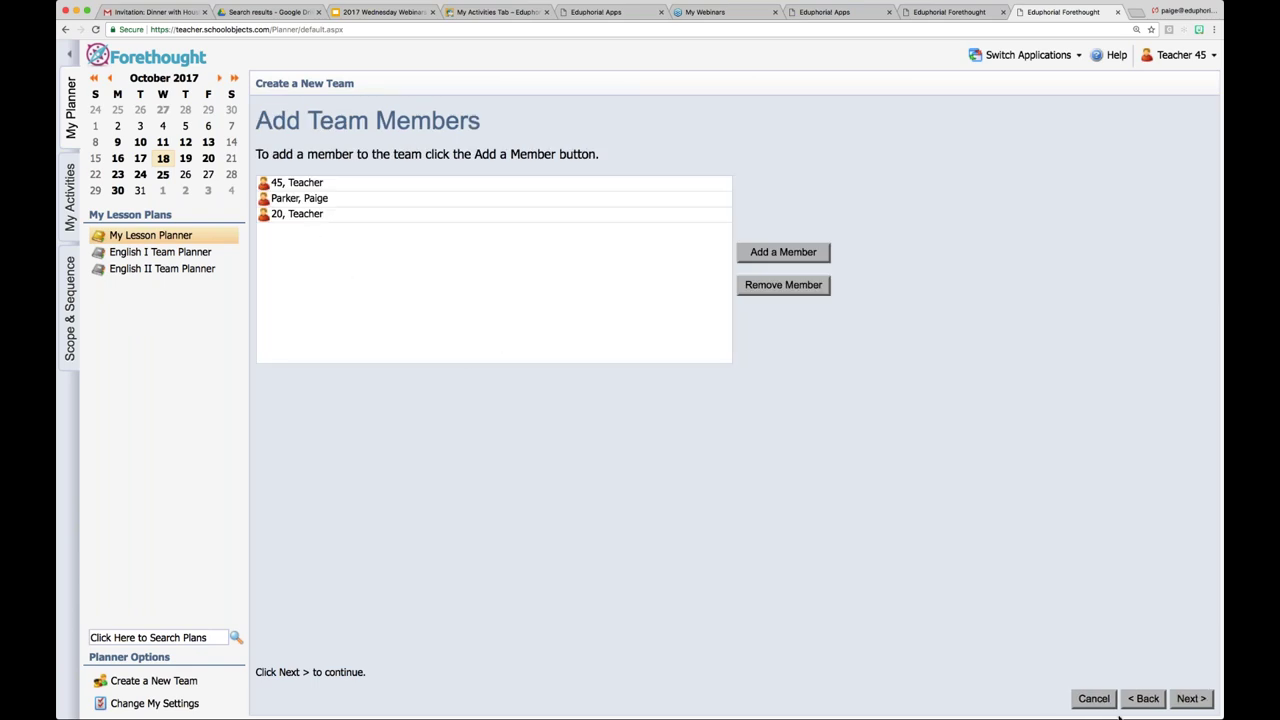
pyautogui.click(1193, 699)
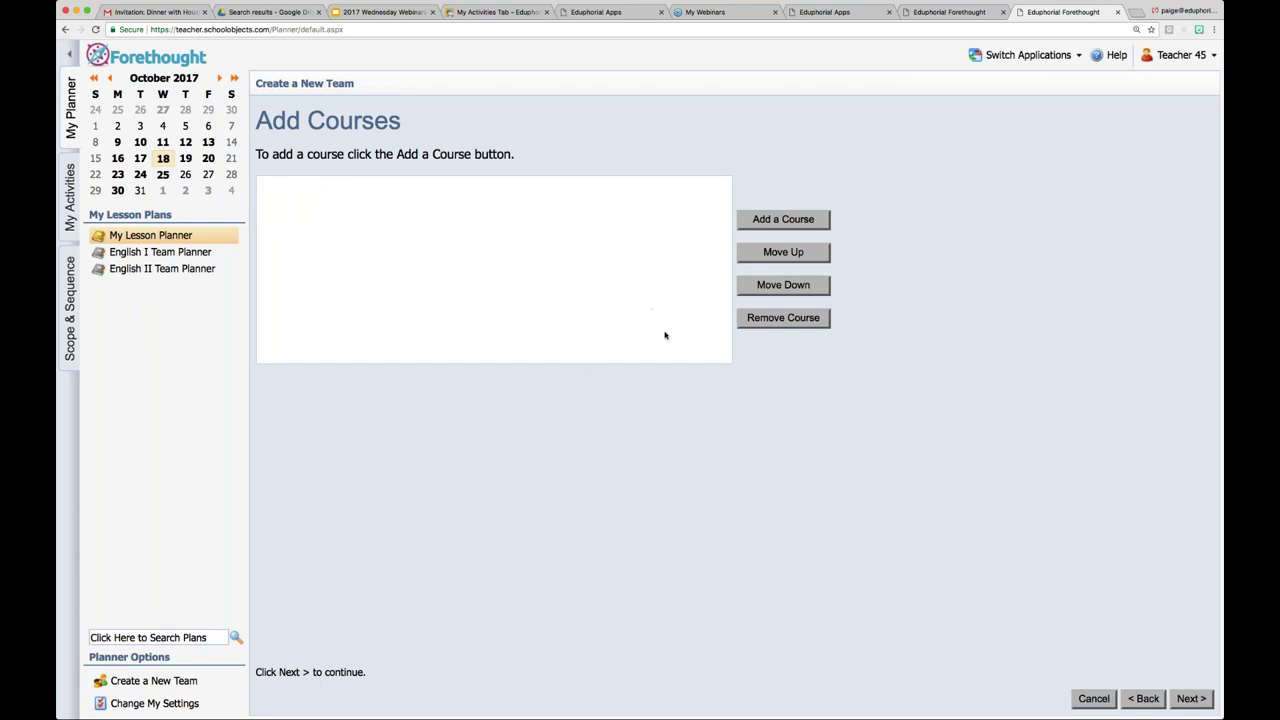
# Add the High School English Language Arts and Reading courses English I and English II to the team
pyautogui.click(772, 221)
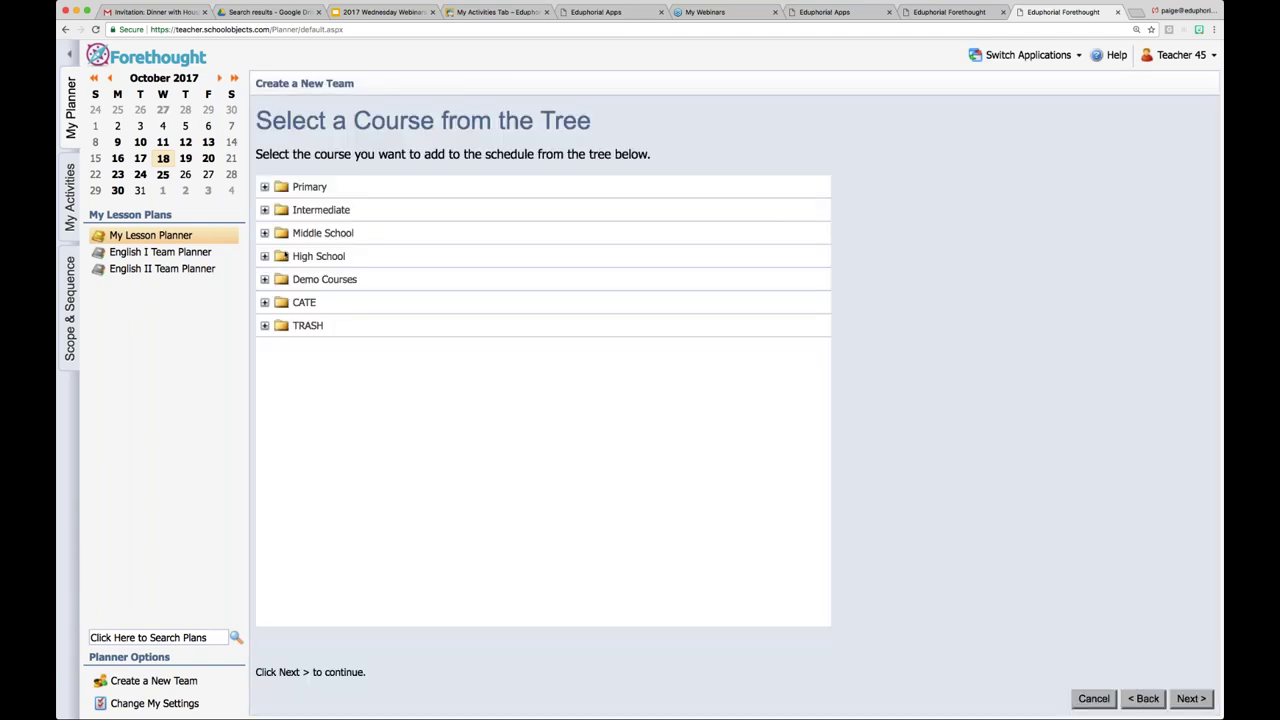
pyautogui.click(265, 256)
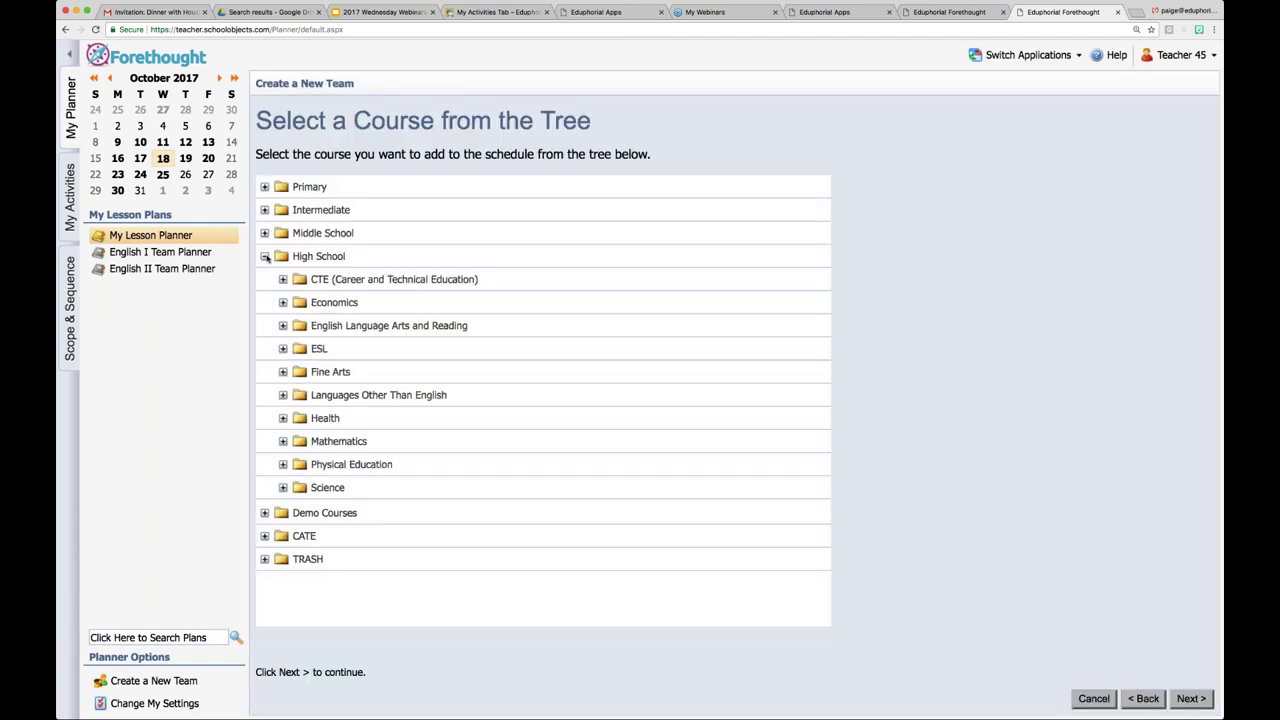
pyautogui.click(333, 325)
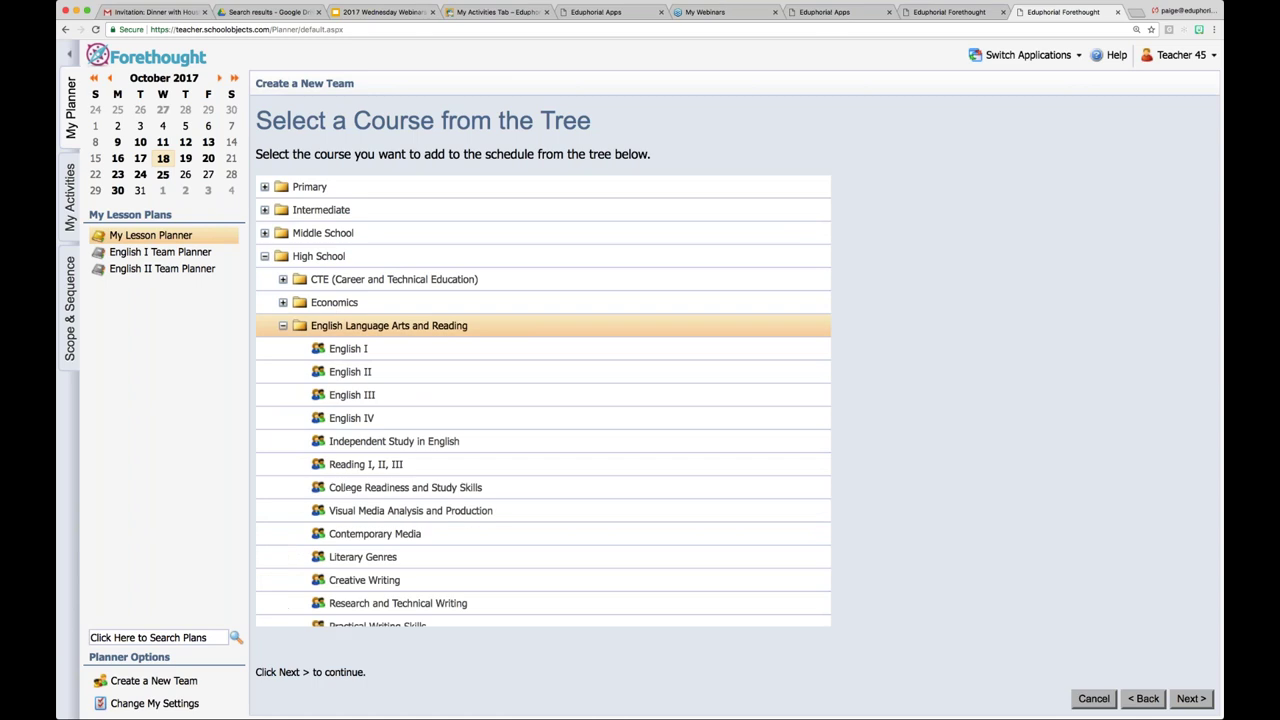
pyautogui.click(333, 350)
pyautogui.click(1191, 699)
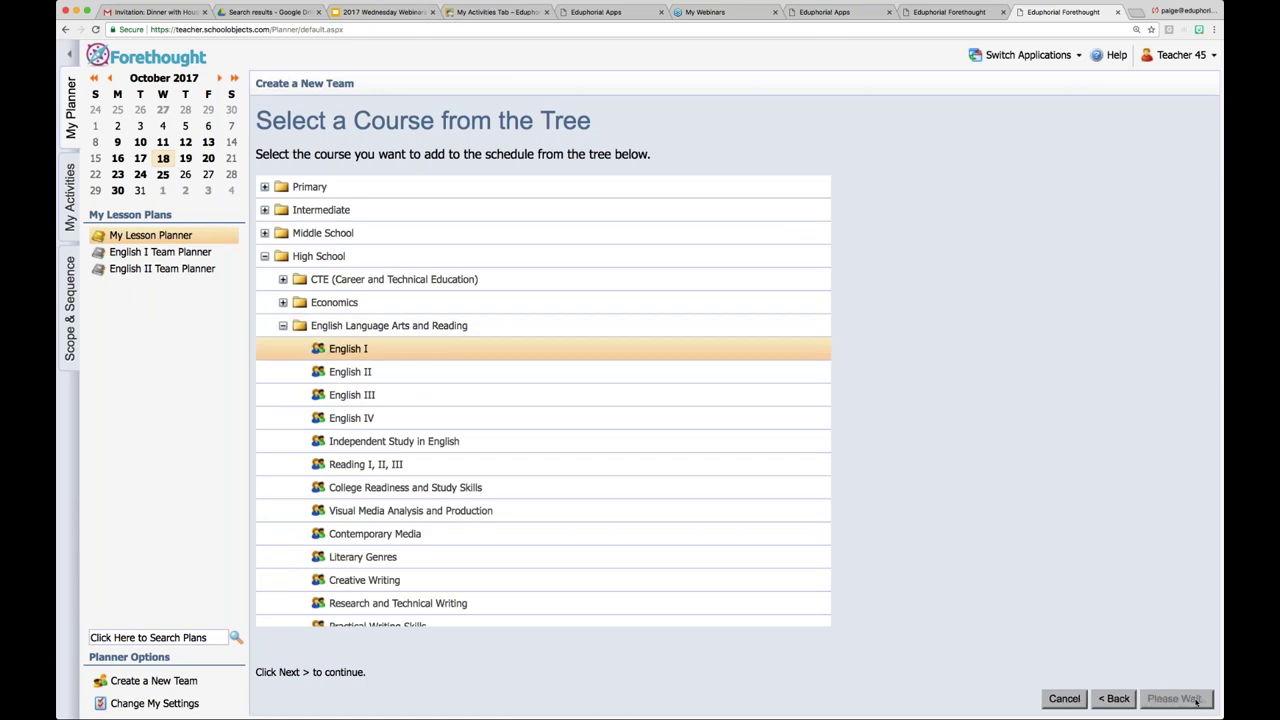
pyautogui.click(813, 228)
pyautogui.click(385, 373)
pyautogui.click(1201, 699)
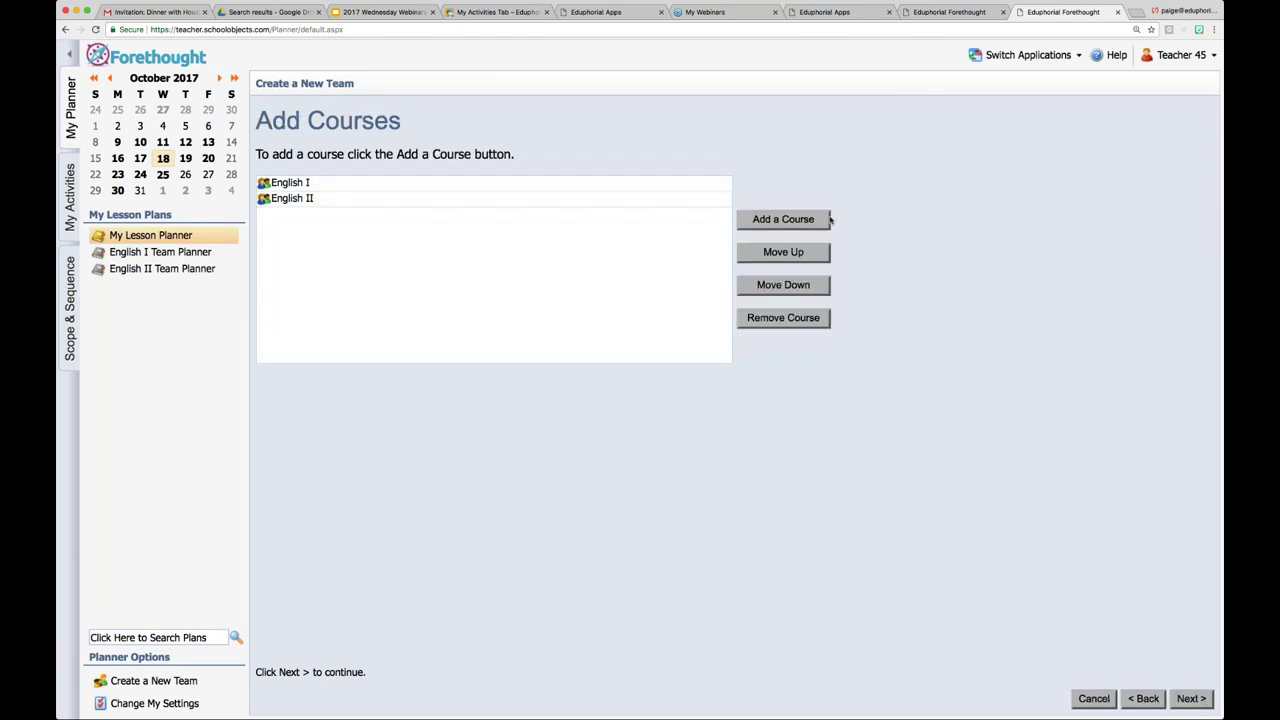
# Add the English III and English IV courses to the team and finish creating it
pyautogui.click(810, 218)
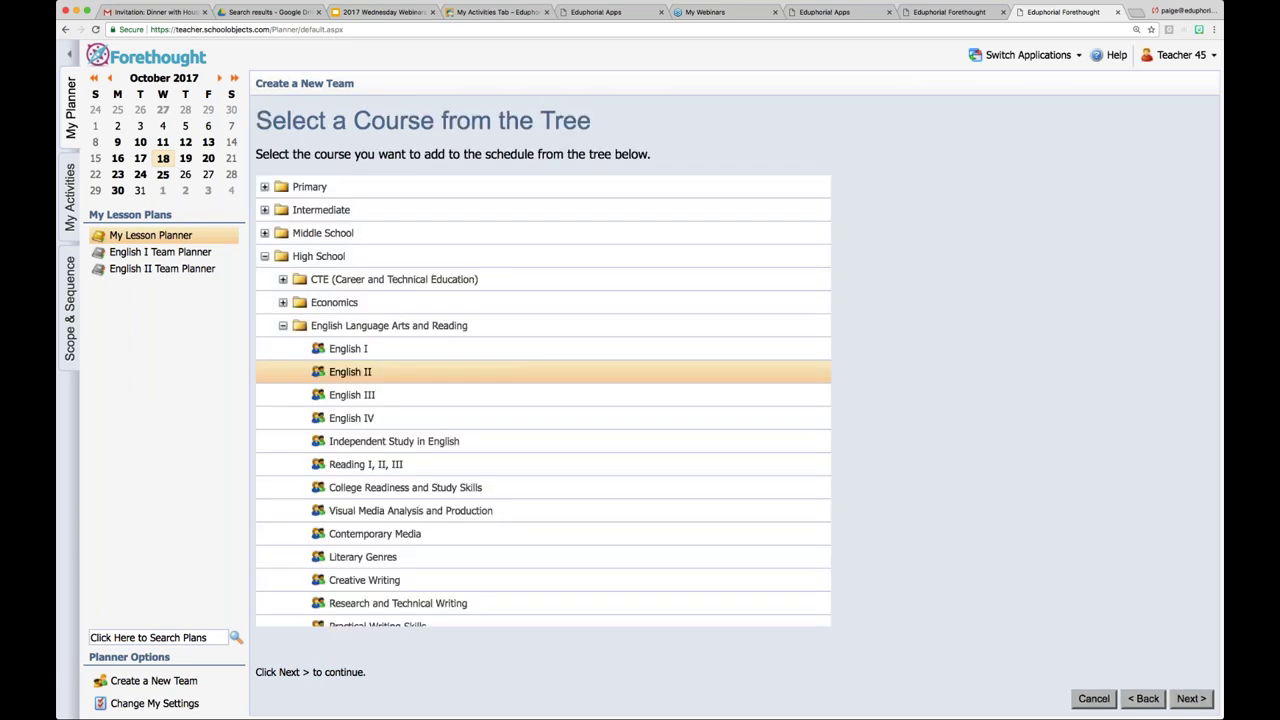
pyautogui.click(550, 395)
pyautogui.click(1192, 699)
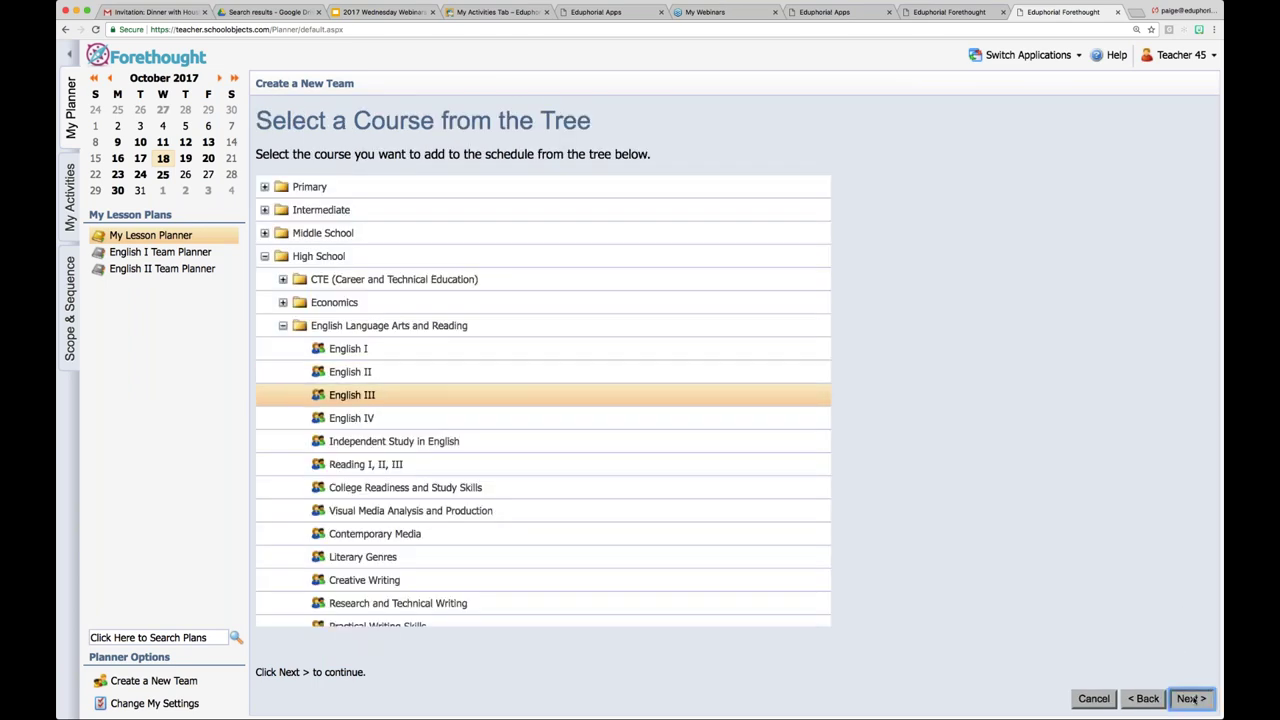
pyautogui.click(771, 220)
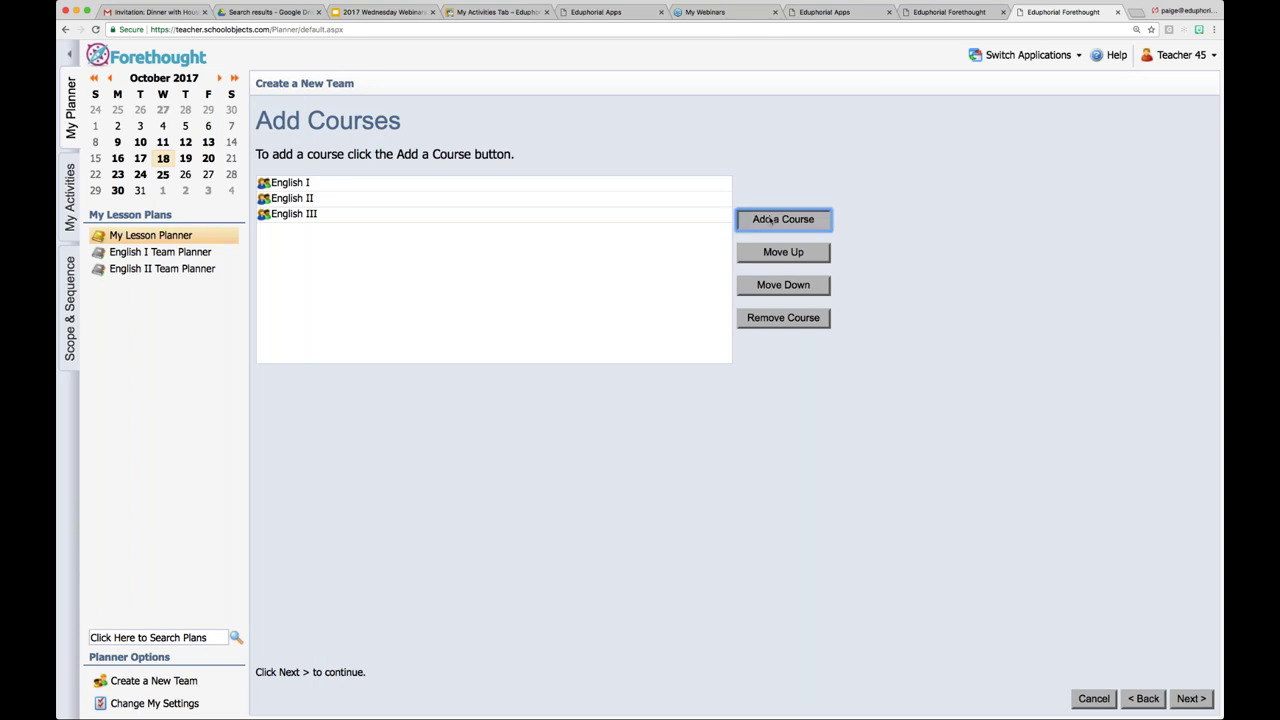
pyautogui.click(500, 418)
pyautogui.click(1190, 699)
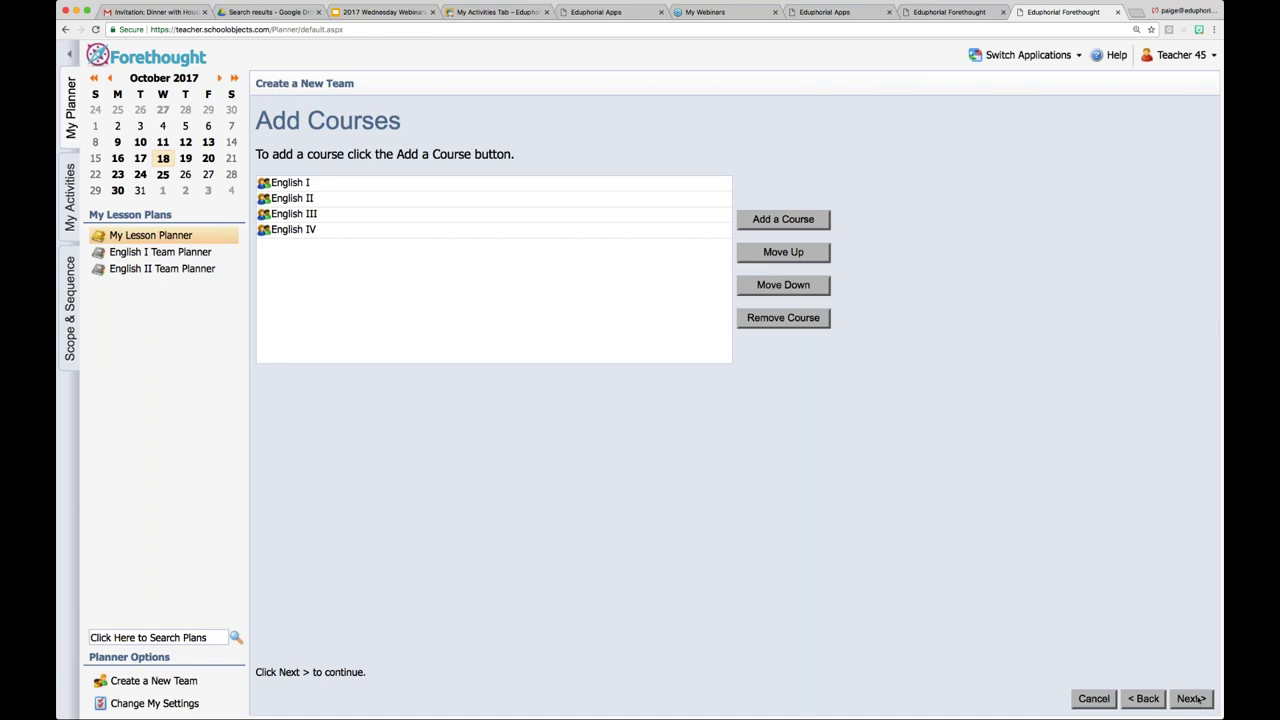
pyautogui.click(1193, 699)
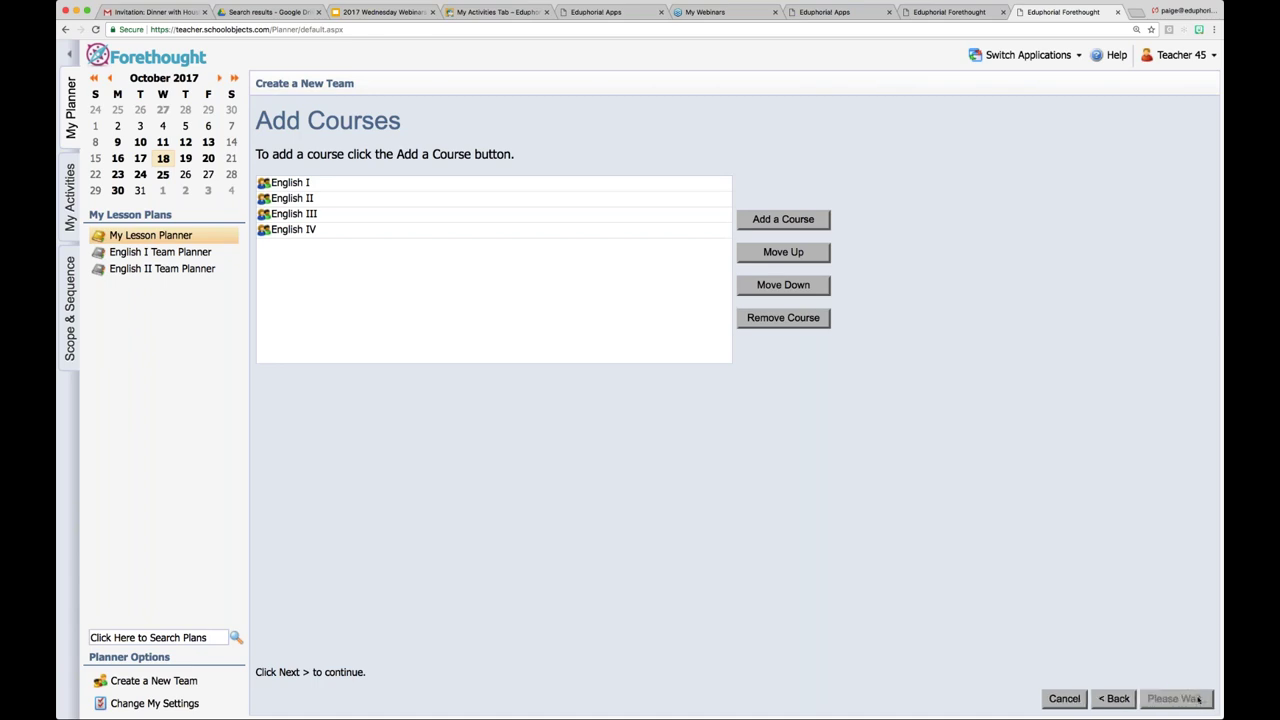
pyautogui.click(1201, 700)
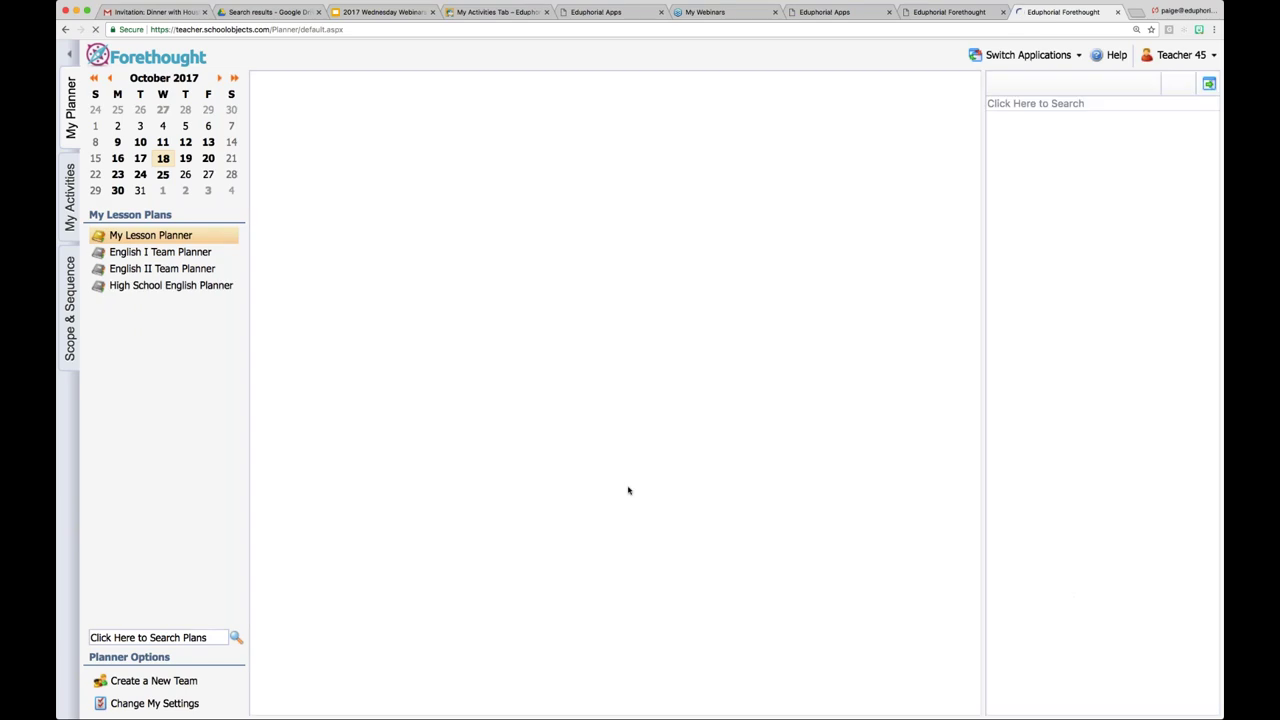
# Open the High School English Planner and expand the checklist items of the English I lesson for October 18, 2017
pyautogui.click(136, 288)
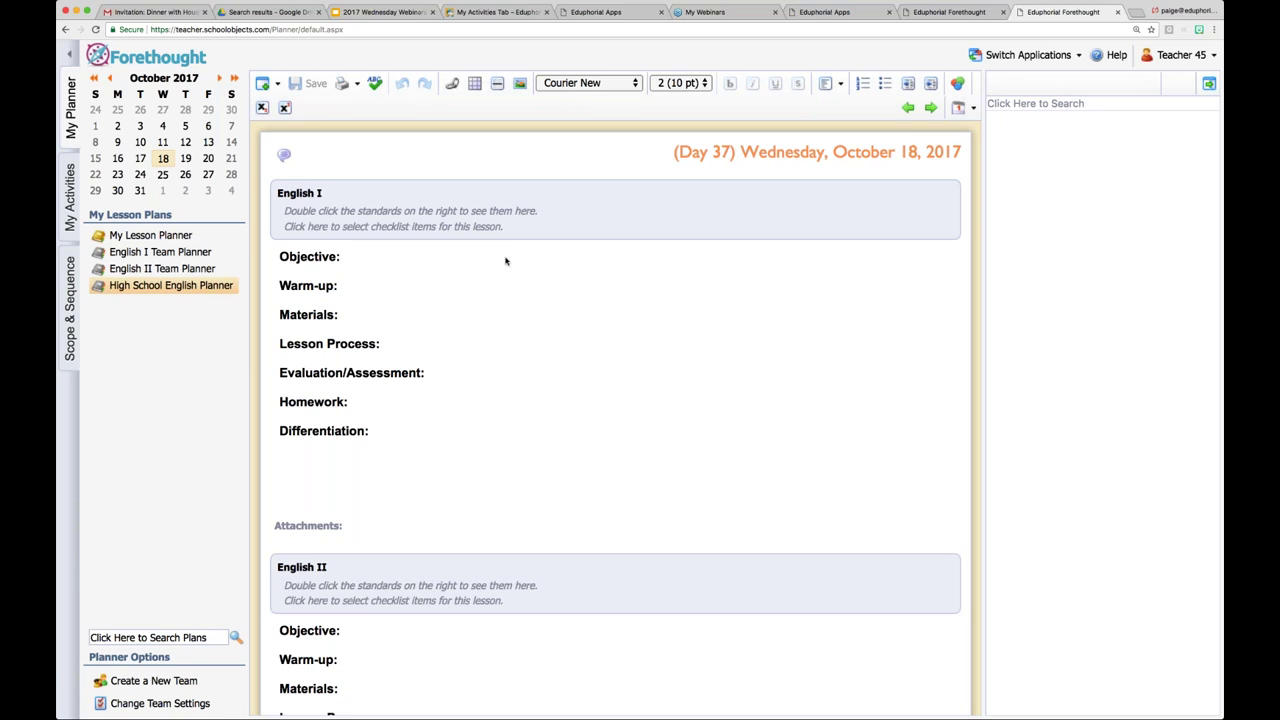
pyautogui.click(620, 229)
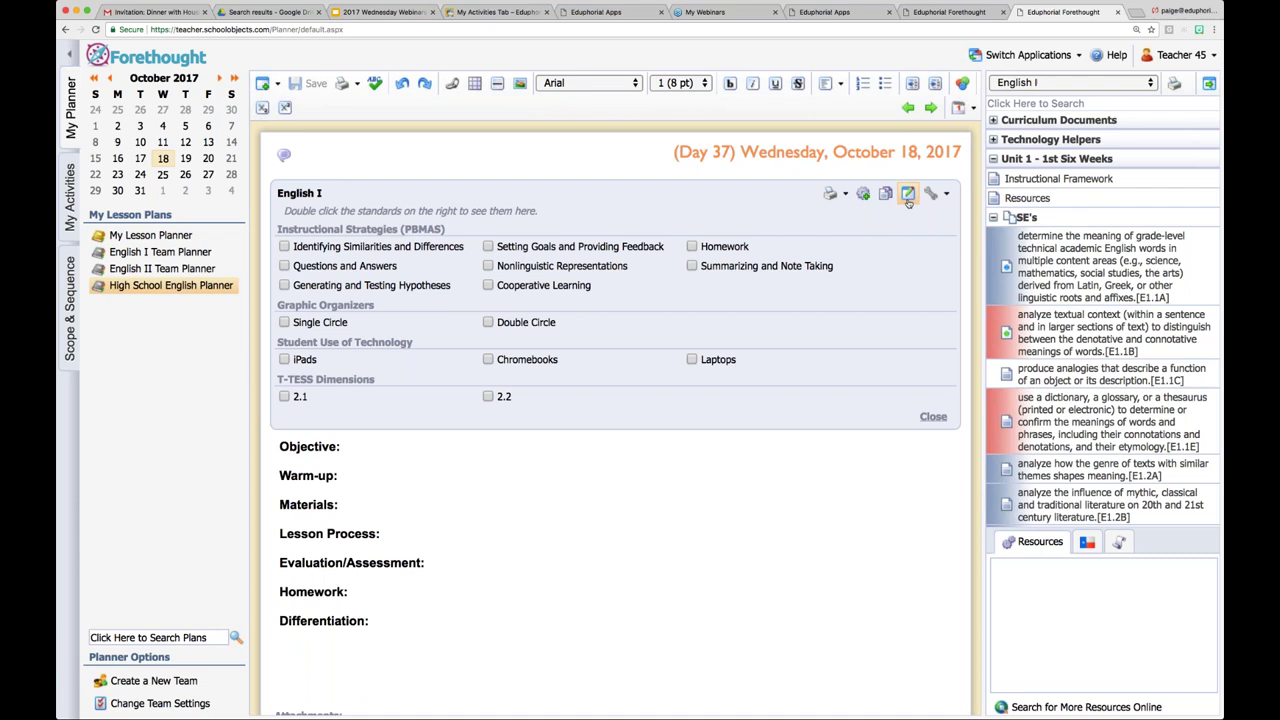
pyautogui.click(690, 481)
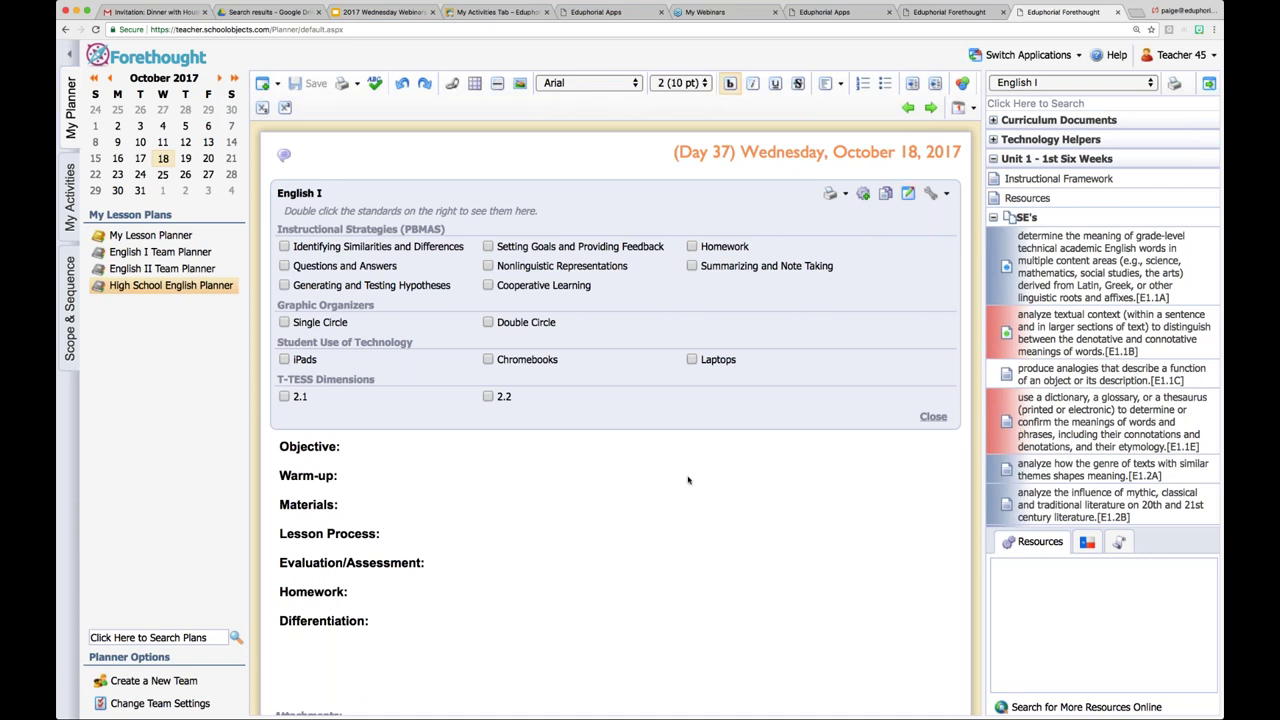
pyautogui.click(907, 194)
pyautogui.click(421, 500)
# Enter "The student will be able to...." as the objective of the English I lesson
pyautogui.click(366, 449)
pyautogui.write('The student will b')
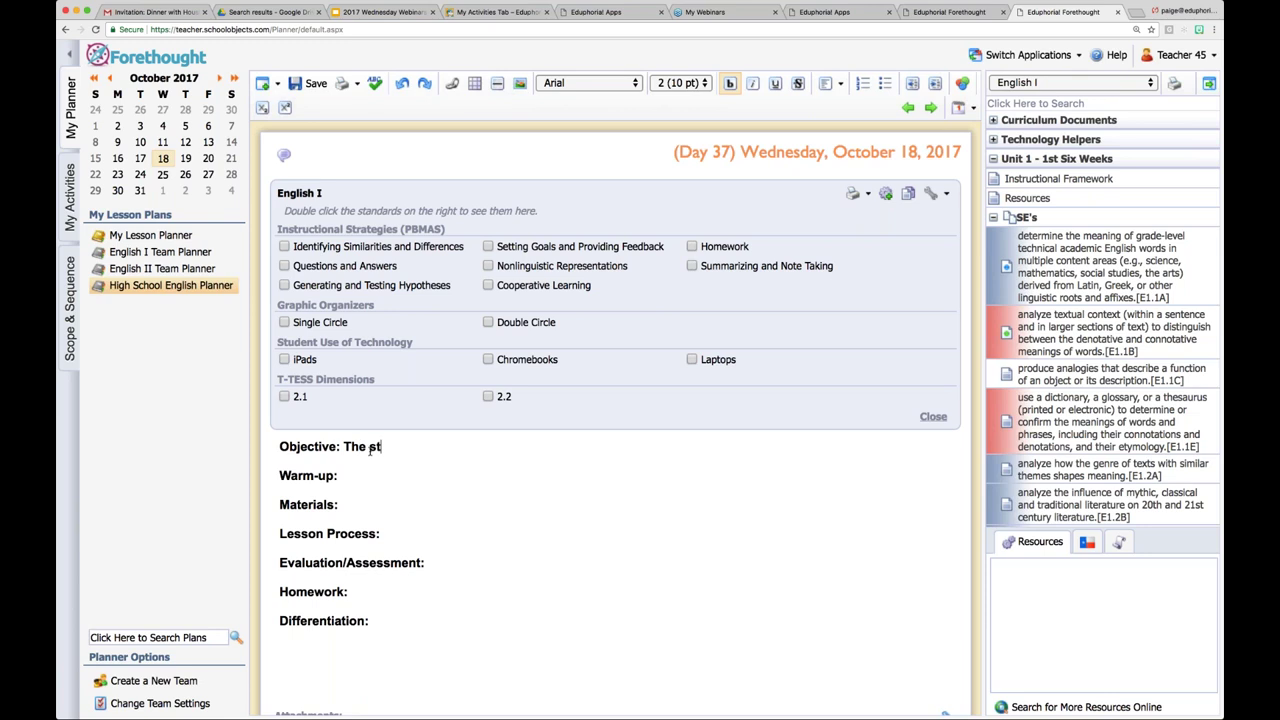
pyautogui.write('e able')
pyautogui.click(502, 448)
pyautogui.write('to....')
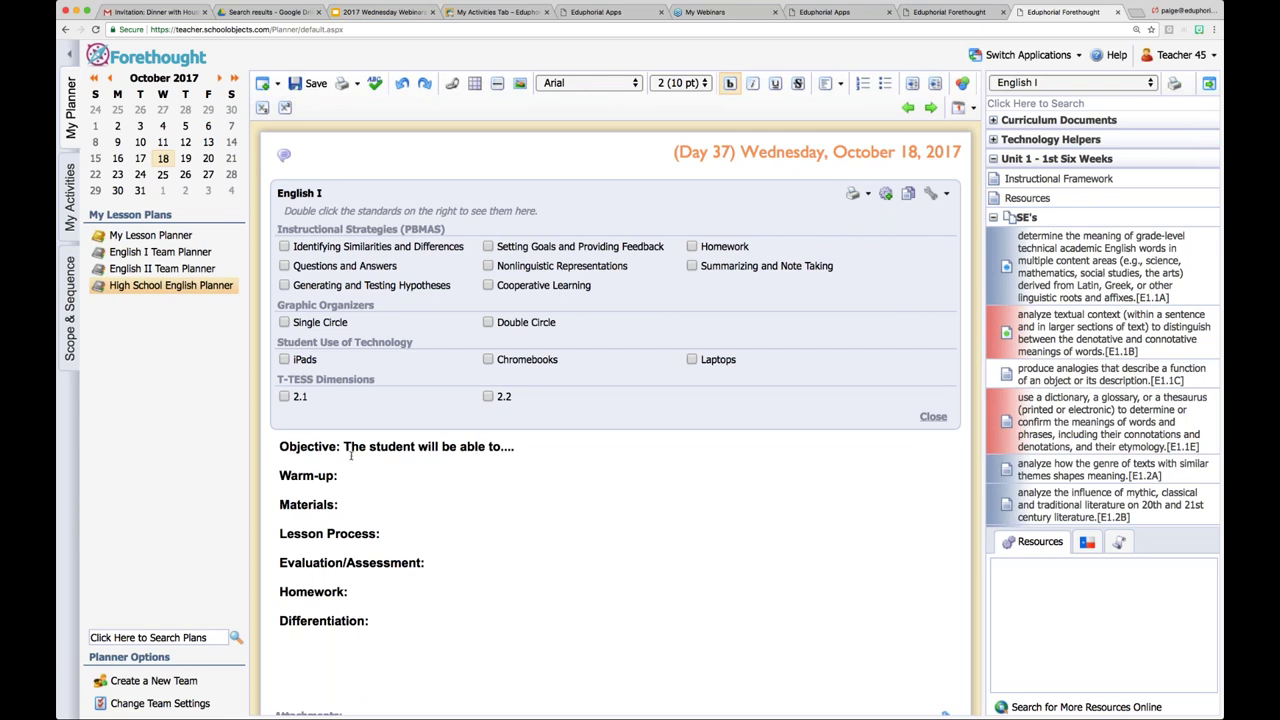
# Remove the bold formatting from the objective sentence, keeping the heading bold, and save the plan
pyautogui.moveTo(343, 447); pyautogui.dragTo(518, 464)
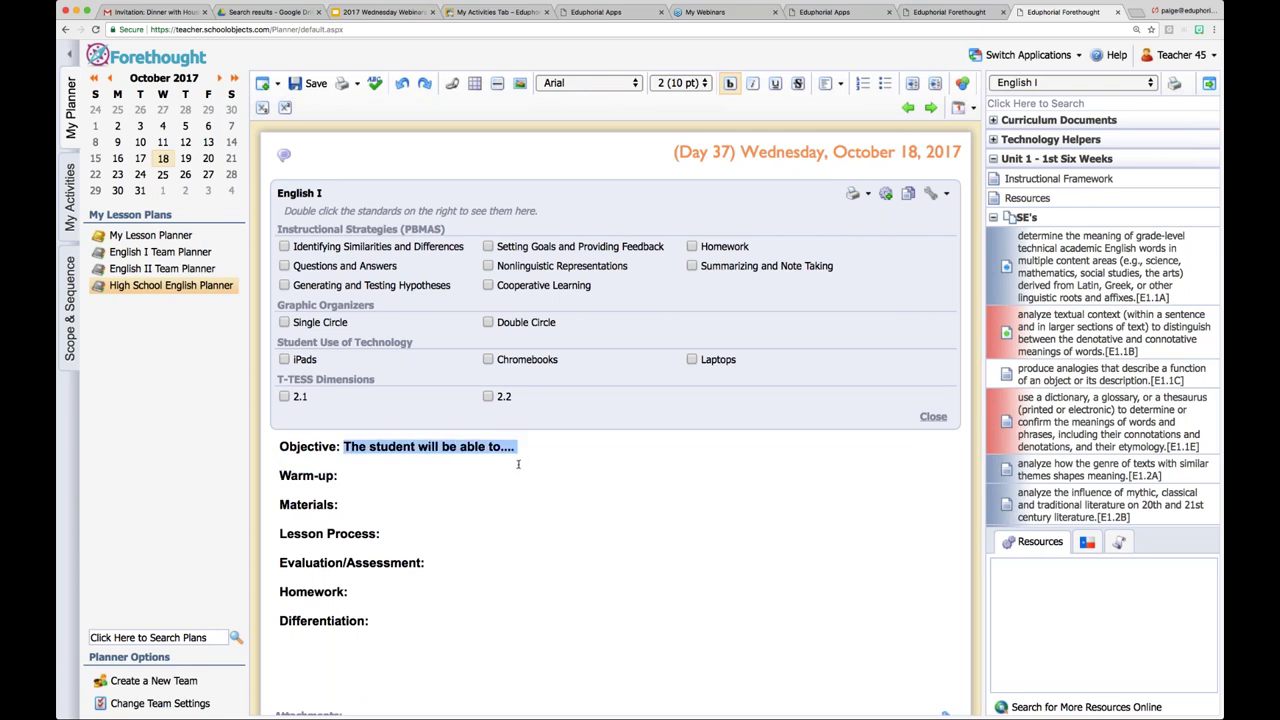
pyautogui.press('super+b')
pyautogui.click(587, 492)
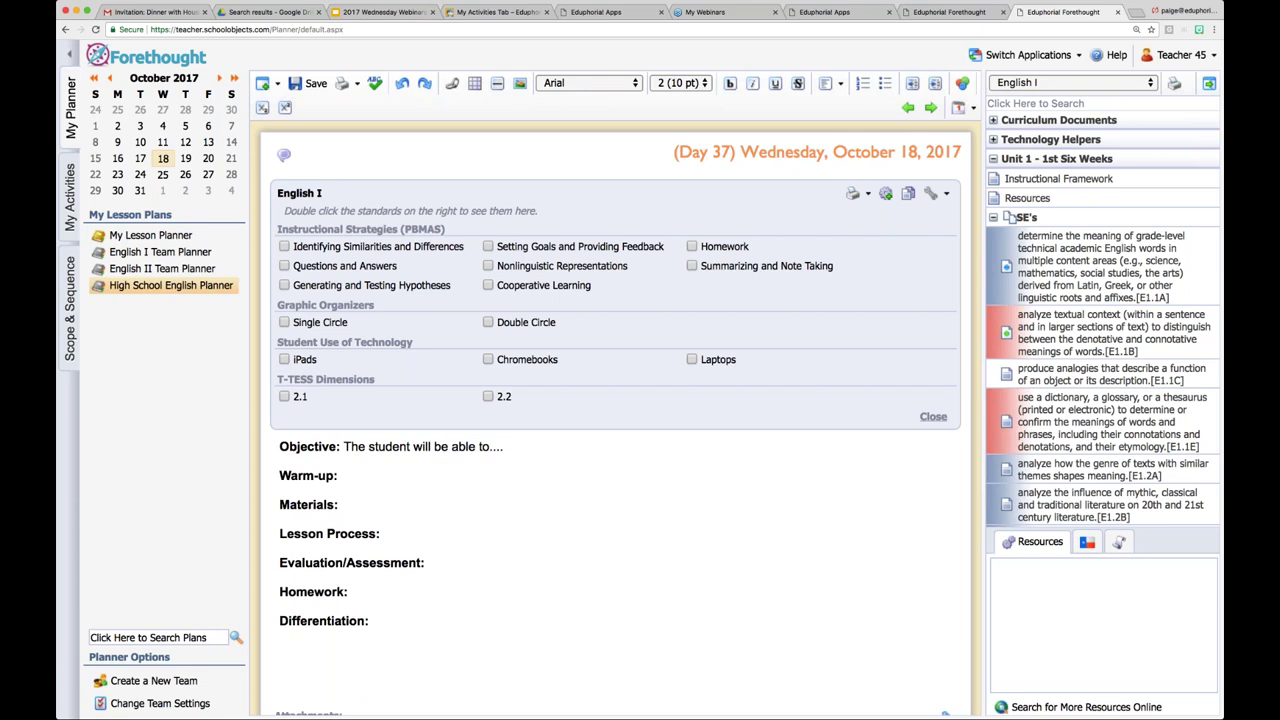
pyautogui.click(316, 84)
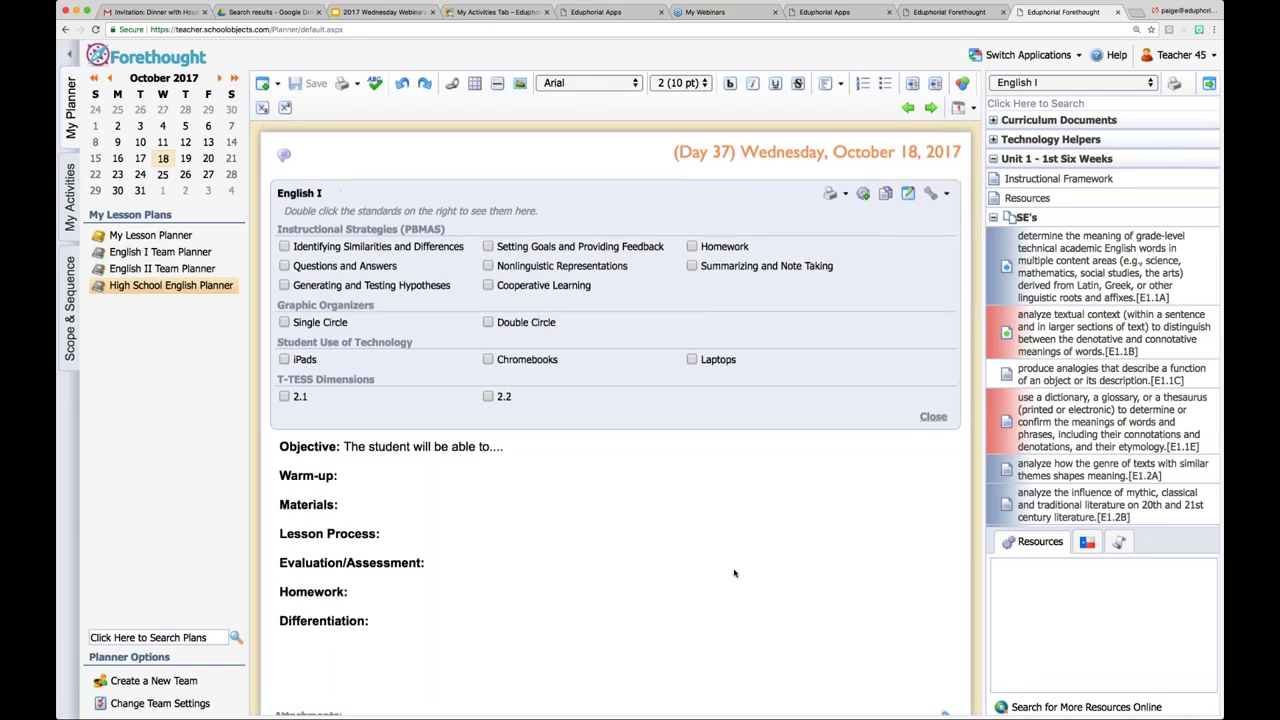
# Review the team planner's lesson sections from English I through English IV
pyautogui.scroll(-5, 734, 573)
pyautogui.scroll(-7, 734, 573)
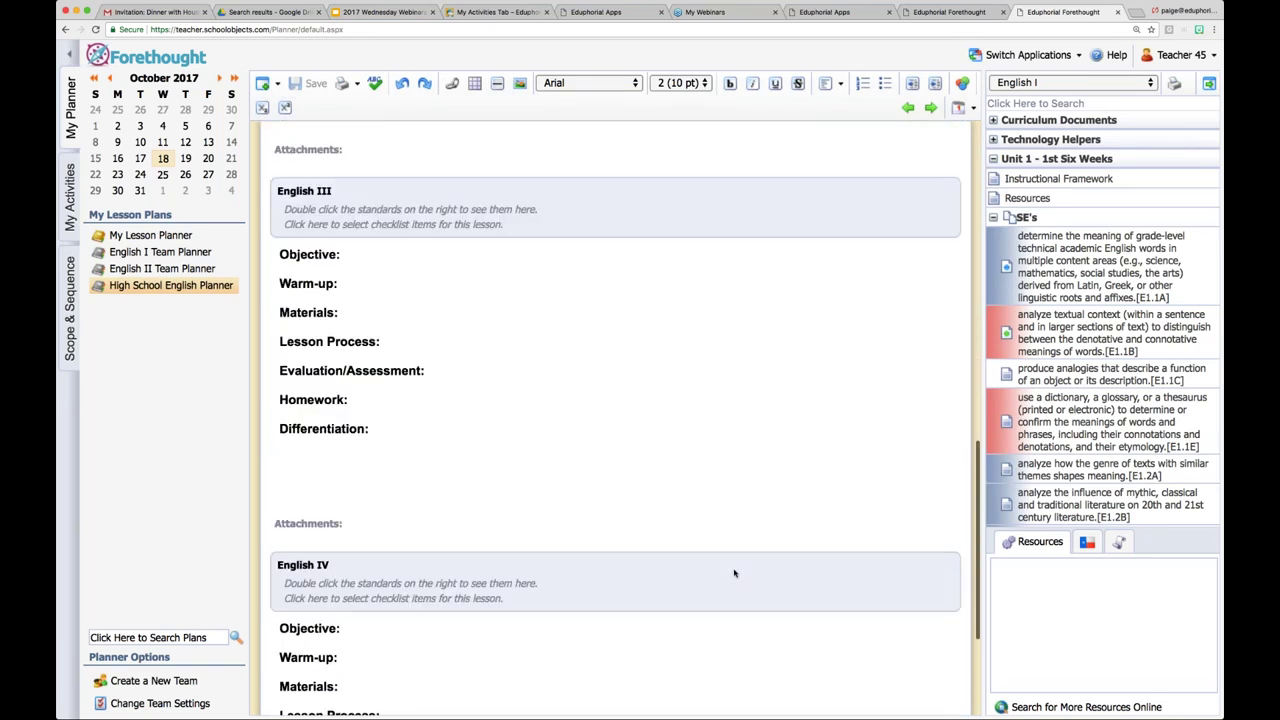
pyautogui.scroll(12, 734, 573)
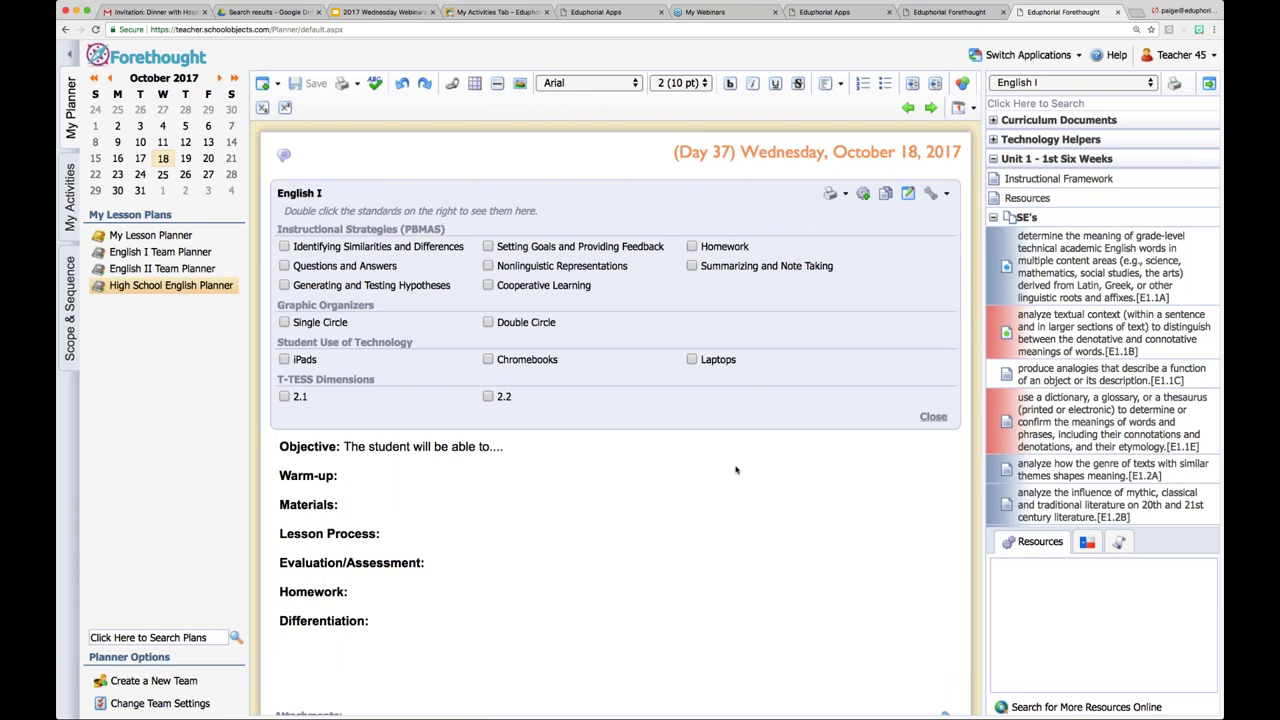
pyautogui.scroll(-16, 736, 470)
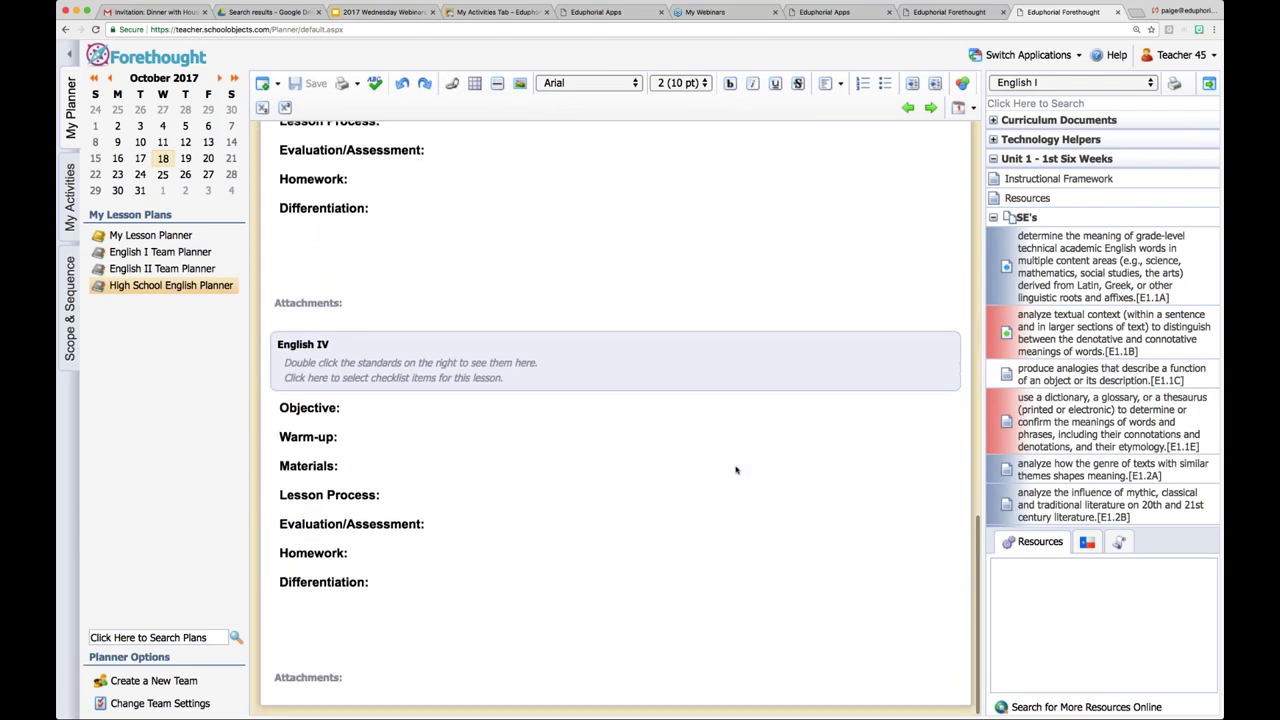
# Start a discussion thread titled "Are we done yet?" for the October 18, 2017 plan of the High School English Planner and save it
pyautogui.scroll(7, 736, 470)
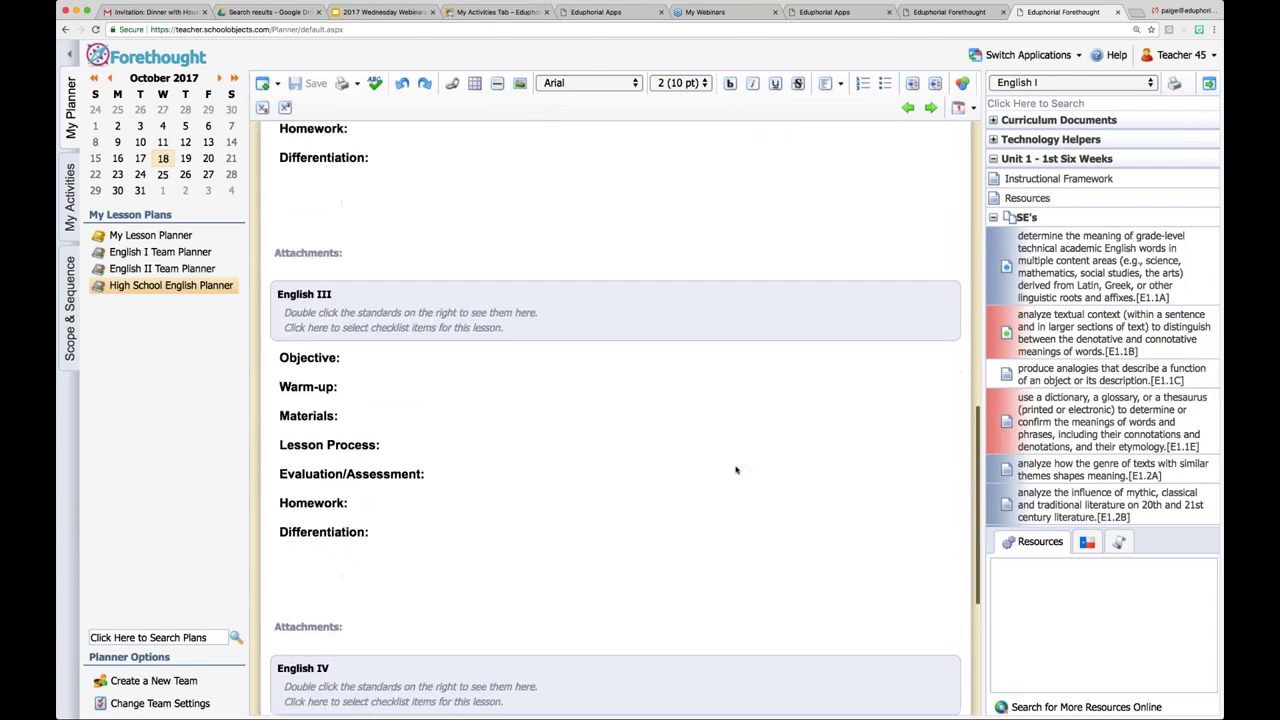
pyautogui.scroll(6, 736, 470)
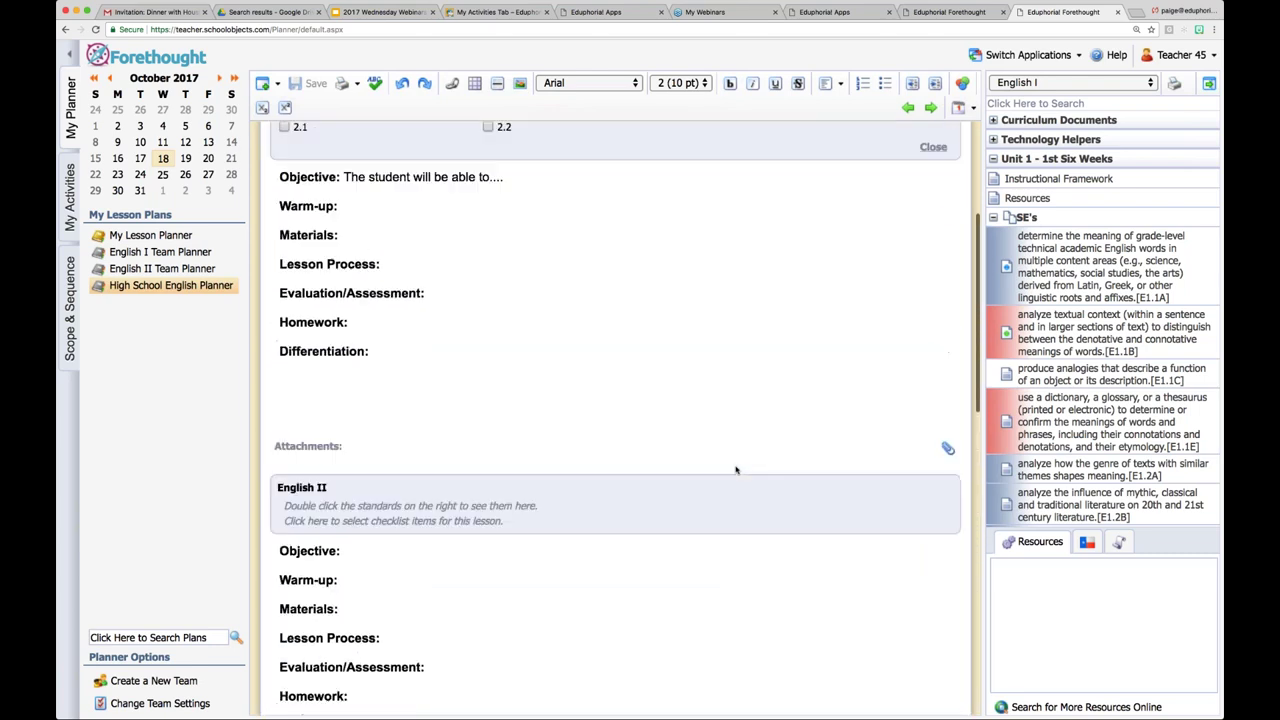
pyautogui.scroll(3, 736, 470)
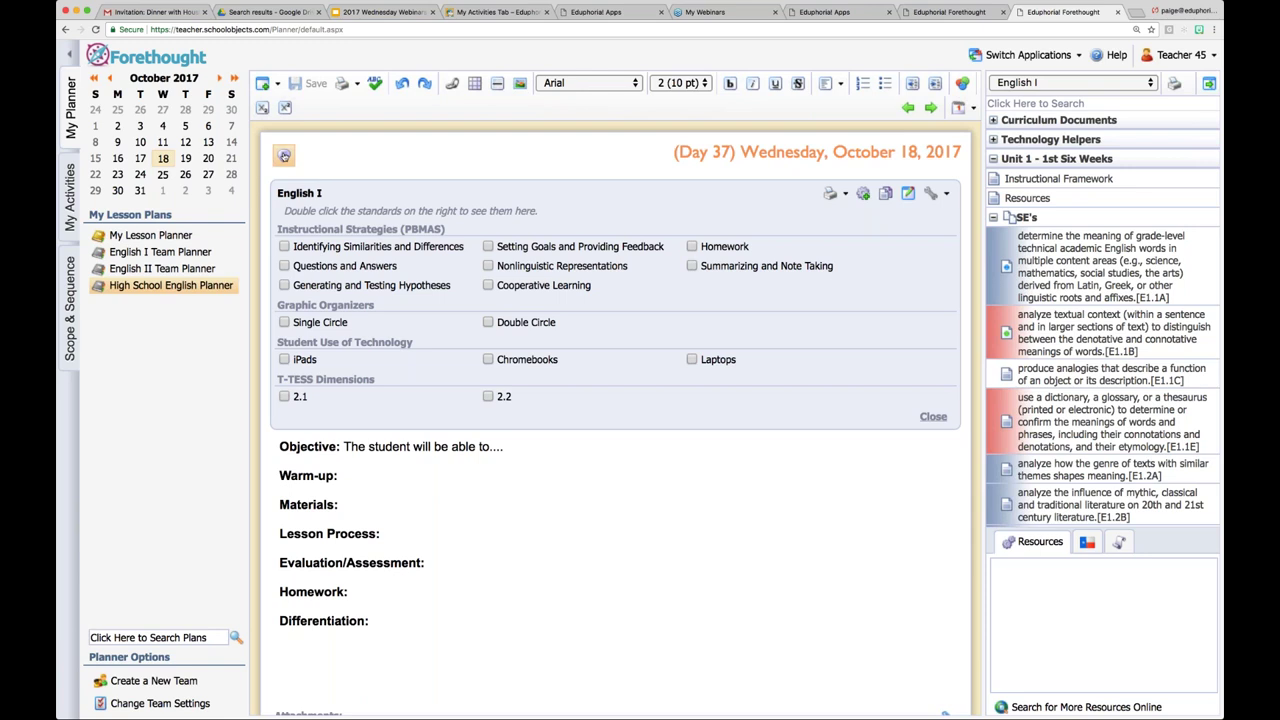
pyautogui.click(284, 156)
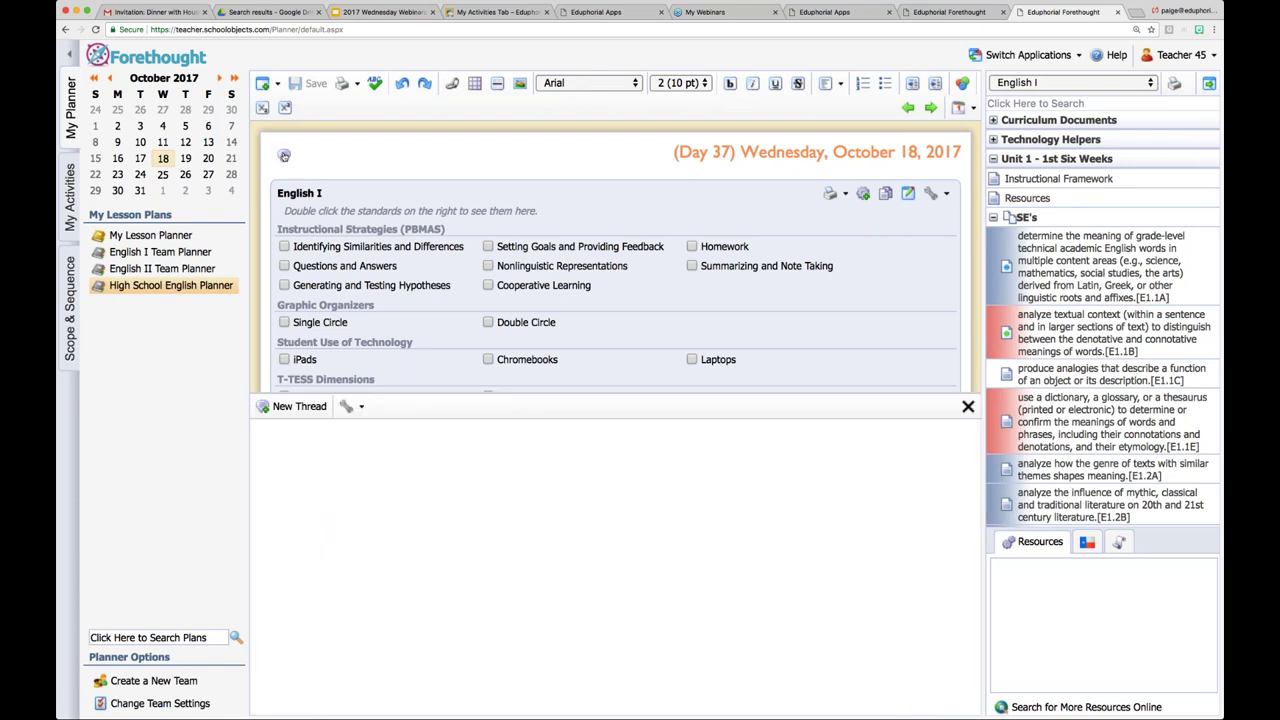
pyautogui.click(290, 406)
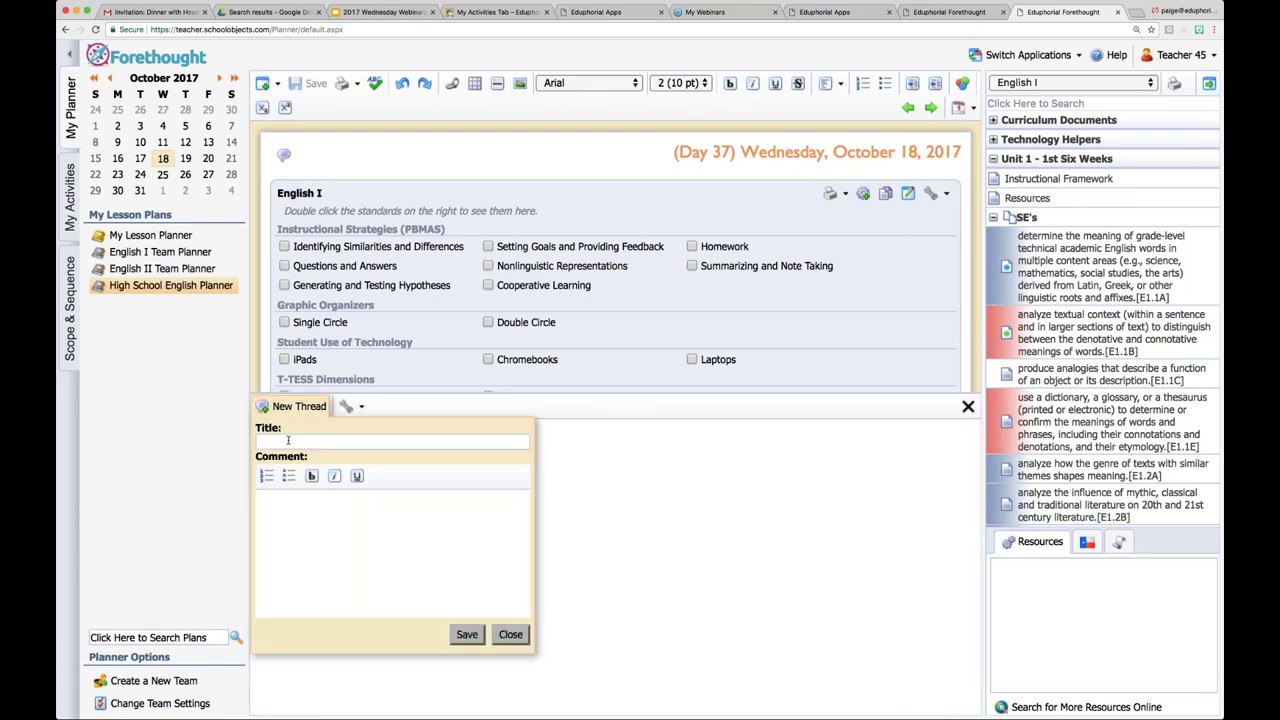
pyautogui.click(288, 440)
pyautogui.write('ARe')
pyautogui.press('BackSpace')
pyautogui.press('BackSpace')
pyautogui.write('re we done ')
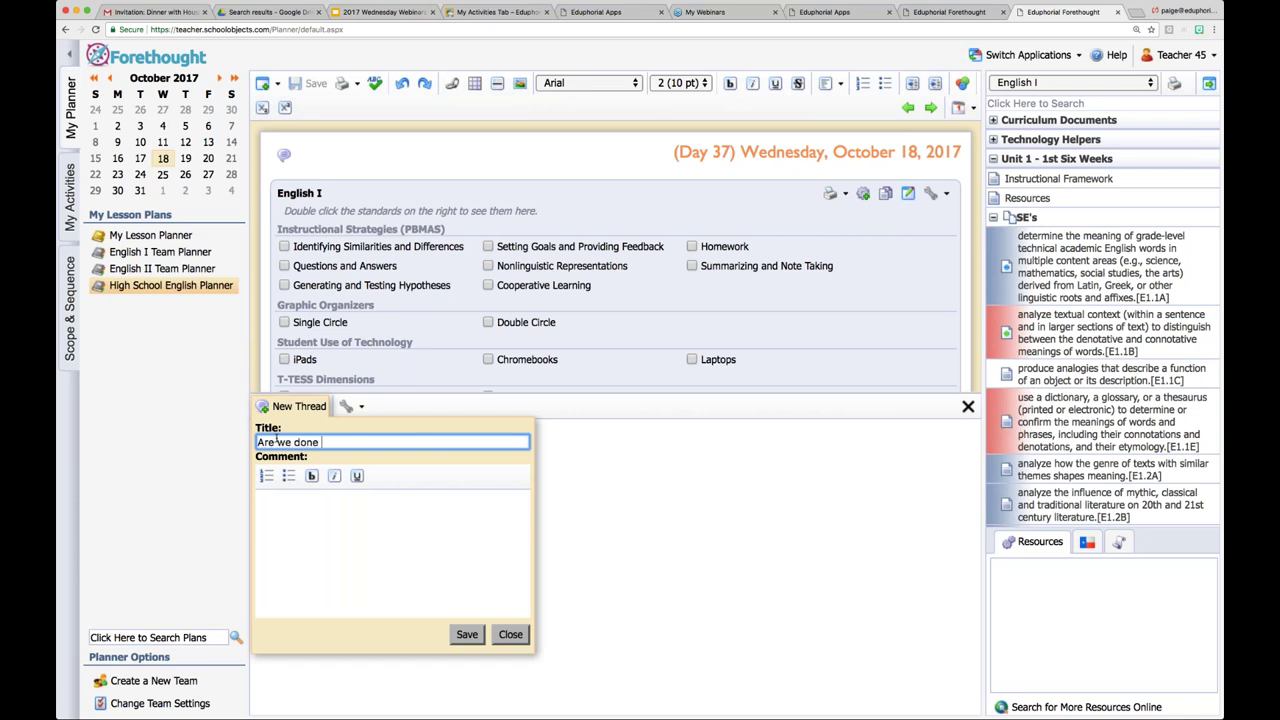
pyautogui.write('yet?')
pyautogui.click(467, 634)
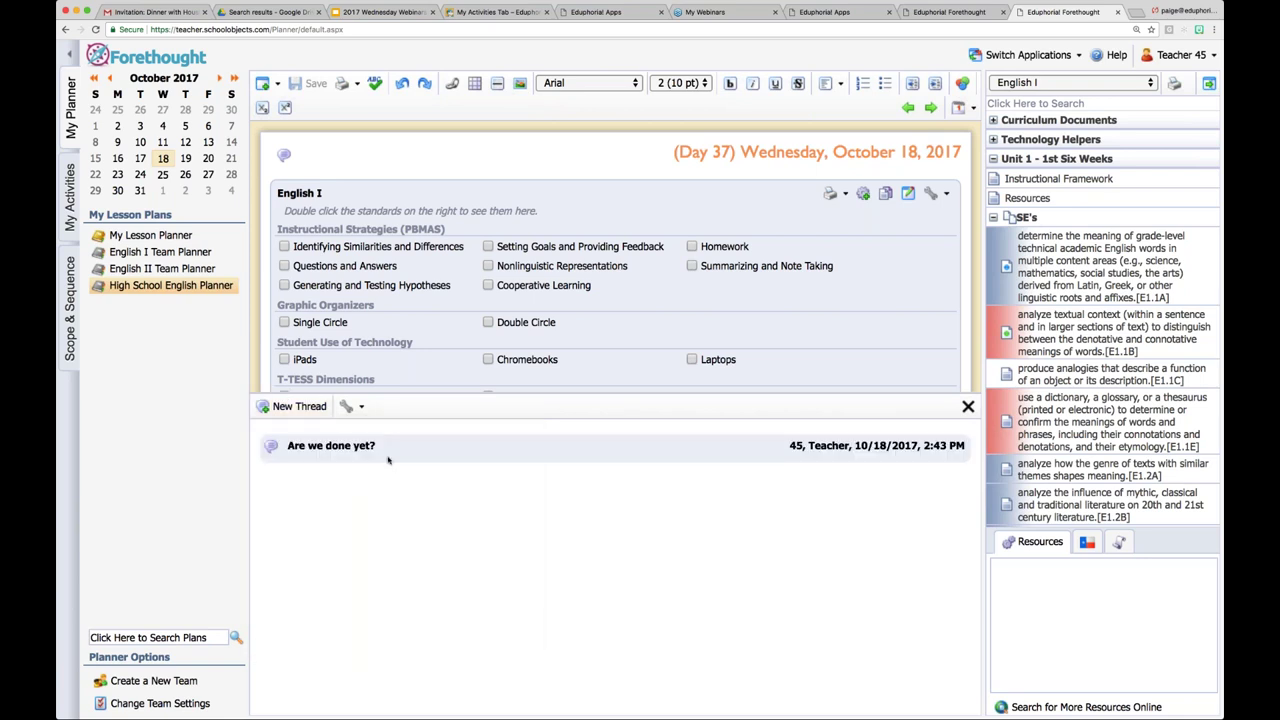
# Reply to the "Are we done yet?" thread with the comment "All objective are in." followed by the teacher's first name, and save it
pyautogui.click(356, 448)
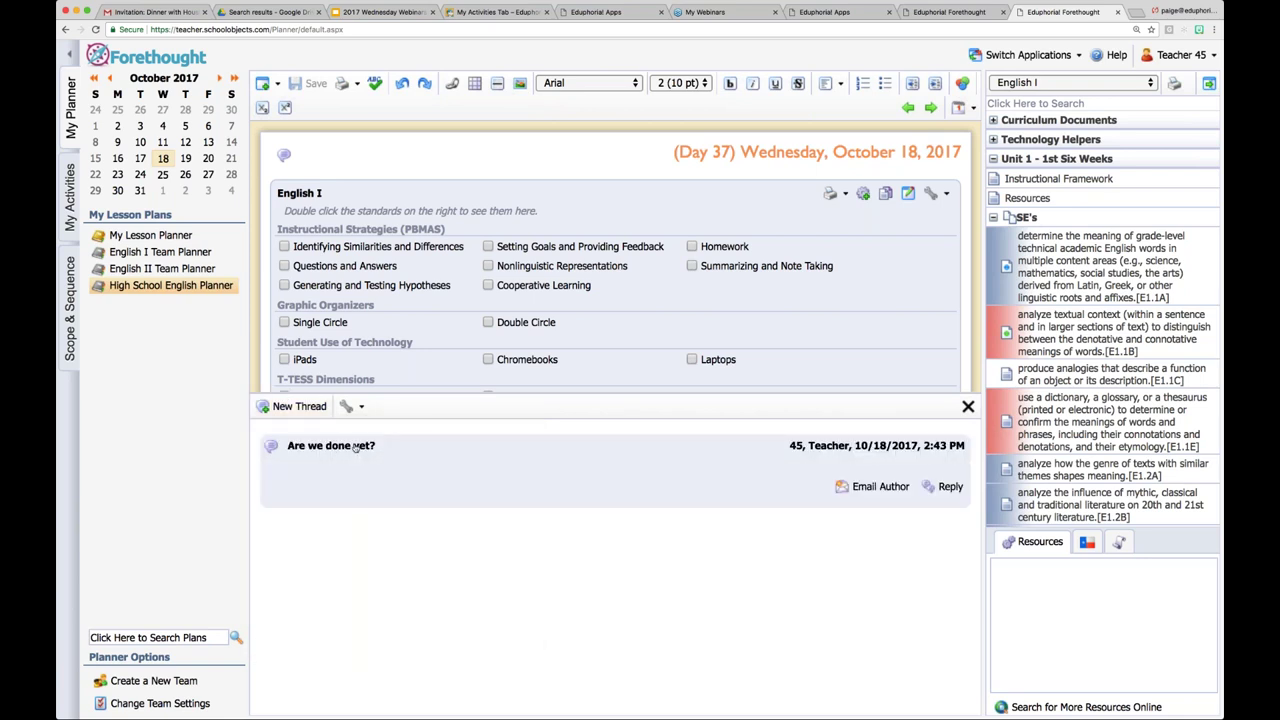
pyautogui.click(950, 486)
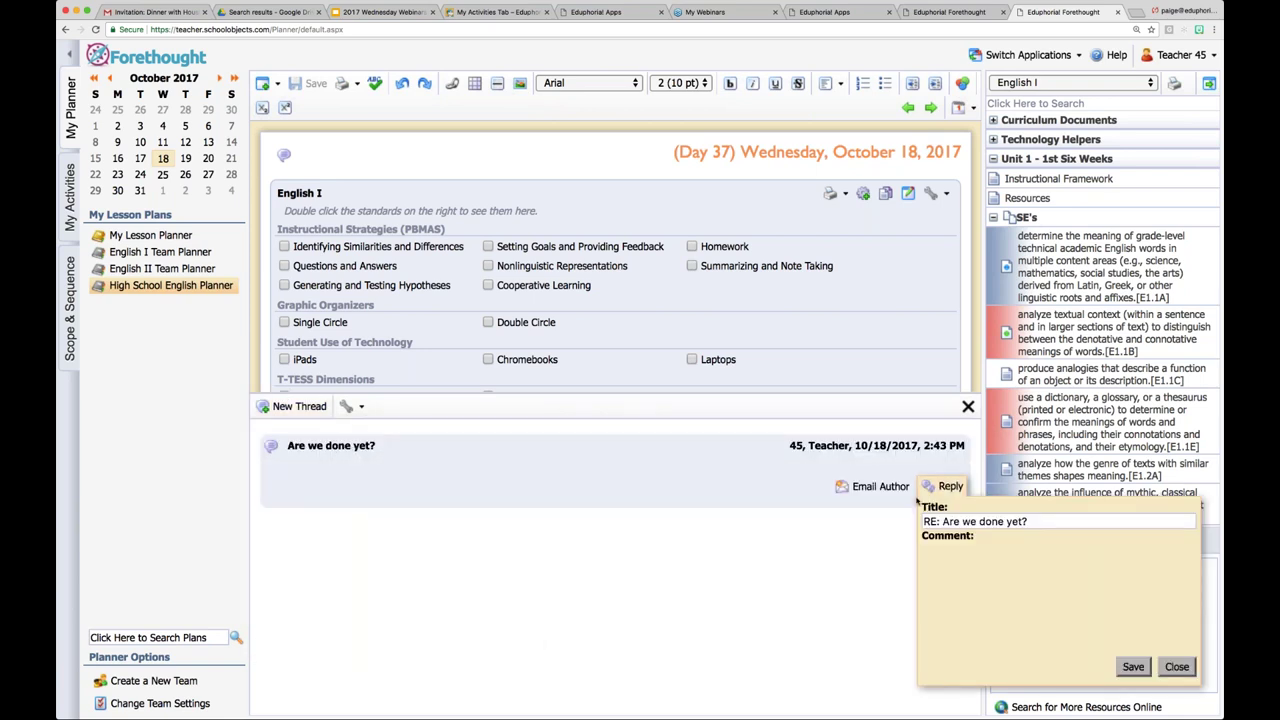
pyautogui.click(956, 596)
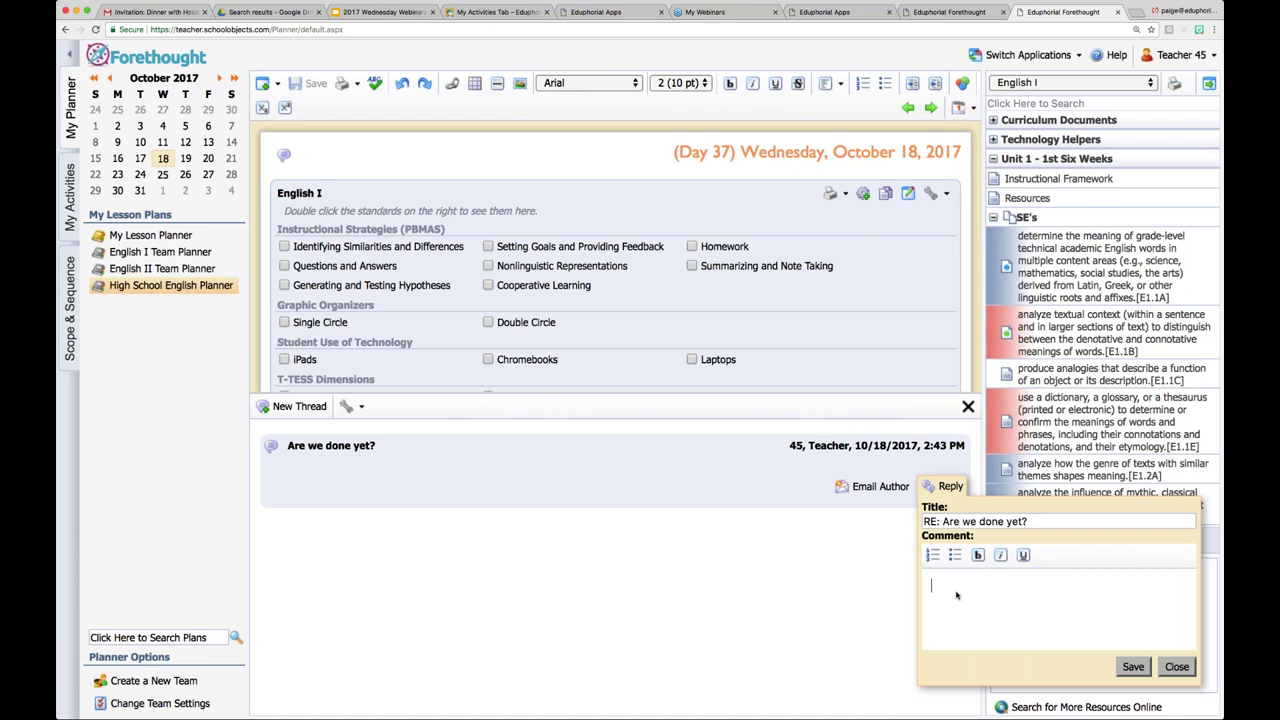
pyautogui.write('All objective are in')
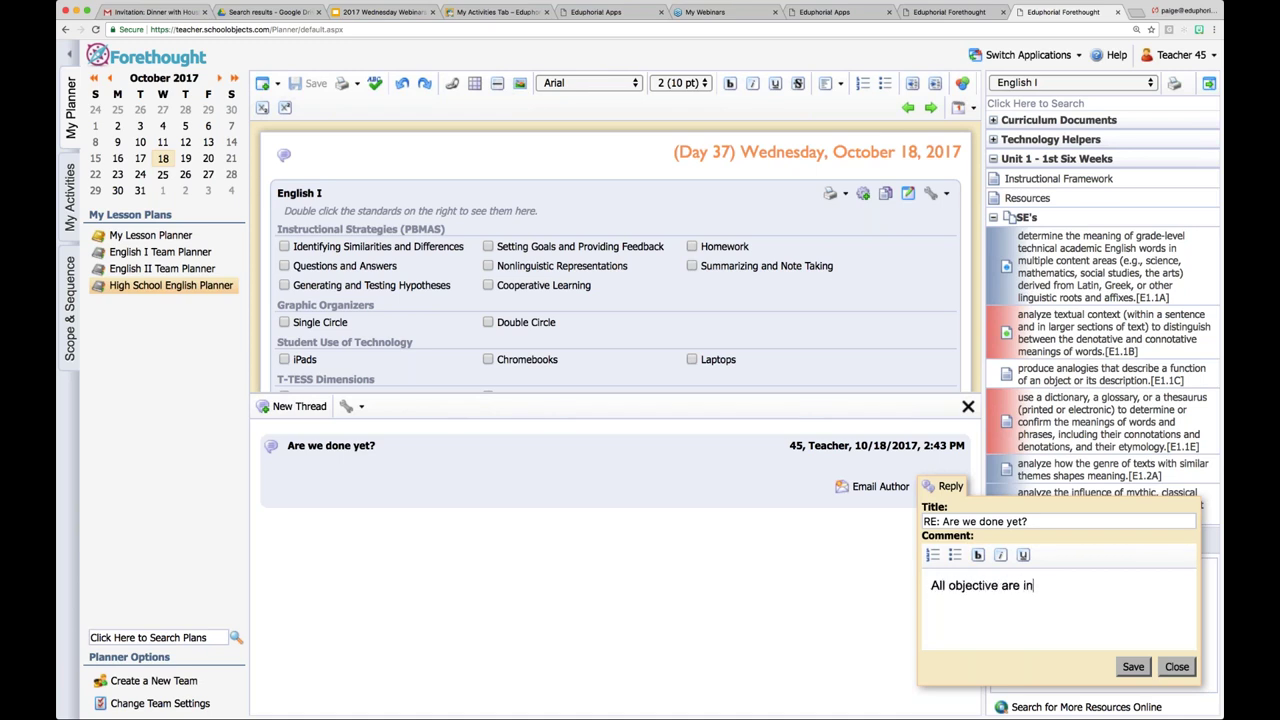
pyautogui.write('.  Paige')
pyautogui.click(1133, 667)
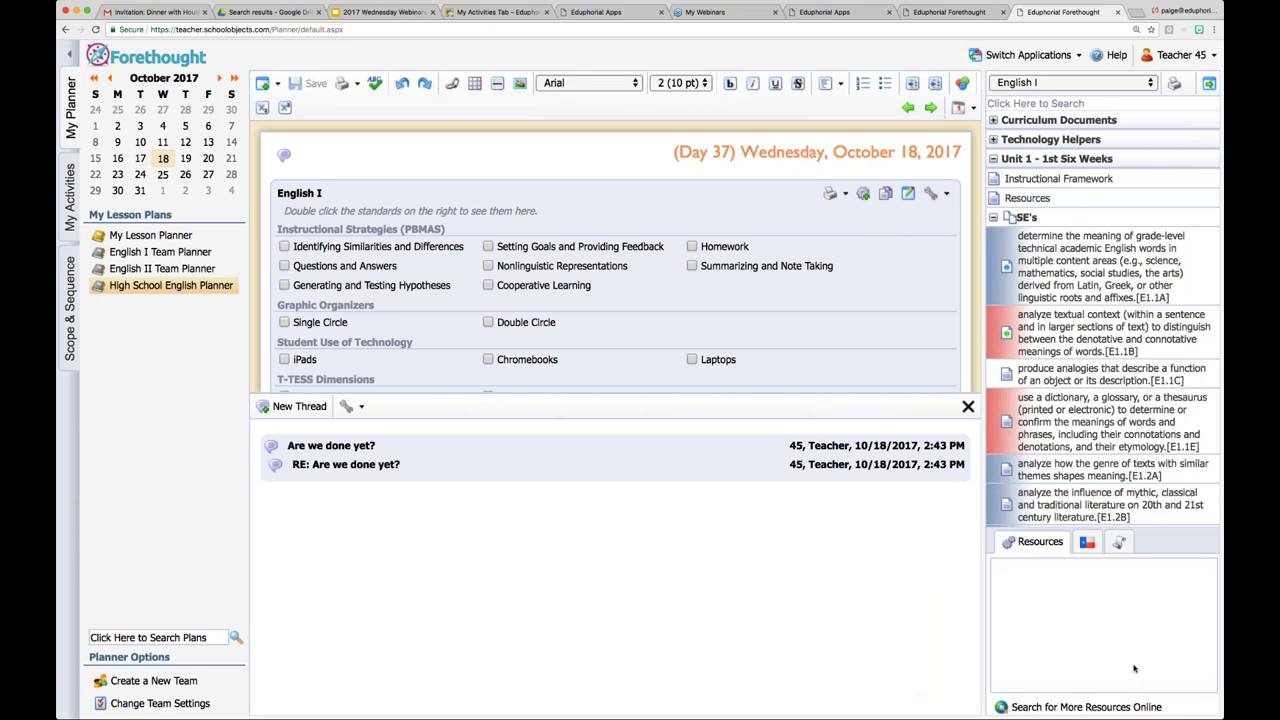
# Read the posted reply, add another reply titled "OK to copy" to the "Are we done yet?" thread, and close the discussion
pyautogui.click(339, 469)
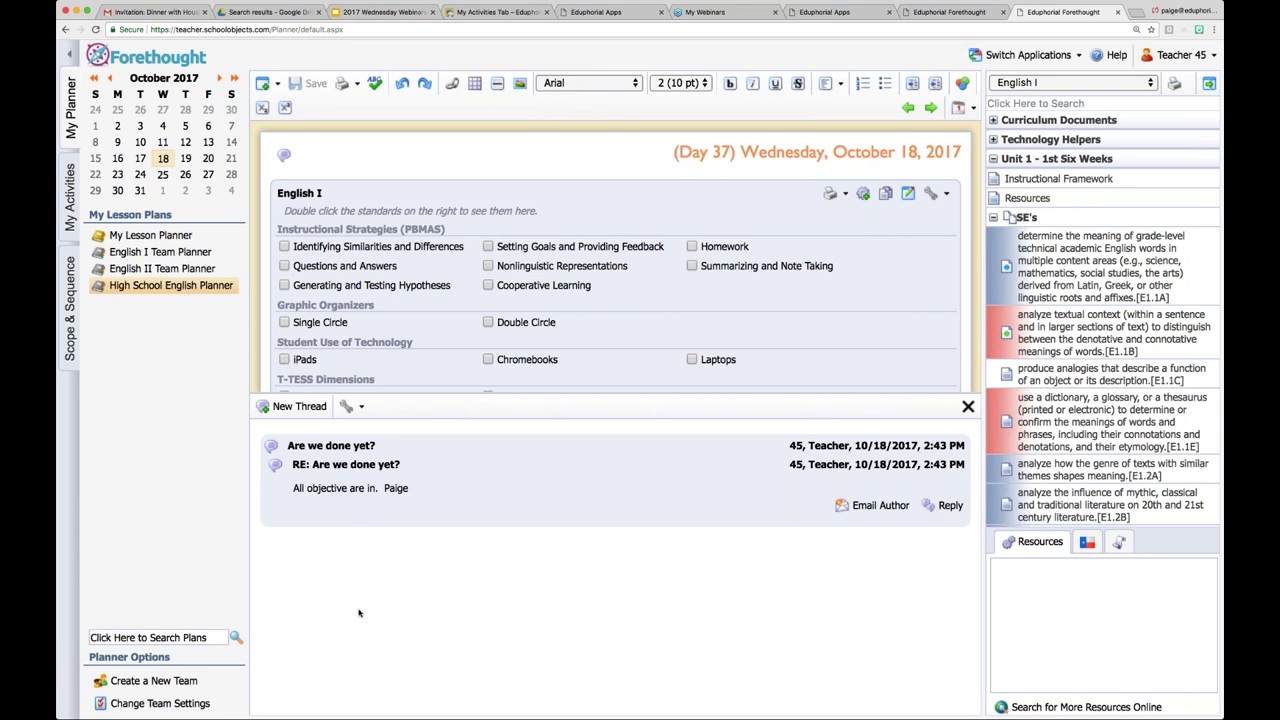
pyautogui.click(338, 449)
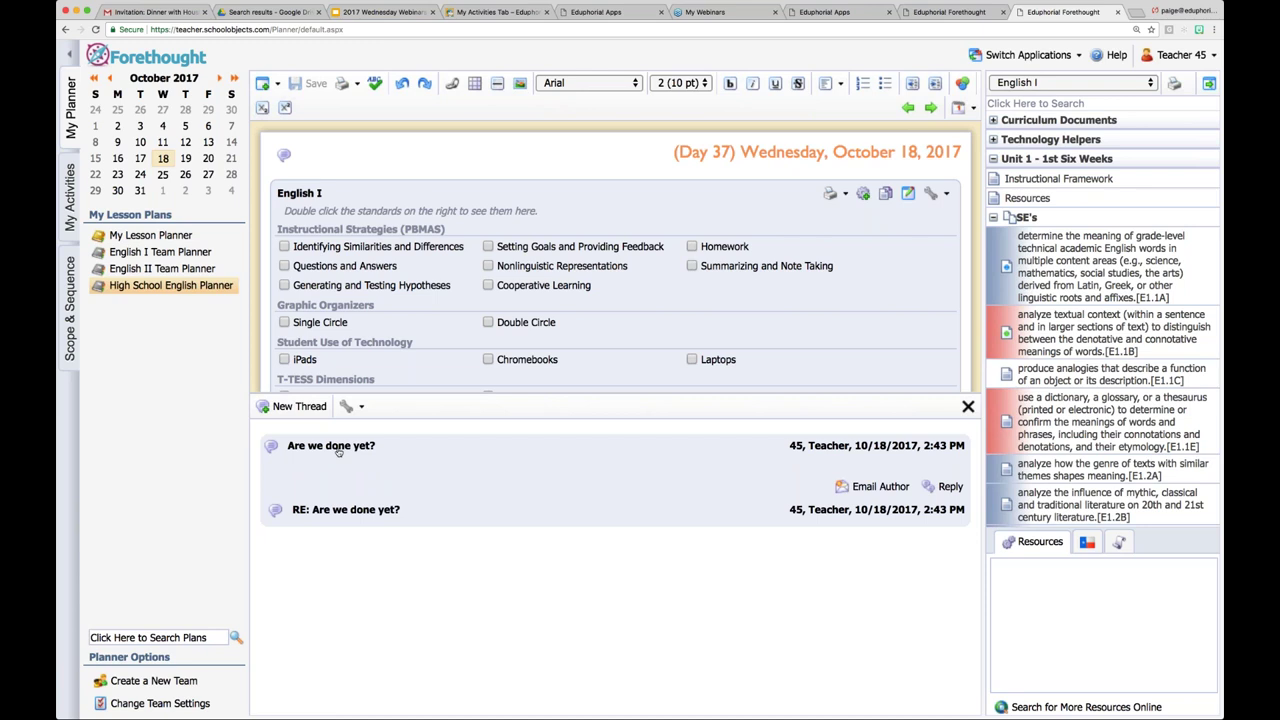
pyautogui.click(945, 486)
pyautogui.tripleClick(978, 524)
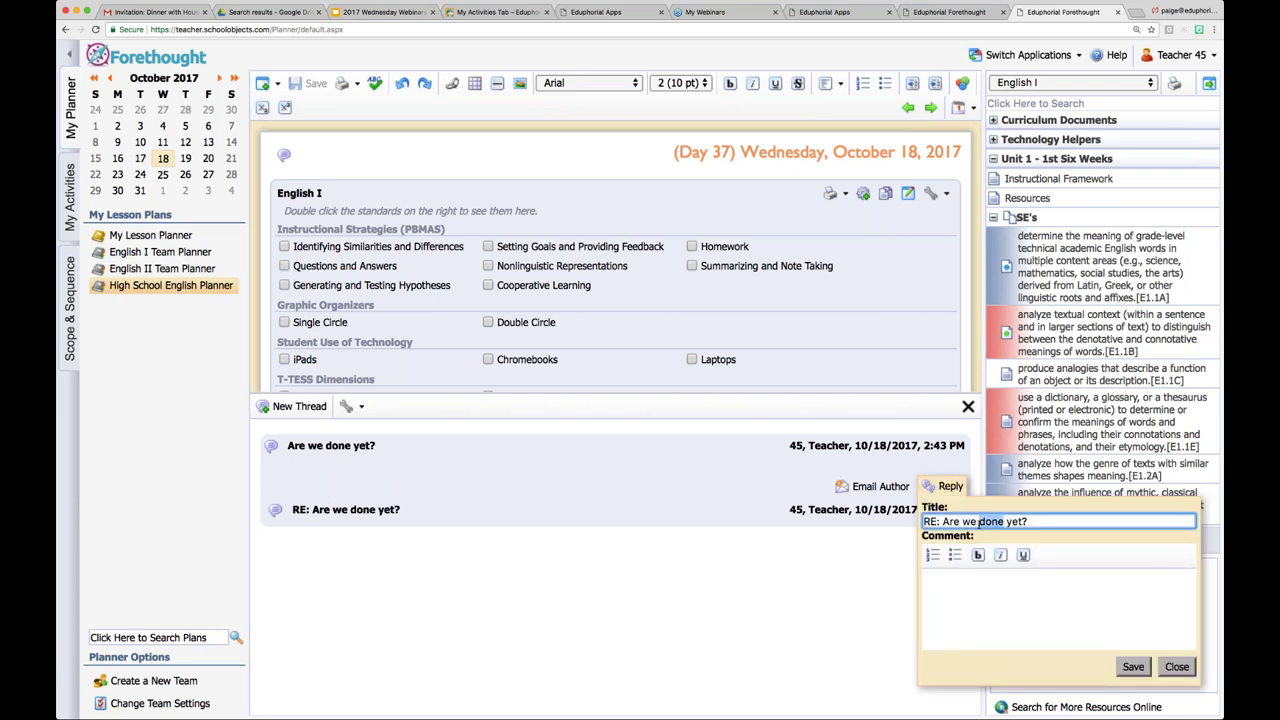
pyautogui.write('OK to copy')
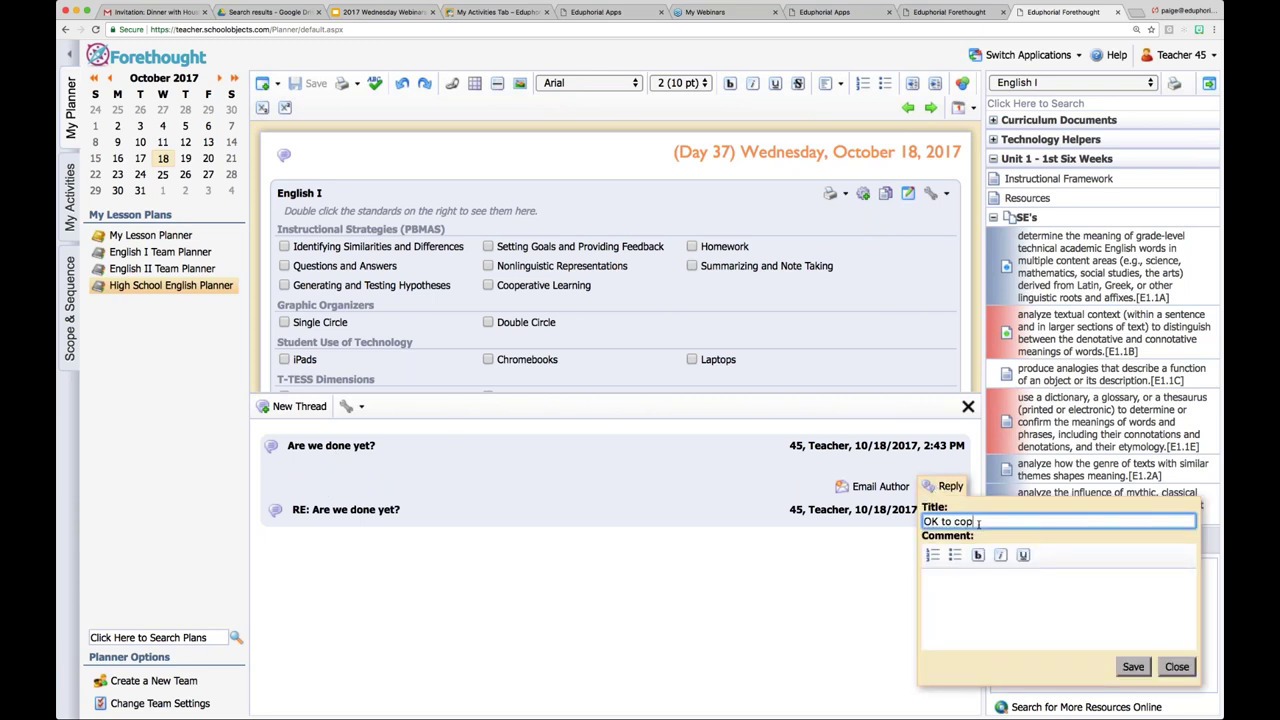
pyautogui.click(1133, 667)
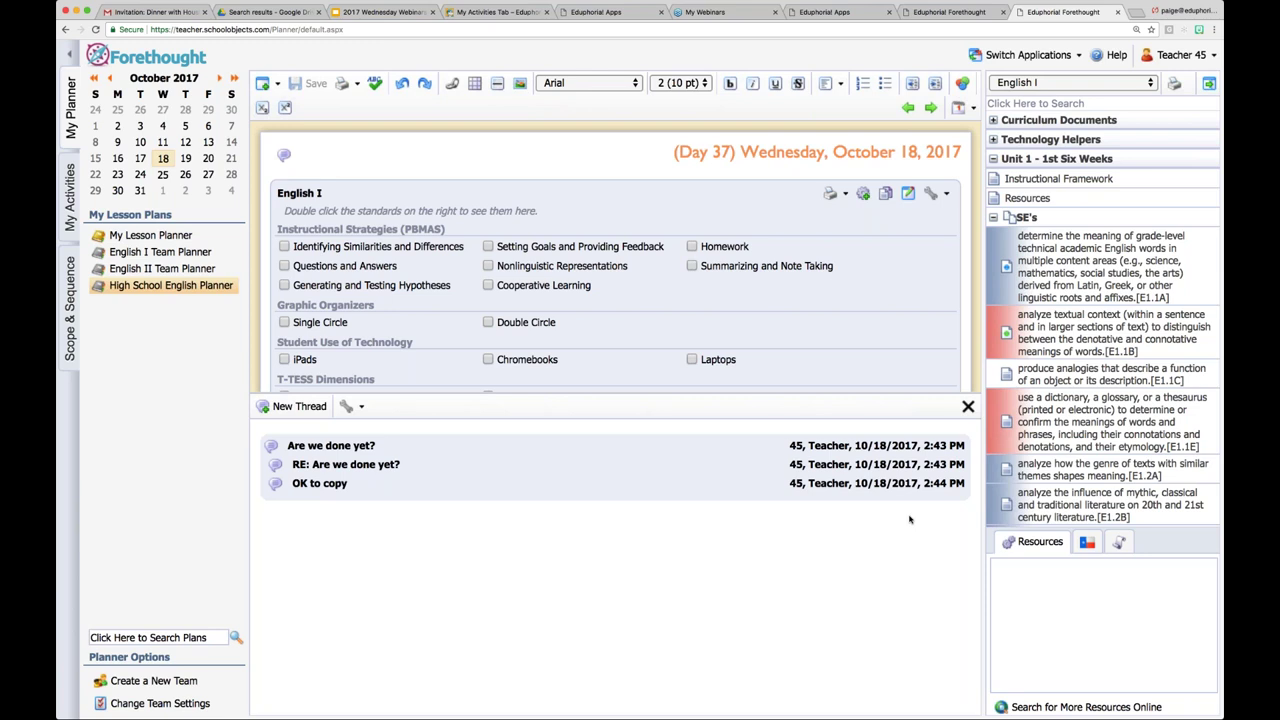
pyautogui.click(967, 406)
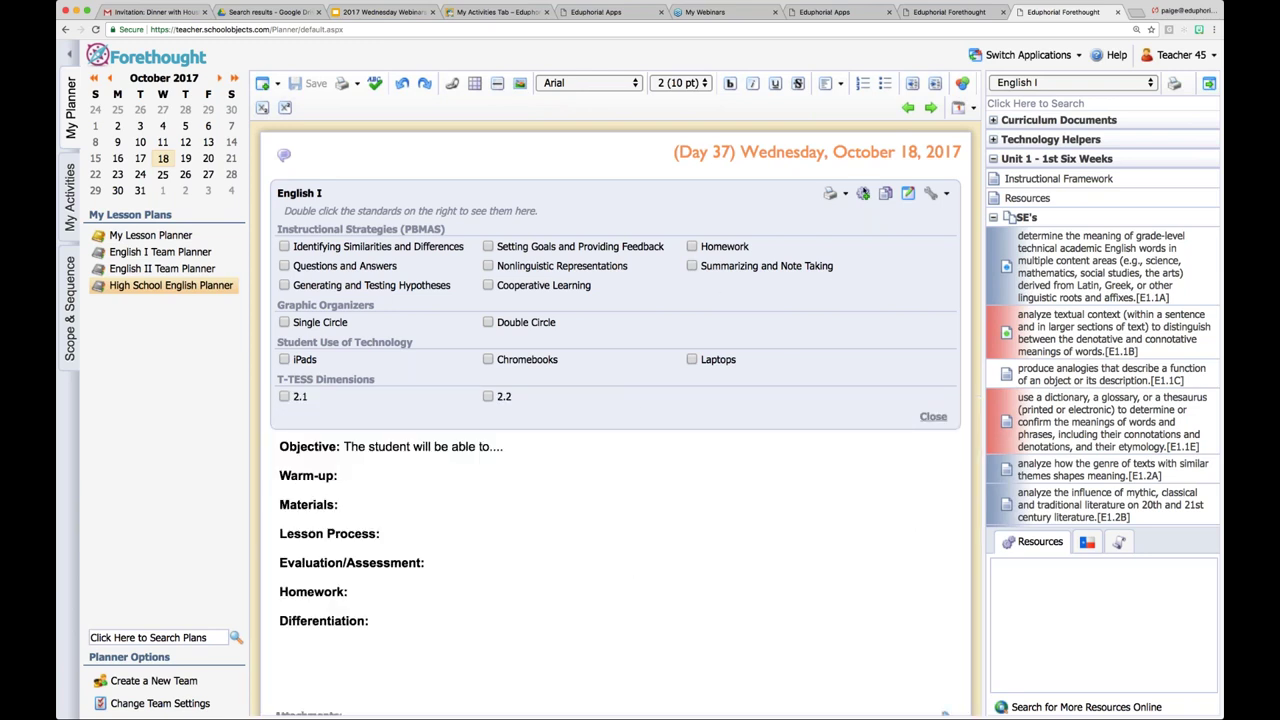
# Show the High School English Planner's plans for the whole week and review the sections from English I through English IV
pyautogui.click(971, 110)
pyautogui.click(1010, 129)
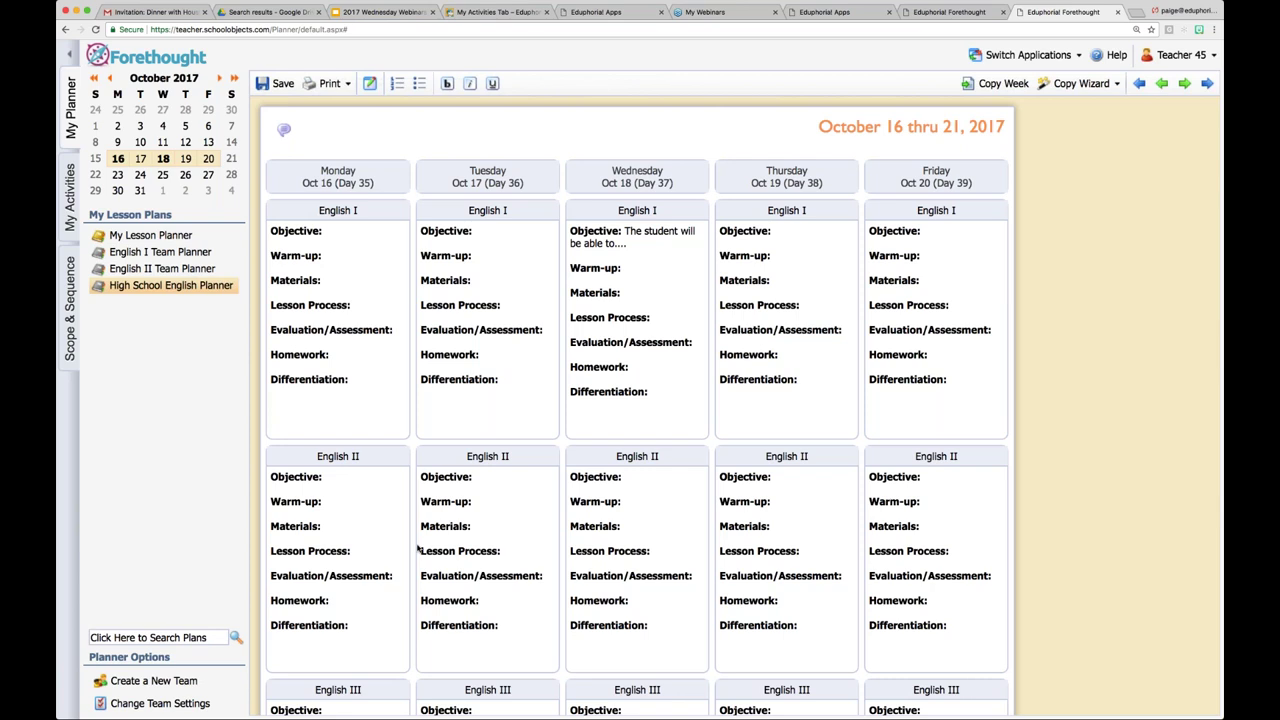
pyautogui.scroll(-8, 418, 548)
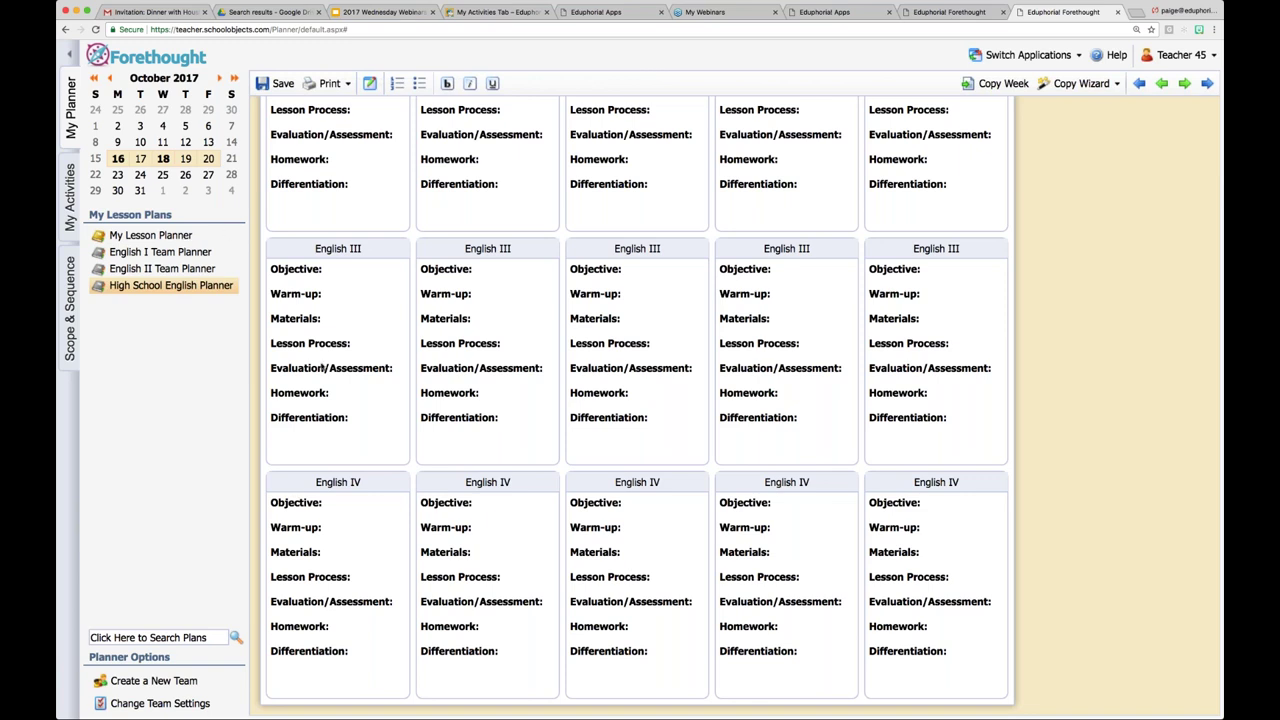
pyautogui.scroll(5, 350, 467)
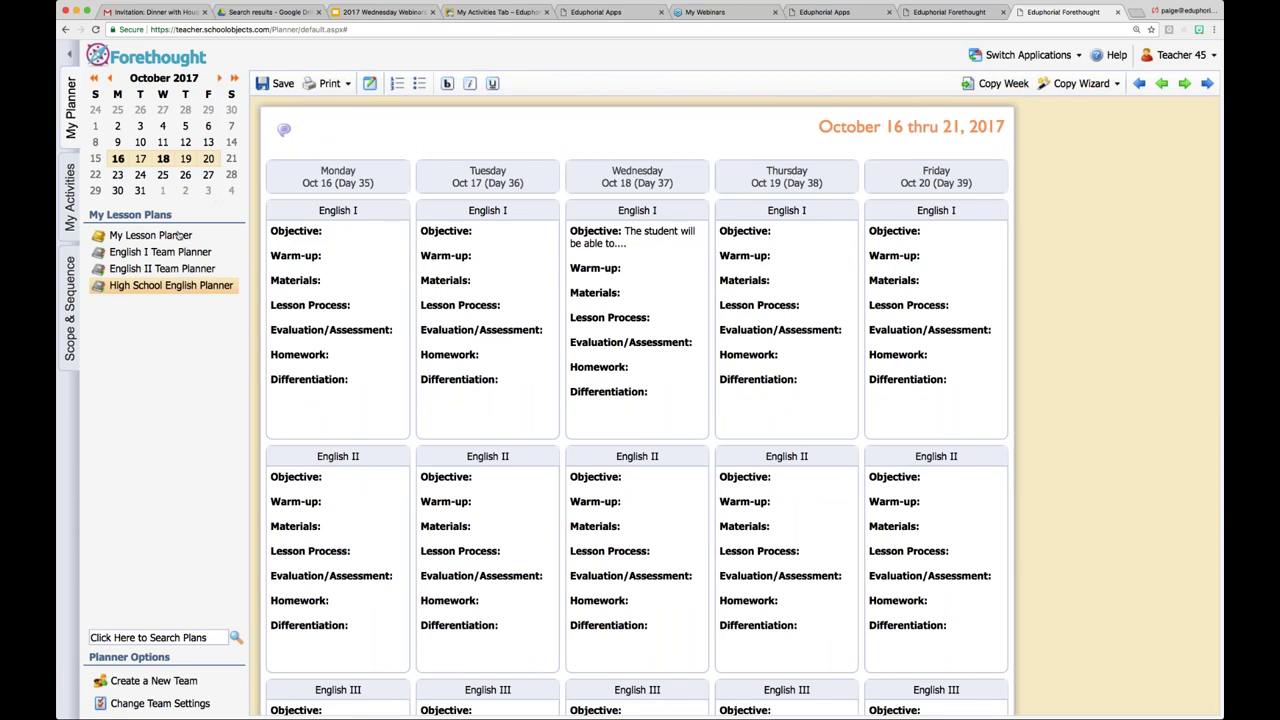
# Compare the weekly plans and lesson headings in My Lesson Planner, the English I Team Planner and the English II Team Planner
pyautogui.click(178, 235)
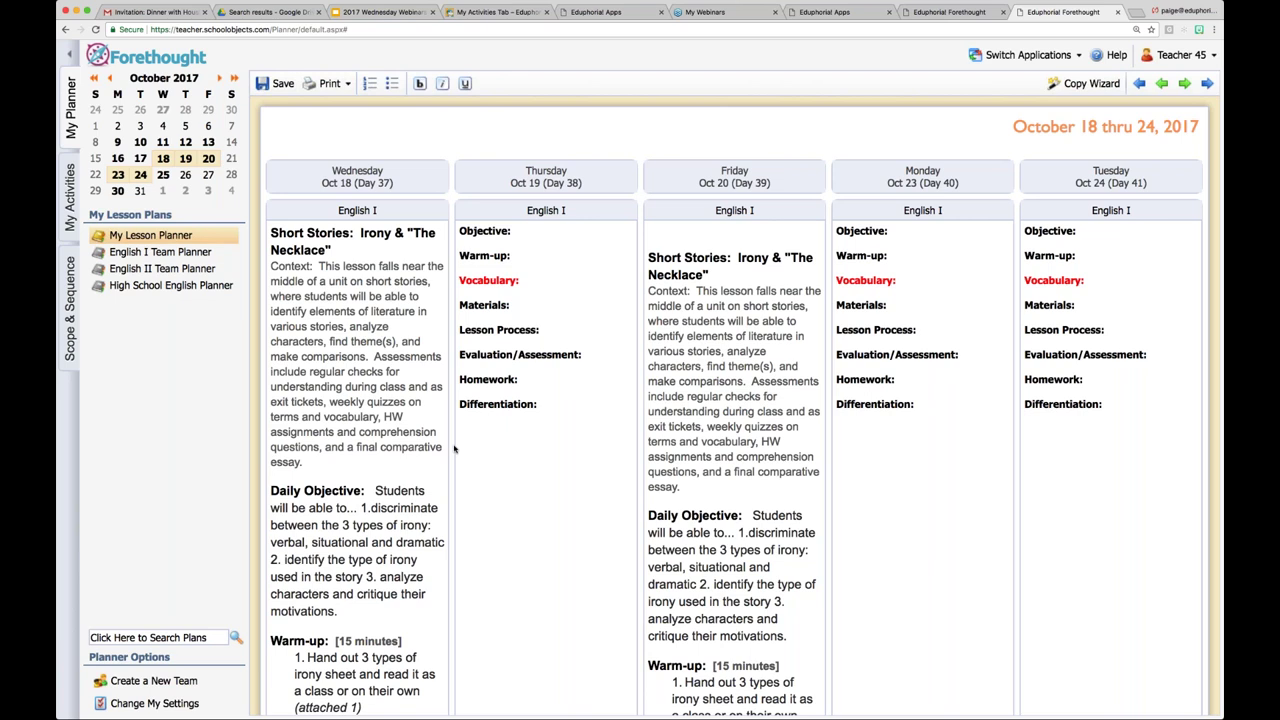
pyautogui.click(195, 256)
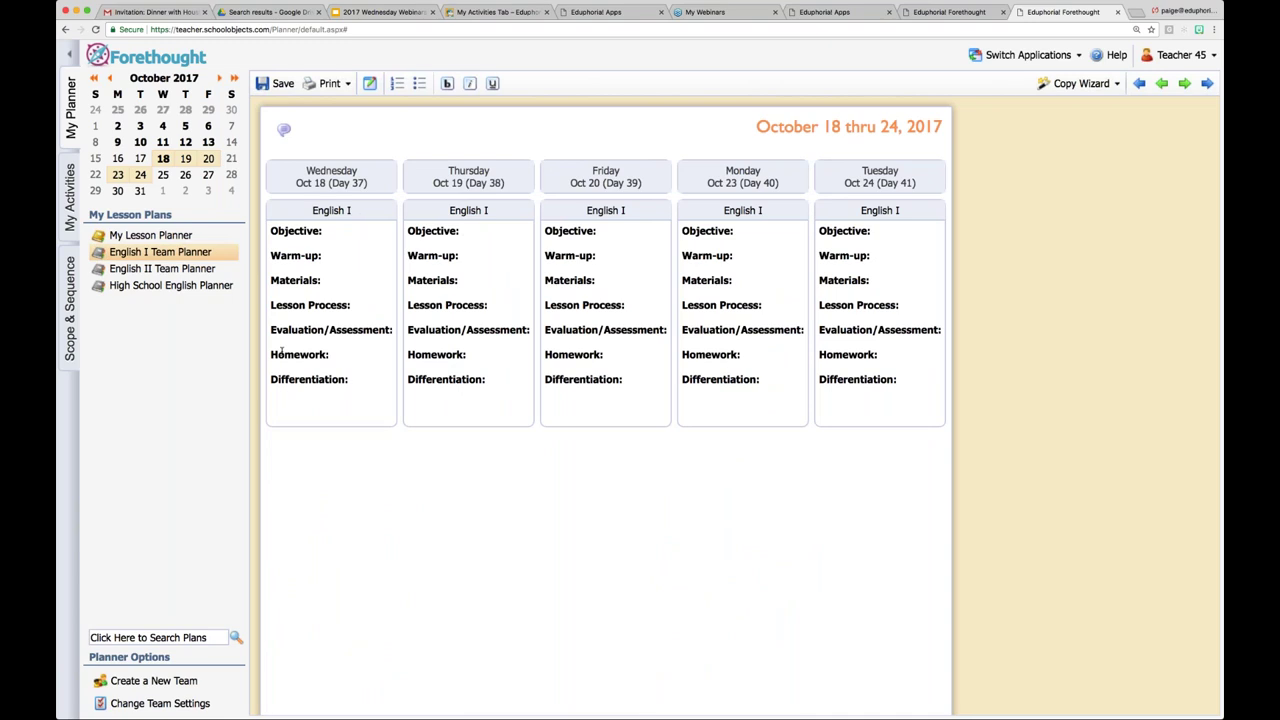
pyautogui.moveTo(271, 350); pyautogui.dragTo(352, 384)
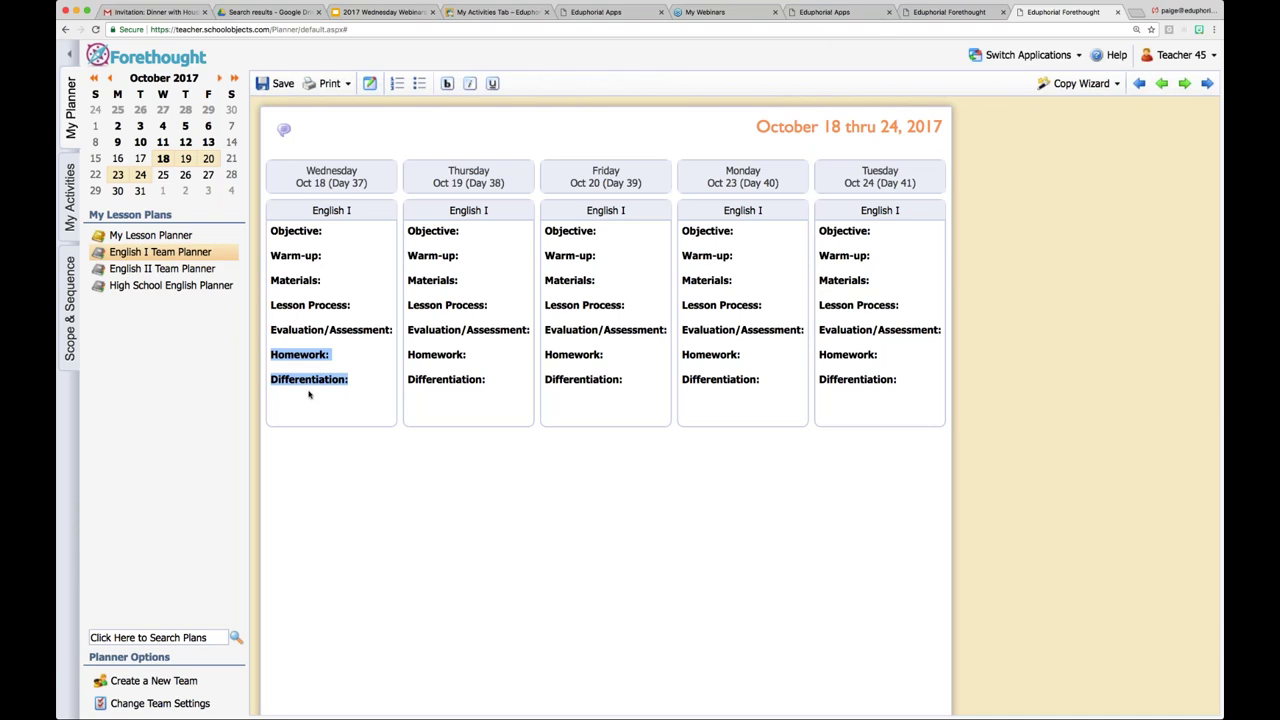
pyautogui.click(184, 237)
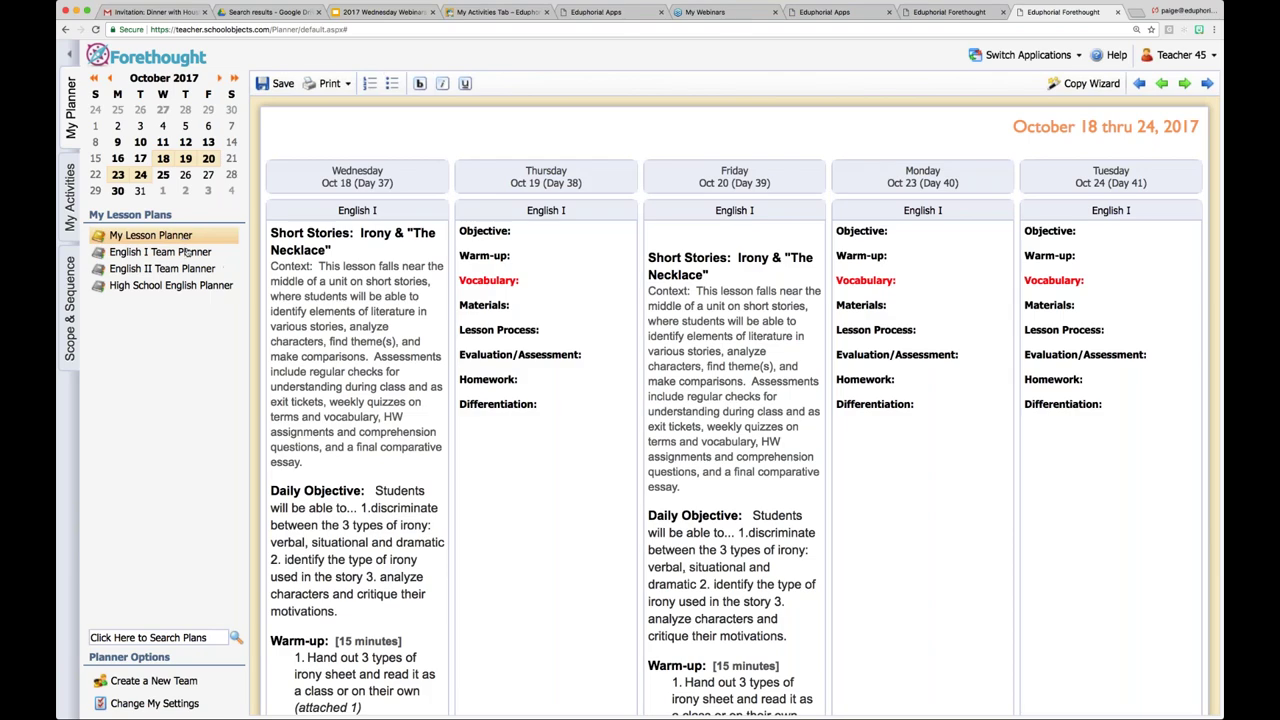
pyautogui.scroll(-1, 376, 290)
pyautogui.click(163, 269)
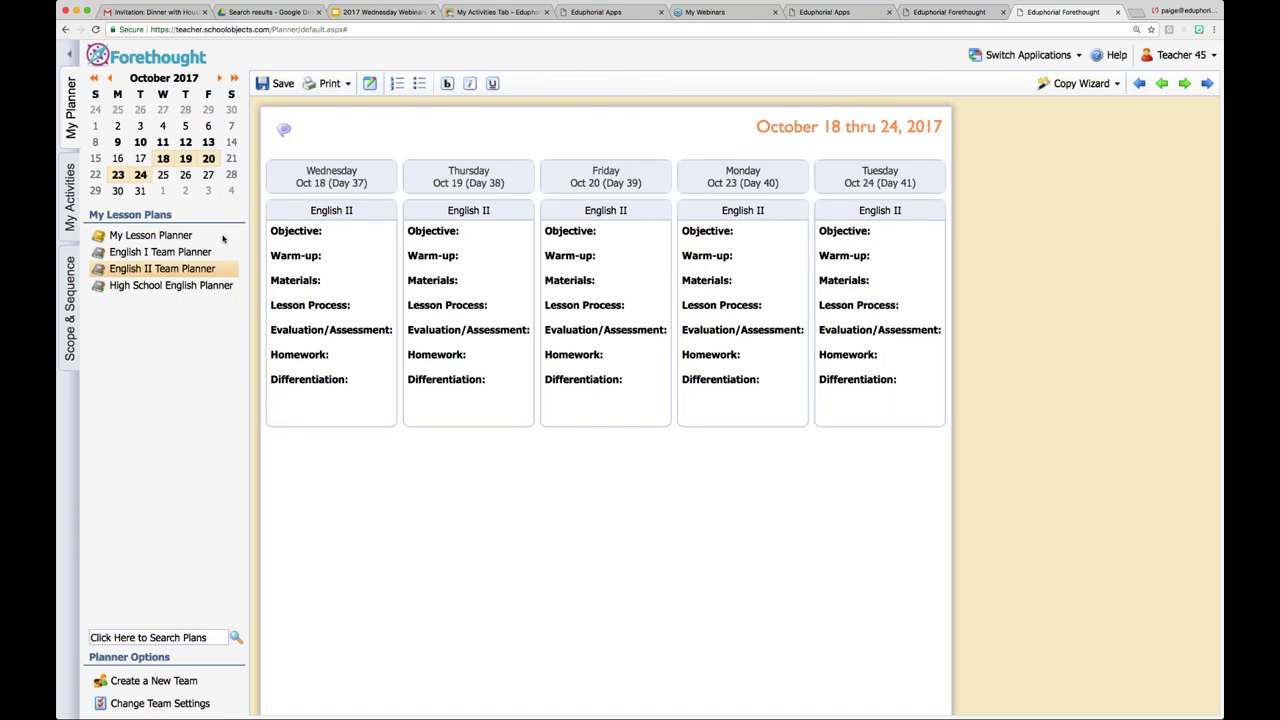
# Reload the planner page and display the High School English Planner's weekly plans for October 16 thru 21, 2017
pyautogui.click(118, 285)
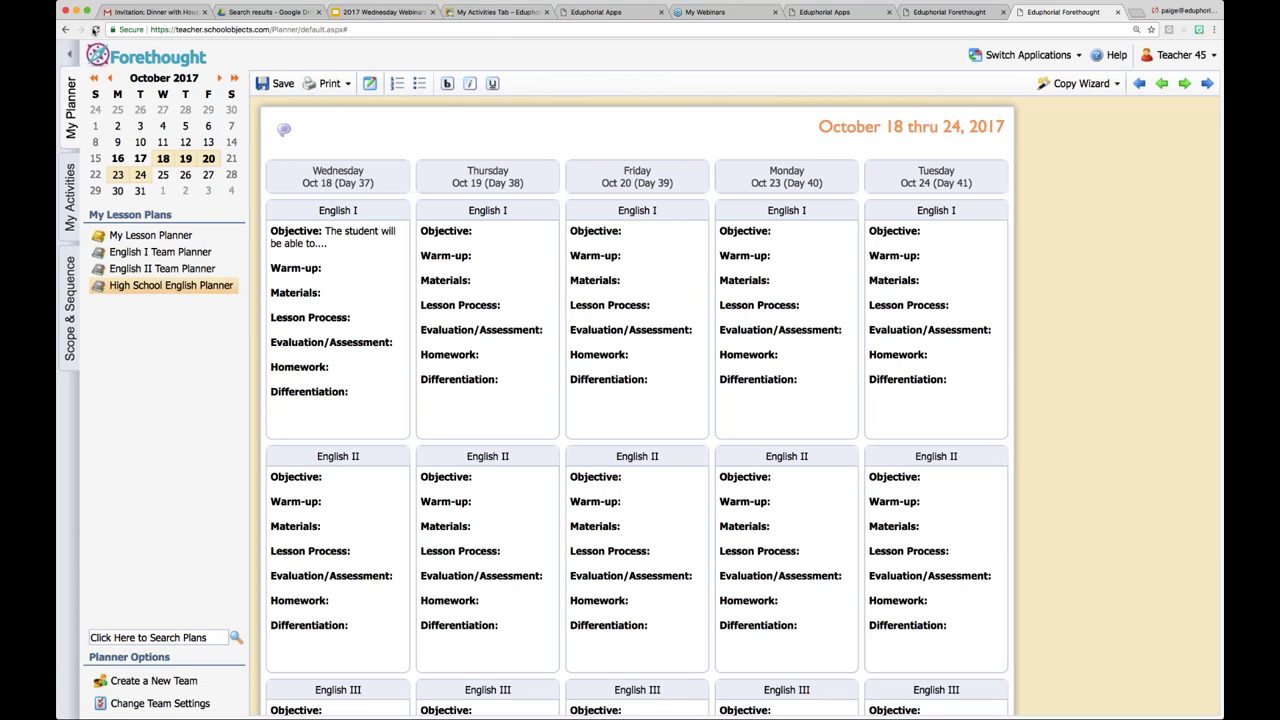
pyautogui.click(94, 29)
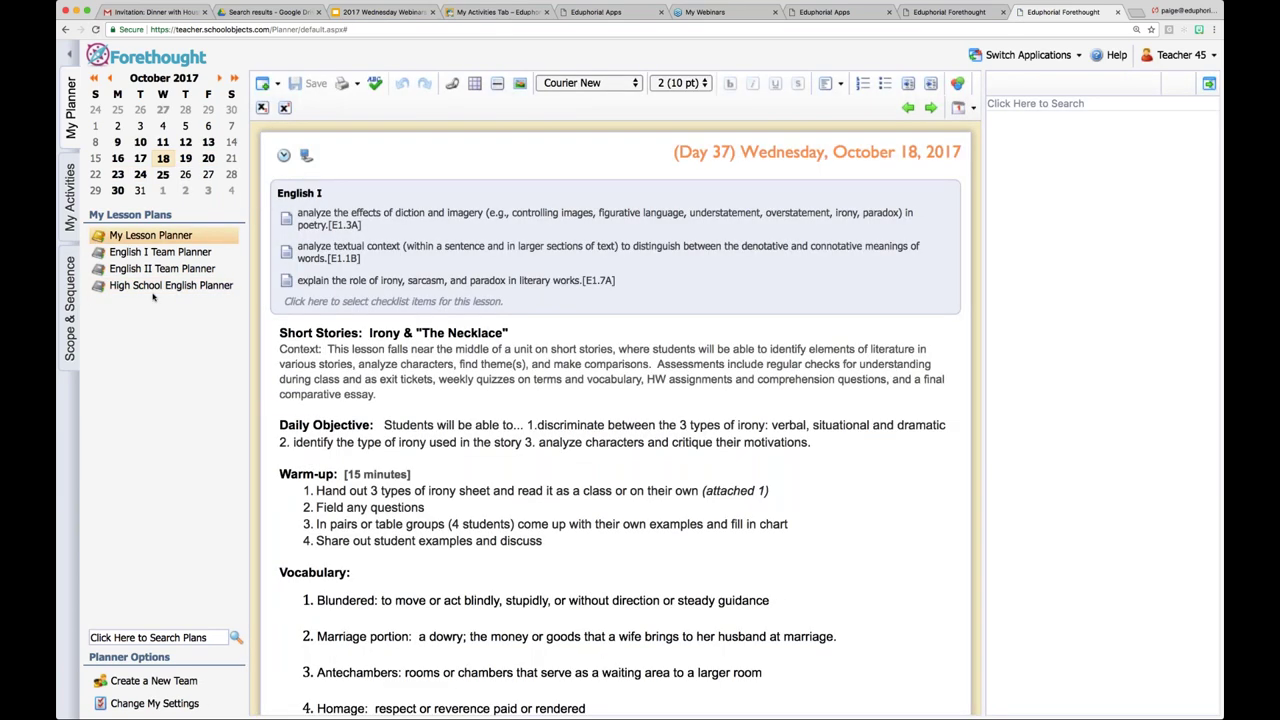
pyautogui.click(153, 290)
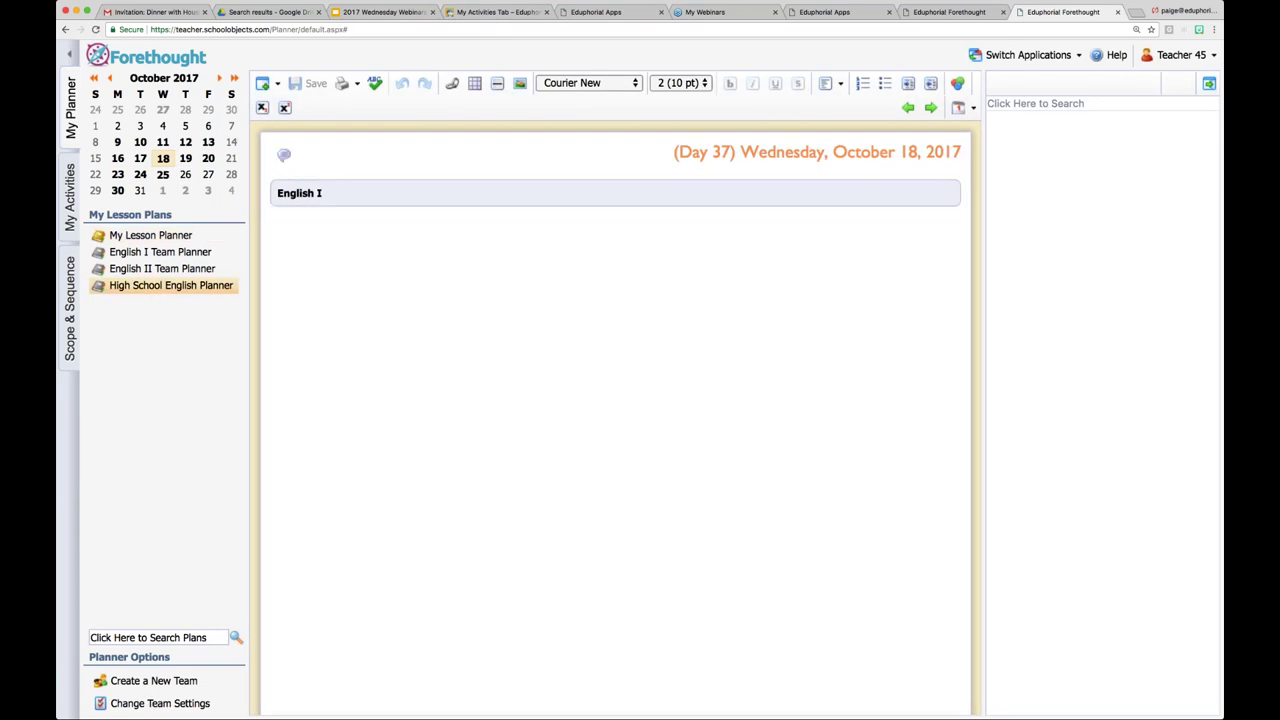
pyautogui.click(964, 107)
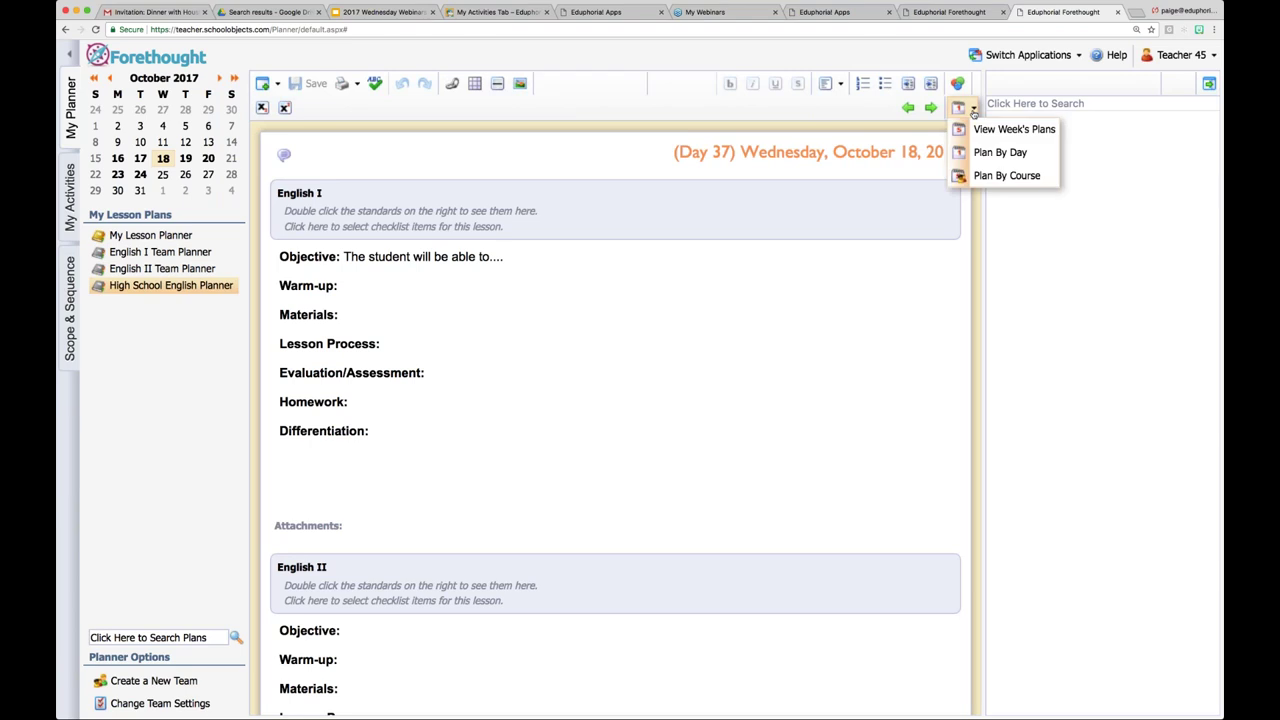
pyautogui.click(1012, 129)
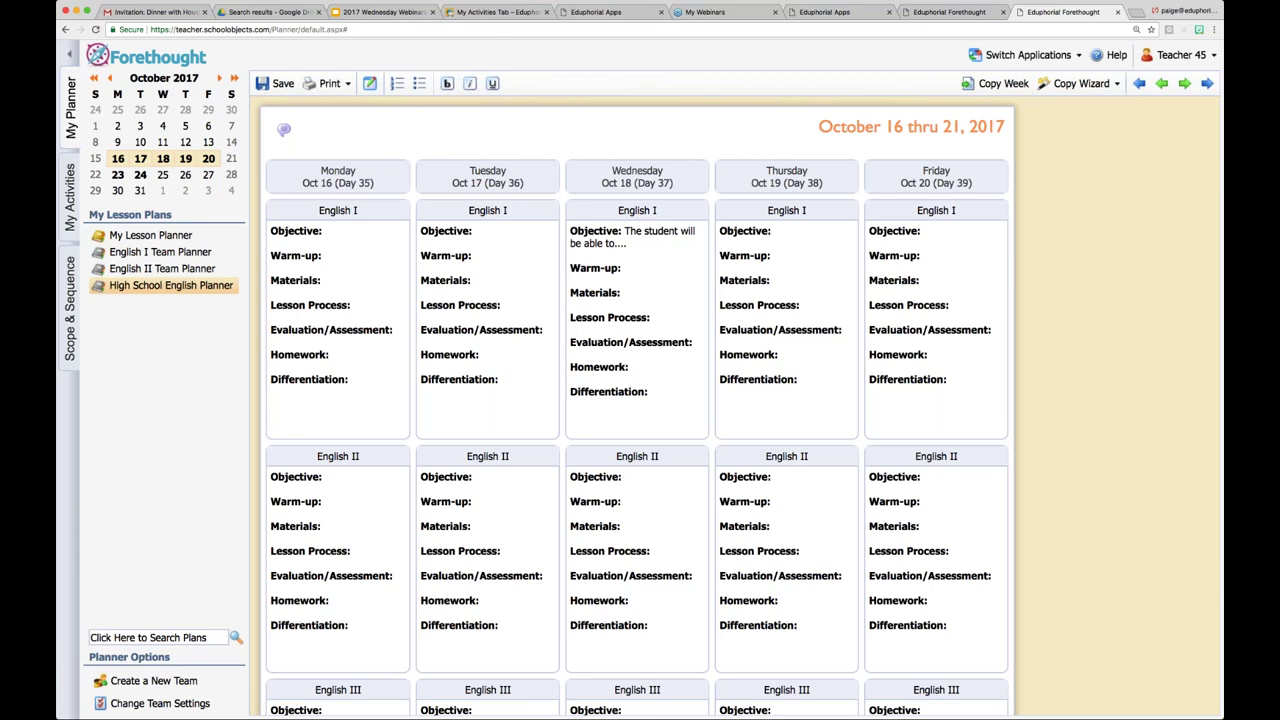
# Switch to the "My Activities Tab" help article, return to its beginning and reduce the page zoom one level
pyautogui.click(517, 12)
pyautogui.scroll(5, 428, 188)
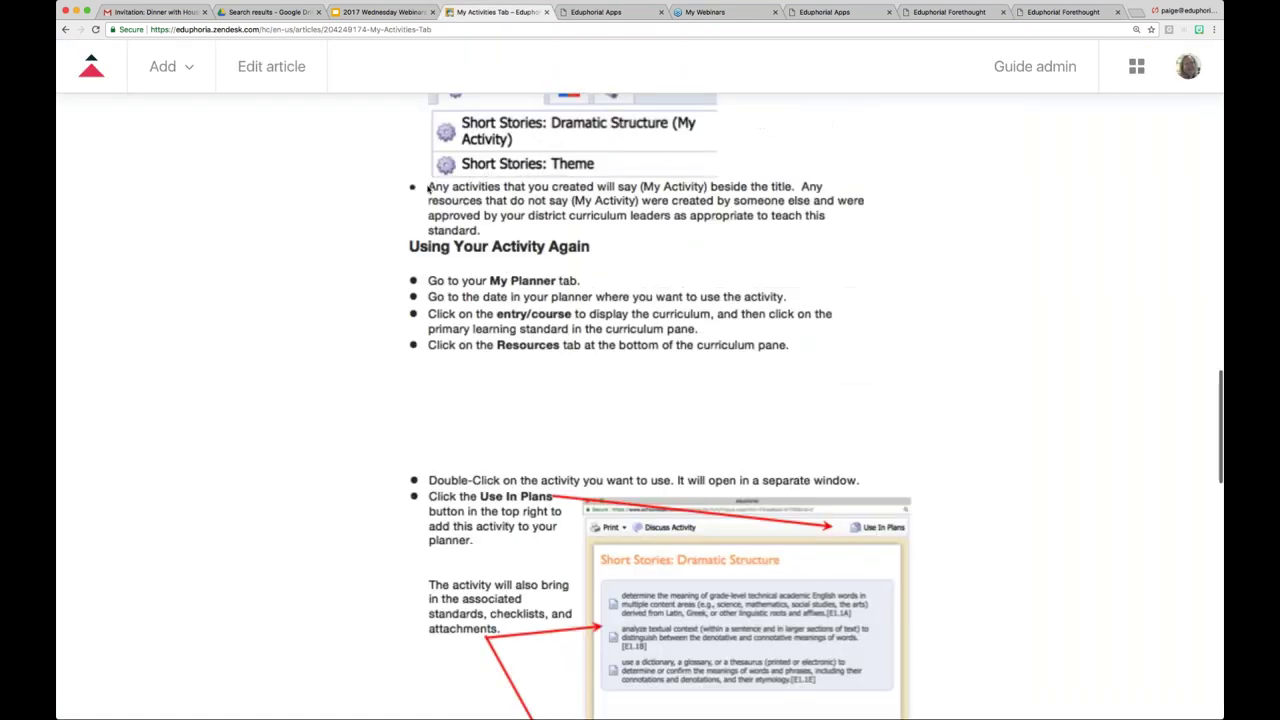
pyautogui.scroll(15, 428, 188)
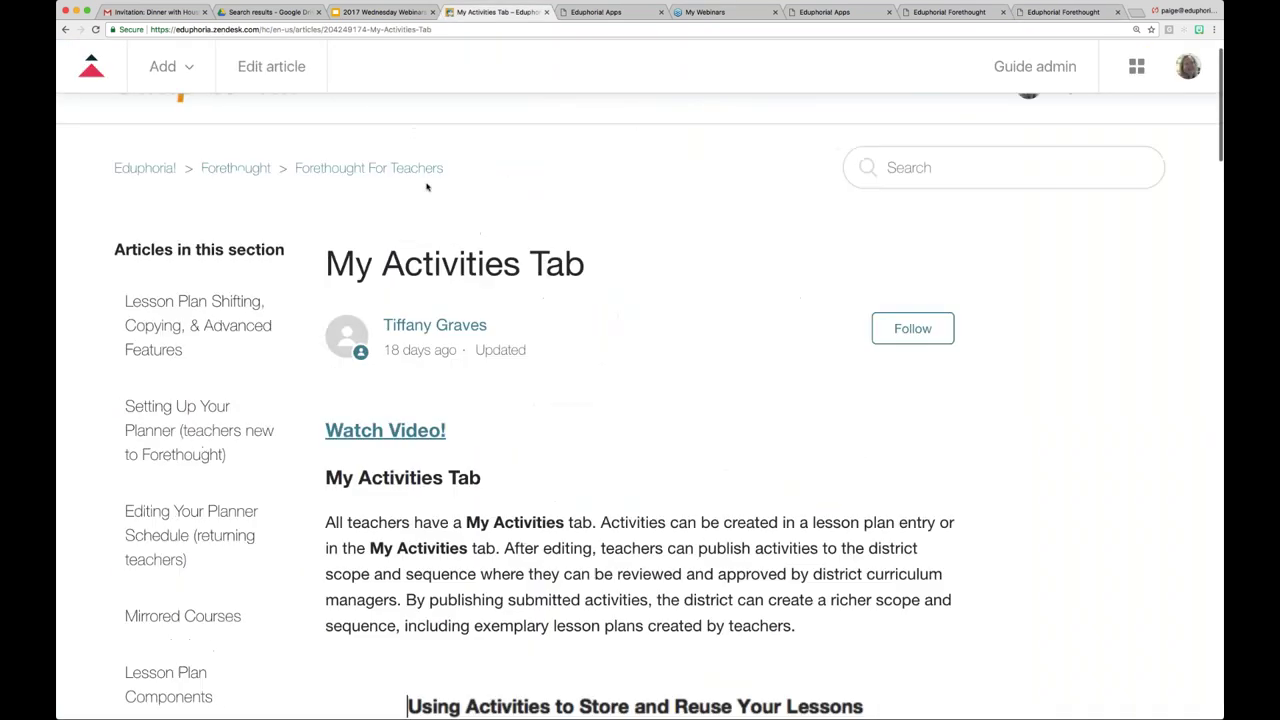
pyautogui.scroll(1, 421, 188)
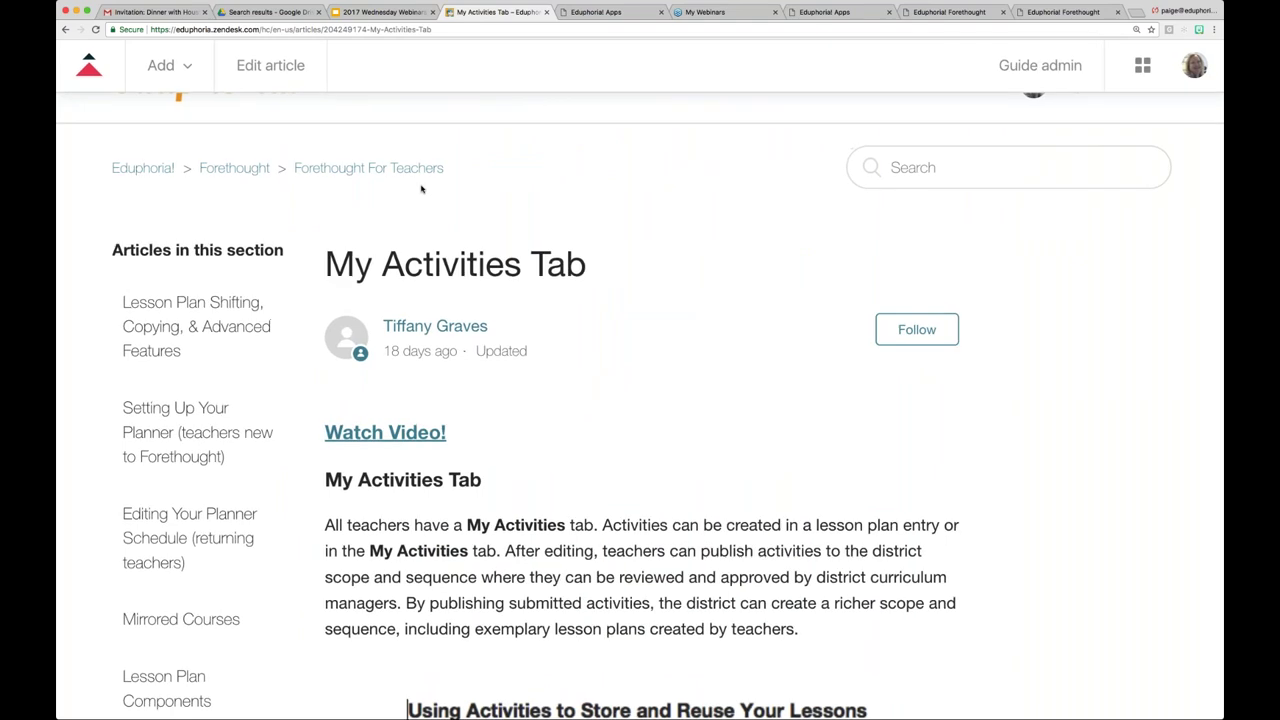
pyautogui.press('super+minus')
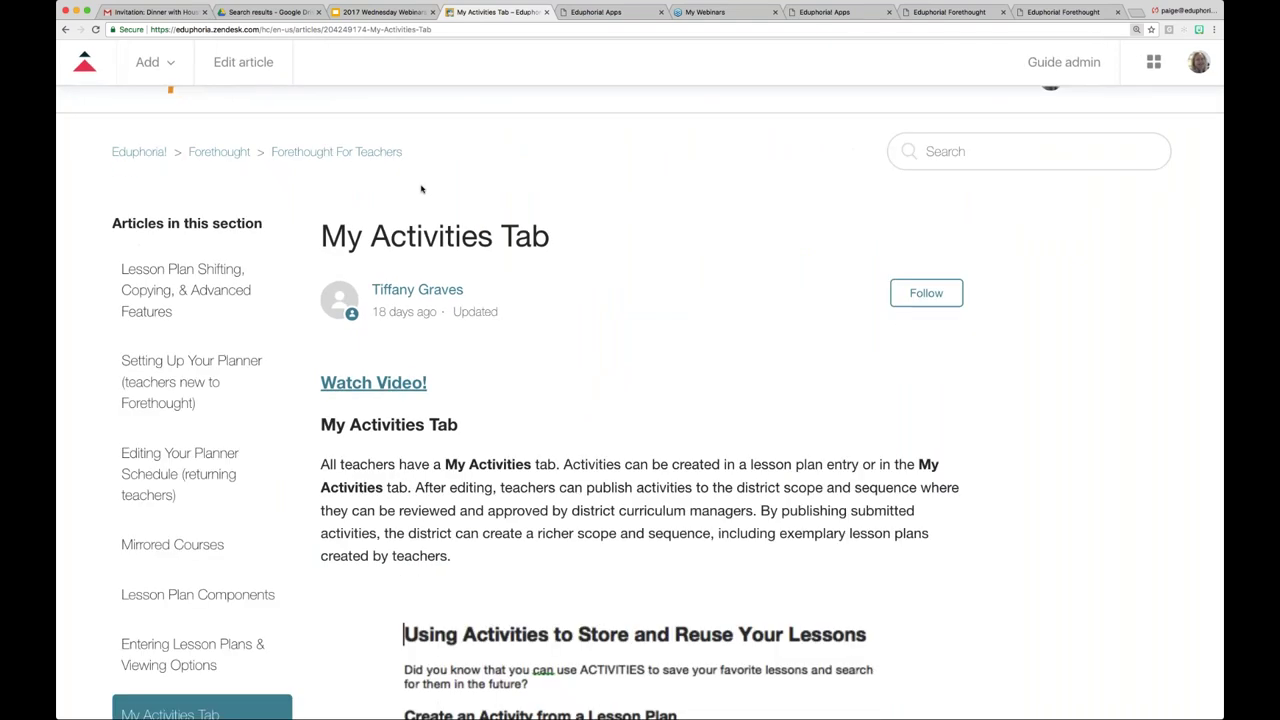
# Reduce the page zoom, list all Forethought For Teachers articles and look through "Entering Lesson Plans & Viewing Options"
pyautogui.press('super+minus')
pyautogui.scroll(-2, 330, 434)
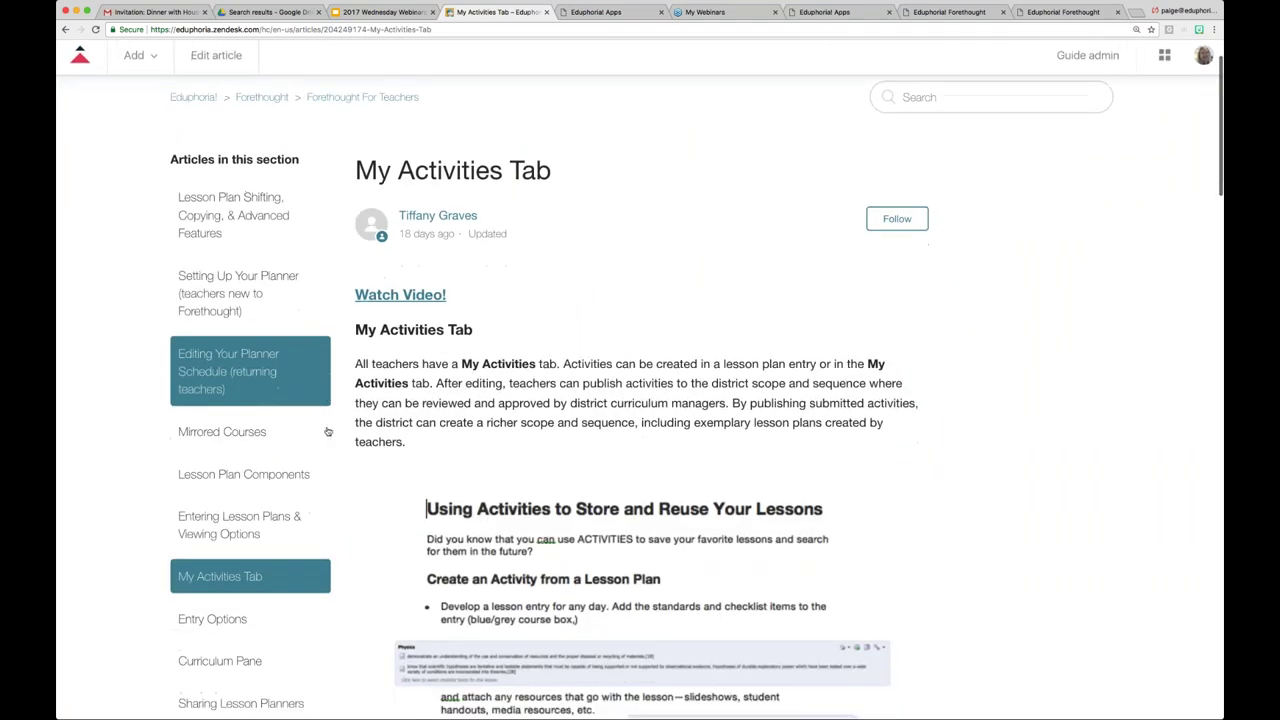
pyautogui.scroll(-4, 342, 437)
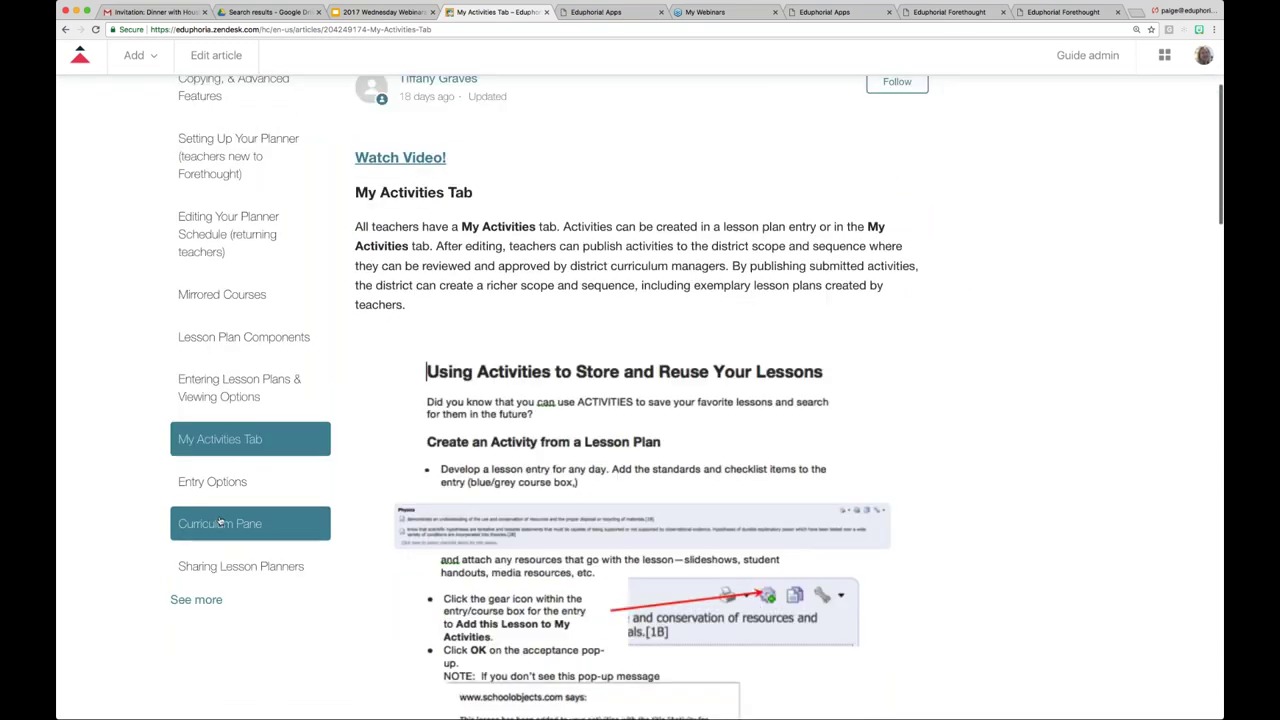
pyautogui.click(196, 599)
pyautogui.scroll(-4, 331, 551)
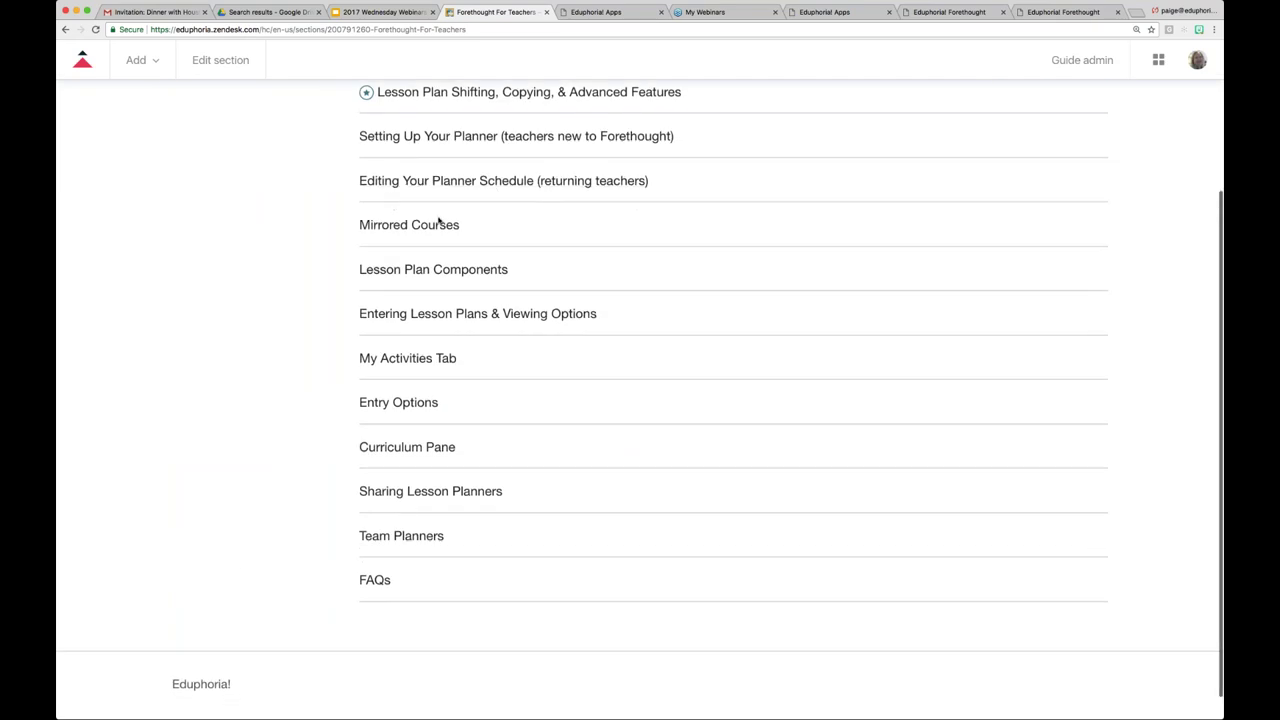
pyautogui.click(487, 314)
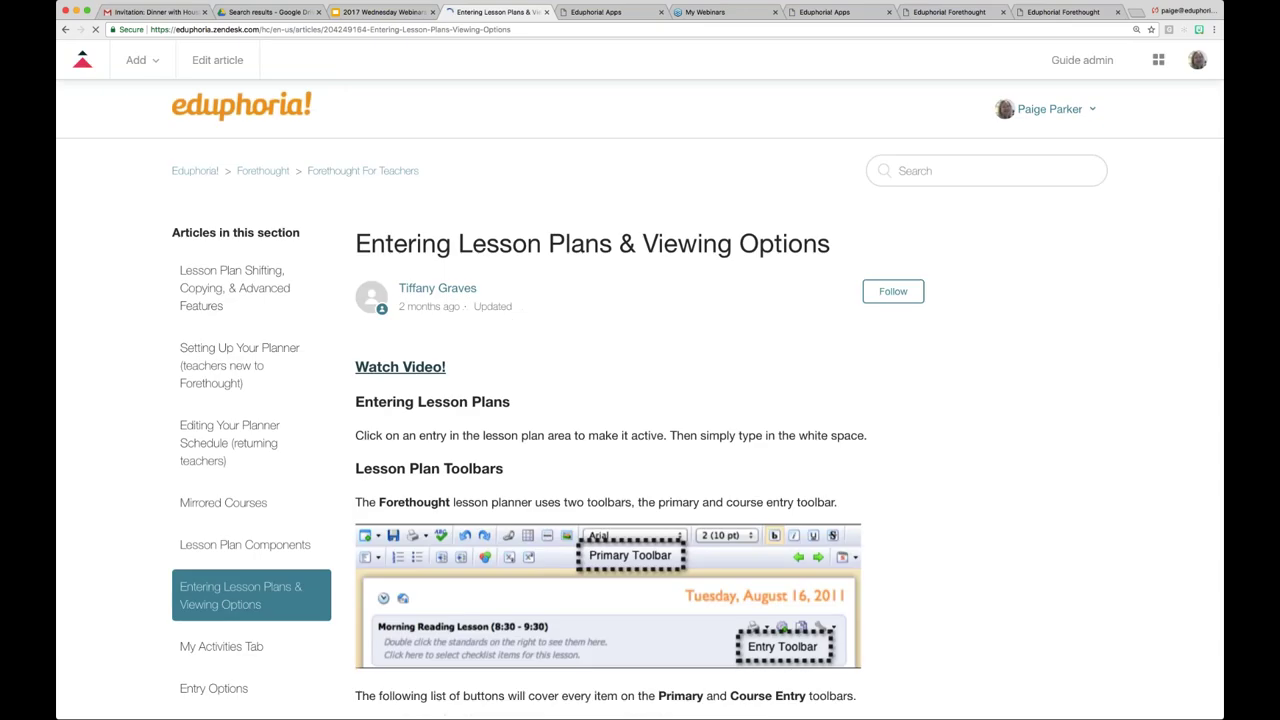
pyautogui.scroll(-5, 237, 270)
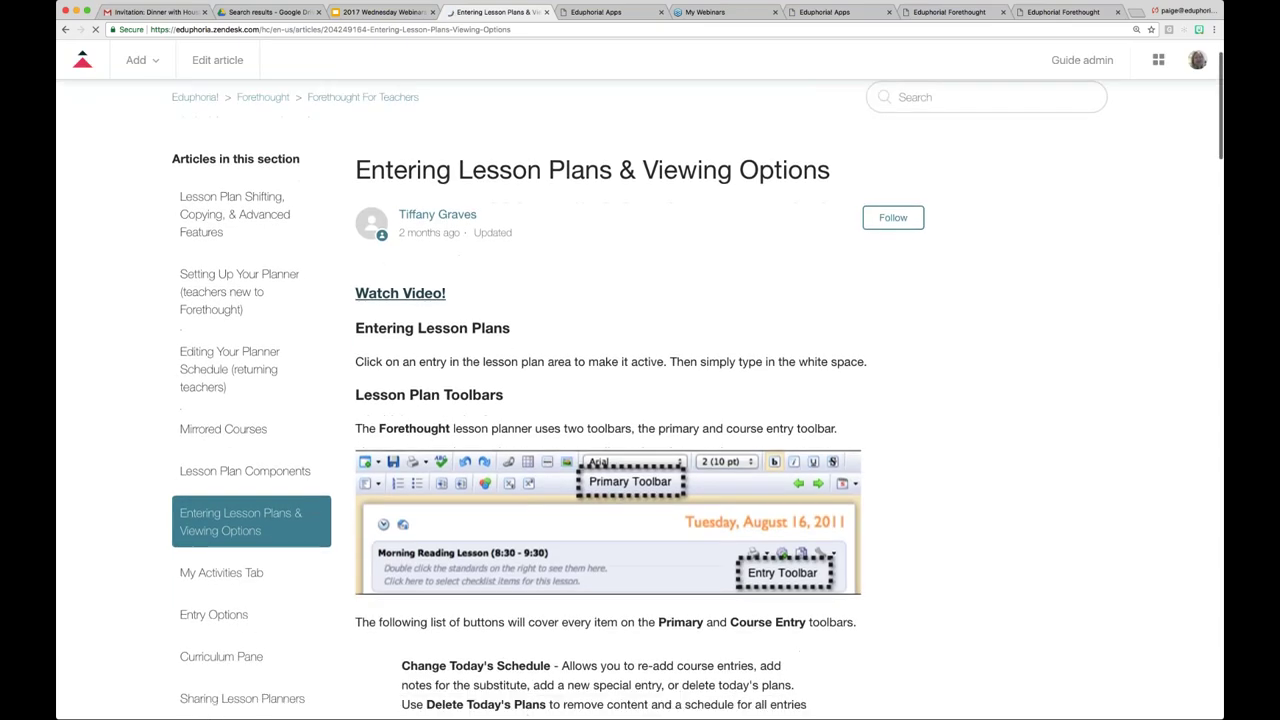
# Review the "Entry Options" help article from beginning to end and return to the "My Activities Tab" article
pyautogui.click(237, 270)
pyautogui.scroll(-10, 609, 481)
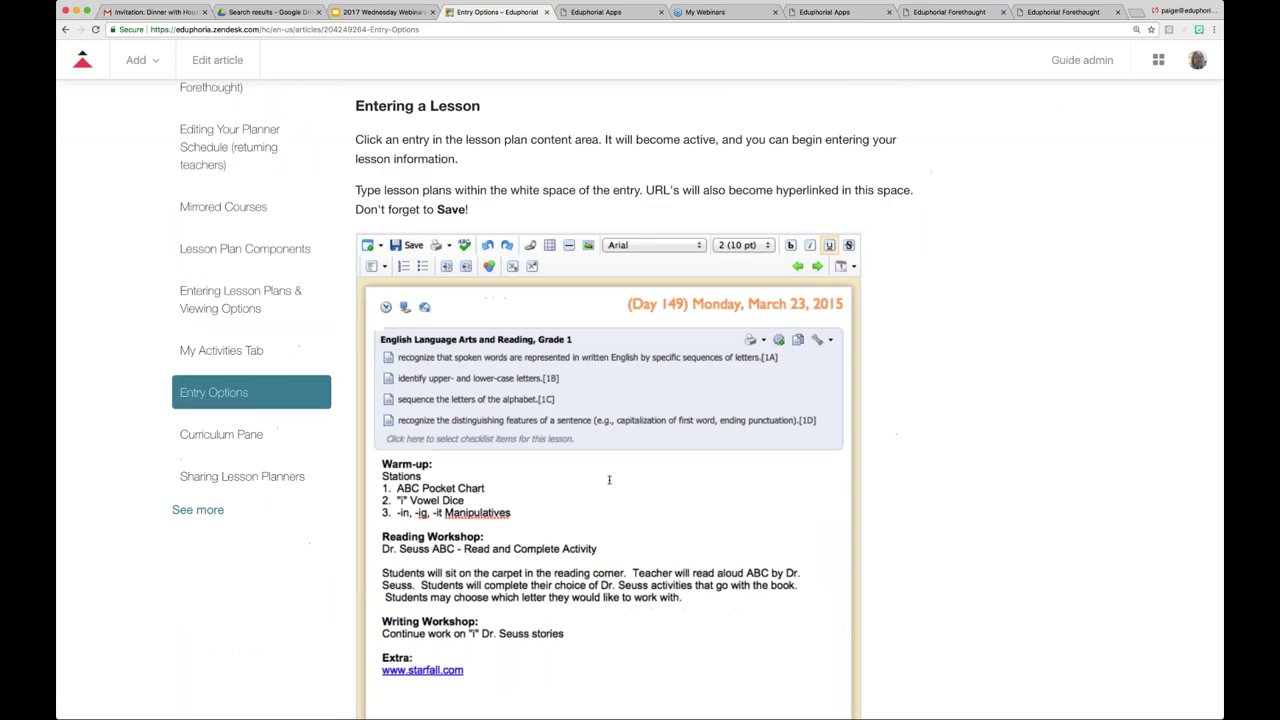
pyautogui.scroll(-15, 609, 481)
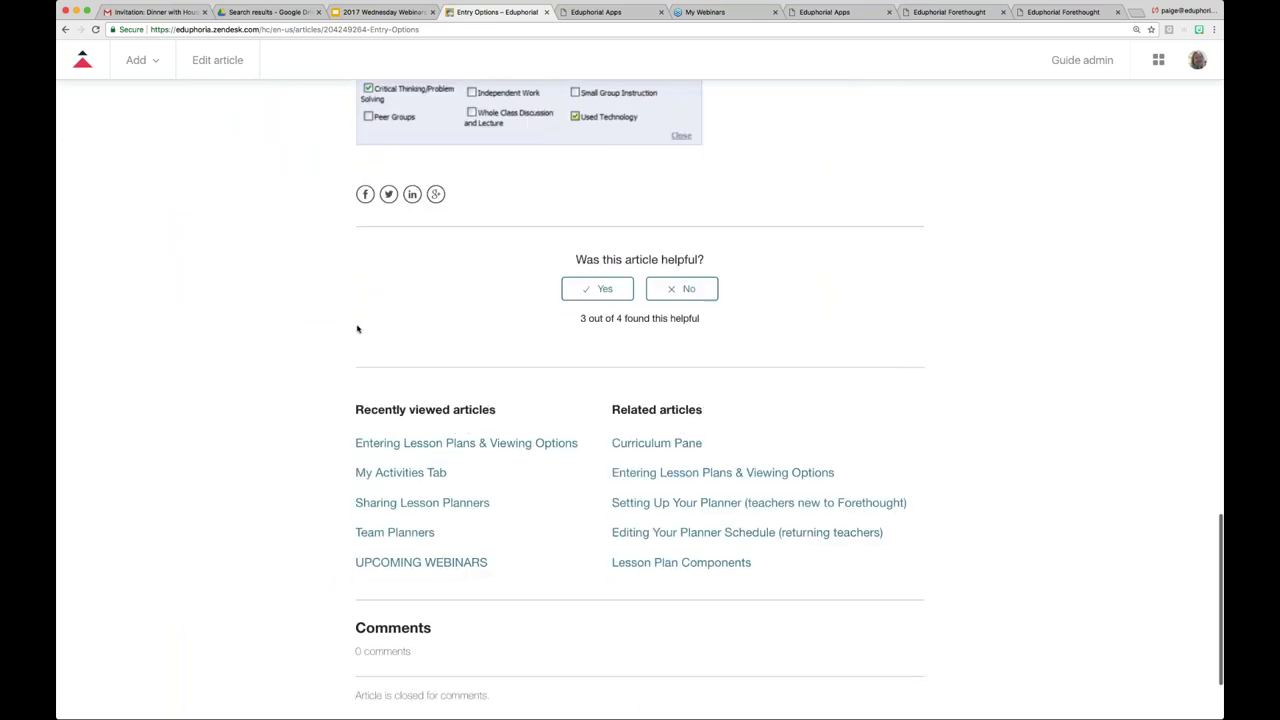
pyautogui.scroll(7, 357, 329)
pyautogui.scroll(15, 357, 329)
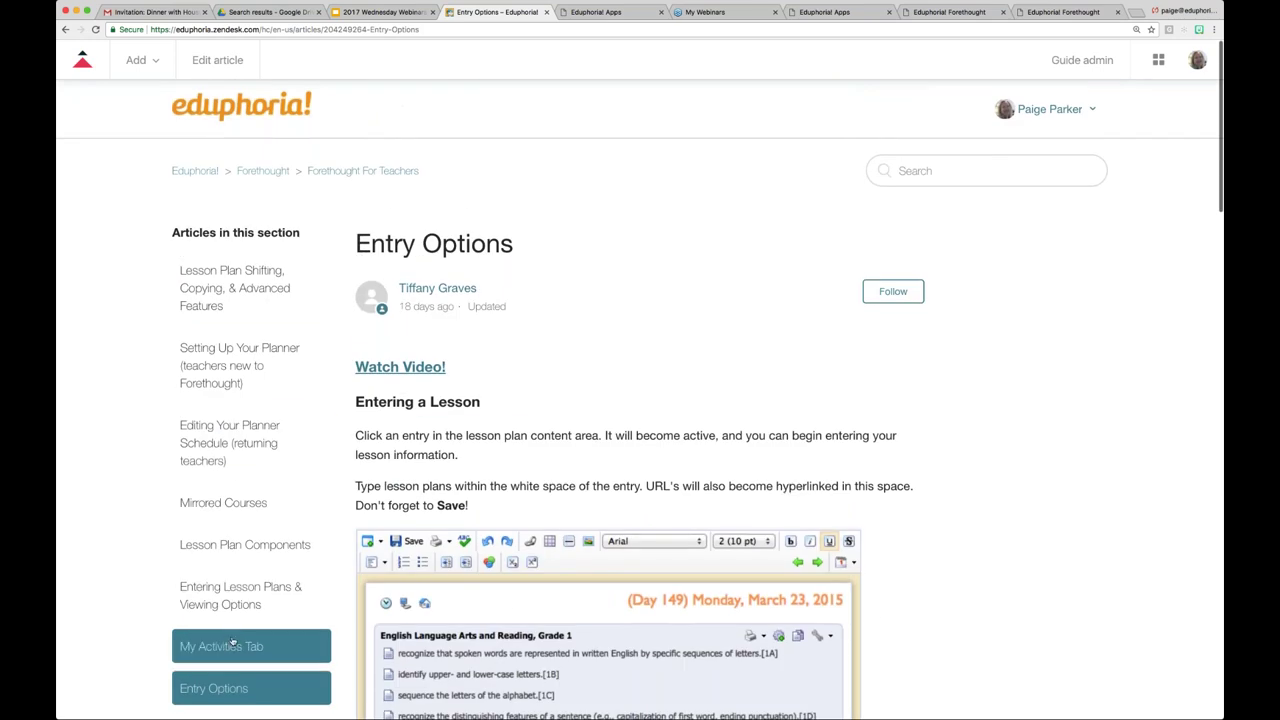
pyautogui.click(232, 642)
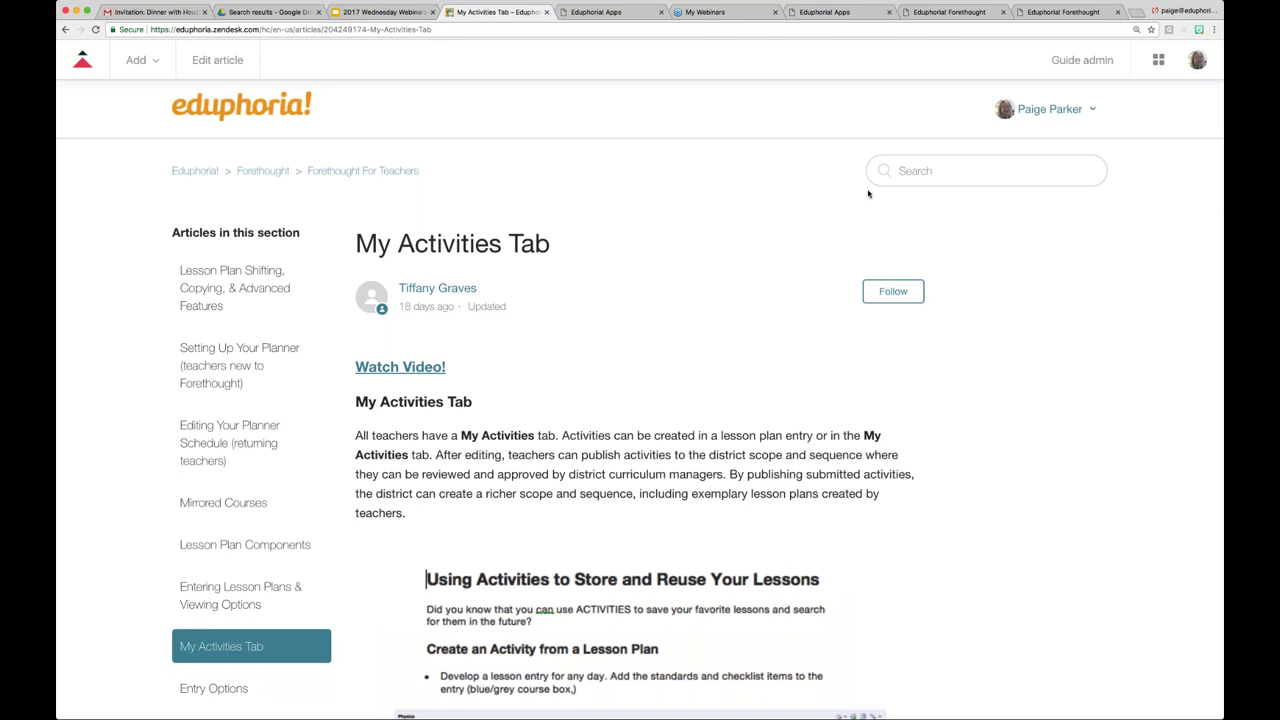
# Switch to Forethought and compare the daily plans in the High School English Planner, English II Team Planner and My Lesson Planner
pyautogui.click(1078, 12)
pyautogui.click(142, 288)
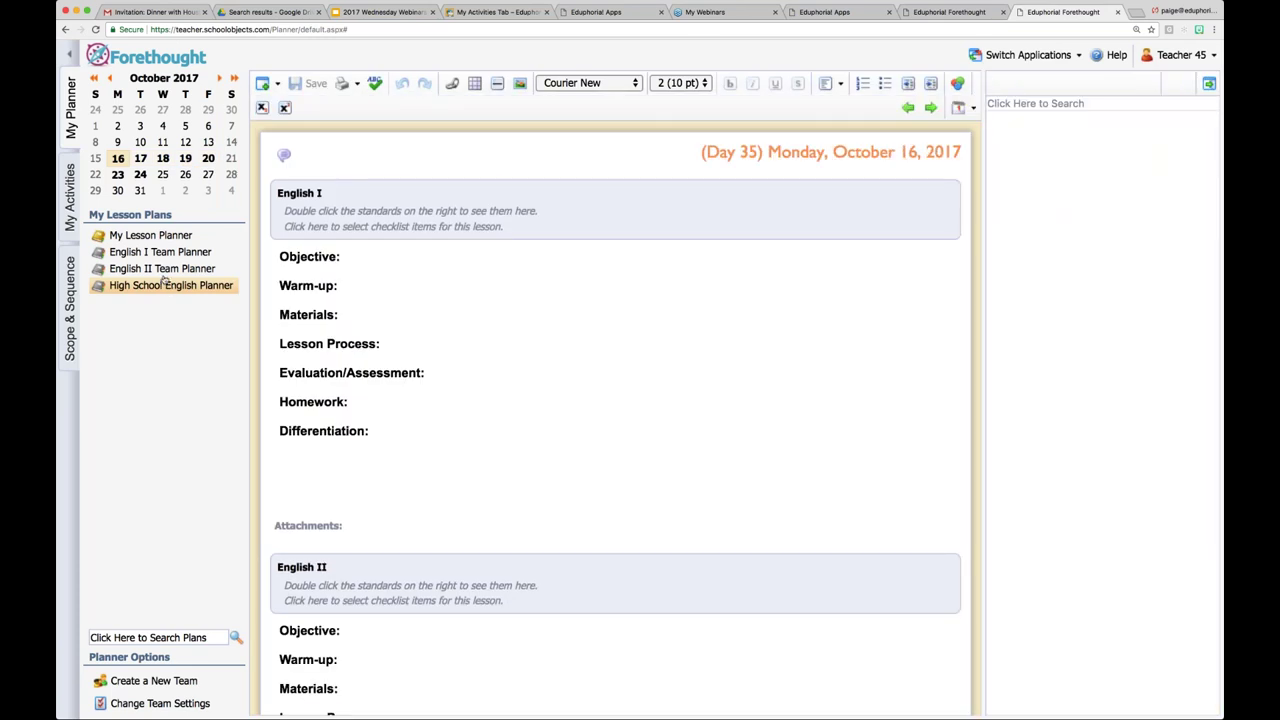
pyautogui.click(165, 271)
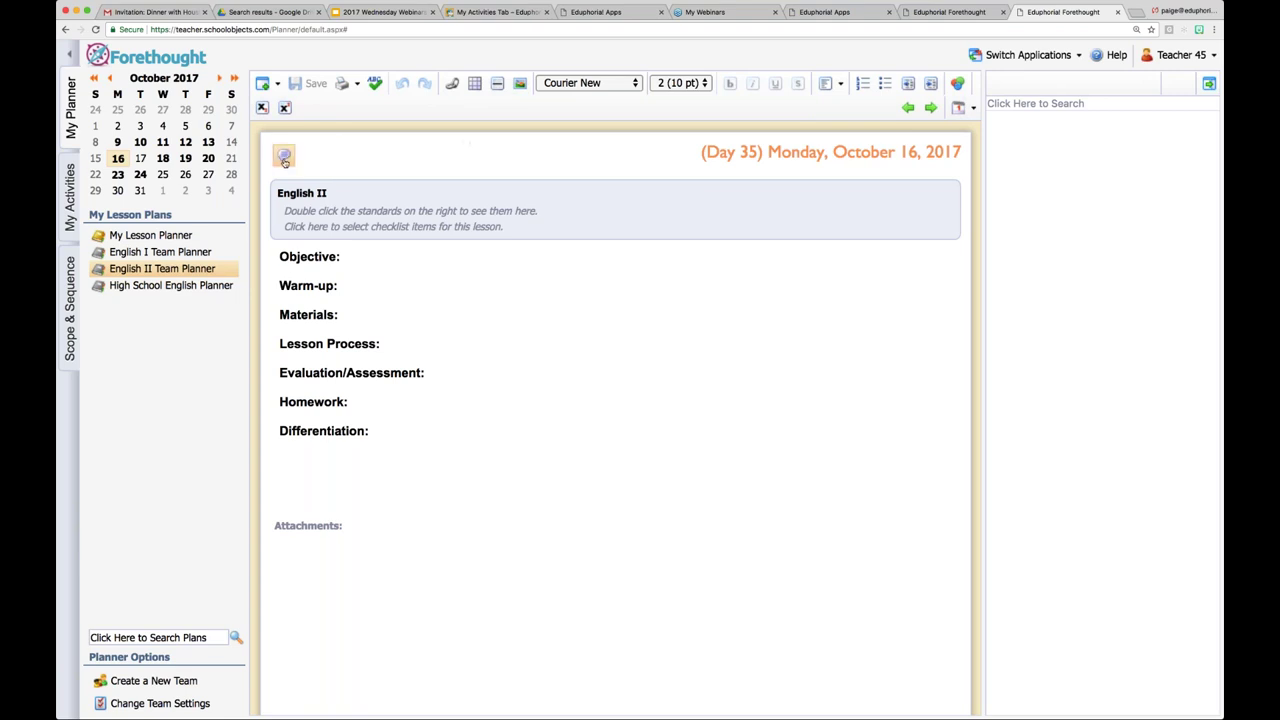
pyautogui.click(180, 236)
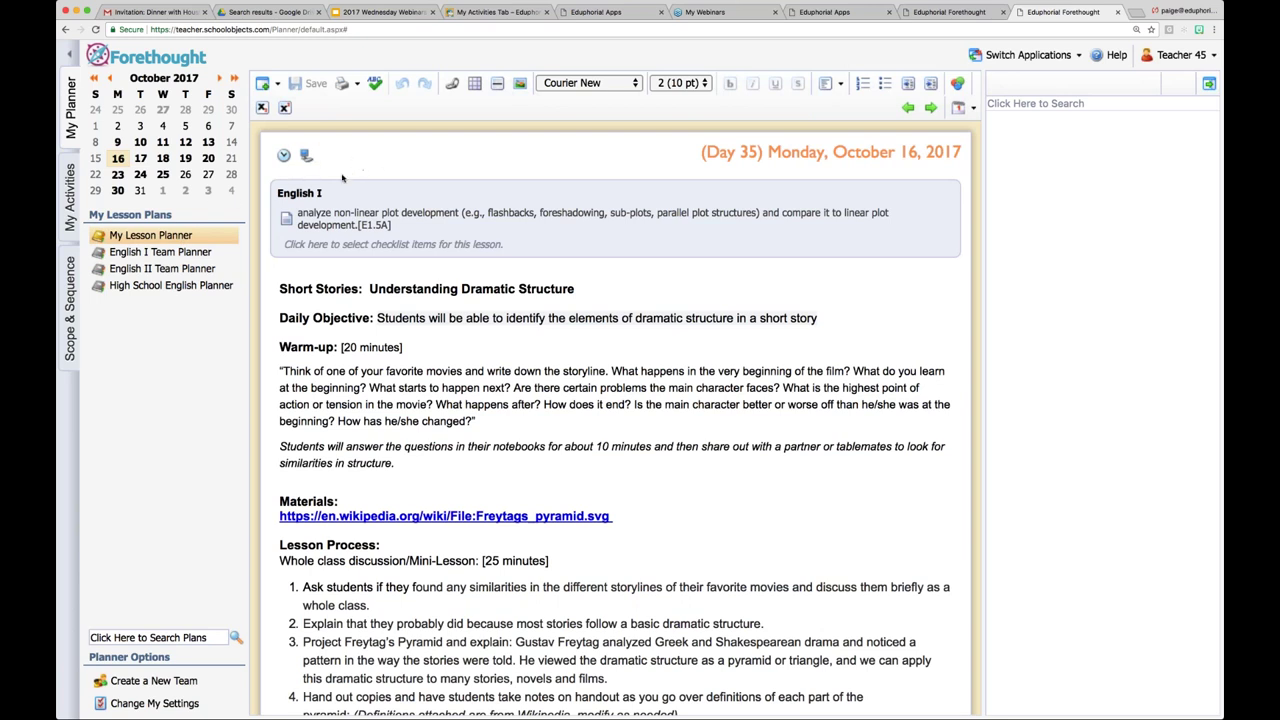
# Open the High School English Planner and display its plans for the whole week of October 16 thru 21, 2017
pyautogui.click(137, 286)
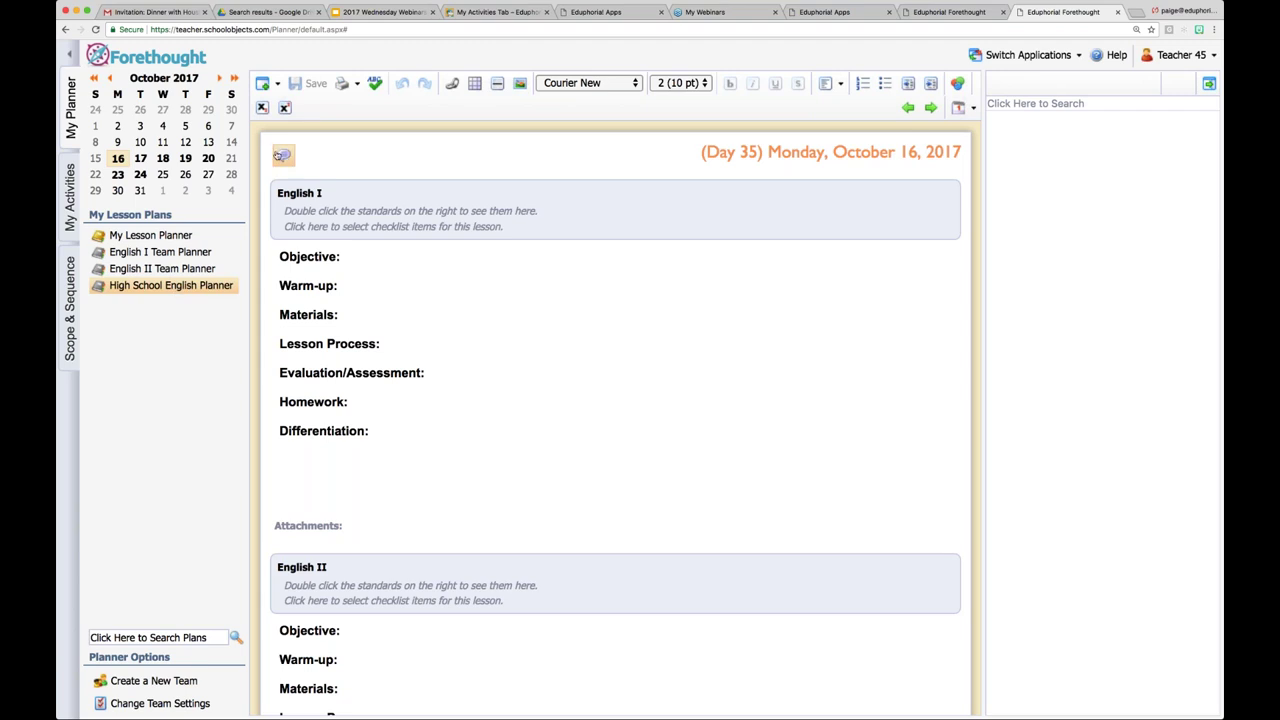
pyautogui.click(960, 108)
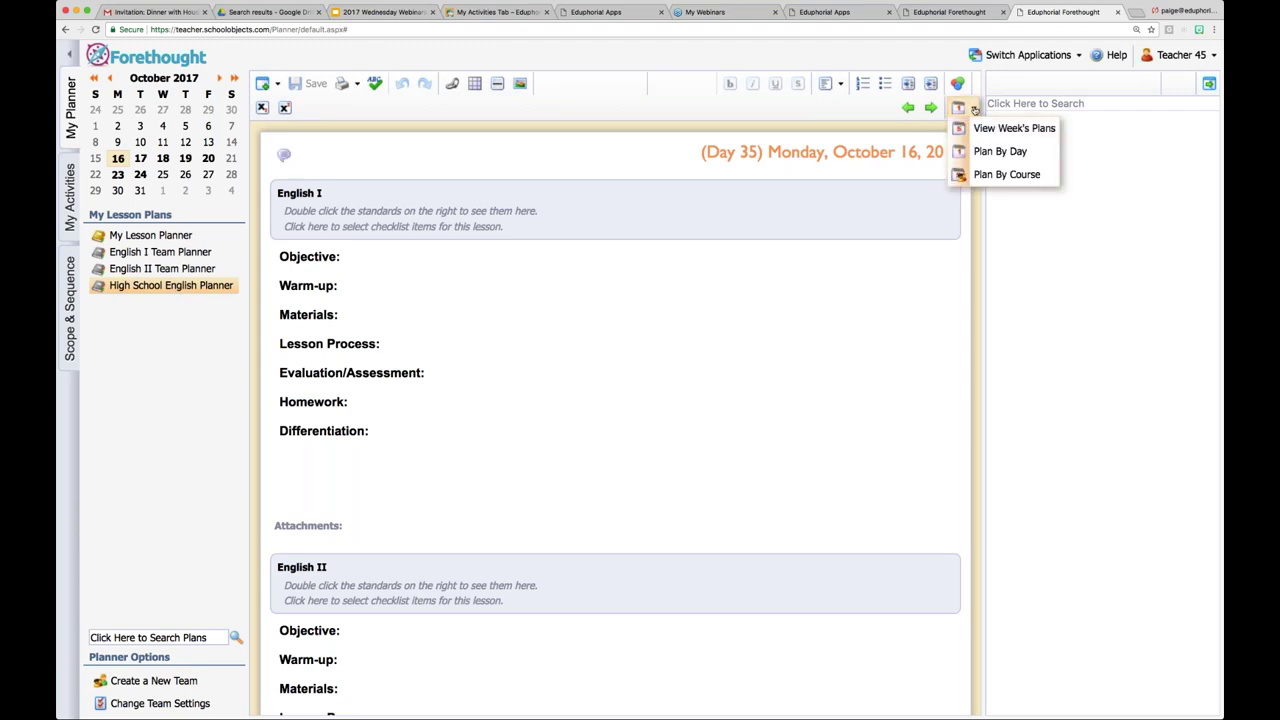
pyautogui.click(1005, 126)
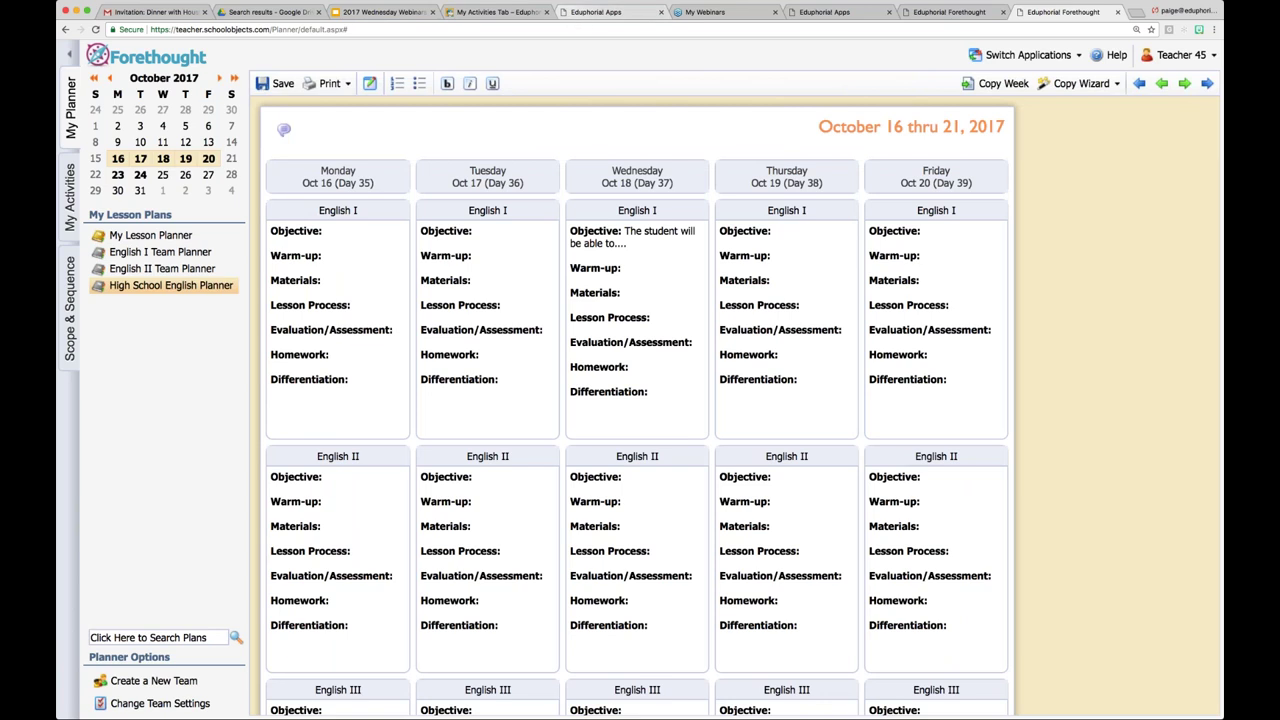
# Switch back to the "My Activities Tab" help article and examine the instructions for creating an activity from a lesson plan
pyautogui.click(513, 15)
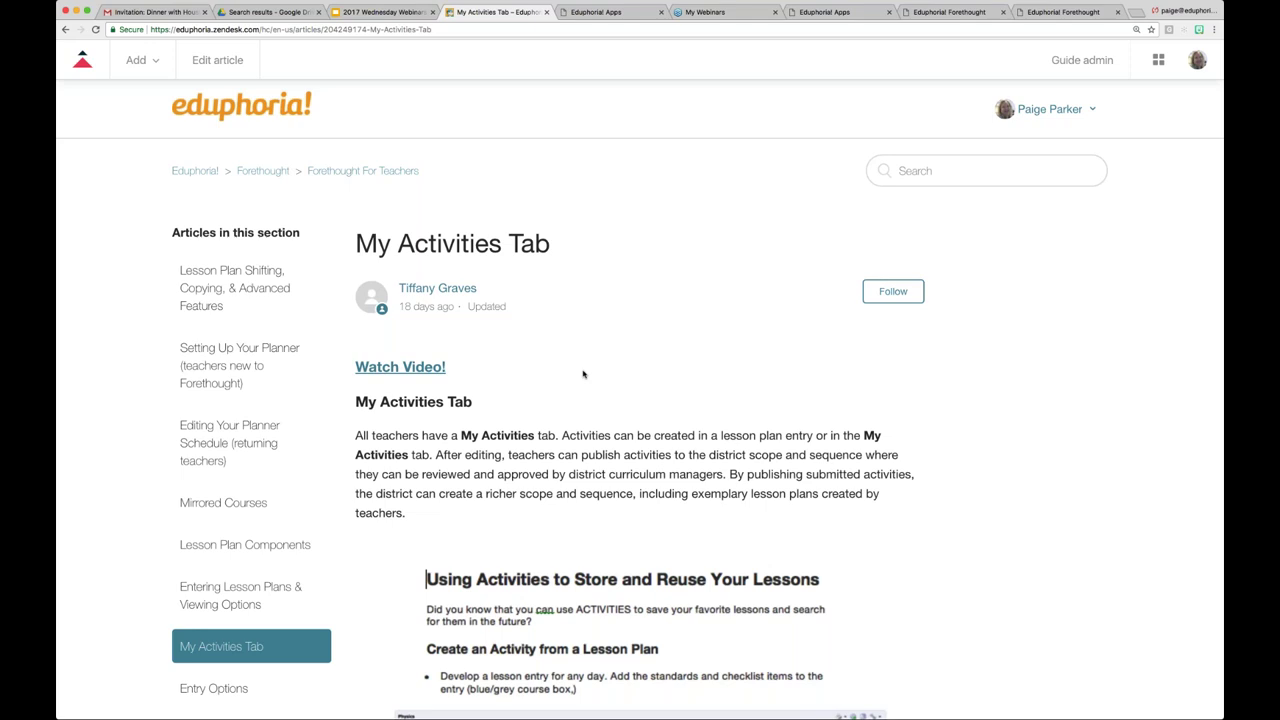
pyautogui.scroll(-5, 583, 374)
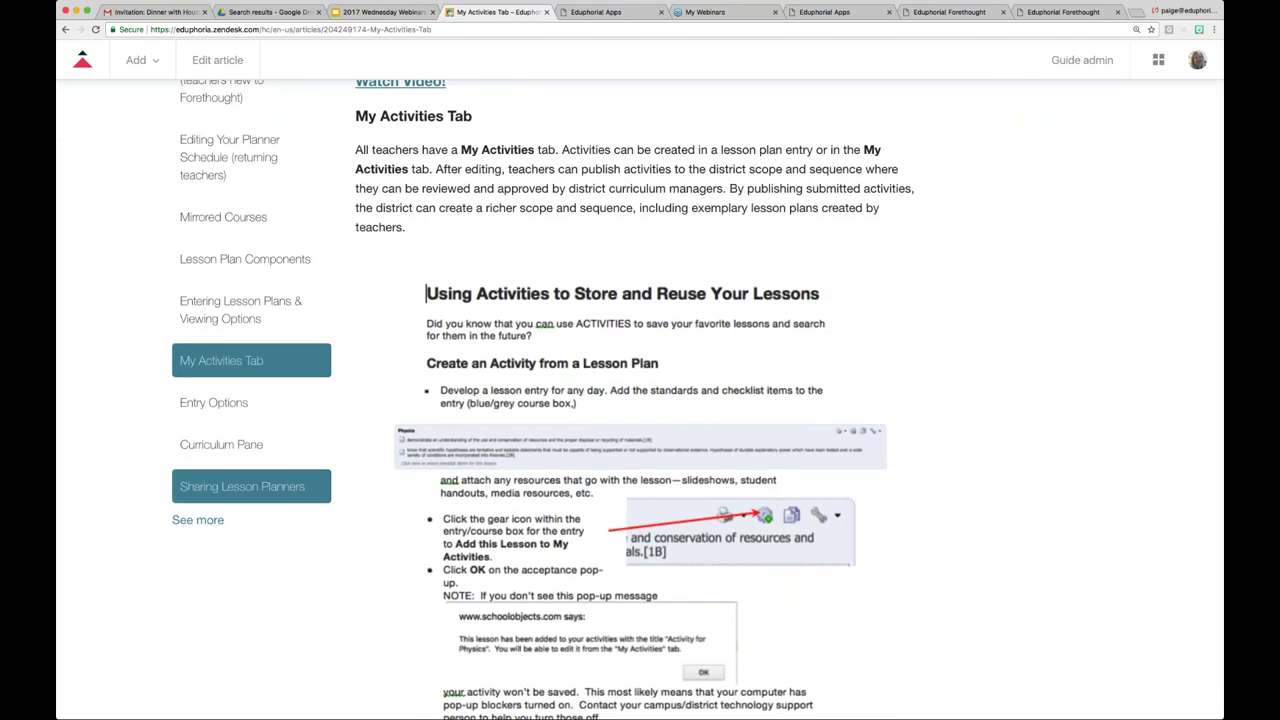
pyautogui.scroll(2, 236, 458)
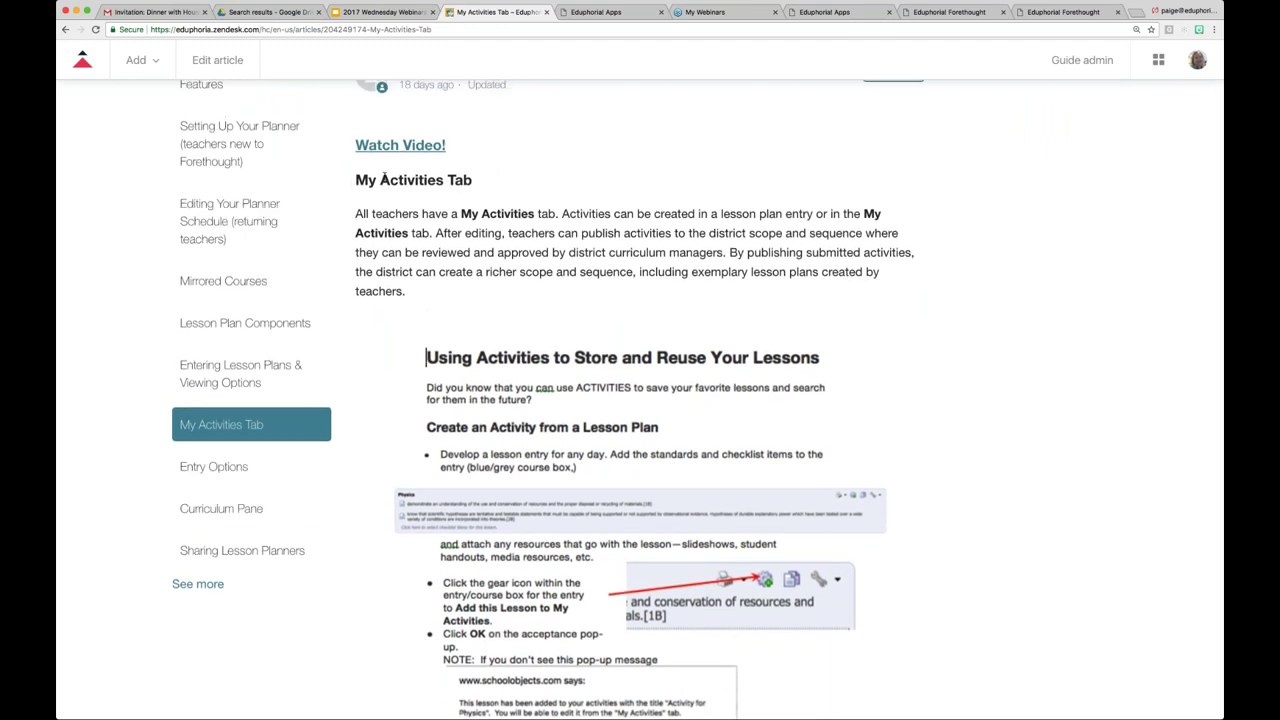
pyautogui.scroll(-1, 578, 425)
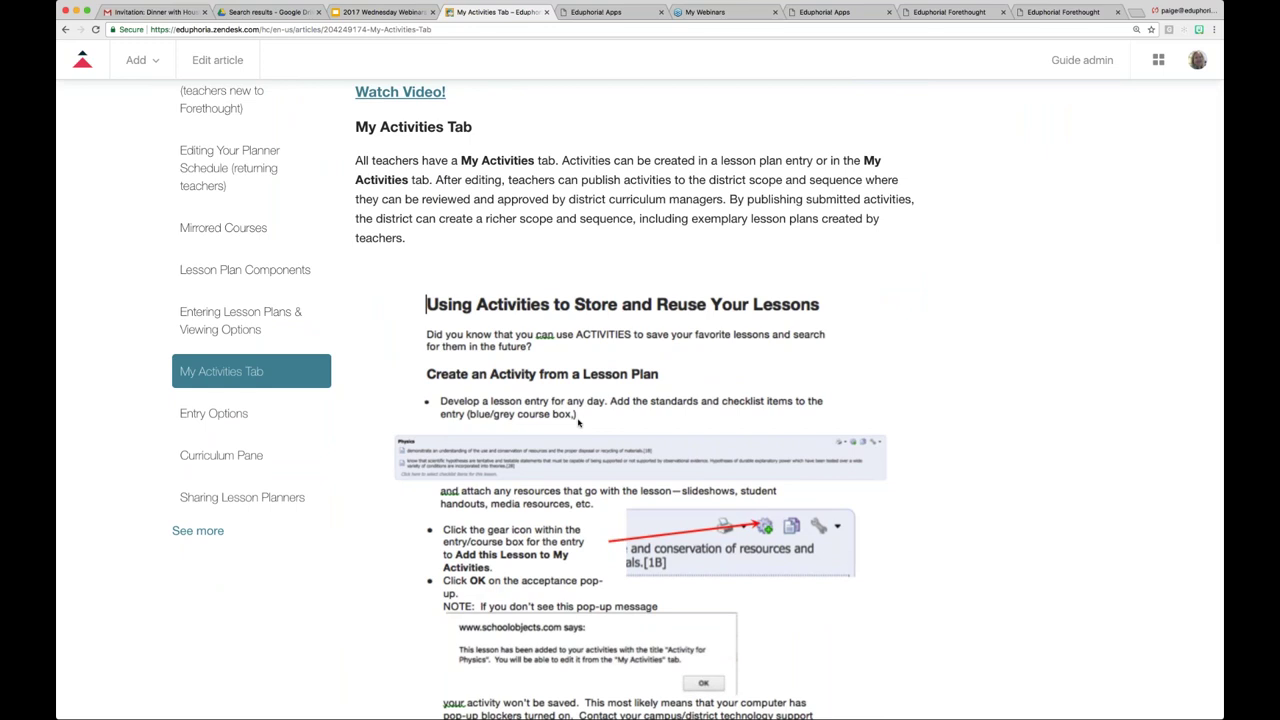